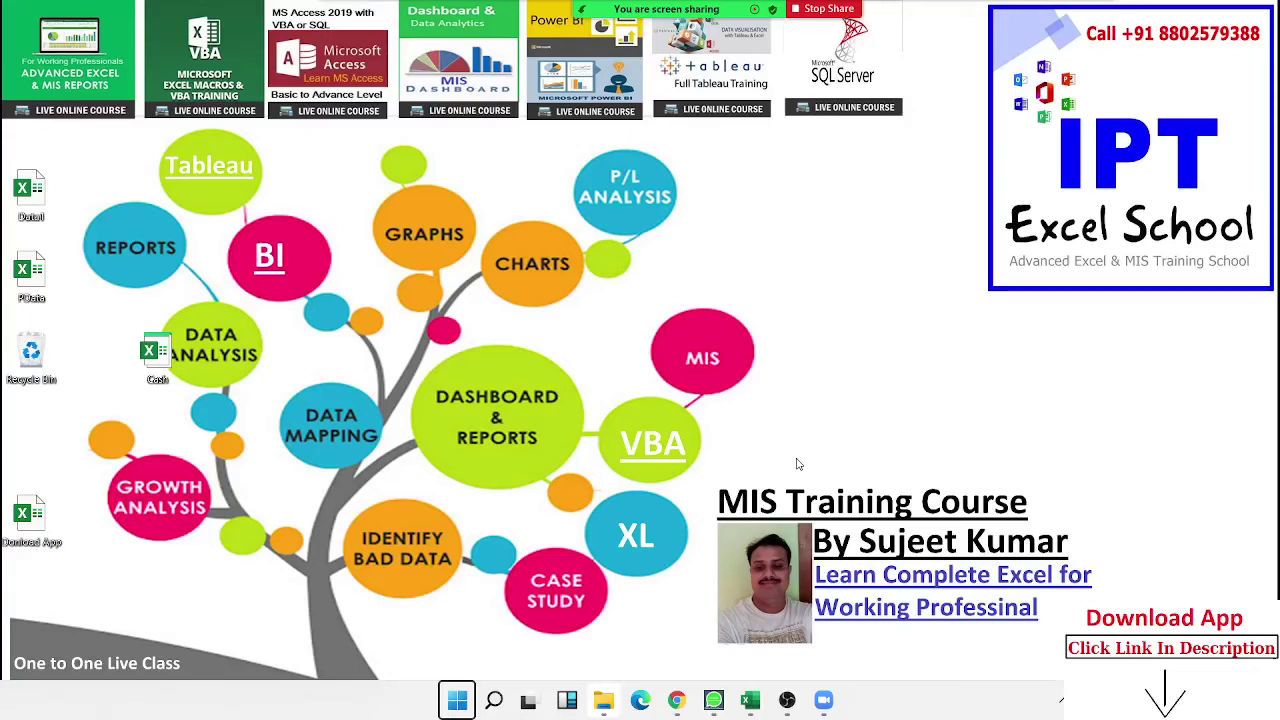
Bring the Book6 Excel workbook window to the front from the taskbar preview.
{"action": "left_click", "coordinate": [1061, 699]}
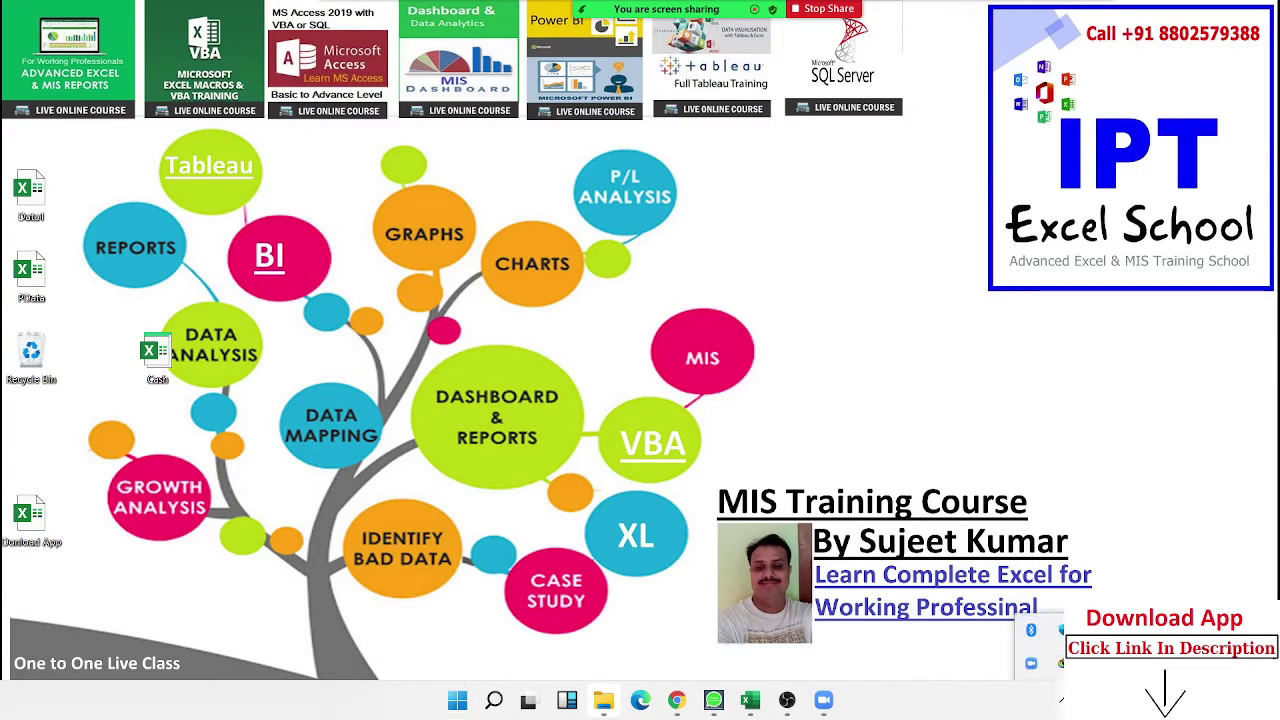
{"action": "left_click", "coordinate": [965, 396]}
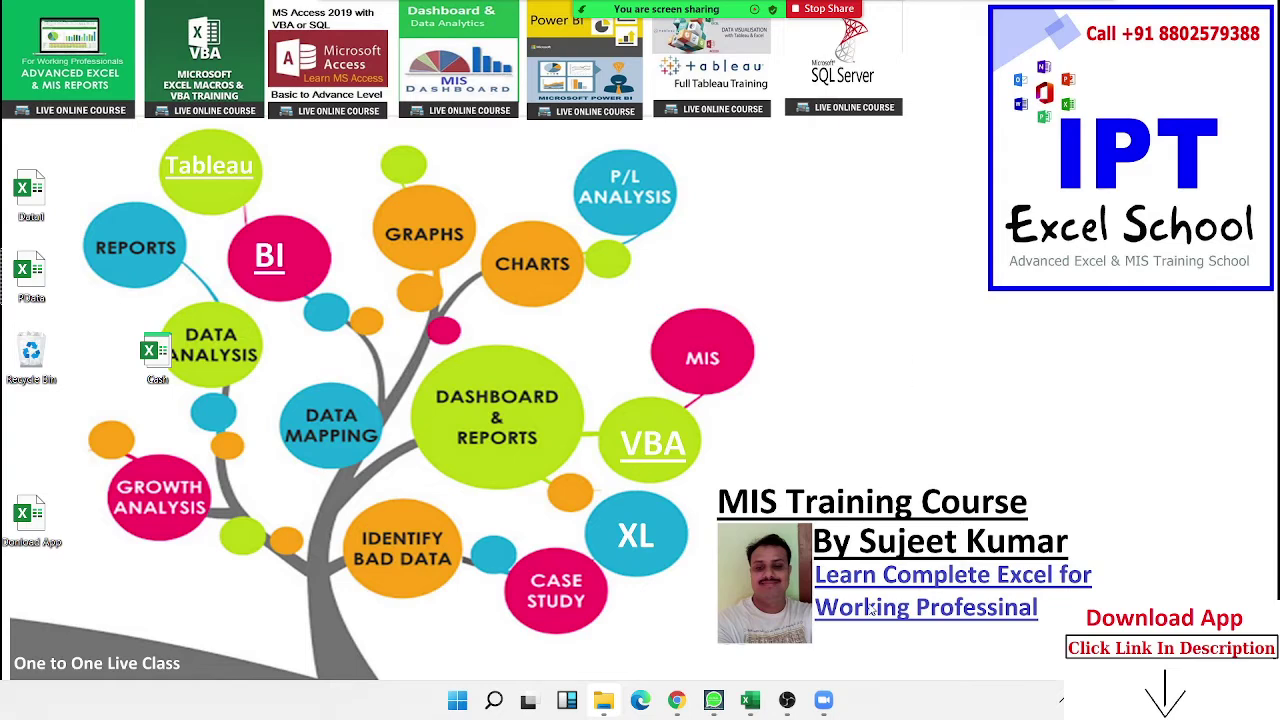
{"action": "mouse_move", "coordinate": [753, 706]}
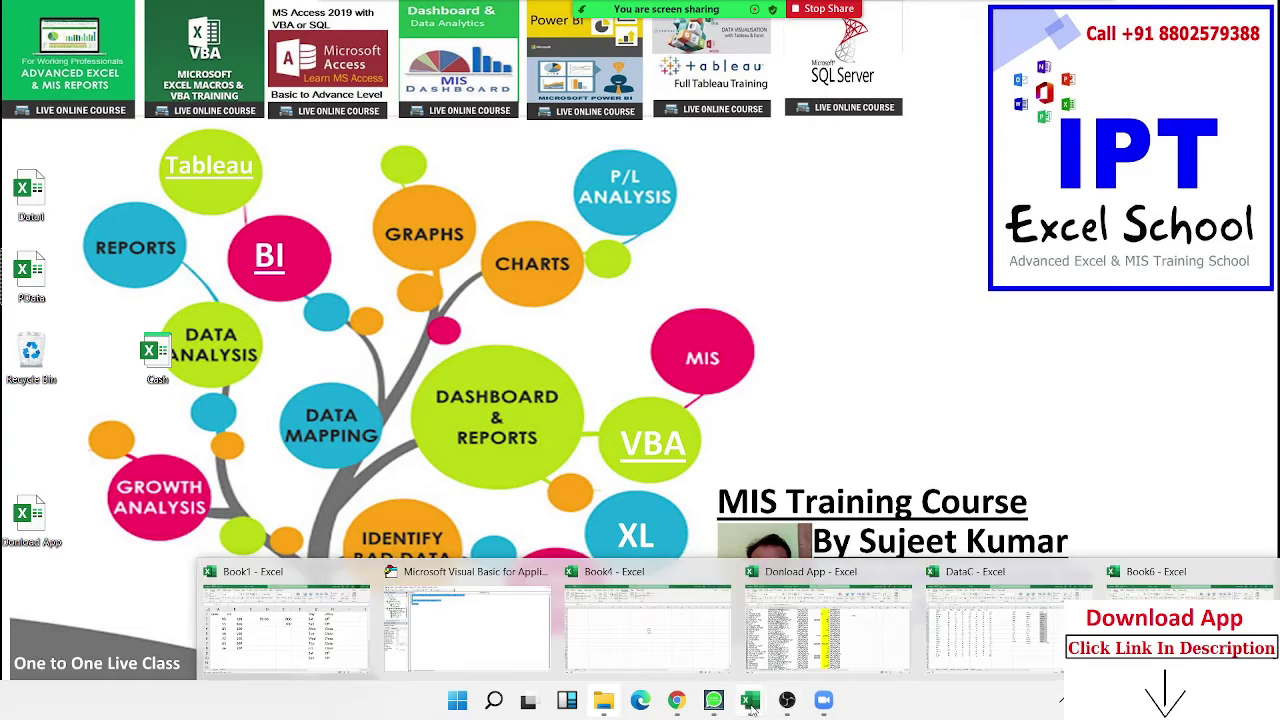
{"action": "left_click", "coordinate": [1180, 625]}
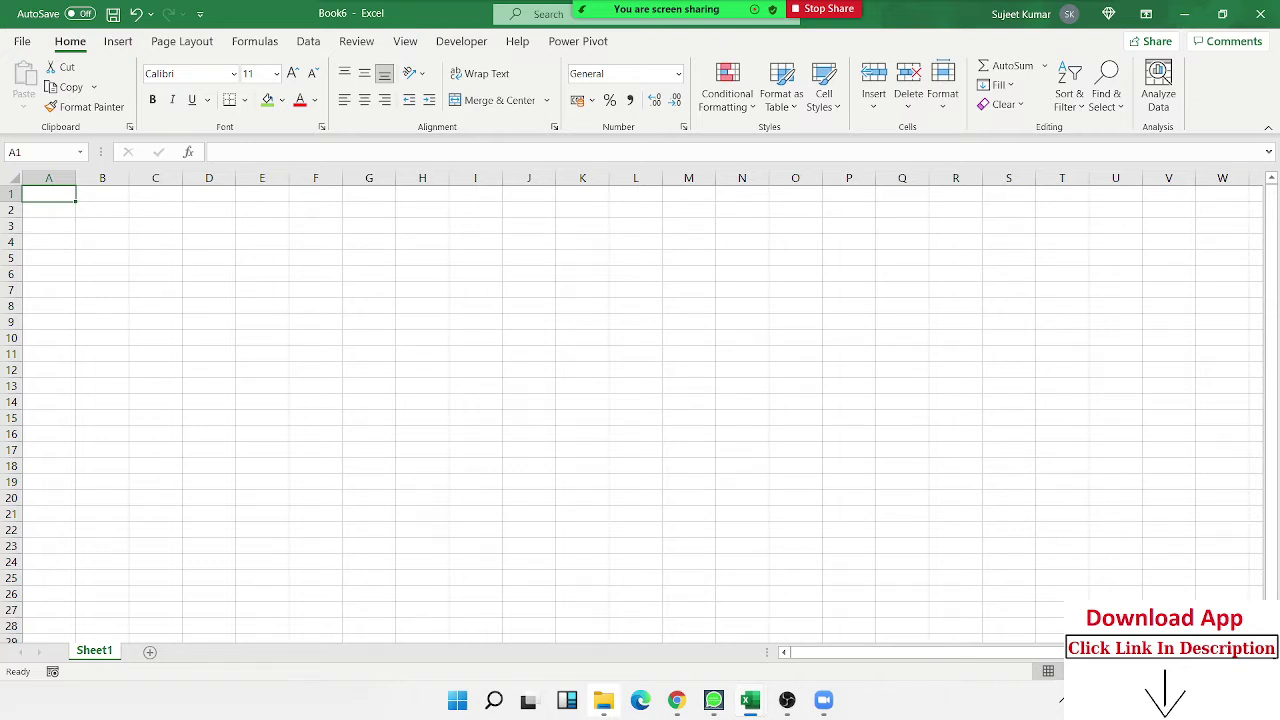
Enter Name and Sales headers in A1:B1, then AutoFill names from Puja in A2 down to row 8.
{"action": "type", "text": "Name"}
{"action": "key", "text": "Tab"}
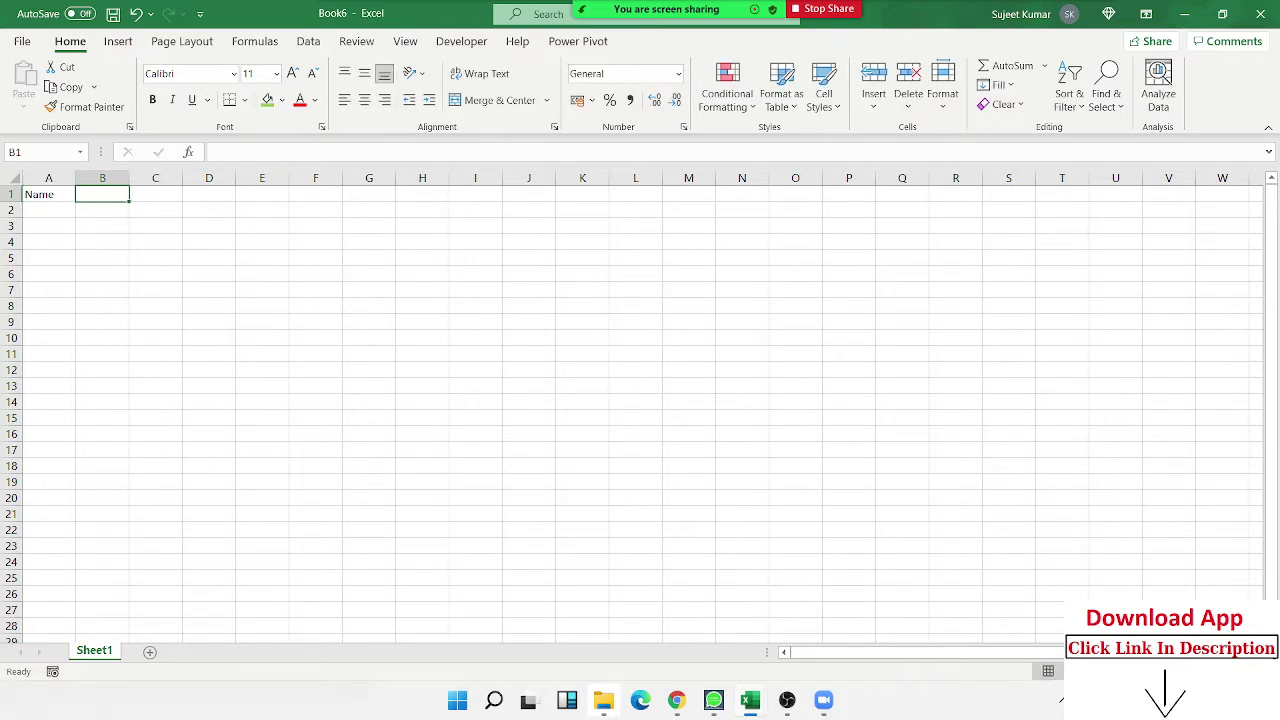
{"action": "type", "text": "Sales"}
{"action": "key", "text": "Return"}
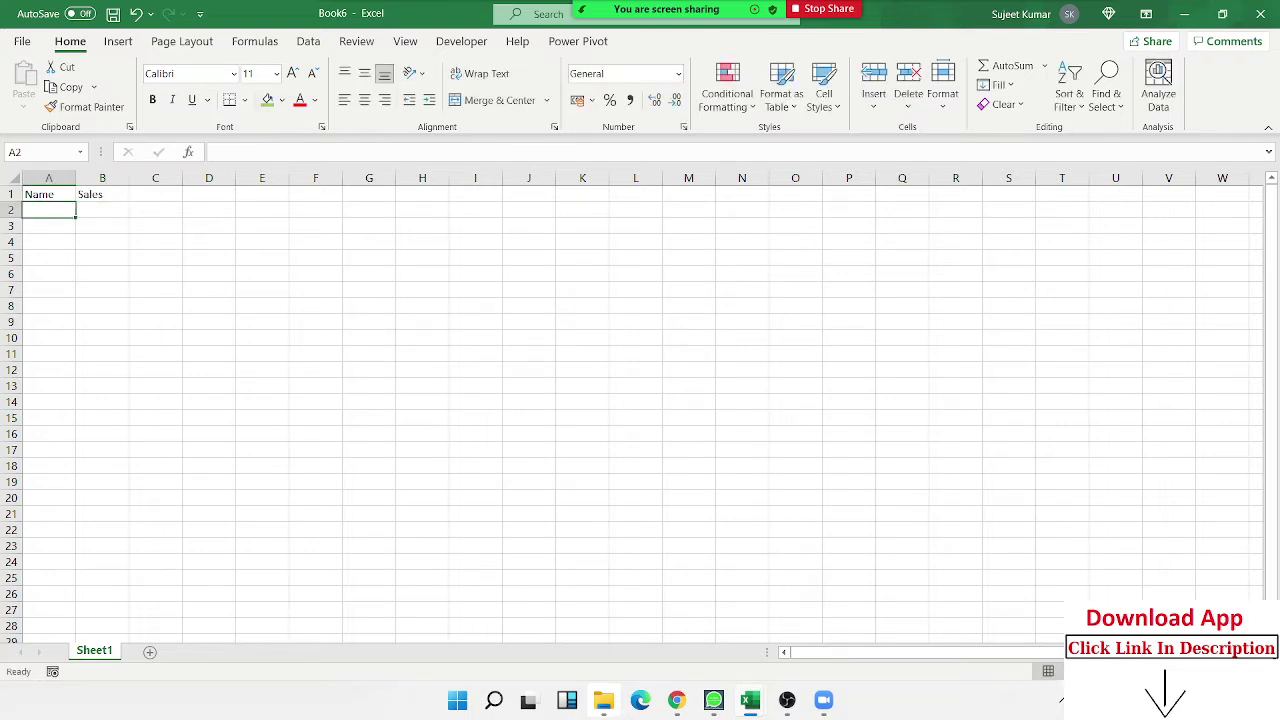
{"action": "type", "text": "Puja"}
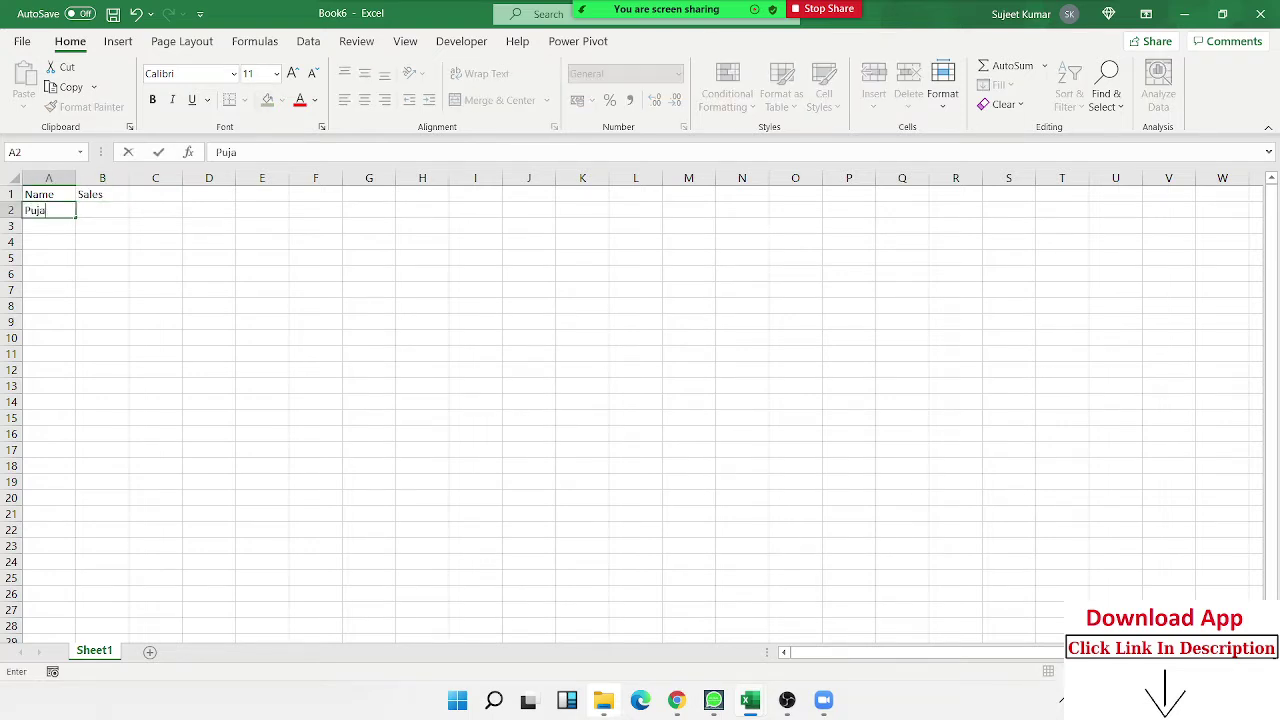
{"action": "key", "text": "Return"}
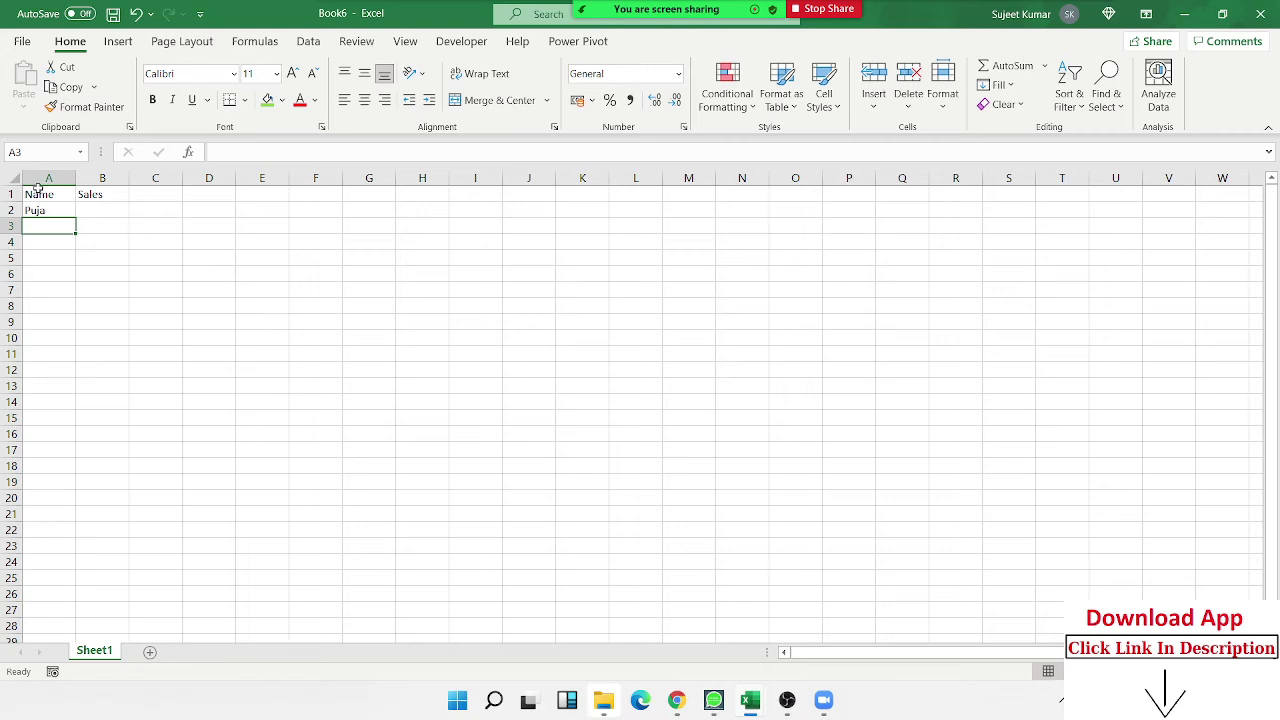
{"action": "left_click", "coordinate": [40, 196]}
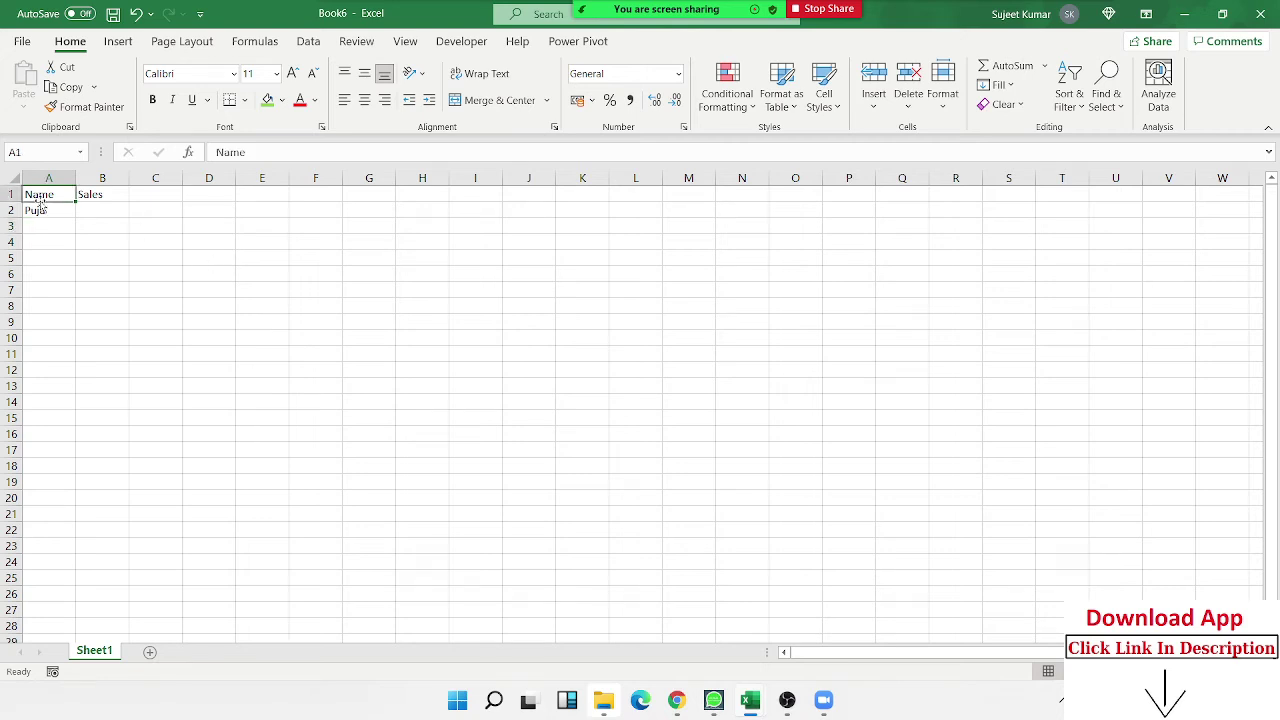
{"action": "left_click", "coordinate": [40, 210]}
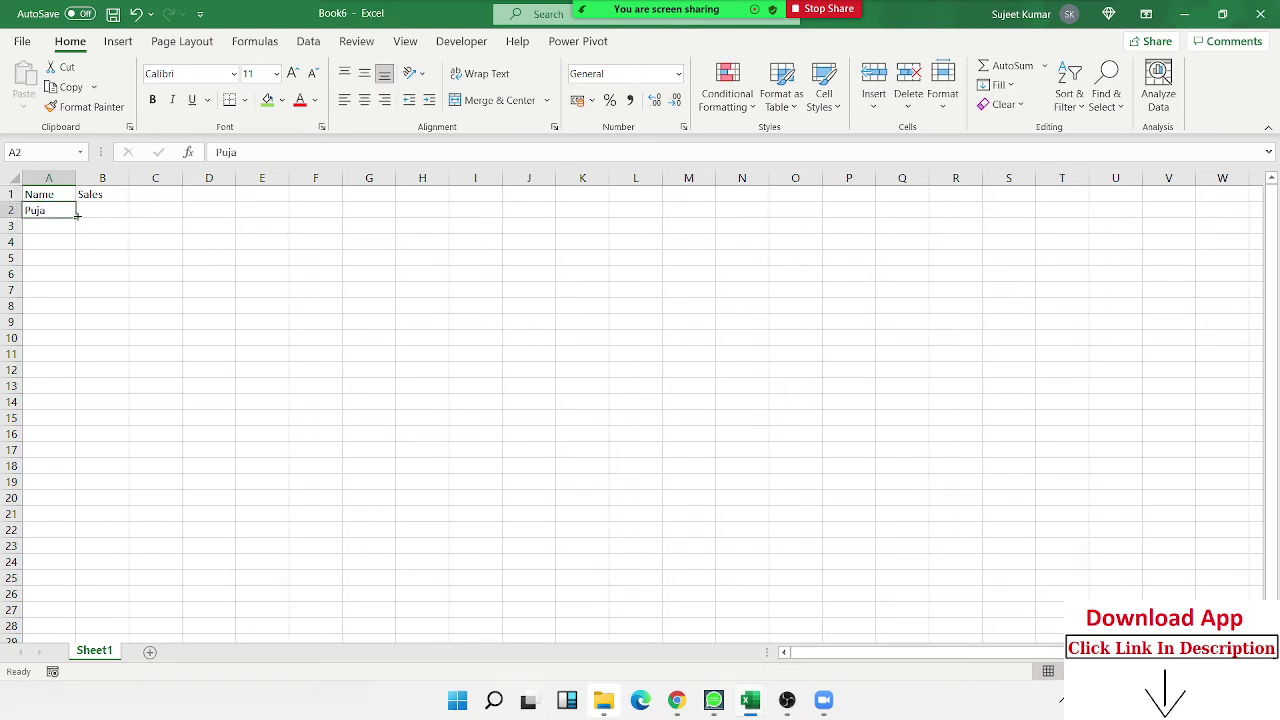
{"action": "left_click_drag", "start_coordinate": [73, 215], "coordinate": [75, 306]}
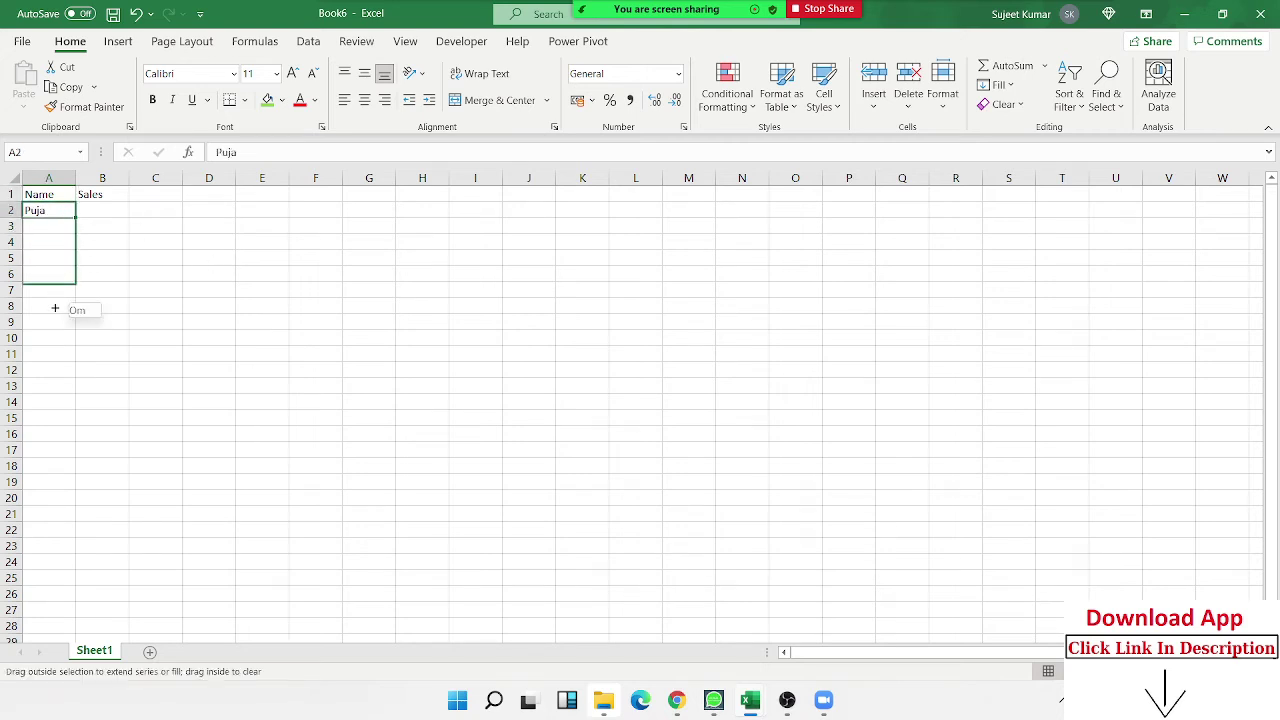
Enter sales 85, 36, 52, 14, 32, 63, 36 in B2:B8 and select A1:B8.
{"action": "left_click", "coordinate": [105, 212]}
{"action": "type", "text": "85"}
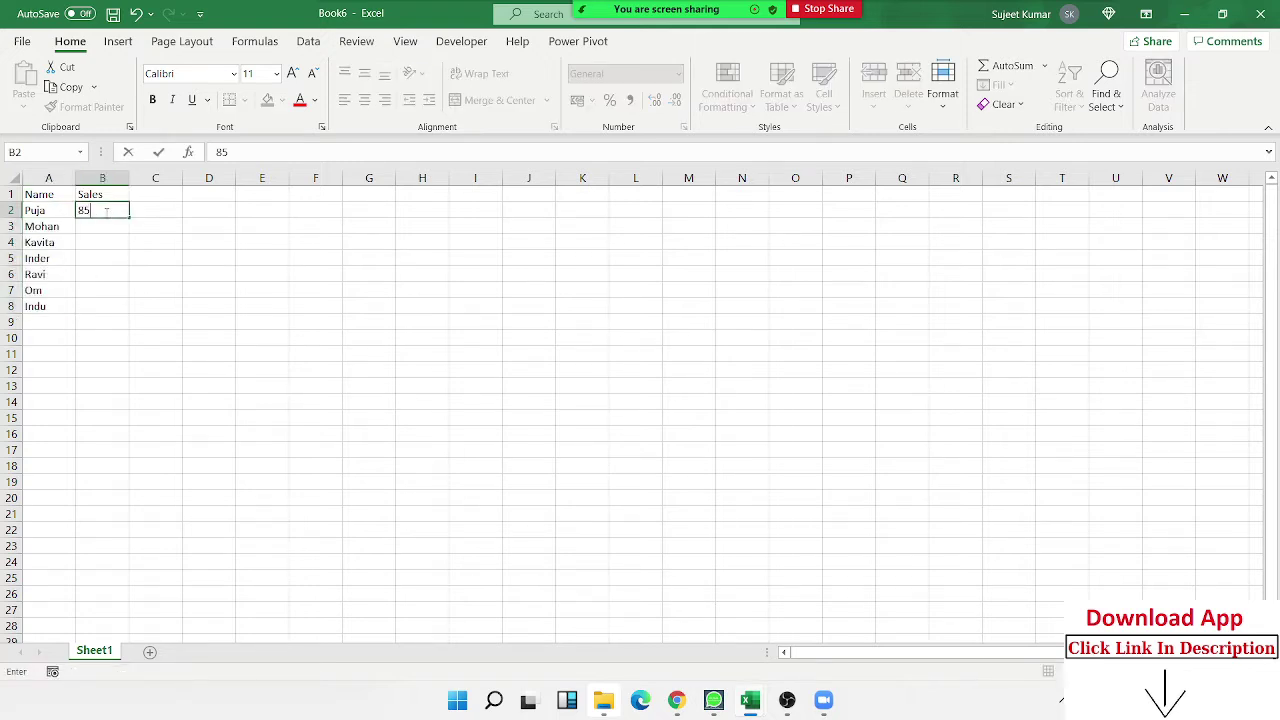
{"action": "key", "text": "Return"}
{"action": "type", "text": "36"}
{"action": "key", "text": "Return"}
{"action": "type", "text": "52"}
{"action": "key", "text": "Return"}
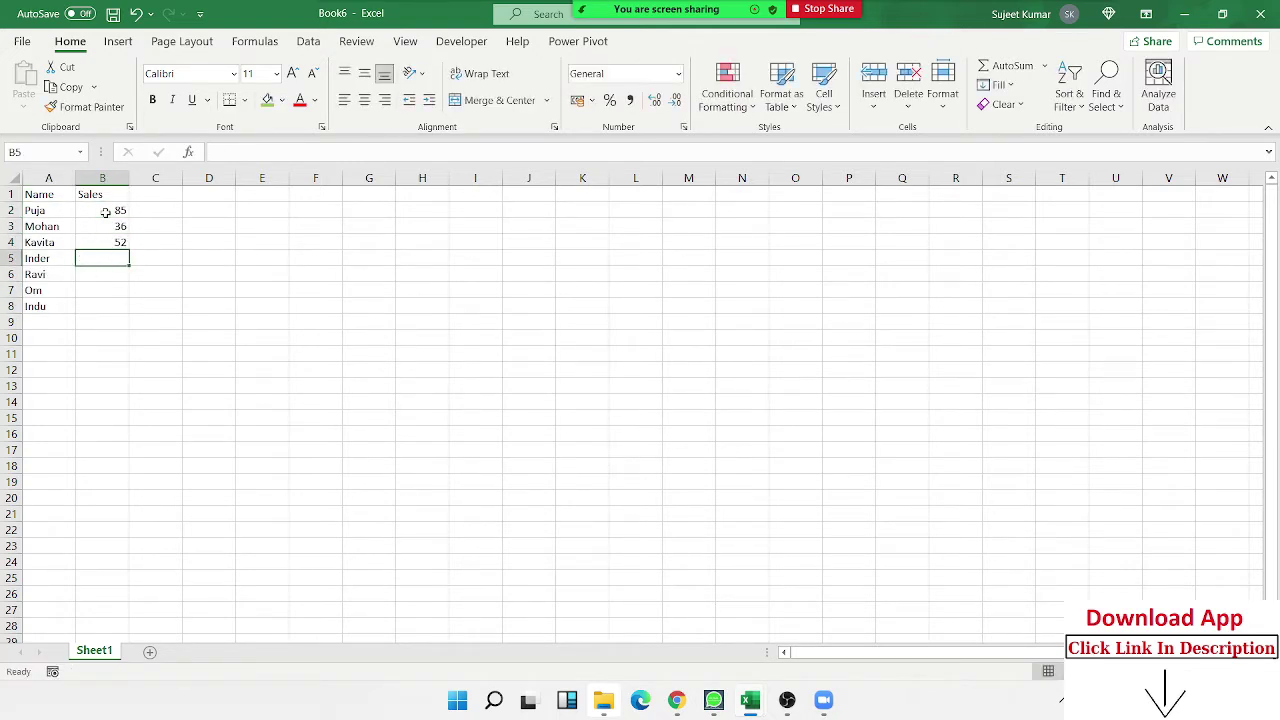
{"action": "type", "text": "14"}
{"action": "key", "text": "Return"}
{"action": "type", "text": "3"}
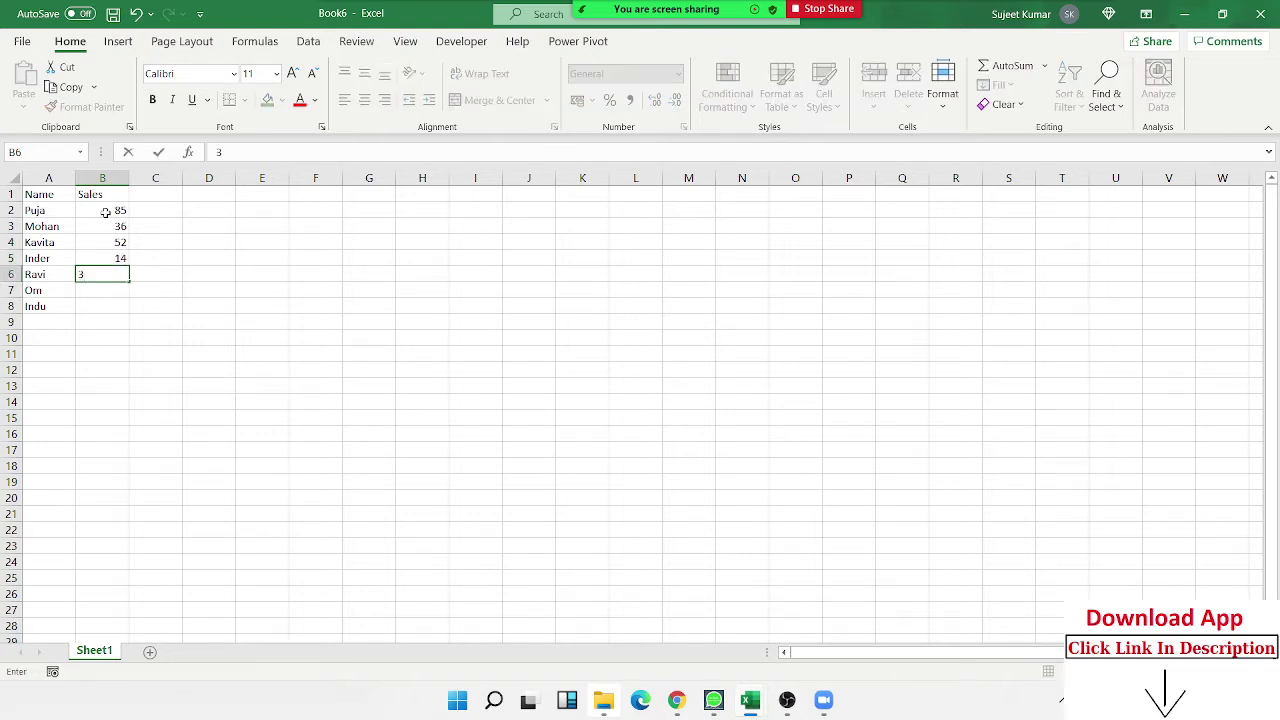
{"action": "key", "text": "Return"}
{"action": "key", "text": "Up"}
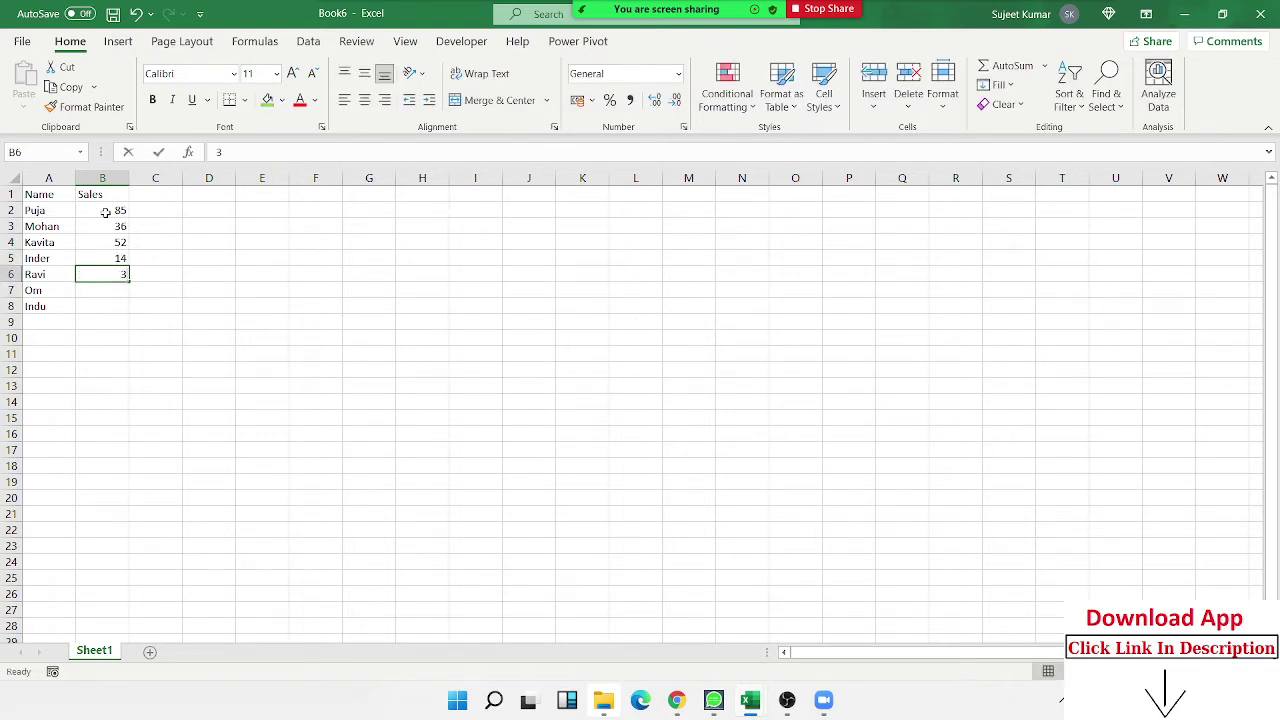
{"action": "type", "text": "32"}
{"action": "key", "text": "Return"}
{"action": "type", "text": "63"}
{"action": "key", "text": "Return"}
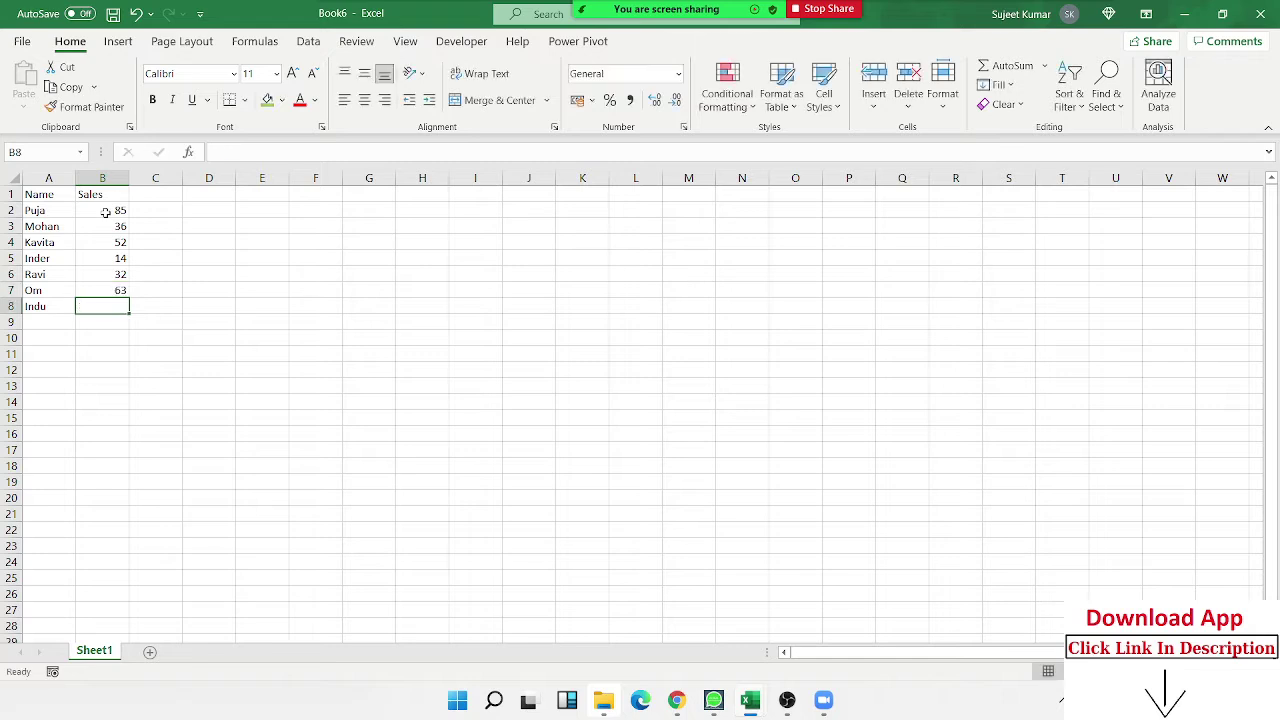
{"action": "type", "text": "36"}
{"action": "key", "text": "Return"}
{"action": "key", "text": "Up"}
{"action": "key", "text": "ctrl+Home"}
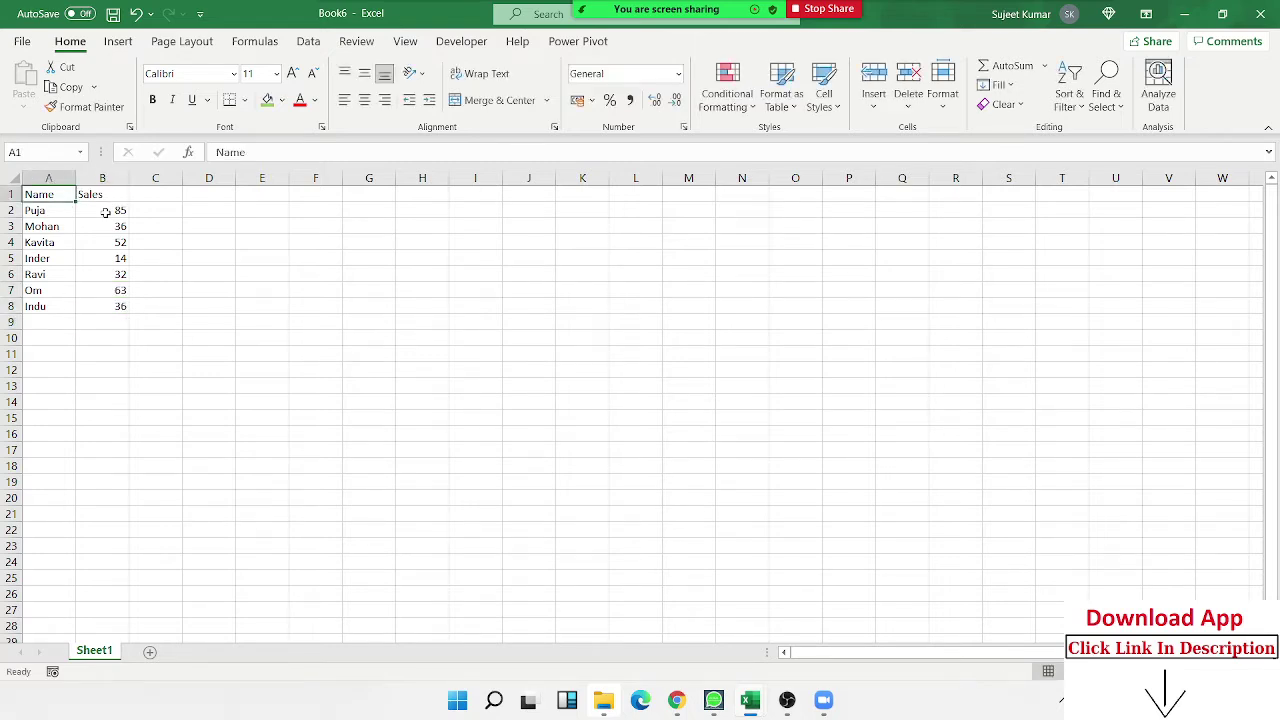
{"action": "left_click_drag", "start_coordinate": [40, 194], "coordinate": [112, 306]}
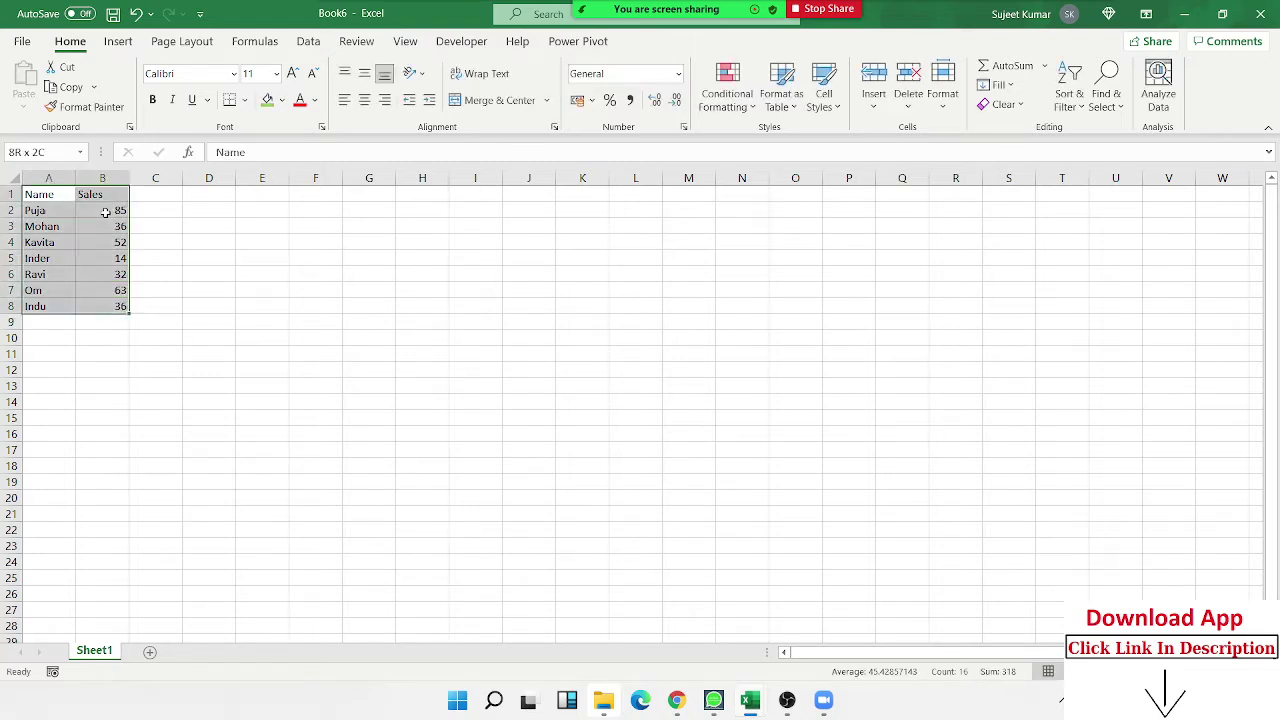
Insert a clustered column chart of the Sales data, then move and shrink it beside the table.
{"action": "left_click", "coordinate": [118, 42]}
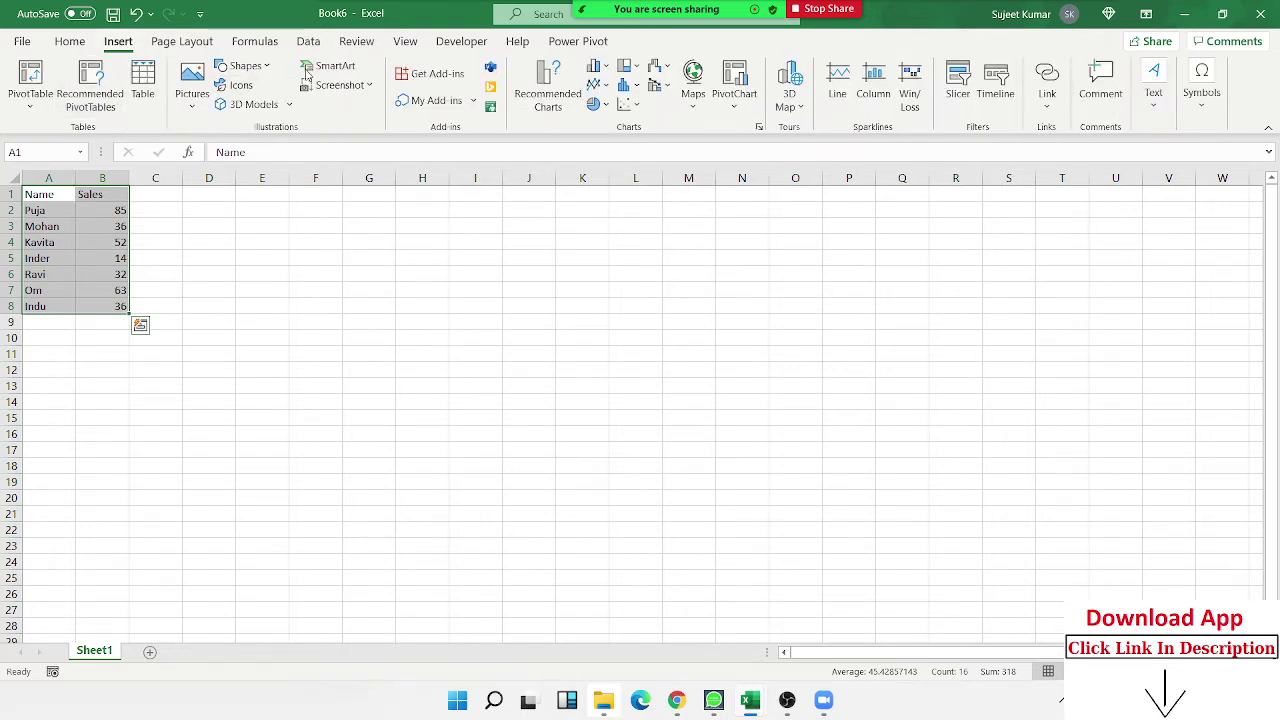
{"action": "left_click", "coordinate": [597, 67]}
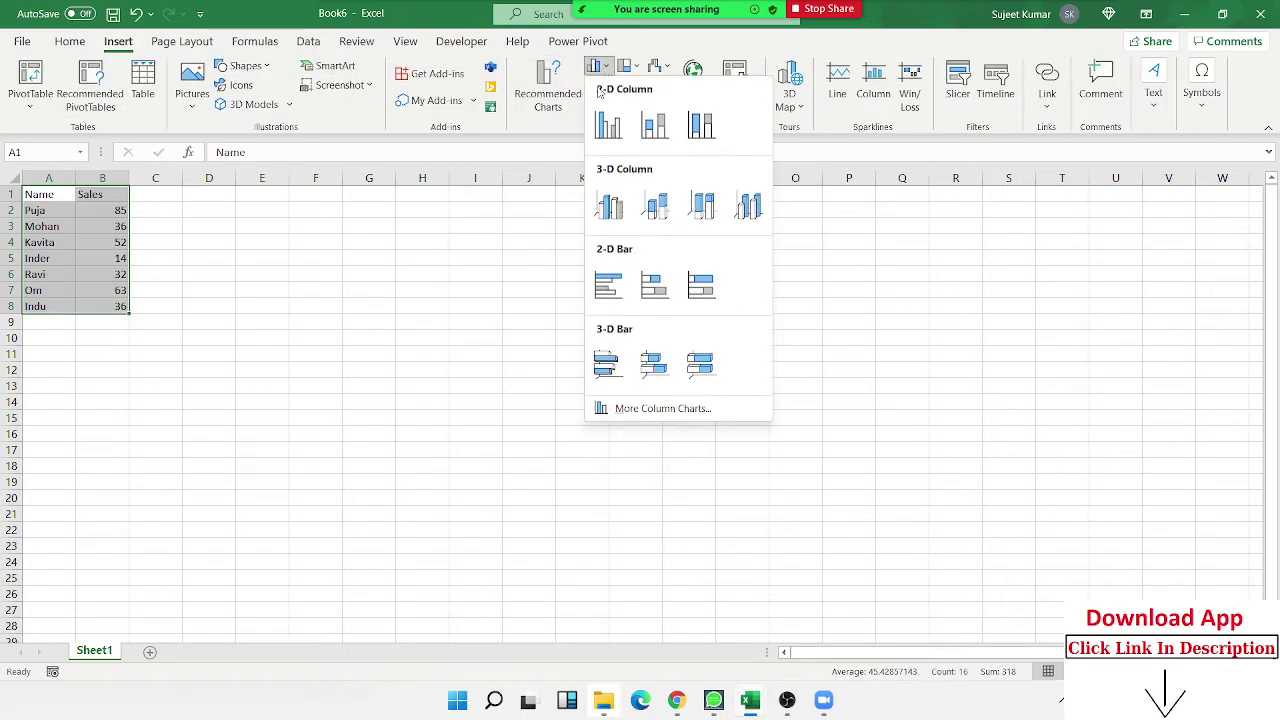
{"action": "left_click", "coordinate": [608, 125]}
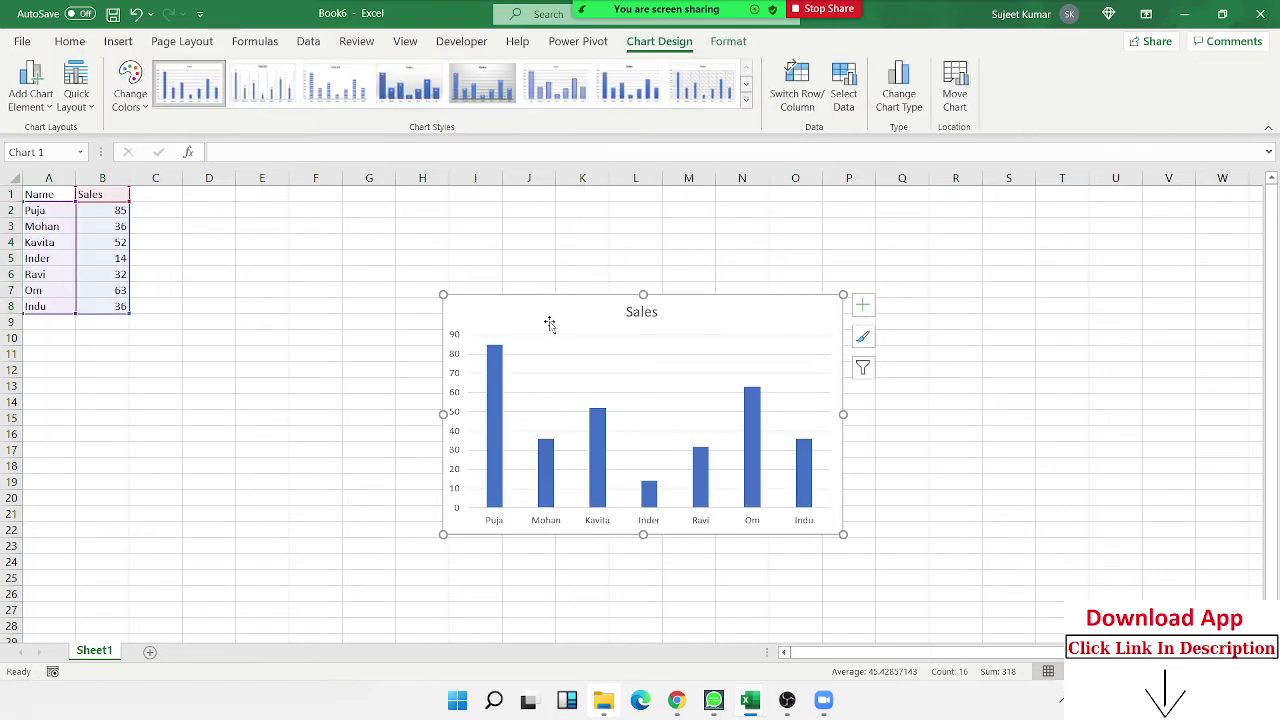
{"action": "left_click_drag", "start_coordinate": [549, 323], "coordinate": [276, 232]}
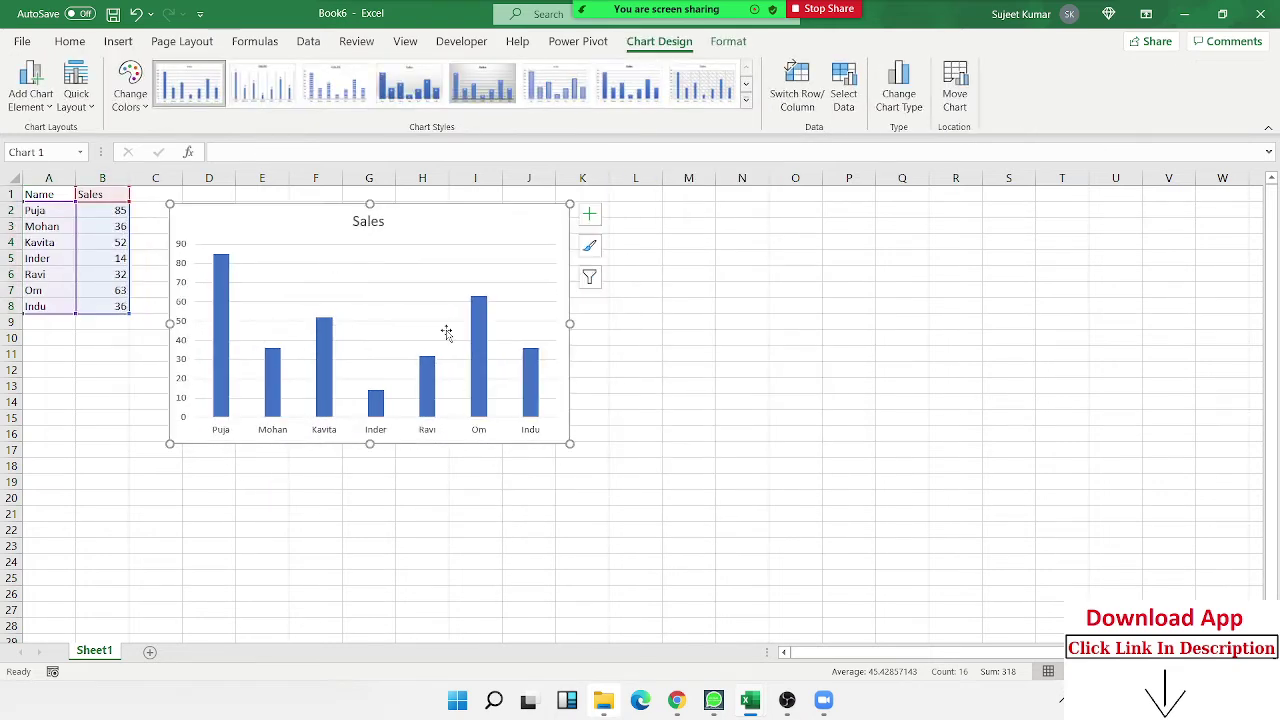
{"action": "left_click_drag", "start_coordinate": [569, 443], "coordinate": [367, 314]}
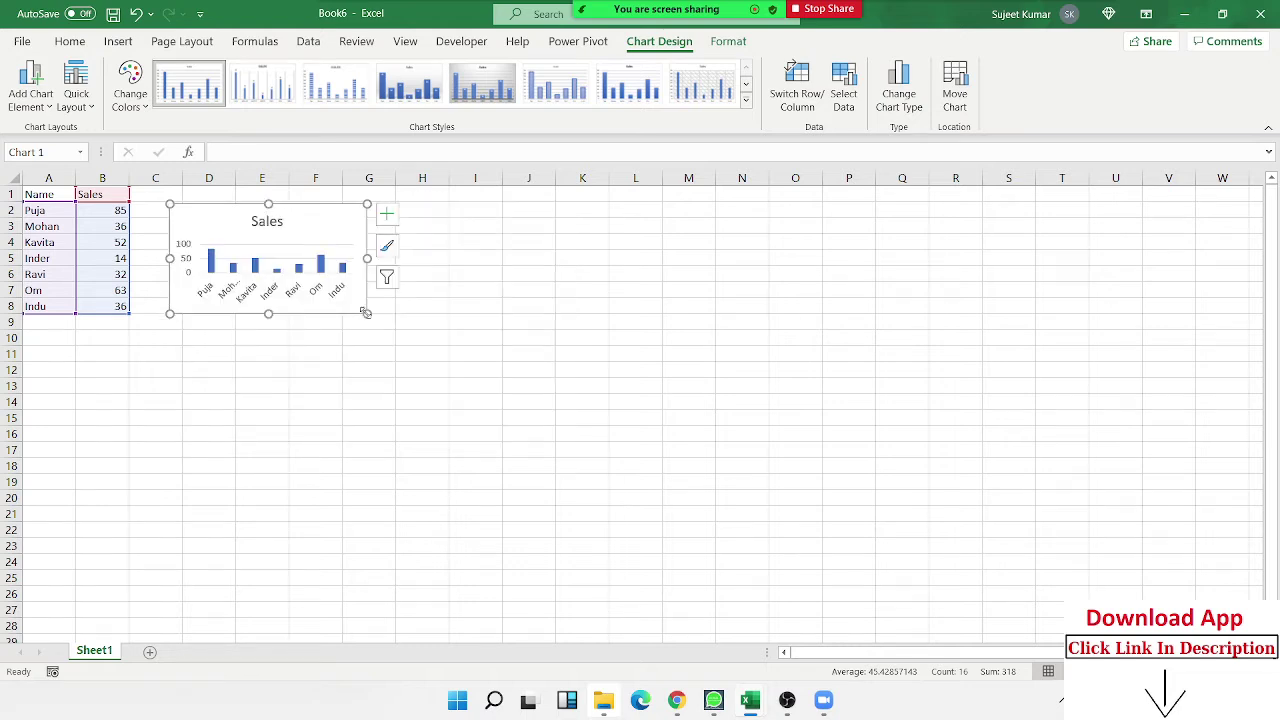
{"action": "left_click_drag", "start_coordinate": [216, 213], "coordinate": [204, 211]}
{"action": "left_click", "coordinate": [239, 225]}
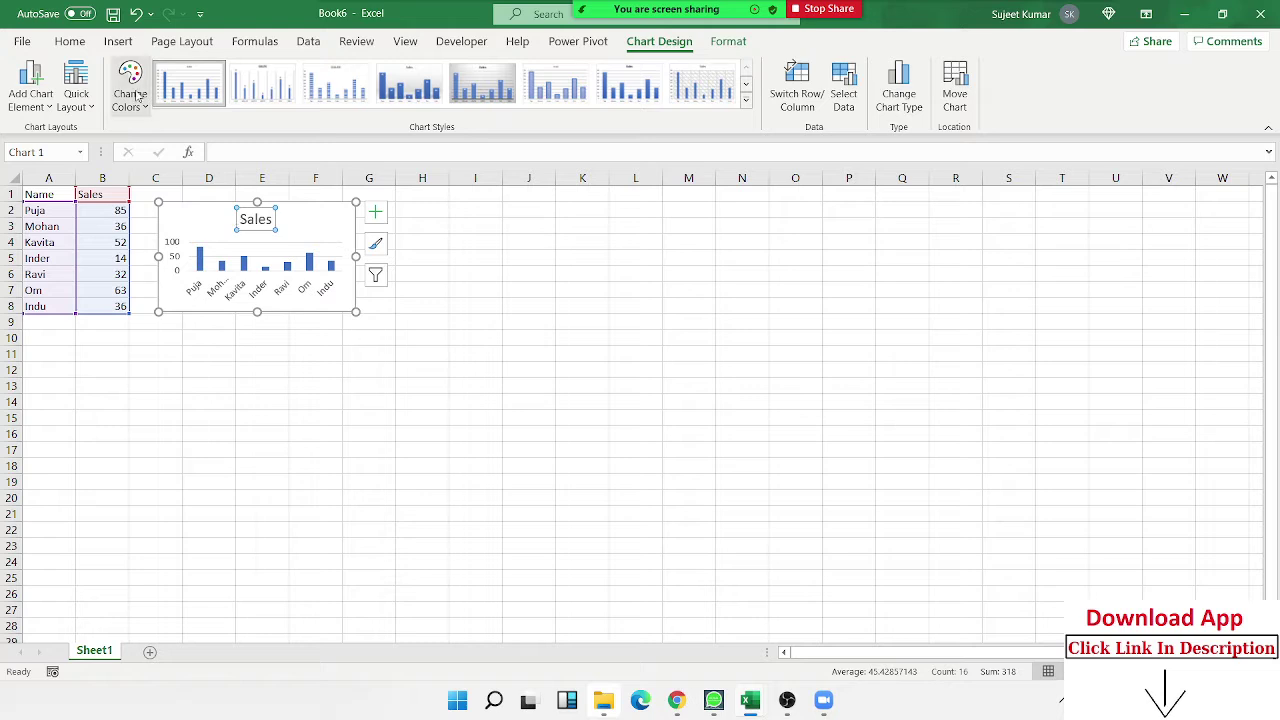
{"action": "left_click", "coordinate": [72, 45]}
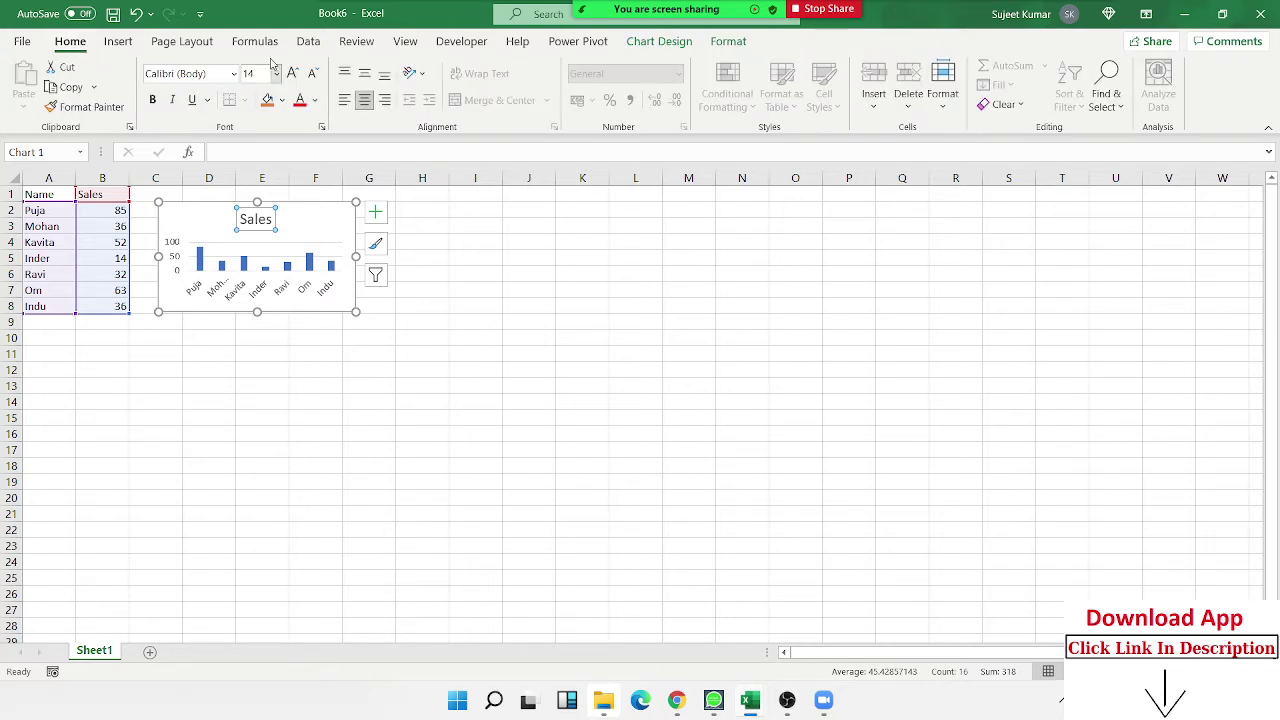
{"action": "left_click", "coordinate": [316, 78]}
{"action": "left_click", "coordinate": [316, 78]}
{"action": "left_click", "coordinate": [316, 78]}
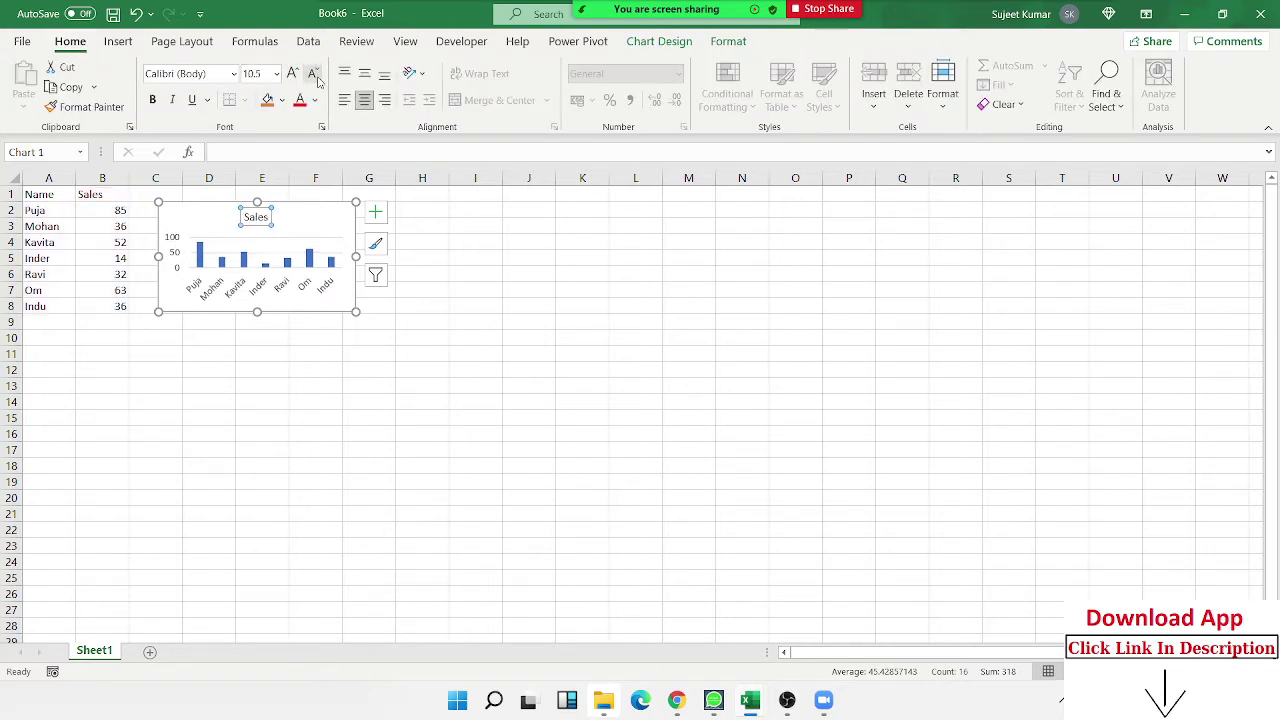
{"action": "left_click", "coordinate": [222, 280]}
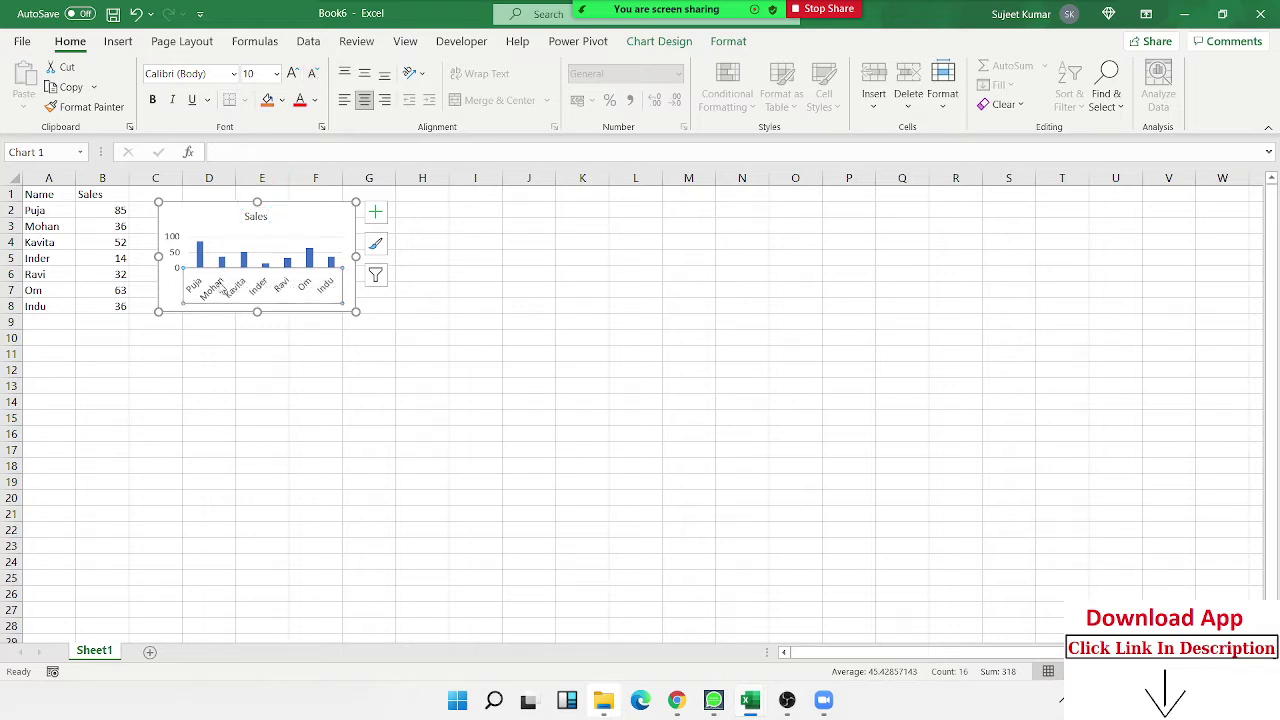
{"action": "left_click", "coordinate": [312, 78]}
{"action": "left_click", "coordinate": [312, 78]}
{"action": "left_click", "coordinate": [312, 78]}
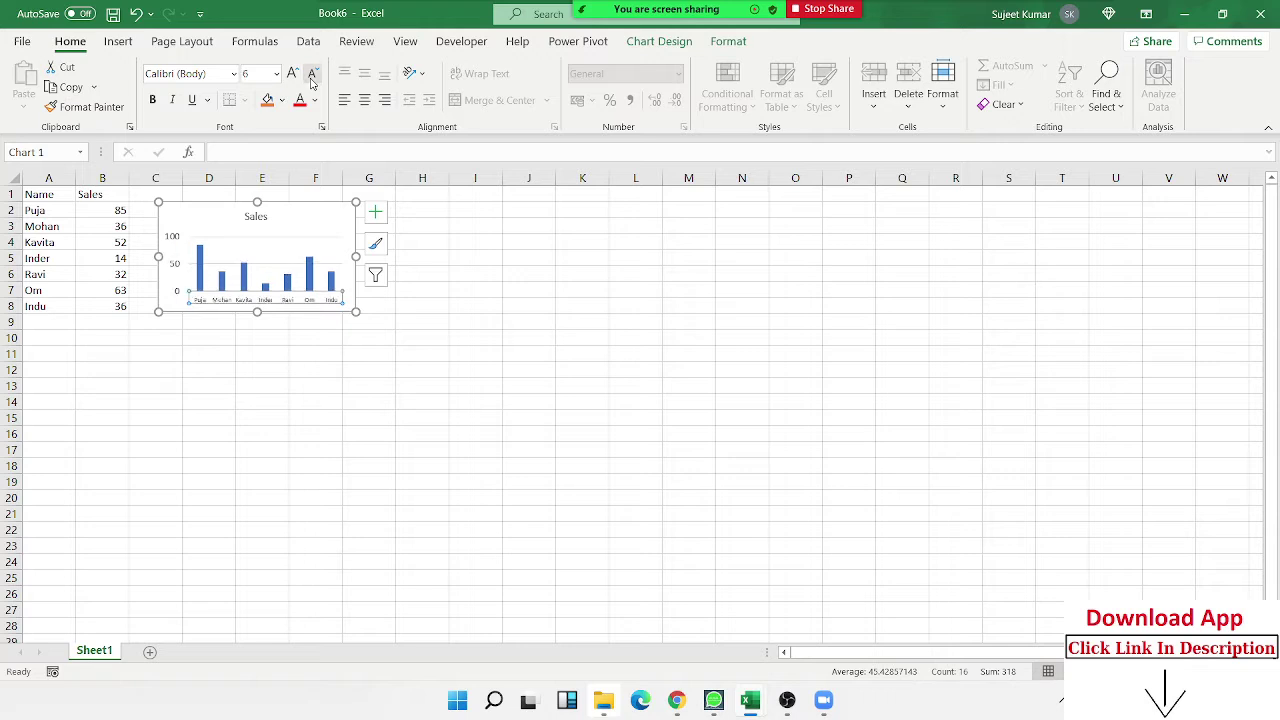
{"action": "left_click", "coordinate": [457, 228]}
{"action": "left_click_drag", "start_coordinate": [286, 206], "coordinate": [261, 193]}
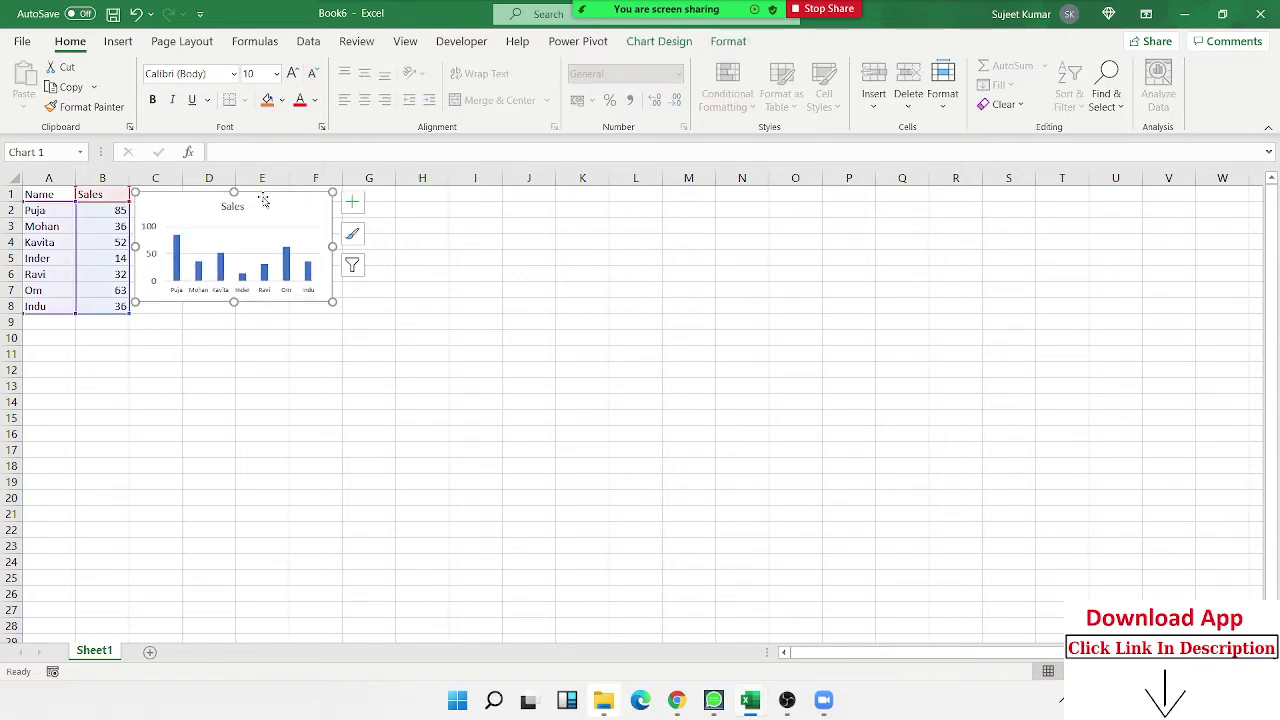
{"action": "left_click", "coordinate": [401, 201]}
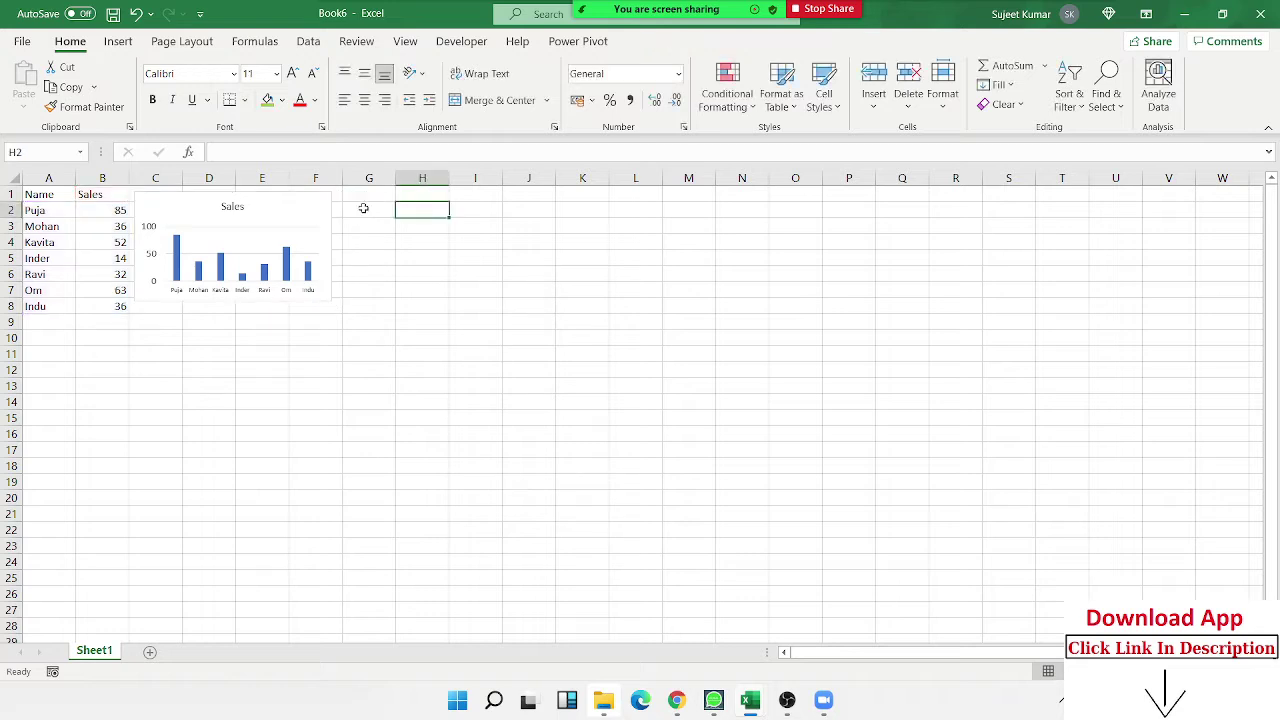
{"action": "left_click", "coordinate": [276, 213]}
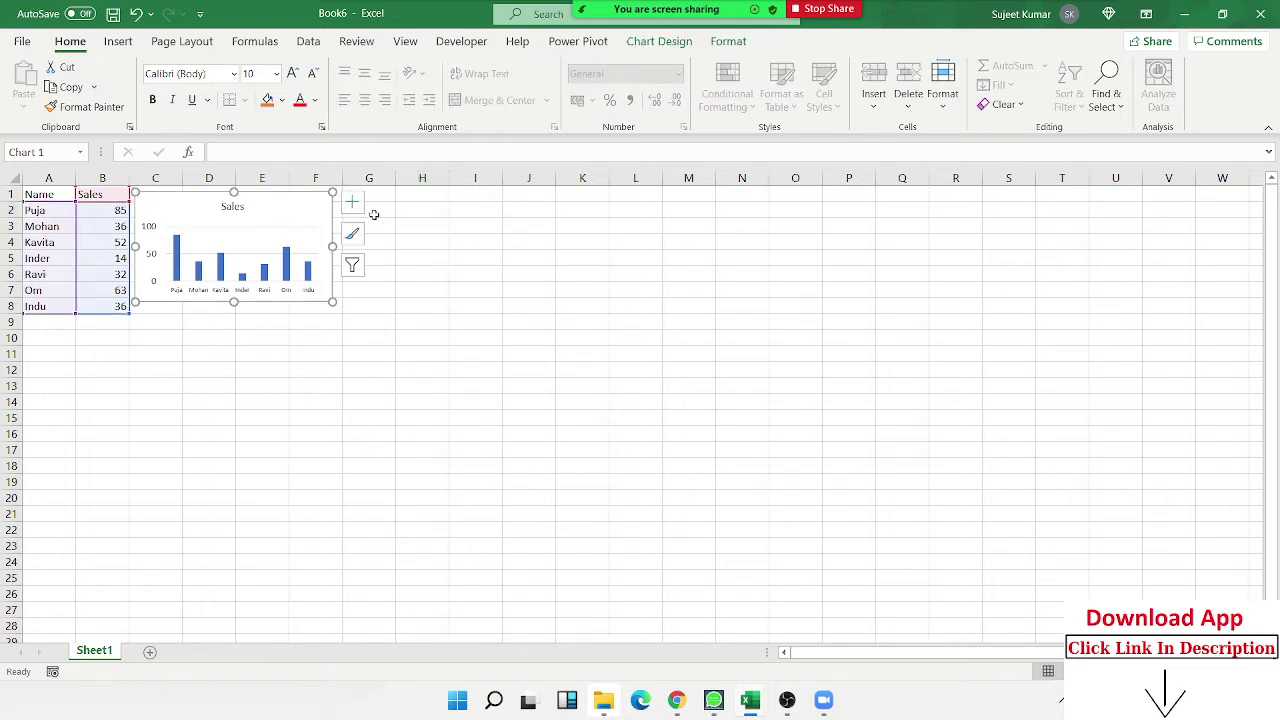
Enter the City header in H1 and AutoFill cities from Pune through Jaipur in H2:H8.
{"action": "left_click", "coordinate": [430, 191]}
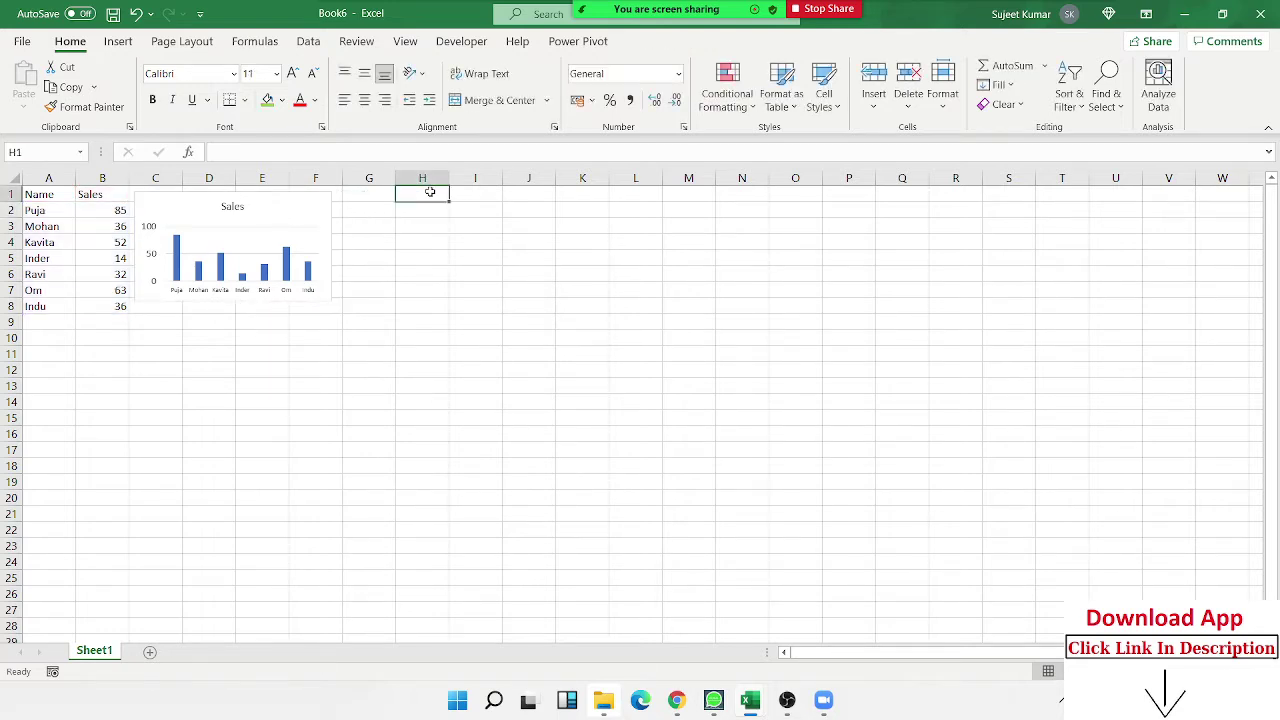
{"action": "type", "text": "City"}
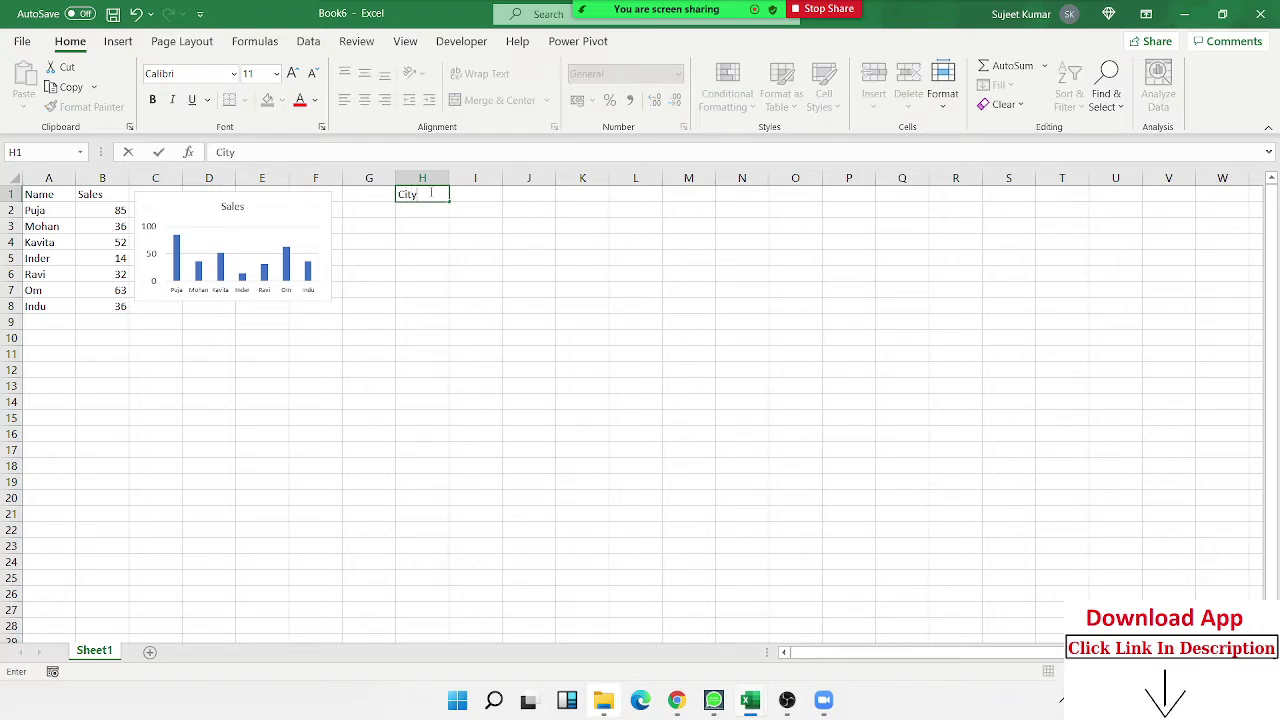
{"action": "key", "text": "Return"}
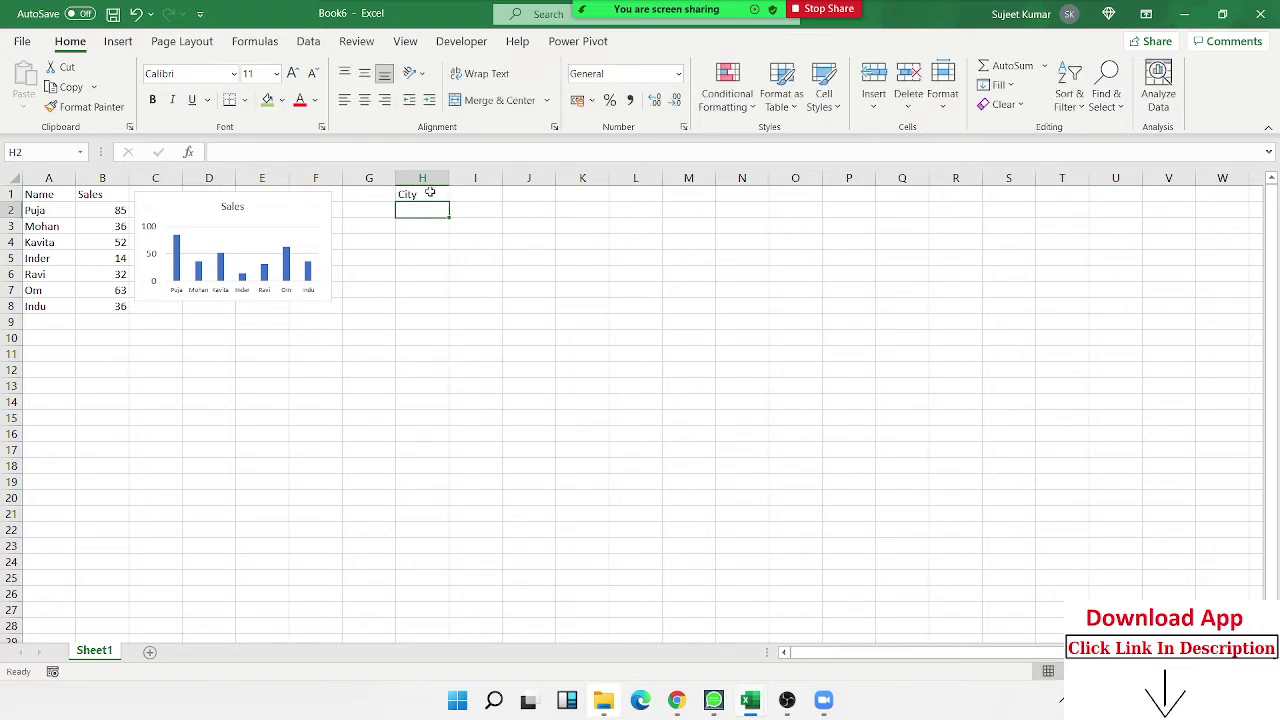
{"action": "type", "text": "Pune"}
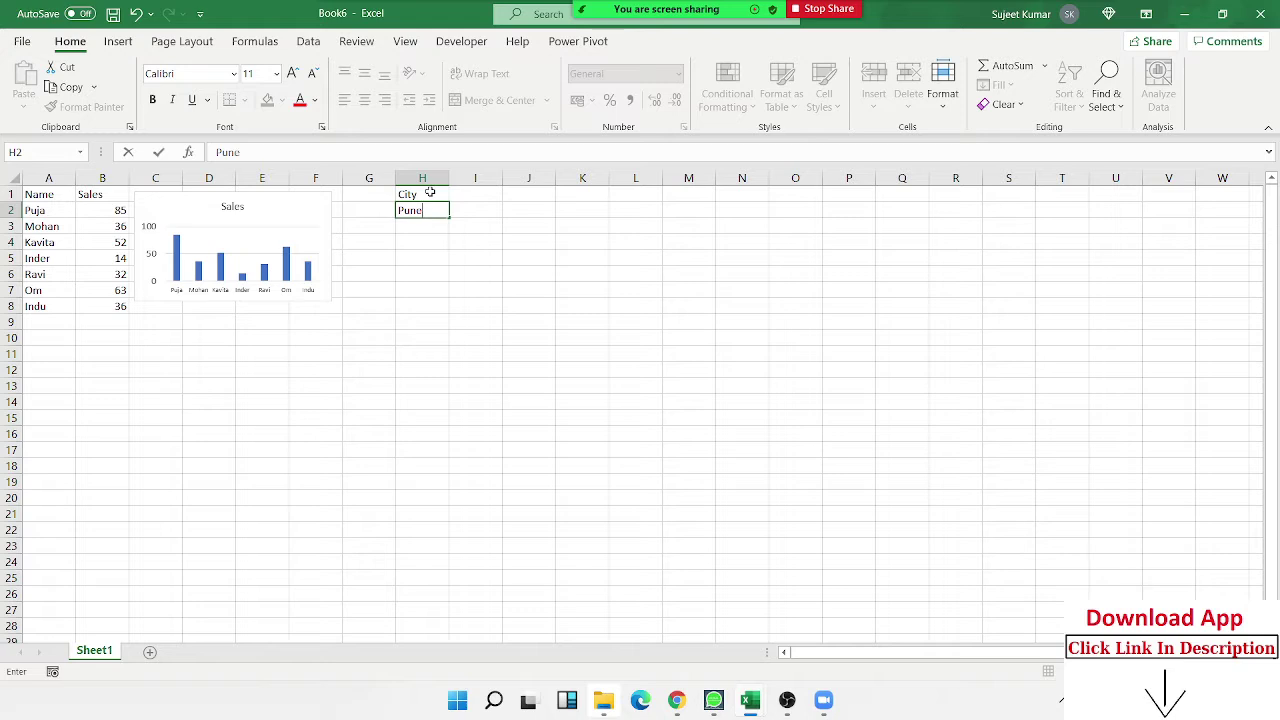
{"action": "key", "text": "Return"}
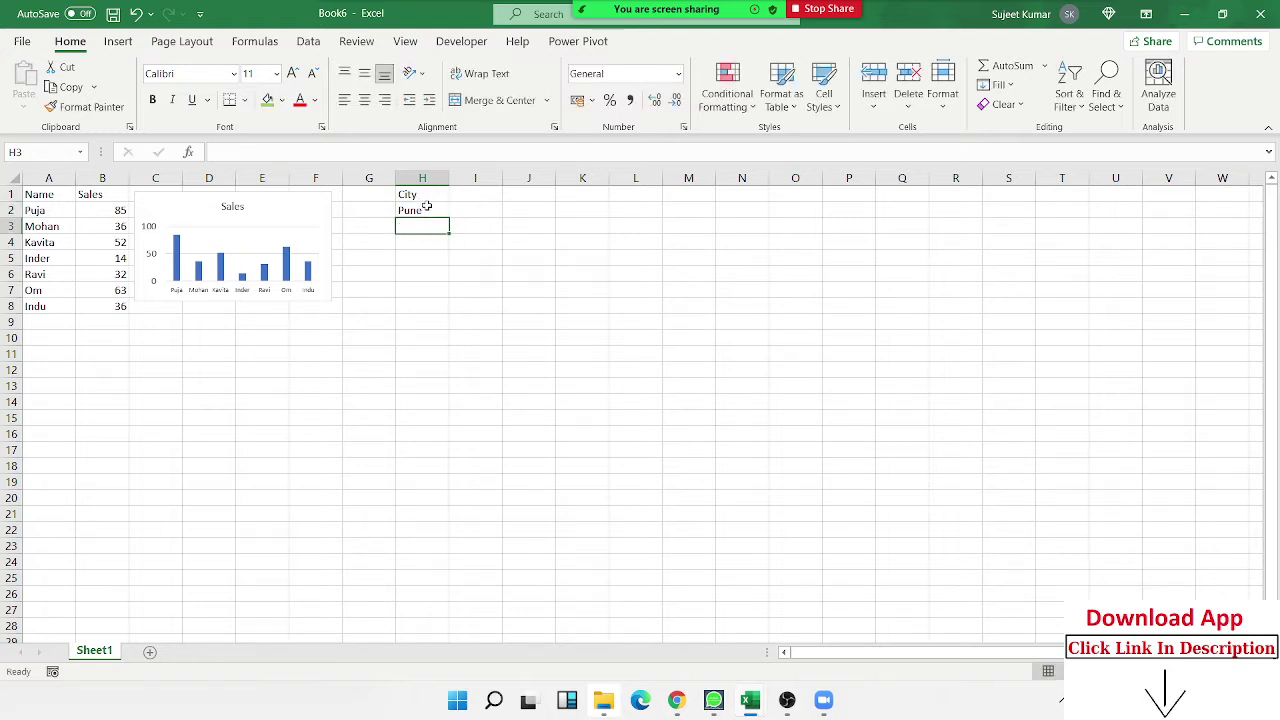
{"action": "left_click", "coordinate": [426, 208]}
{"action": "left_click_drag", "start_coordinate": [449, 217], "coordinate": [440, 294]}
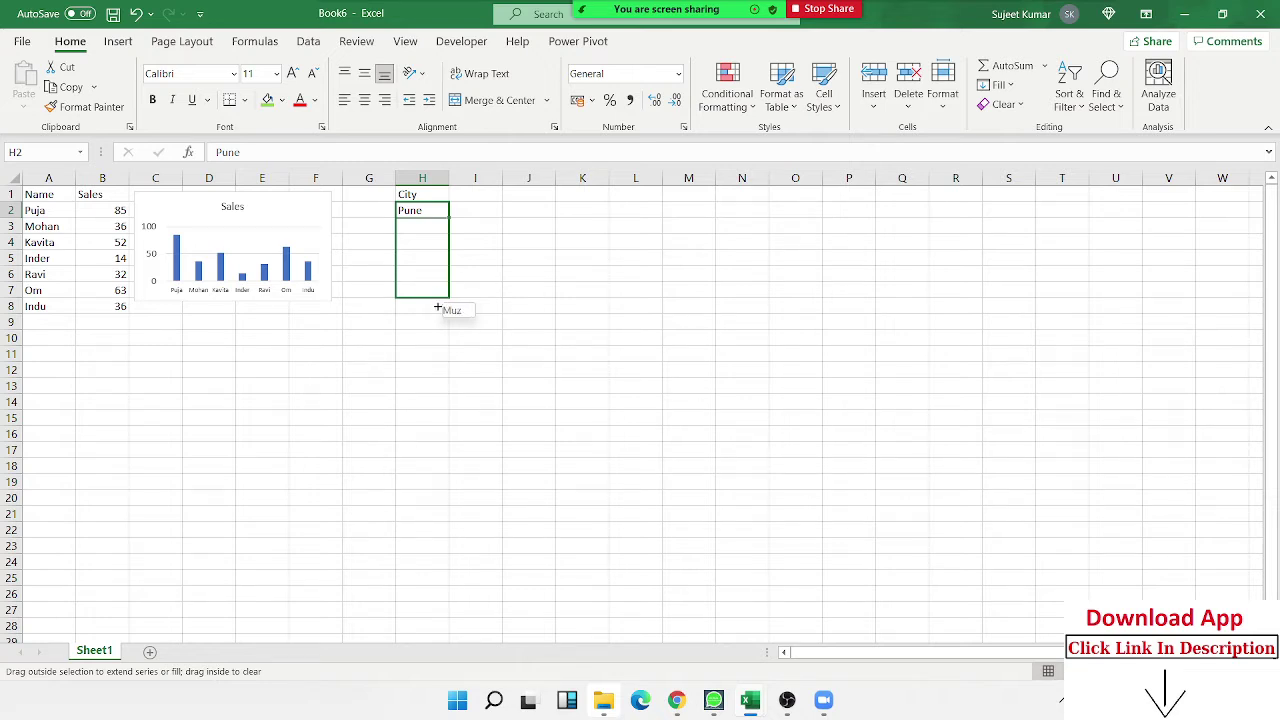
{"action": "left_click_drag", "start_coordinate": [437, 307], "coordinate": [440, 310]}
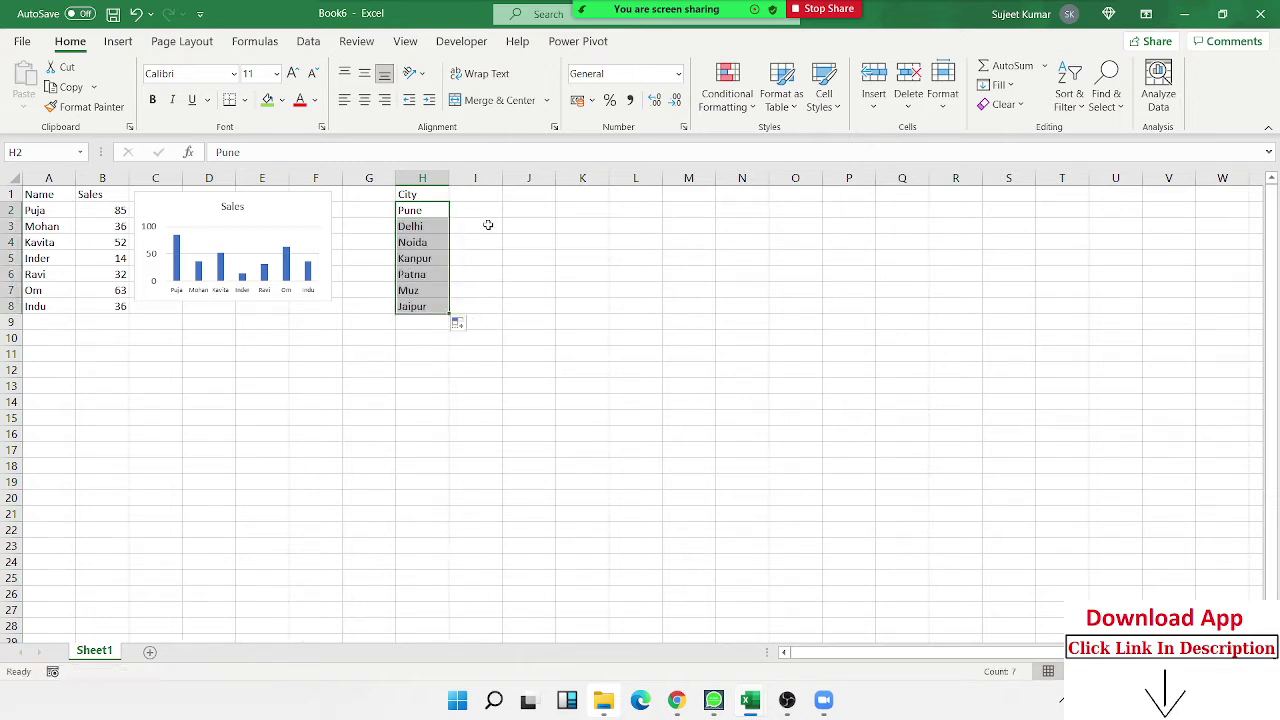
{"action": "scroll", "coordinate": [487, 224], "scroll_direction": "down", "scroll_amount": 1}
{"action": "scroll", "coordinate": [487, 224], "scroll_direction": "down", "scroll_amount": 1}
{"action": "key", "text": "Up"}
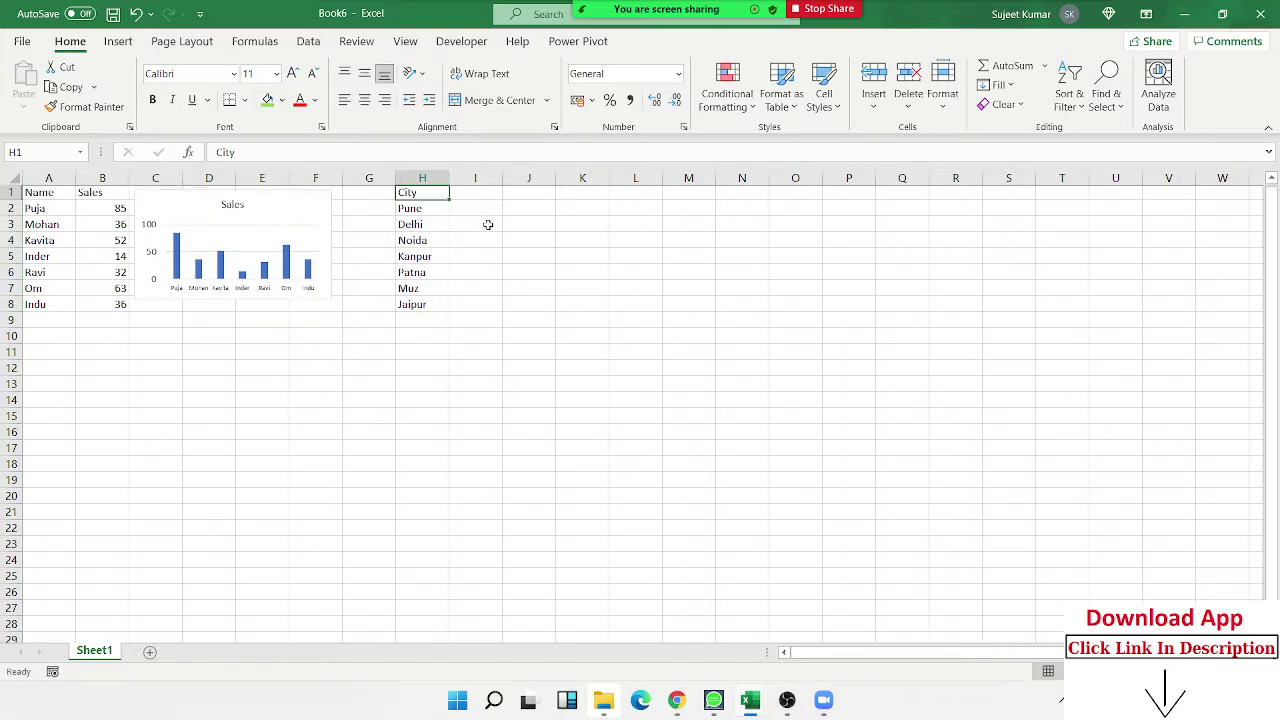
Enter a Sales header and values 95, 36, 85, 32, 12, 36, 96 in column I, then select H1:I8.
{"action": "key", "text": "Right"}
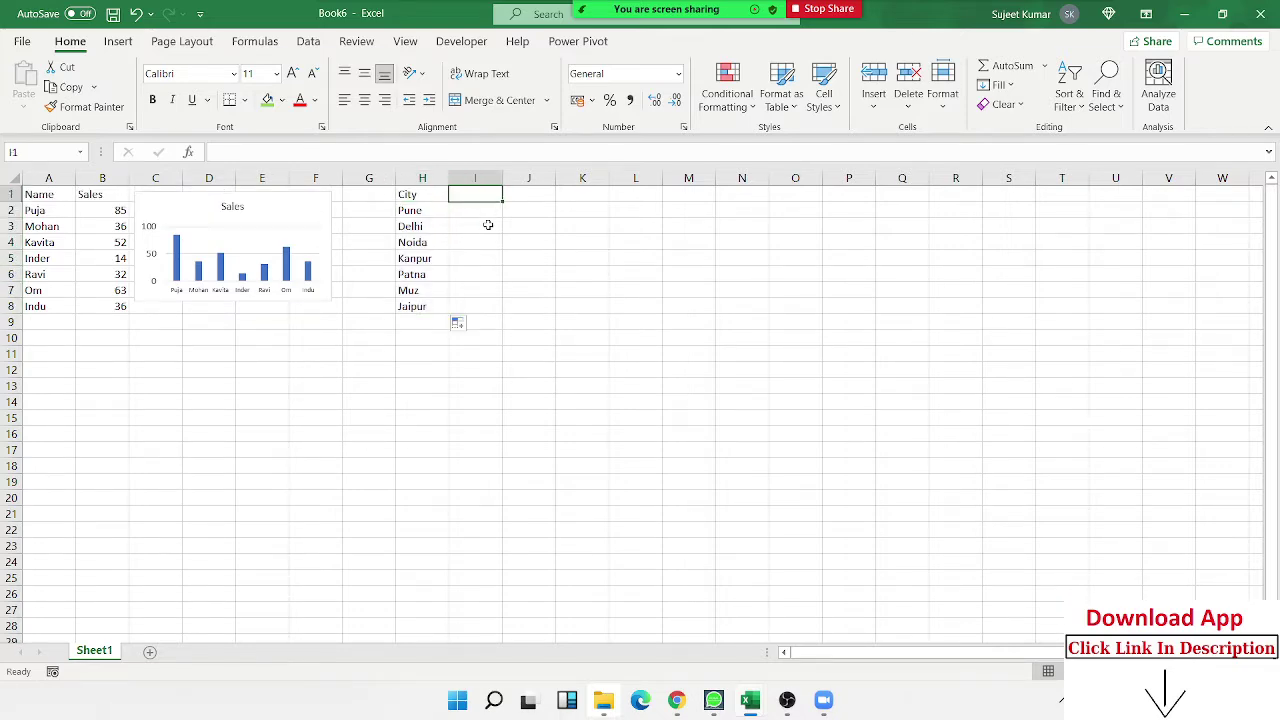
{"action": "type", "text": "Sal"}
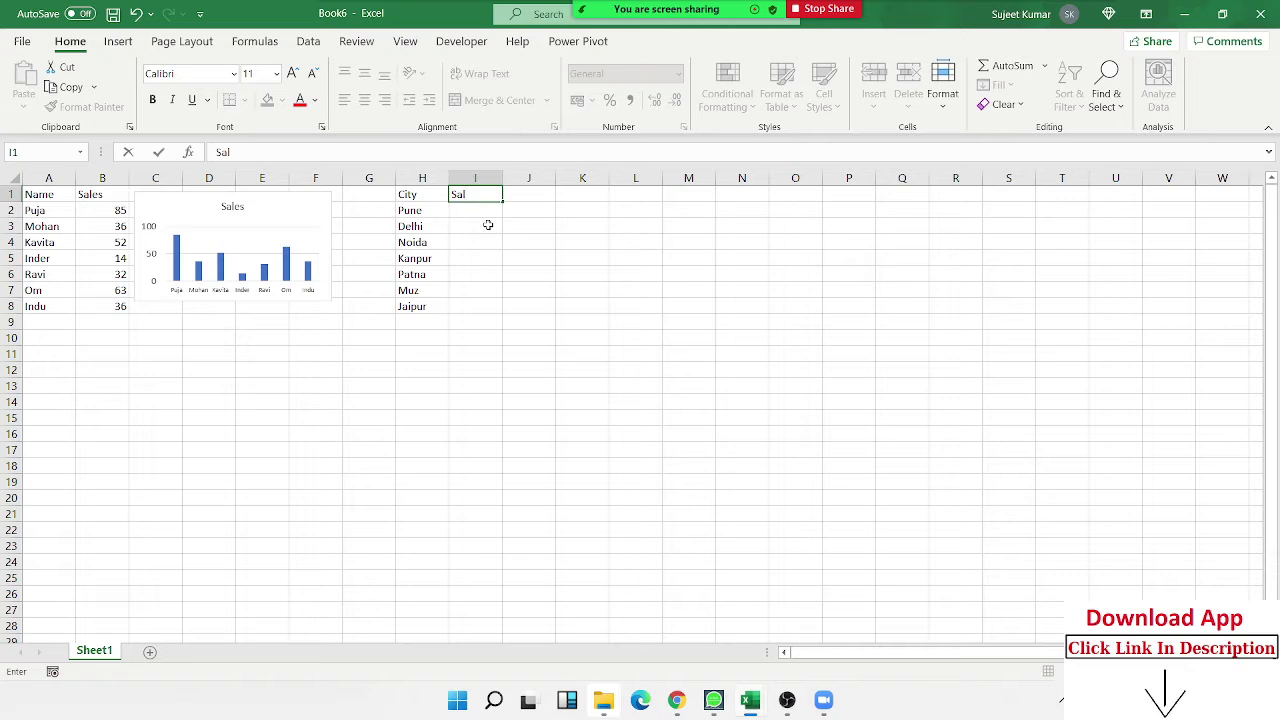
{"action": "type", "text": "es"}
{"action": "key", "text": "Return"}
{"action": "type", "text": "95"}
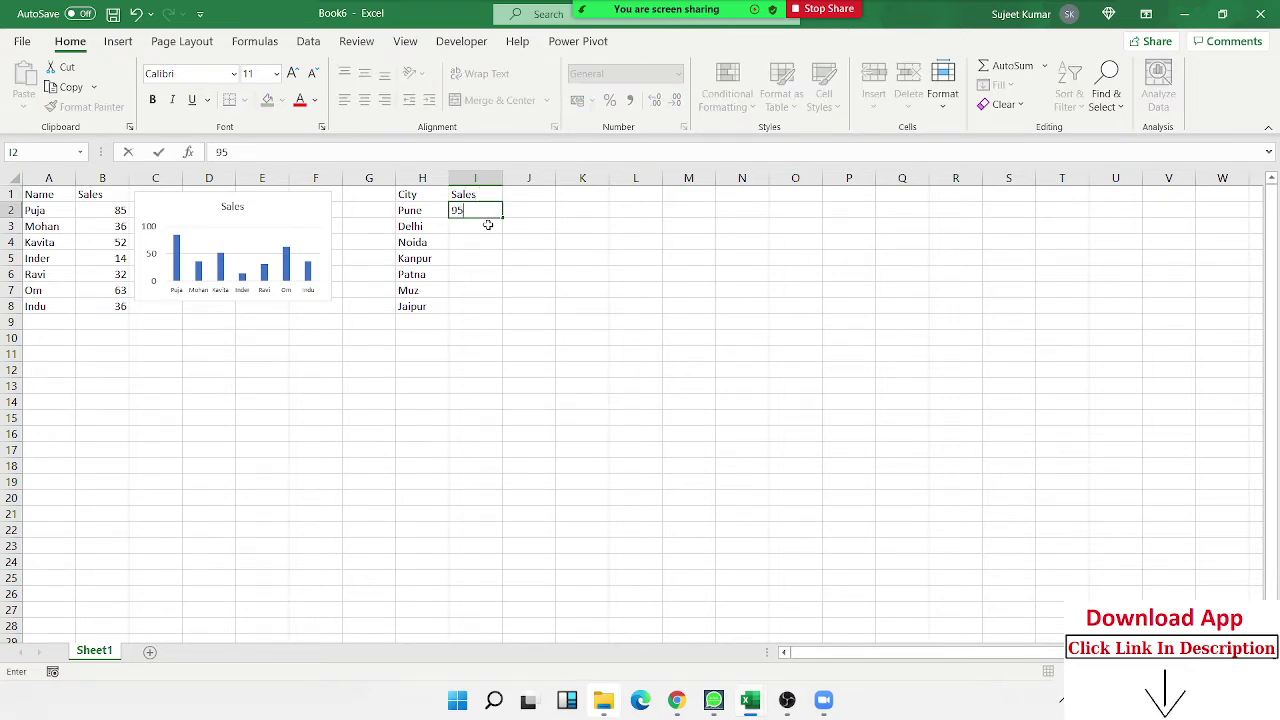
{"action": "key", "text": "Return"}
{"action": "type", "text": "36"}
{"action": "key", "text": "Return"}
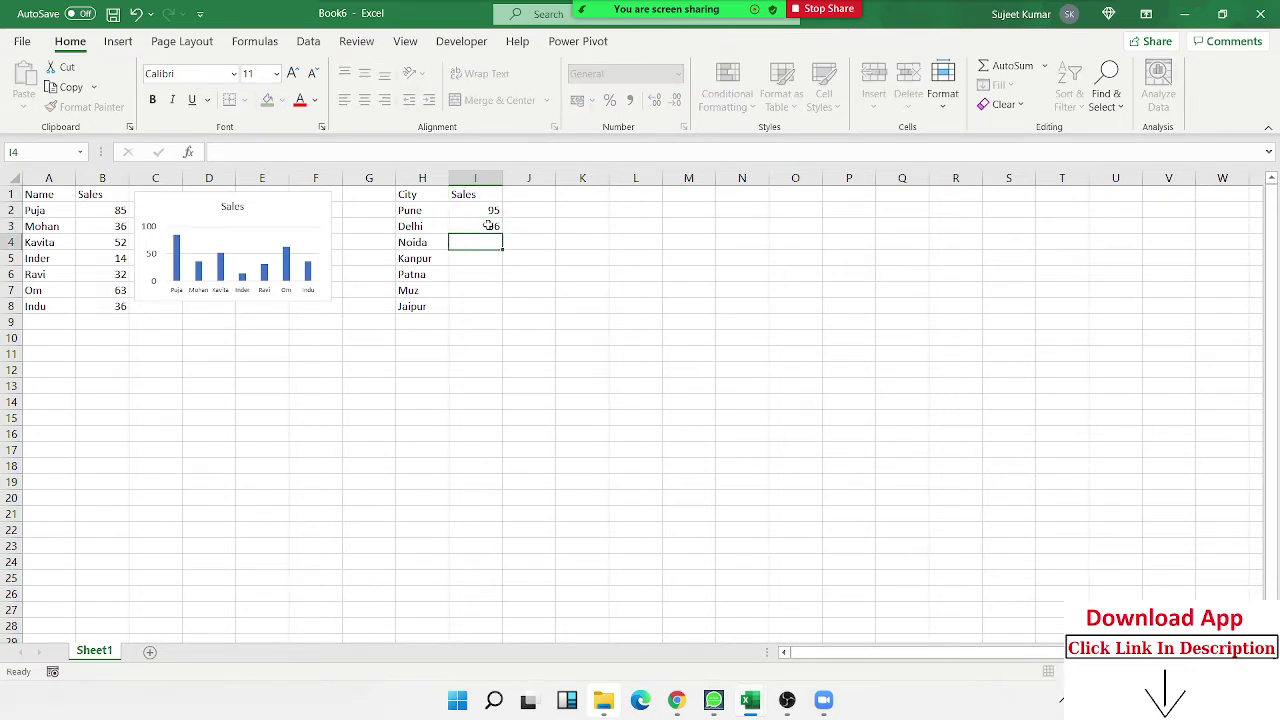
{"action": "type", "text": "85"}
{"action": "key", "text": "Return"}
{"action": "type", "text": "32"}
{"action": "key", "text": "Return"}
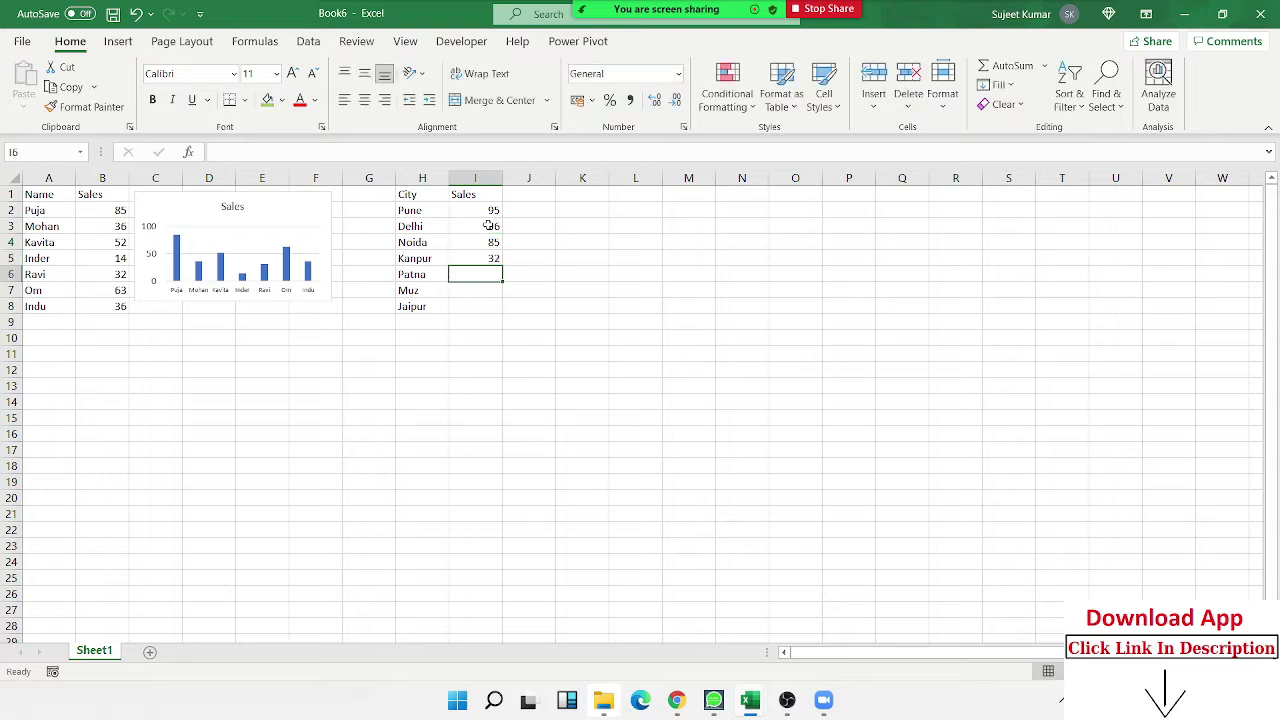
{"action": "type", "text": "12"}
{"action": "key", "text": "Return"}
{"action": "type", "text": "36"}
{"action": "key", "text": "Return"}
{"action": "type", "text": "9"}
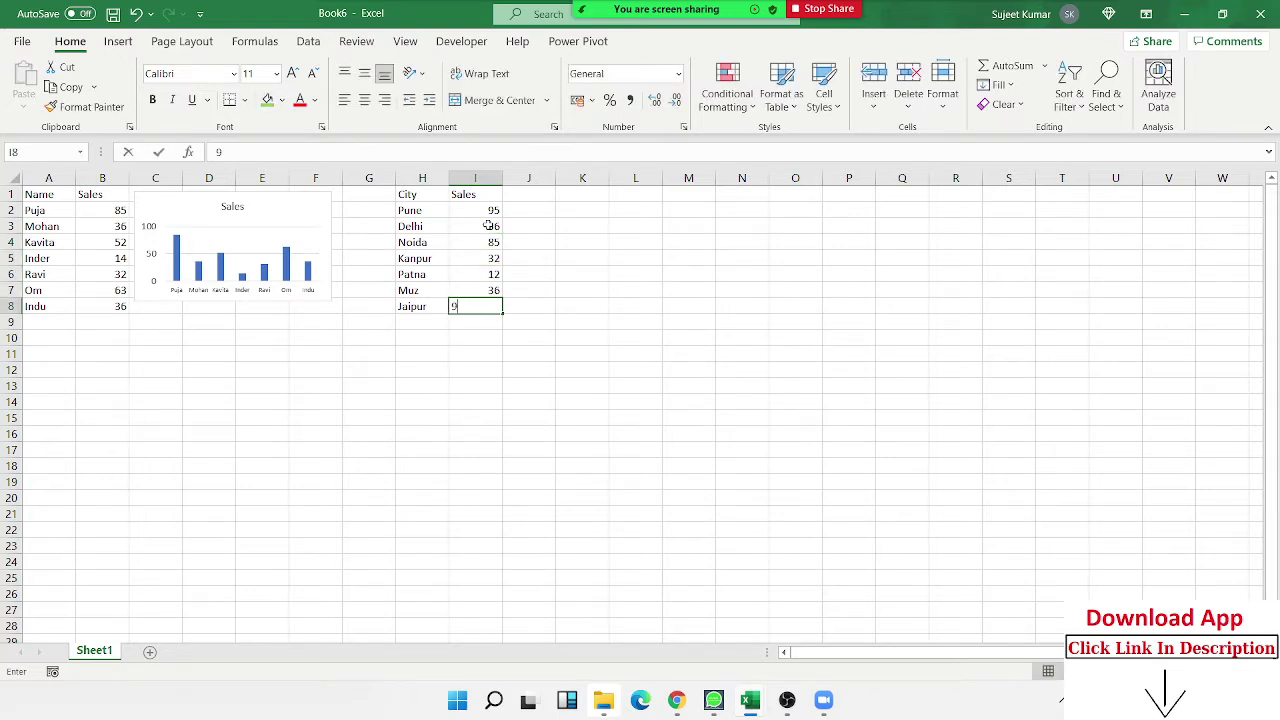
{"action": "type", "text": "6"}
{"action": "key", "text": "Return"}
{"action": "key", "text": "Up"}
{"action": "key", "text": "ctrl+Up"}
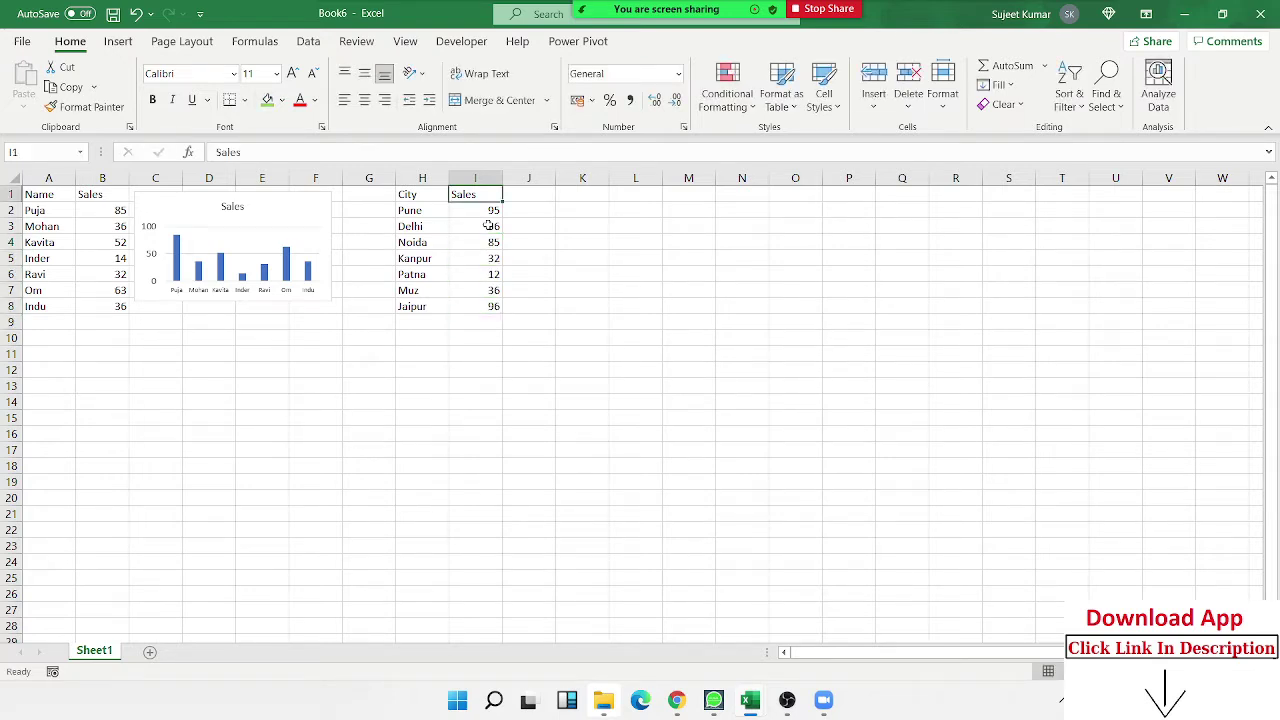
{"action": "key", "text": "Left"}
{"action": "key", "text": "ctrl+a"}
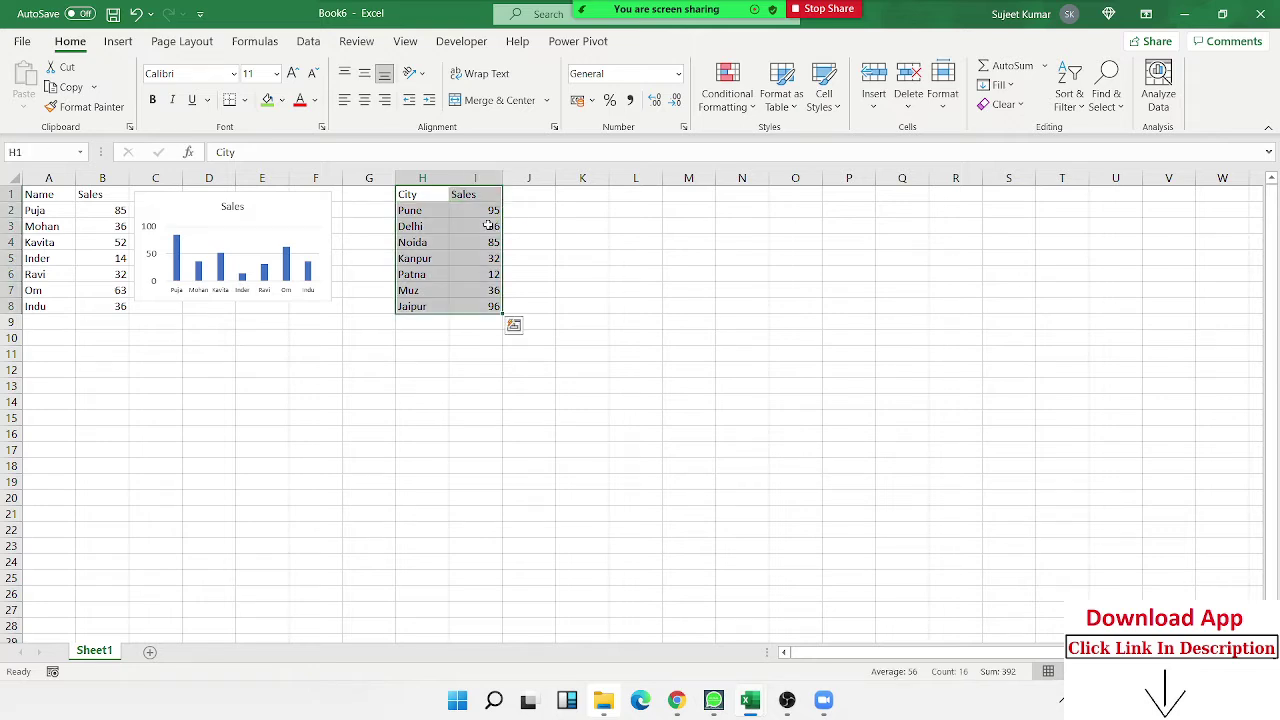
Insert a 2-D clustered column chart of the city sales and move it beside columns H–I.
{"action": "left_click", "coordinate": [118, 41]}
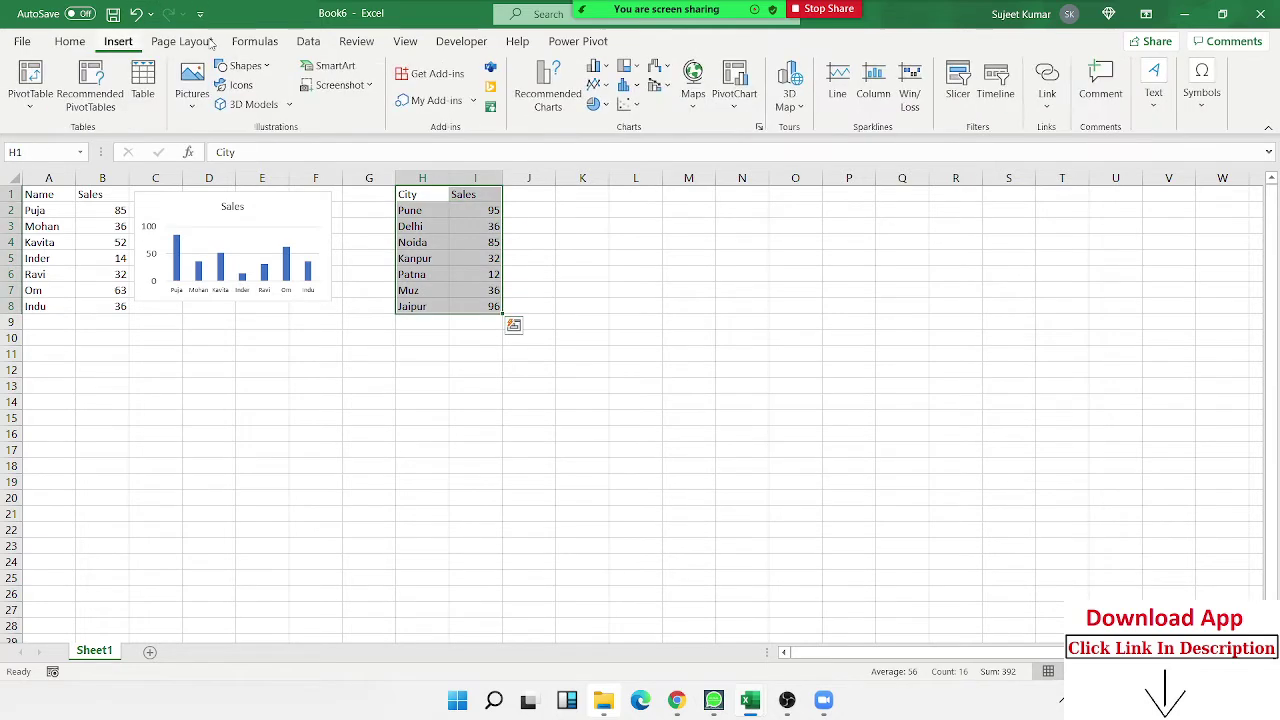
{"action": "left_click", "coordinate": [596, 66]}
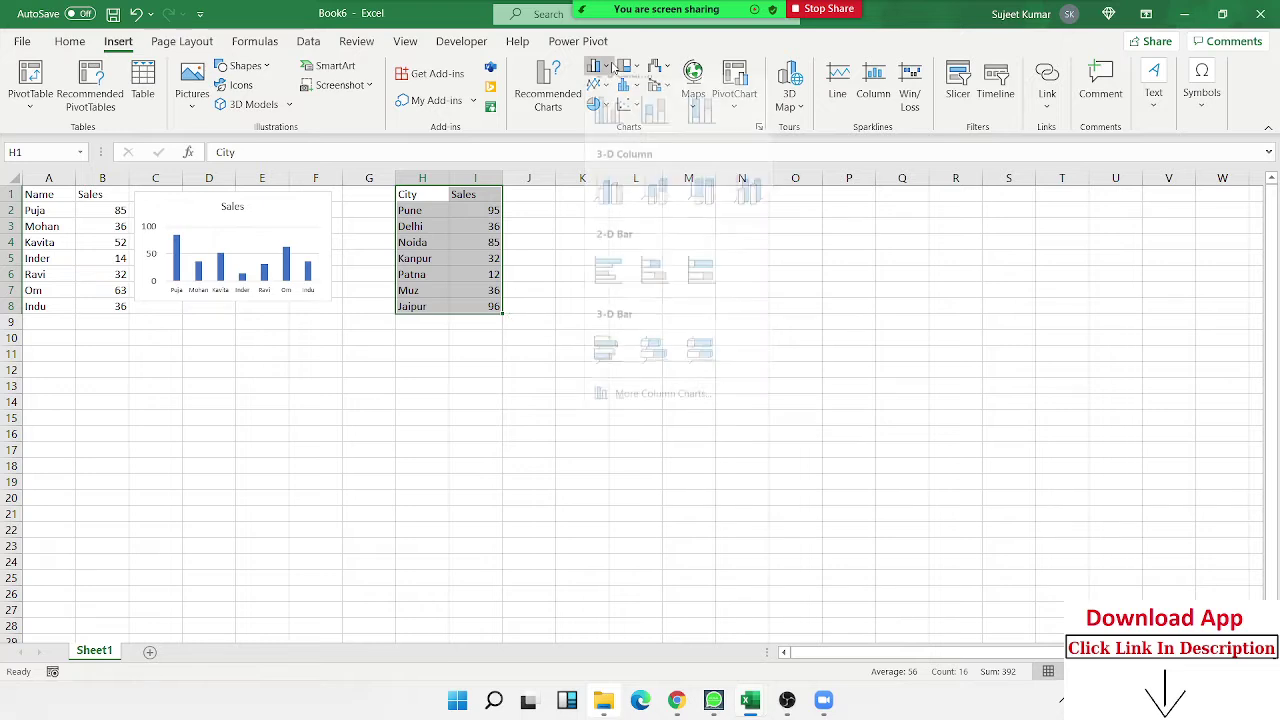
{"action": "left_click", "coordinate": [610, 123]}
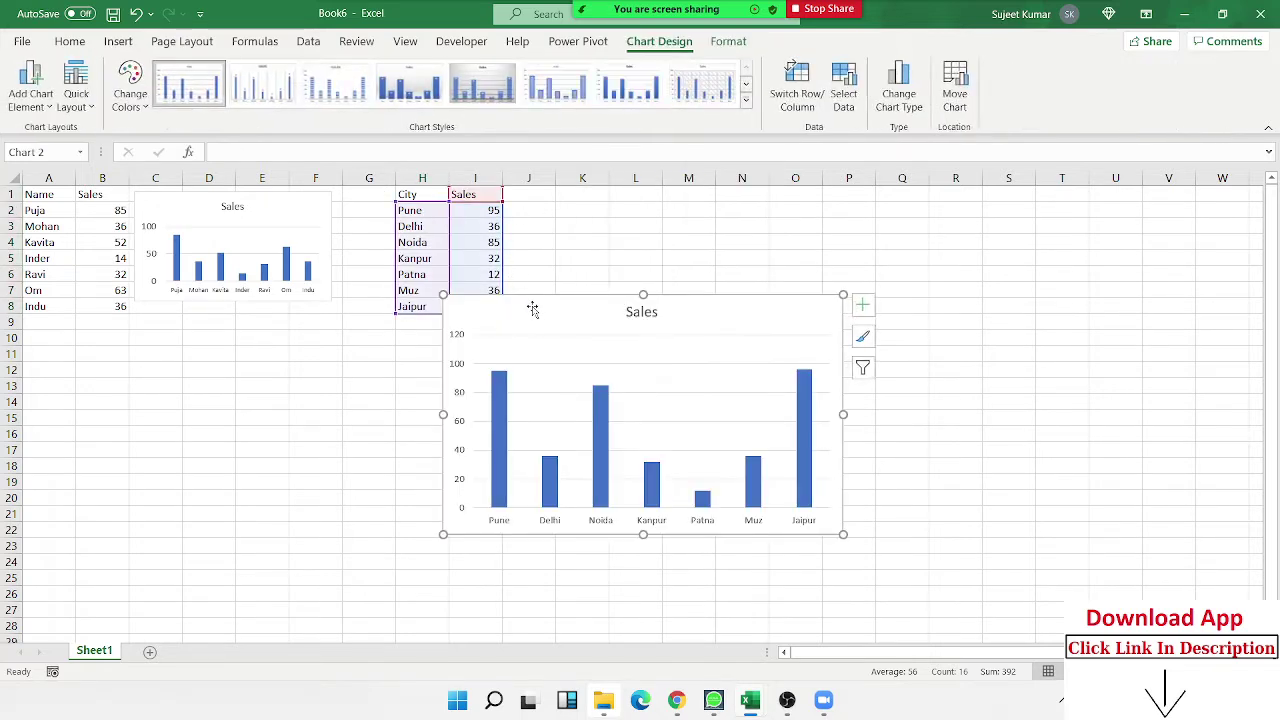
{"action": "left_click_drag", "start_coordinate": [532, 307], "coordinate": [611, 207]}
{"action": "left_click", "coordinate": [880, 350]}
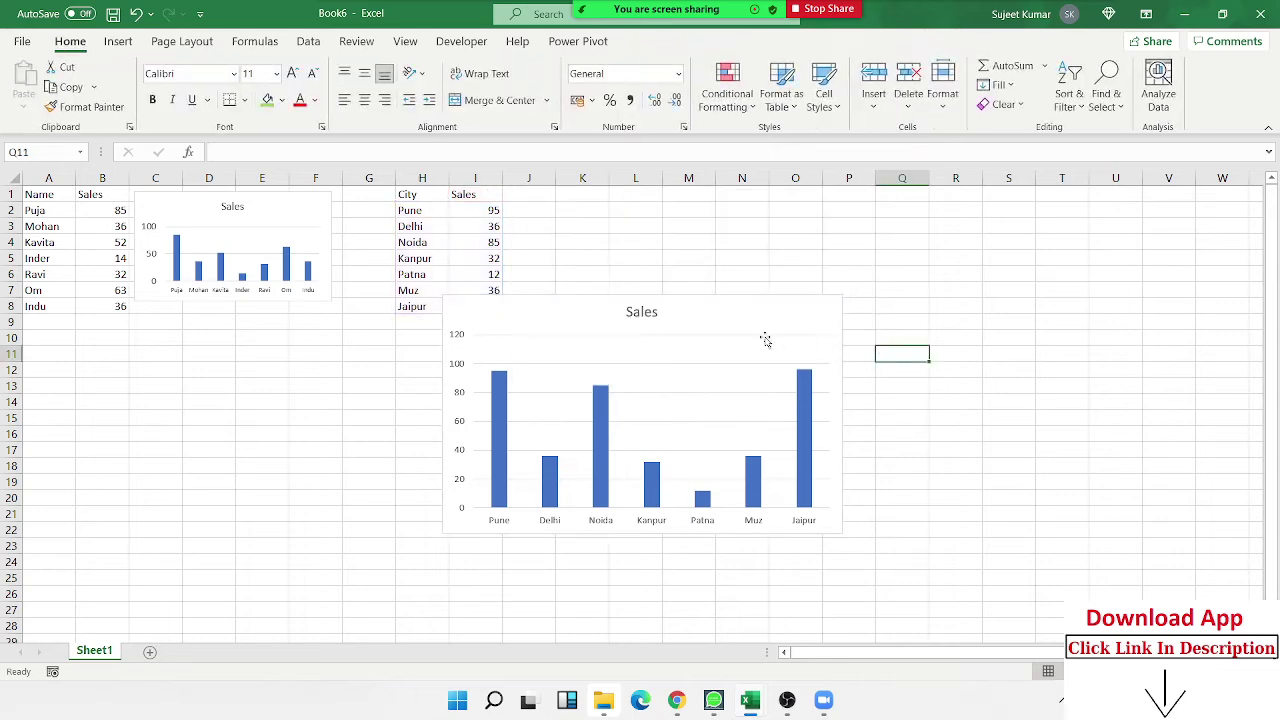
{"action": "left_click", "coordinate": [790, 358]}
{"action": "left_click_drag", "start_coordinate": [794, 283], "coordinate": [790, 288]}
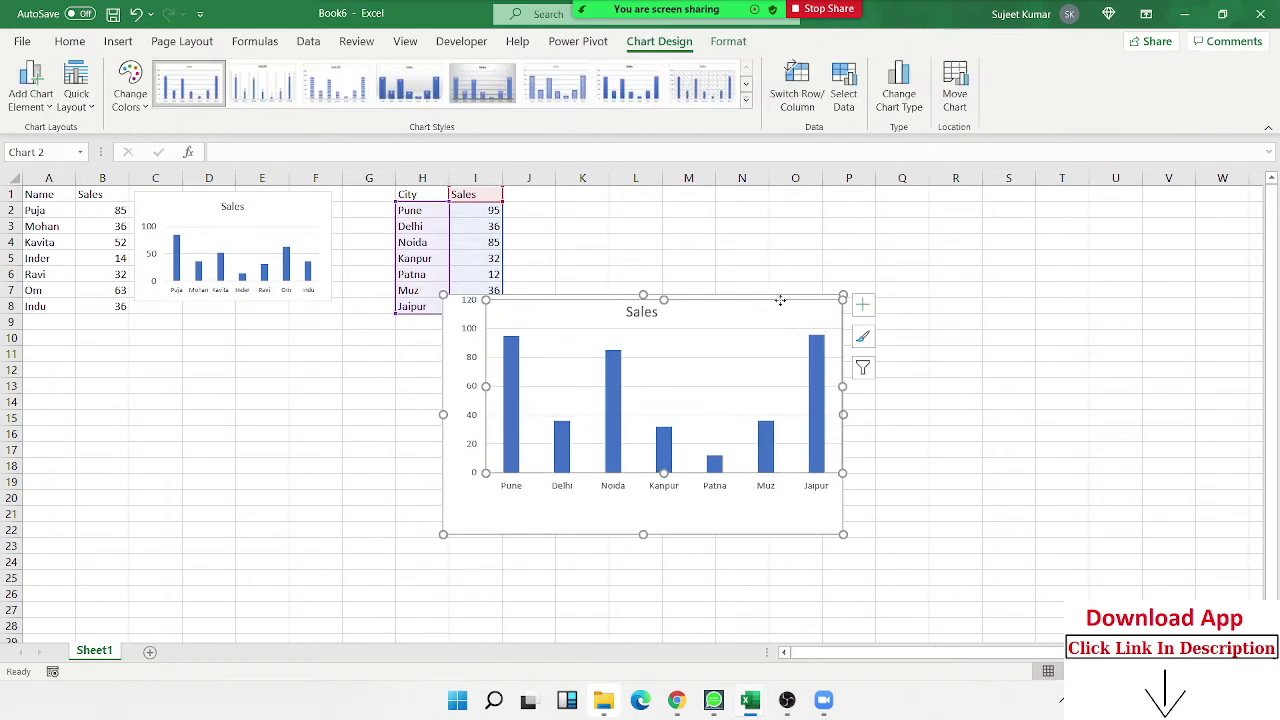
{"action": "left_click", "coordinate": [778, 305]}
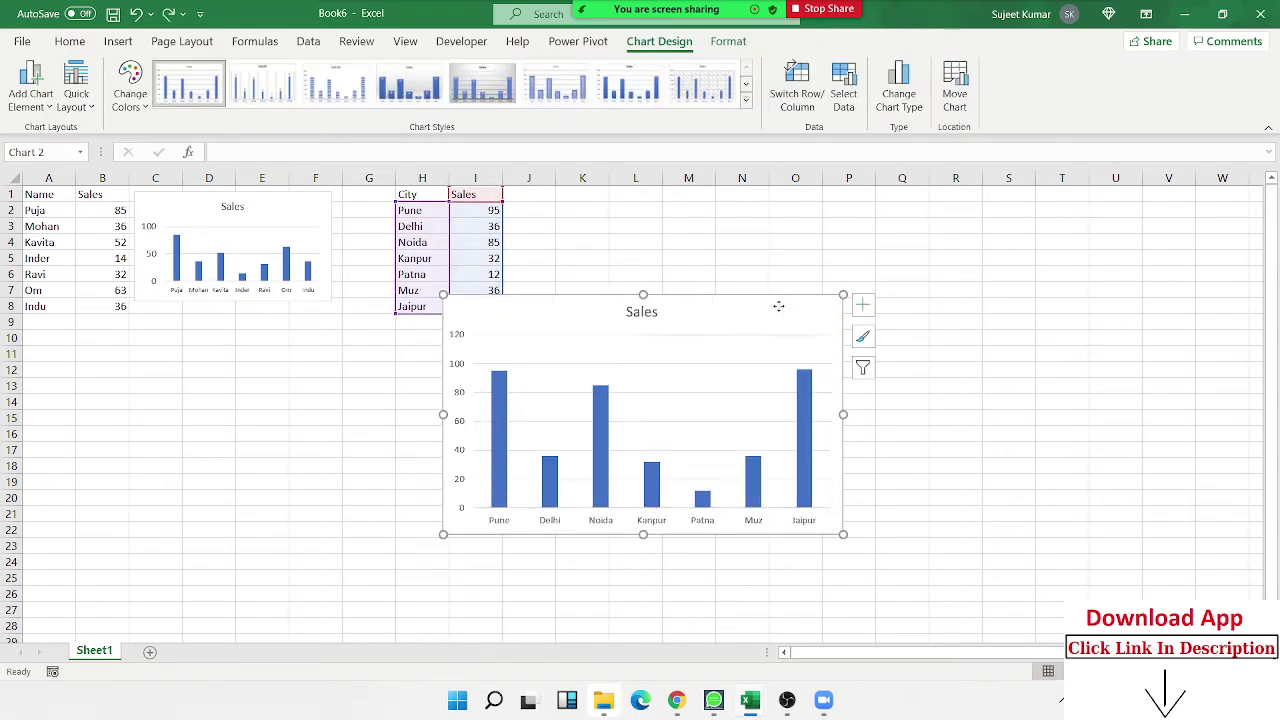
{"action": "left_click_drag", "start_coordinate": [779, 308], "coordinate": [846, 202]}
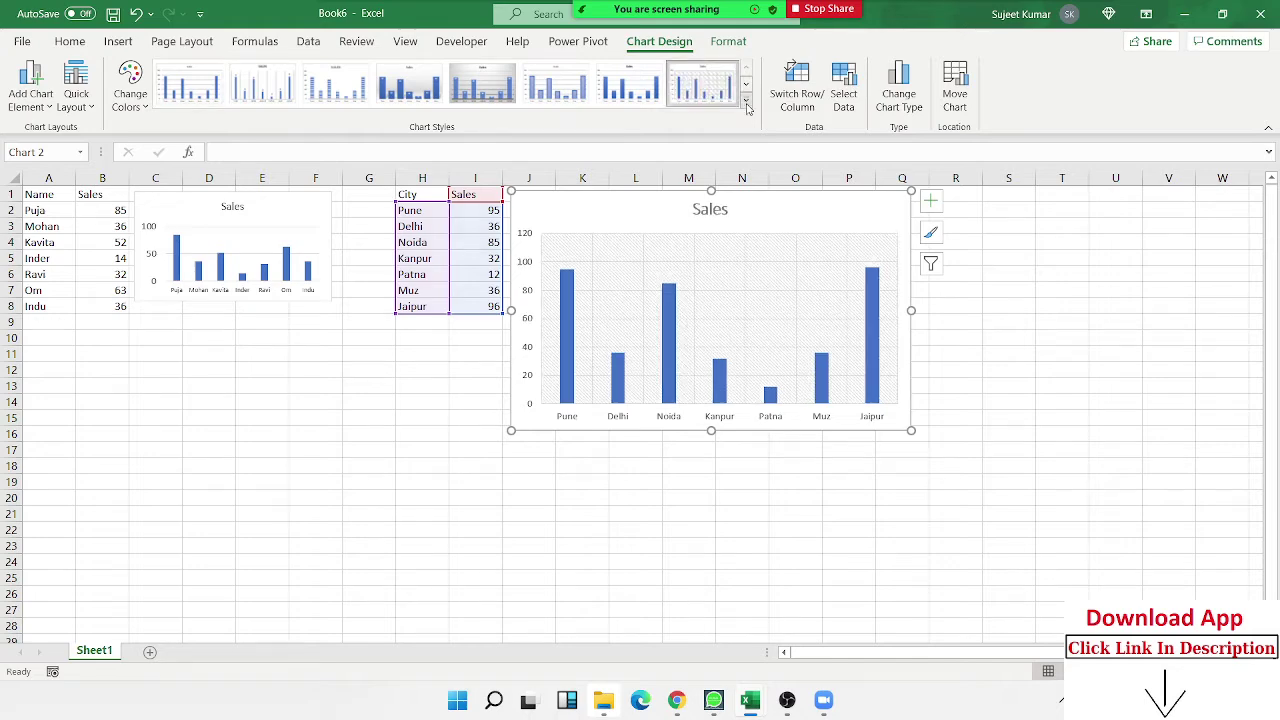
Apply the dark-background chart style to the city chart and shrink it to a smaller size.
{"action": "left_click", "coordinate": [746, 100]}
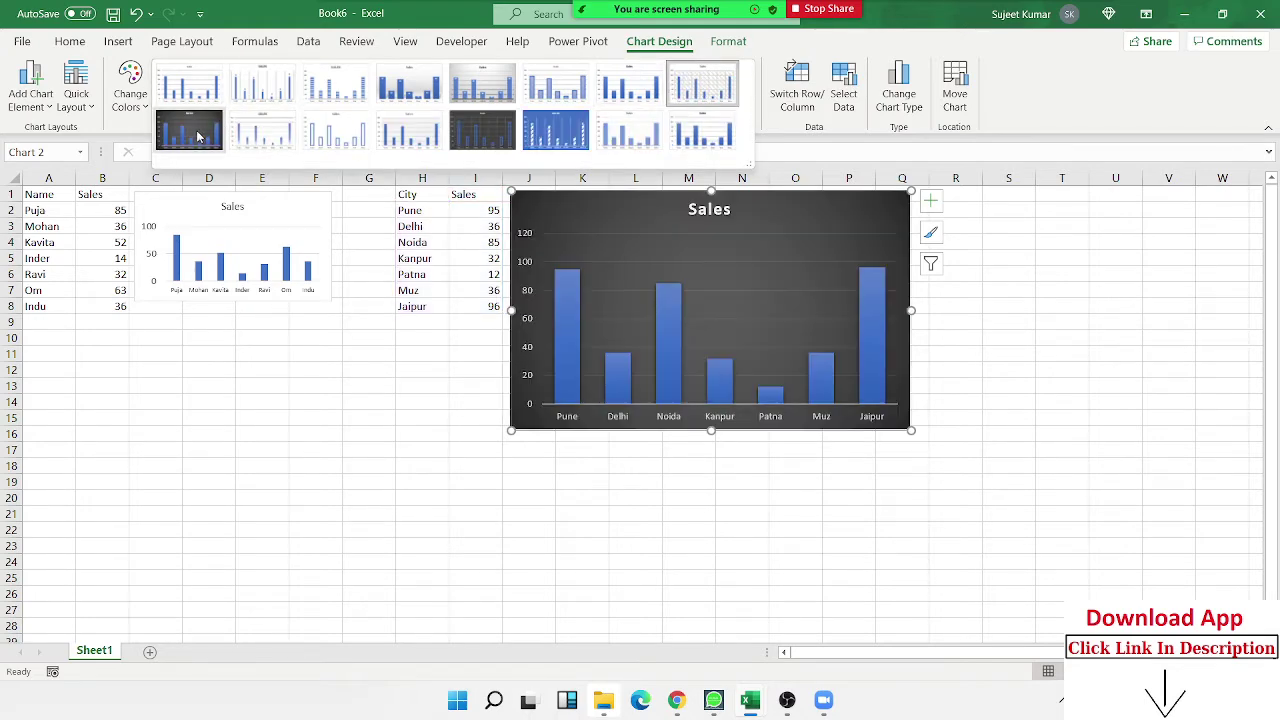
{"action": "left_click", "coordinate": [196, 134]}
{"action": "left_click", "coordinate": [720, 370]}
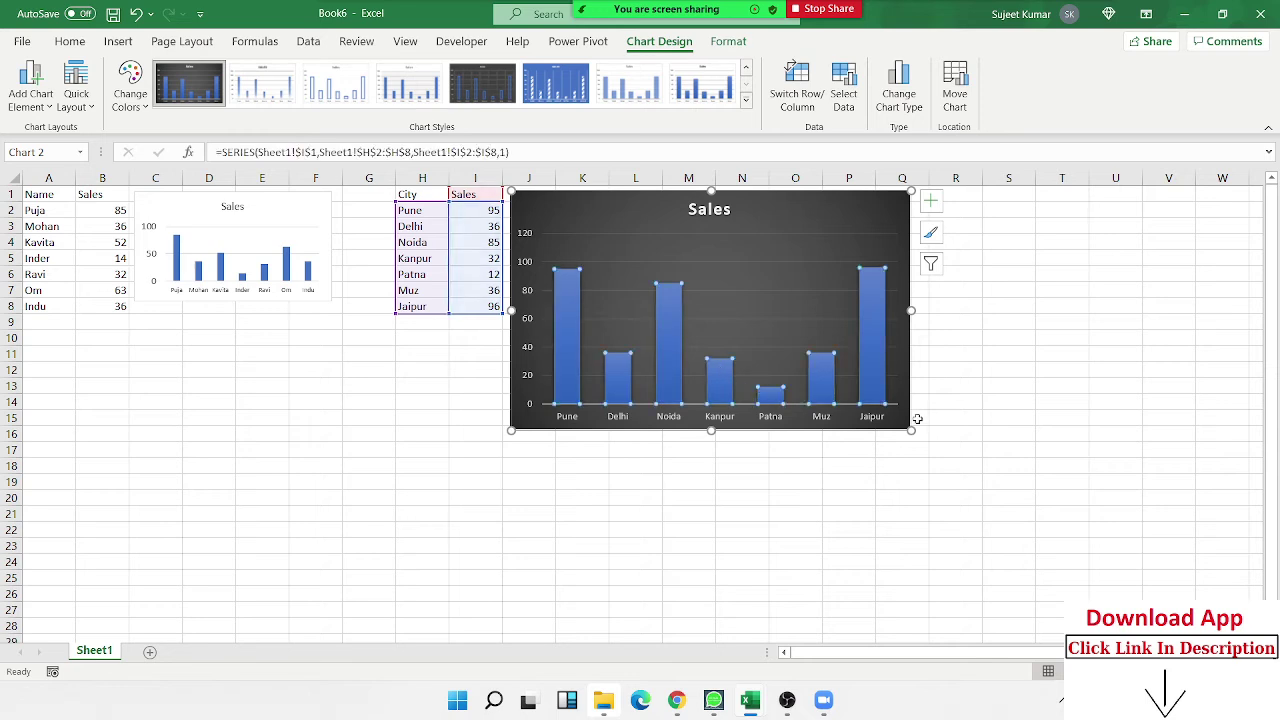
{"action": "left_click_drag", "start_coordinate": [914, 429], "coordinate": [740, 323]}
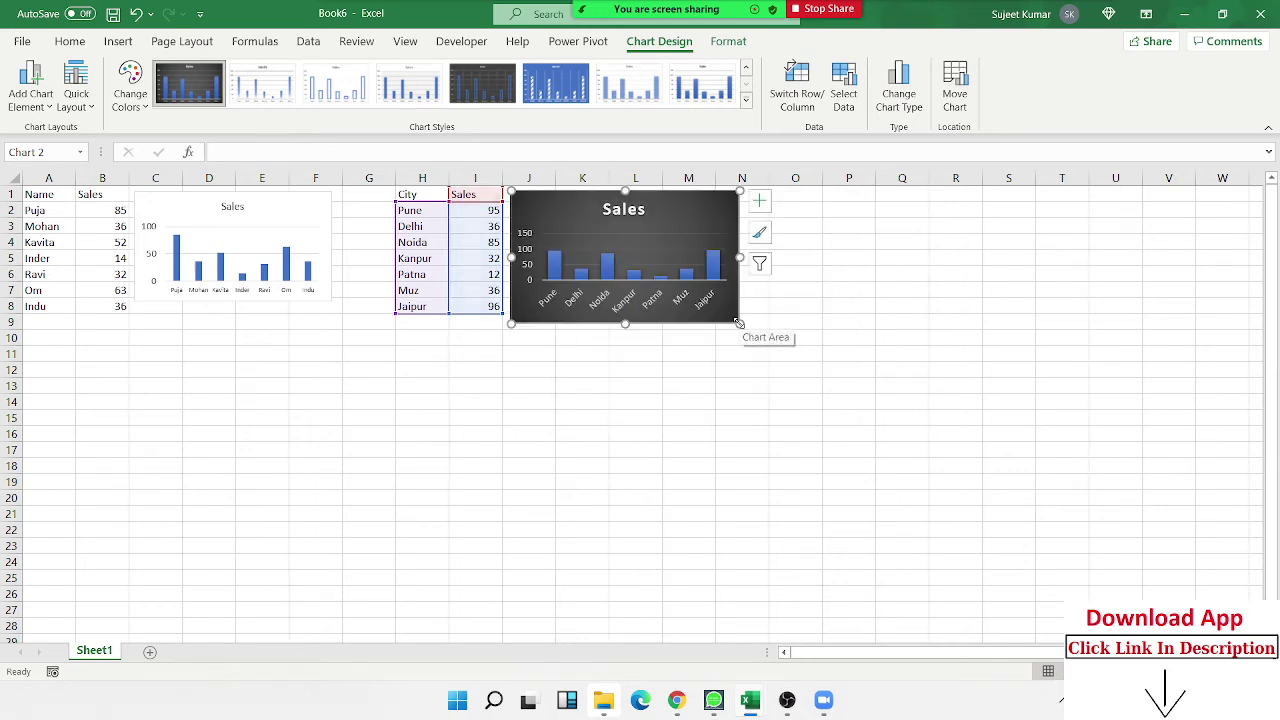
Reduce the city chart's title font size to 10.
{"action": "double_click", "coordinate": [628, 220]}
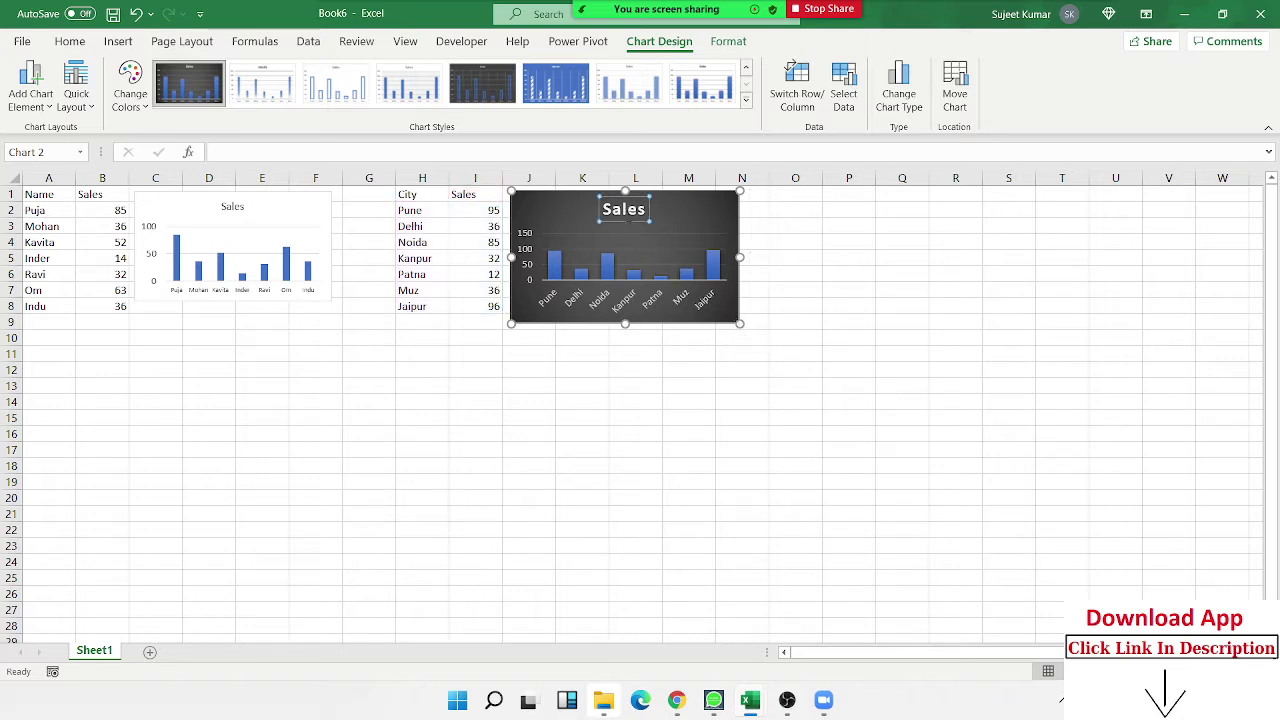
{"action": "left_click", "coordinate": [70, 41]}
{"action": "left_click", "coordinate": [313, 76]}
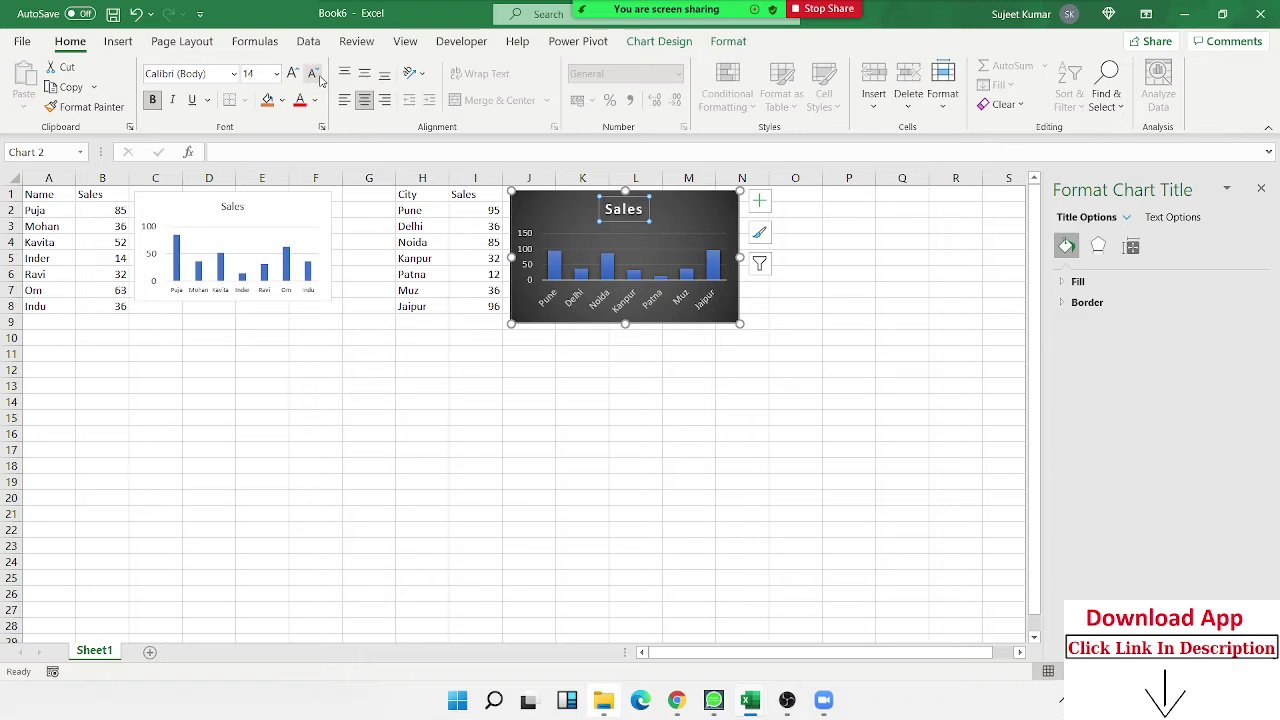
{"action": "left_click", "coordinate": [313, 76]}
{"action": "left_click", "coordinate": [313, 76]}
{"action": "left_click", "coordinate": [313, 76]}
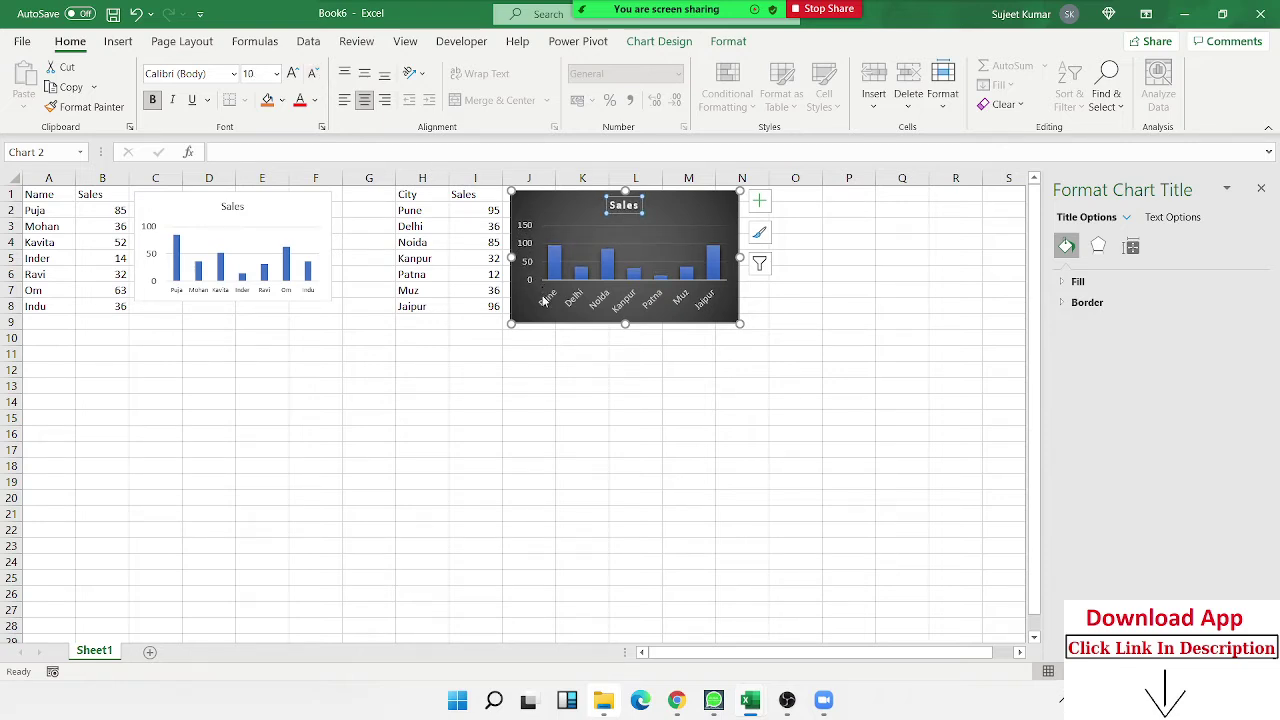
Shrink the horizontal axis labels to size 7 and close the Format Axis pane.
{"action": "left_click", "coordinate": [545, 294]}
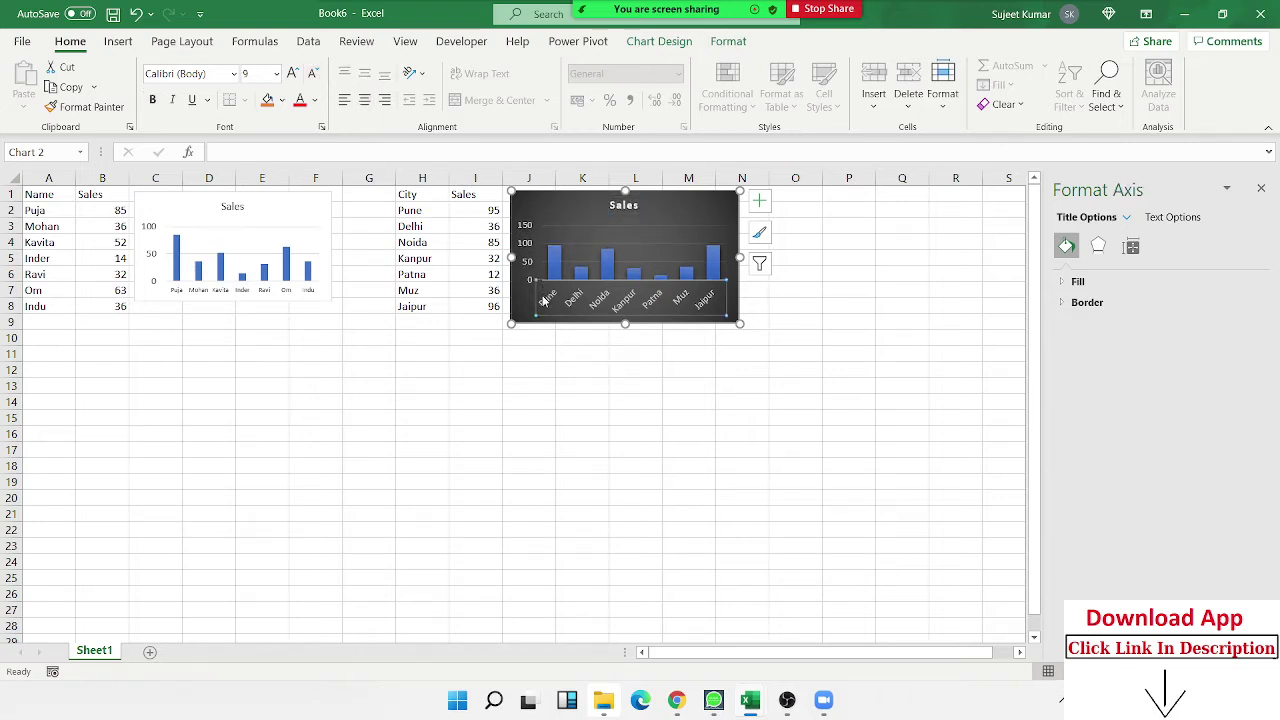
{"action": "left_click", "coordinate": [314, 77]}
{"action": "left_click", "coordinate": [314, 77]}
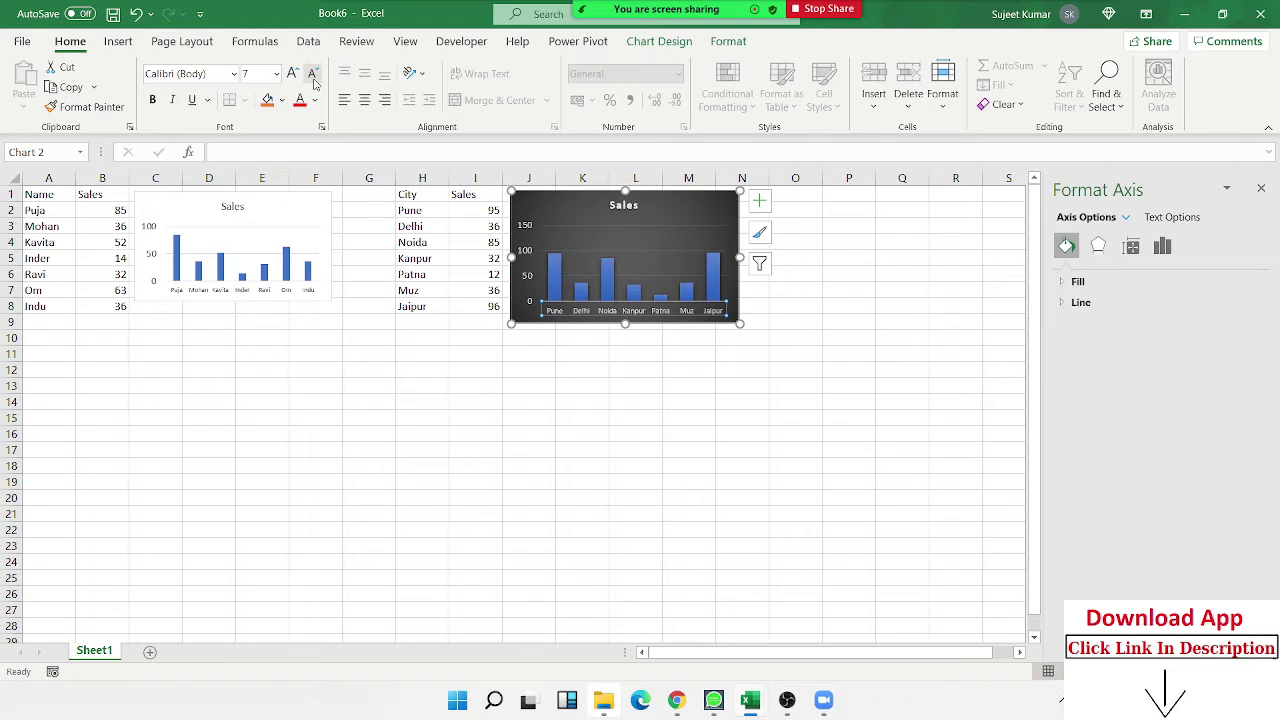
{"action": "left_click", "coordinate": [1261, 190]}
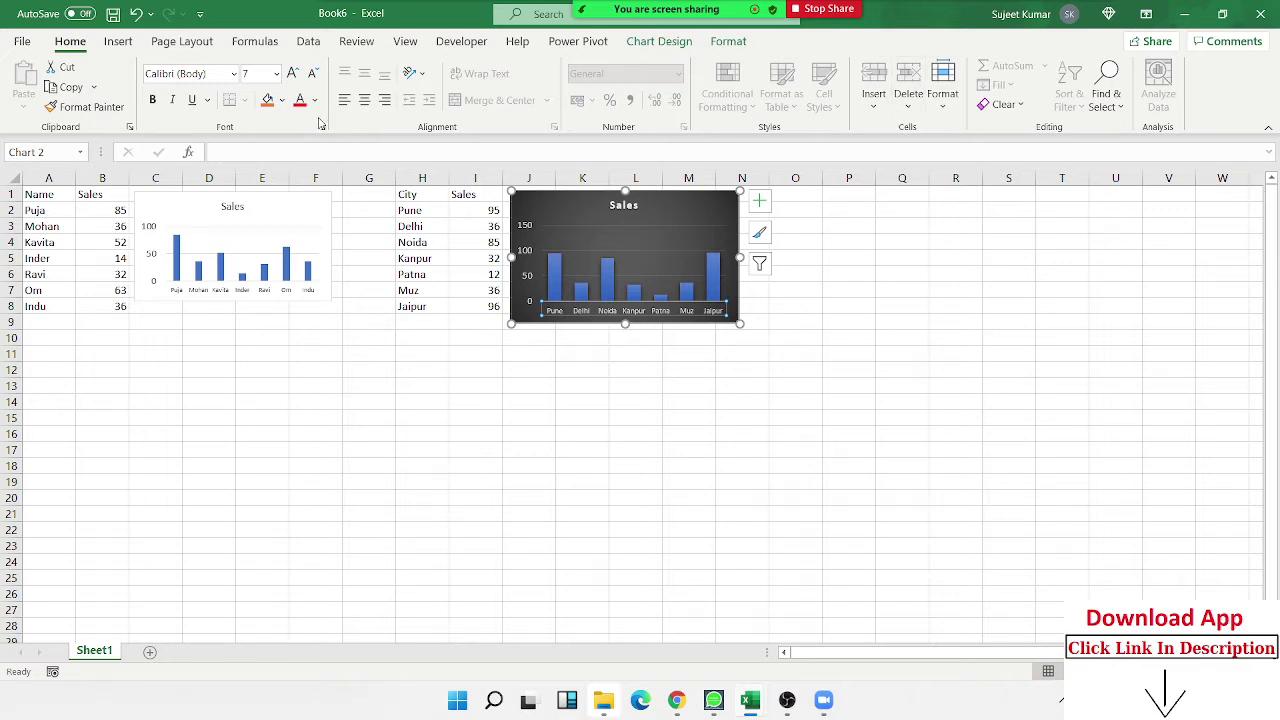
Change the first chart's title to 'Sales by SO'.
{"action": "left_click", "coordinate": [244, 203]}
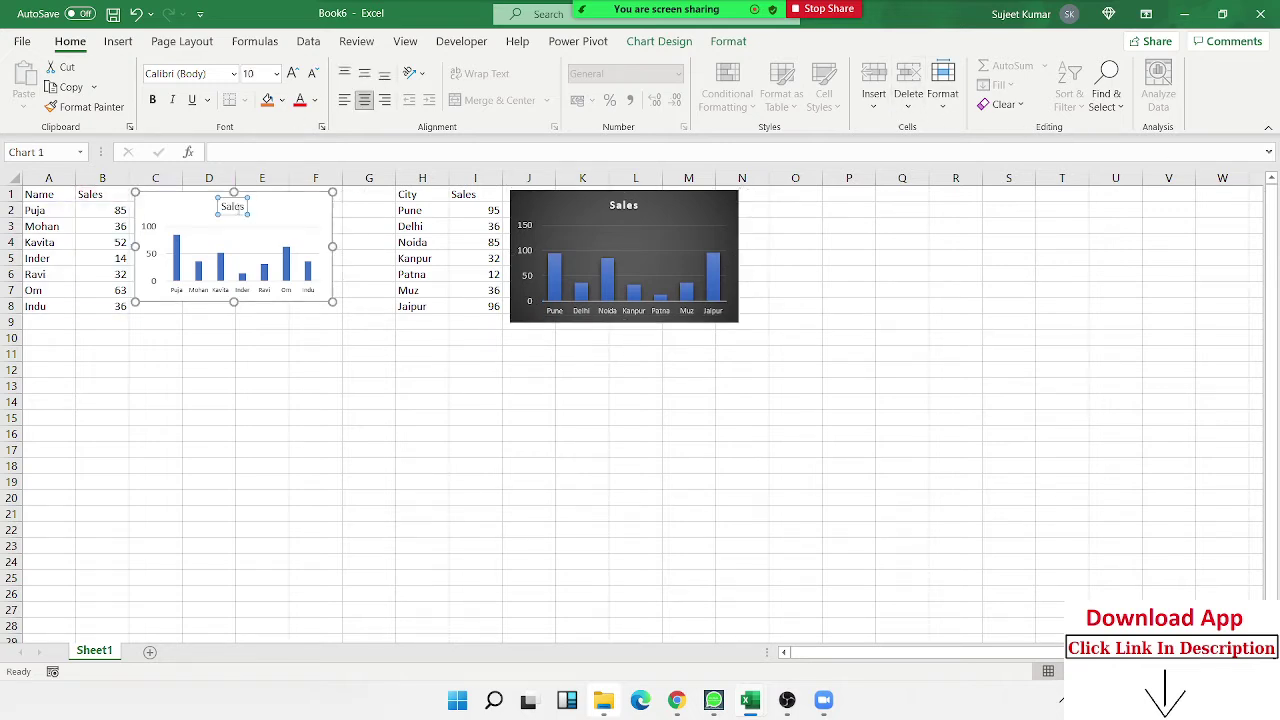
{"action": "left_click", "coordinate": [240, 208]}
{"action": "left_click", "coordinate": [240, 209]}
{"action": "type", "text": "by SO"}
{"action": "left_click", "coordinate": [320, 390]}
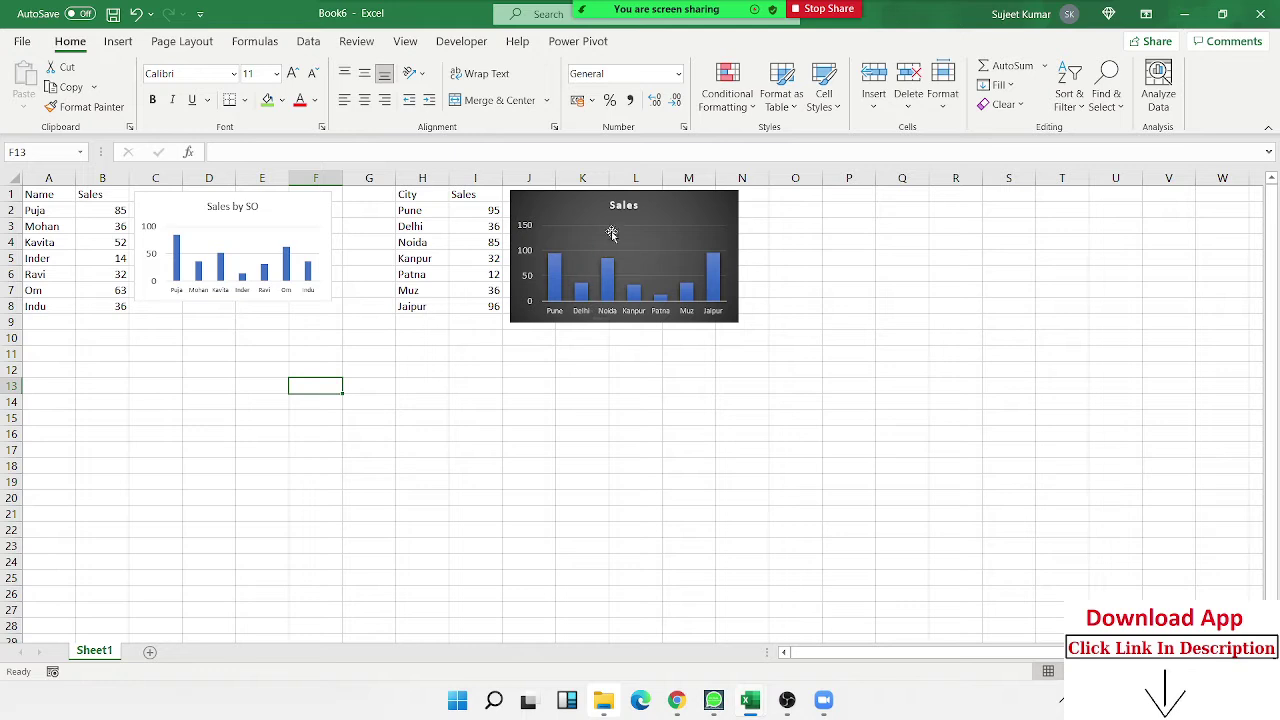
Change the city chart's title to 'Sales by City'.
{"action": "left_click", "coordinate": [628, 207]}
{"action": "left_click", "coordinate": [632, 208]}
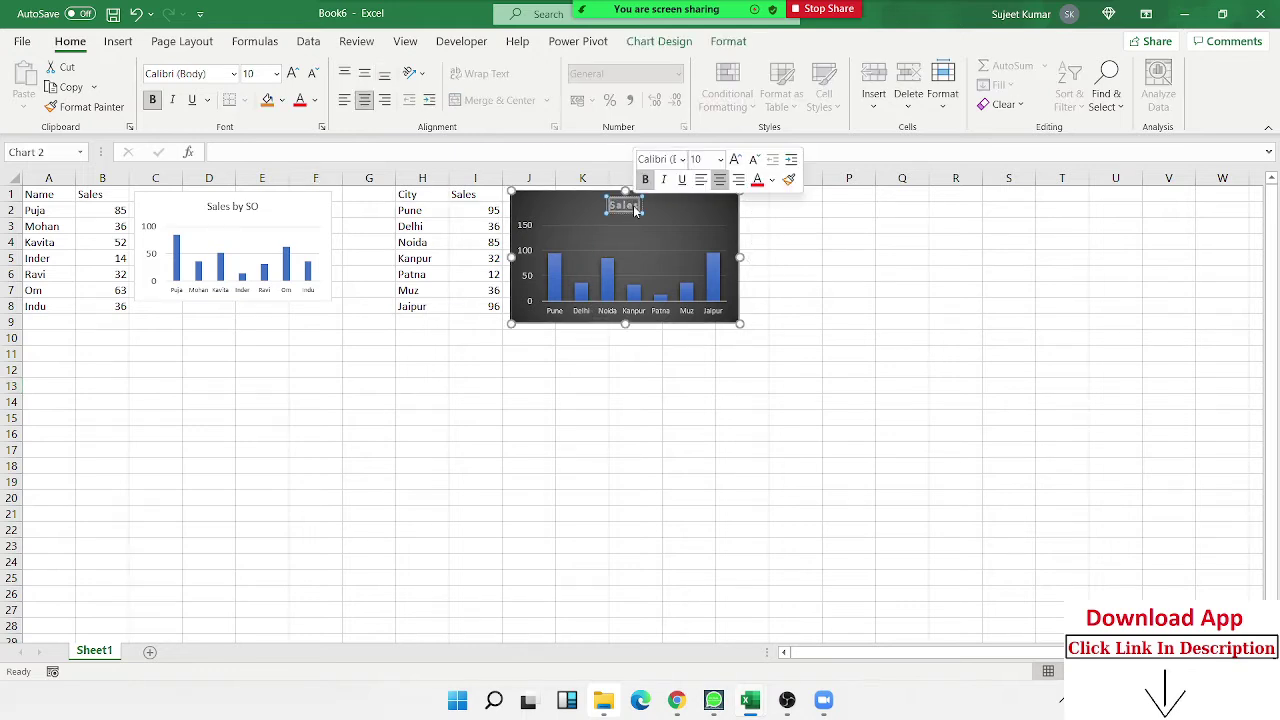
{"action": "key", "text": "Escape"}
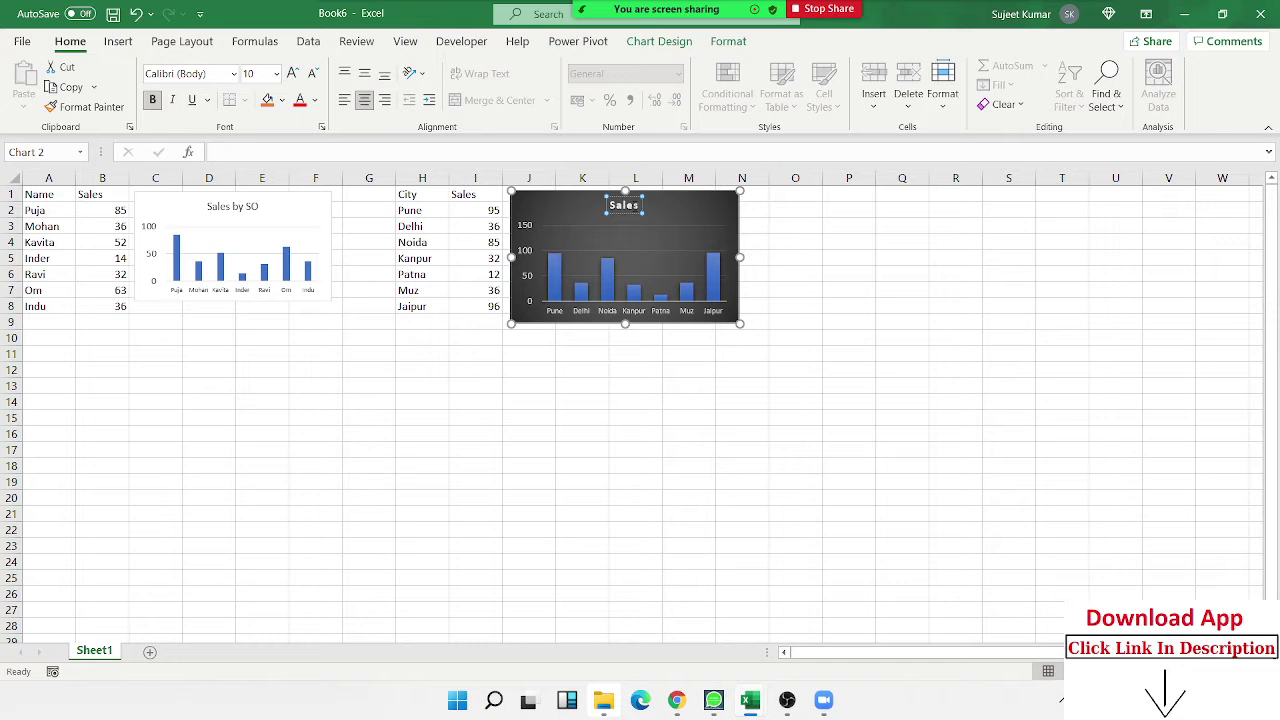
{"action": "type", "text": " b"}
{"action": "type", "text": "y"}
{"action": "type", "text": " City"}
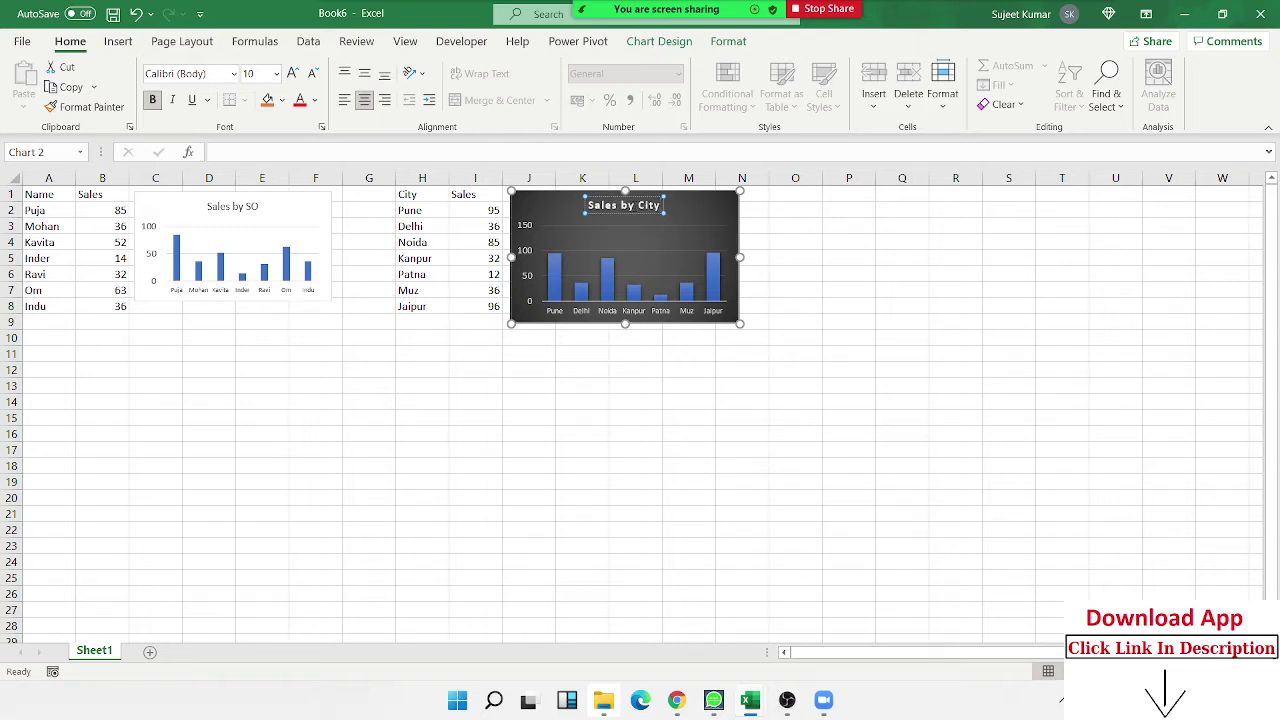
{"action": "left_click", "coordinate": [451, 308]}
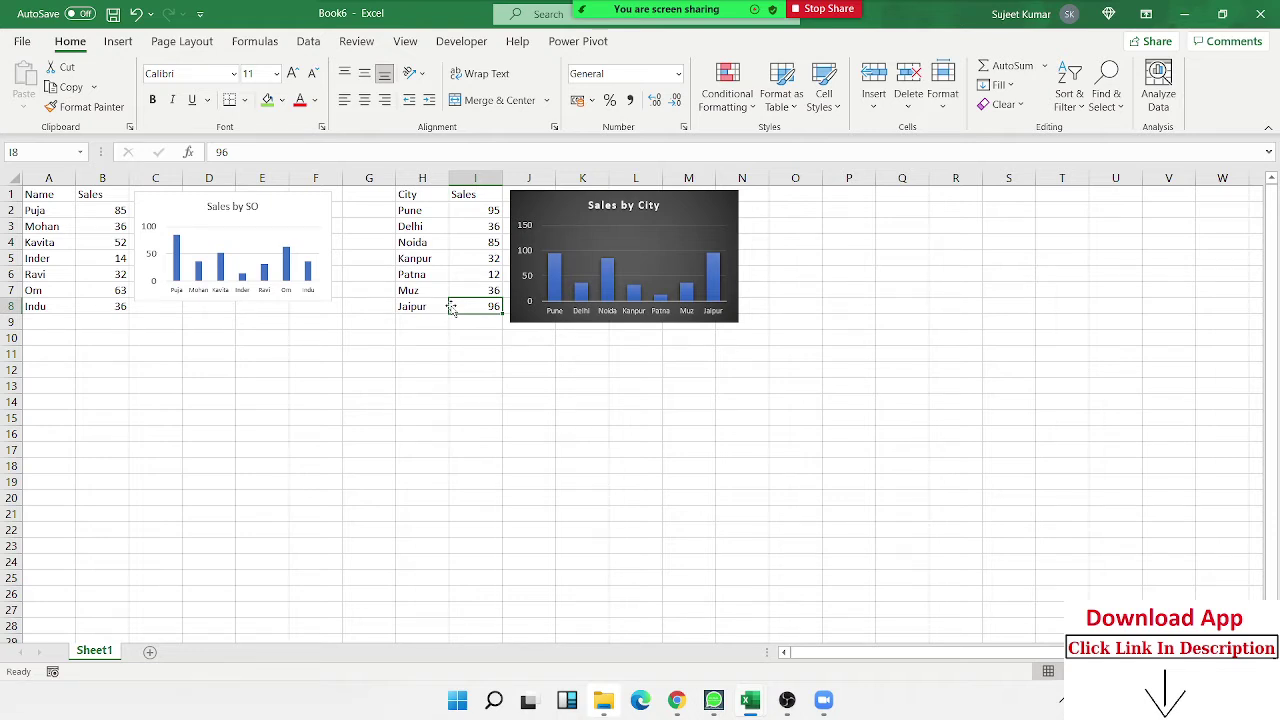
{"action": "left_click", "coordinate": [157, 216]}
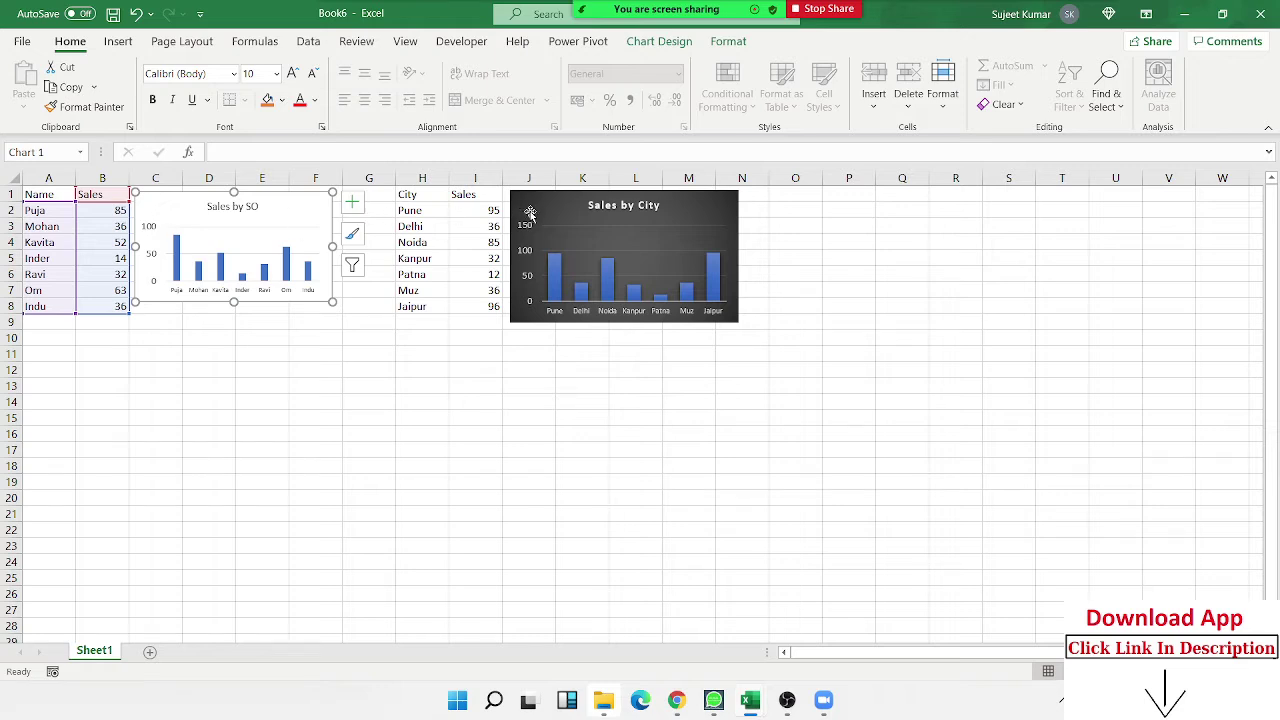
{"action": "left_click", "coordinate": [531, 215]}
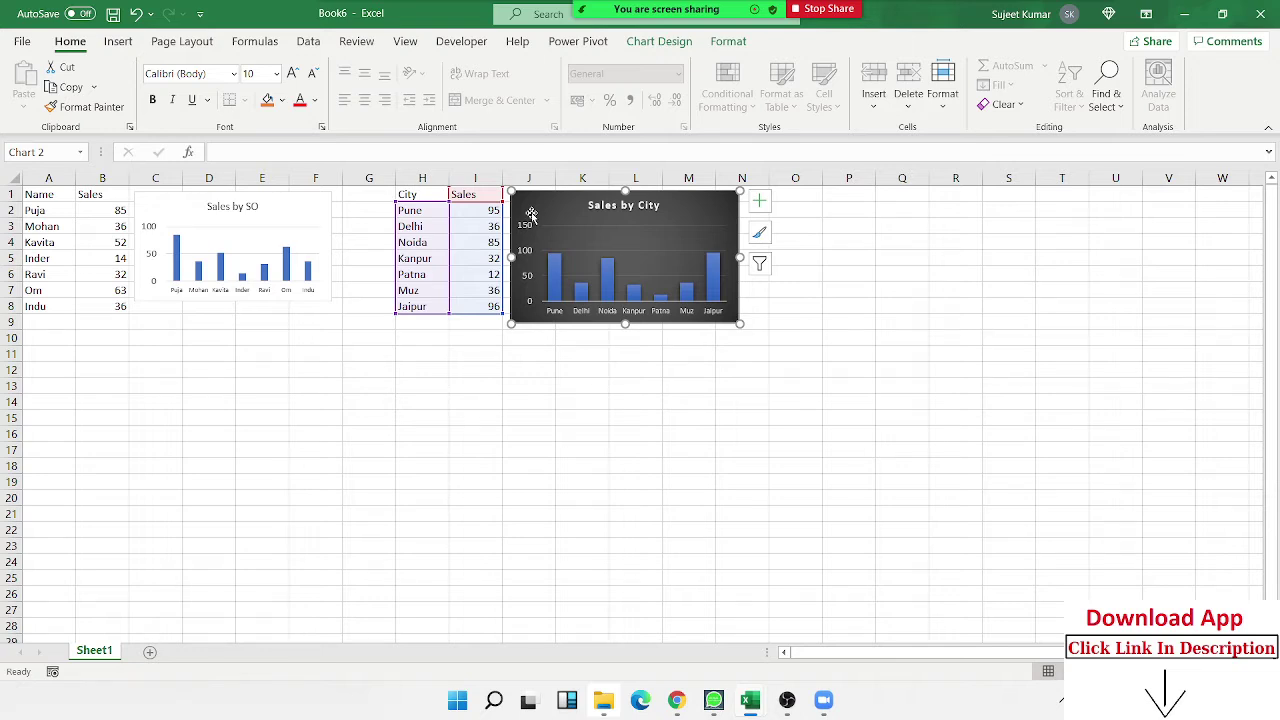
{"action": "left_click", "coordinate": [298, 385]}
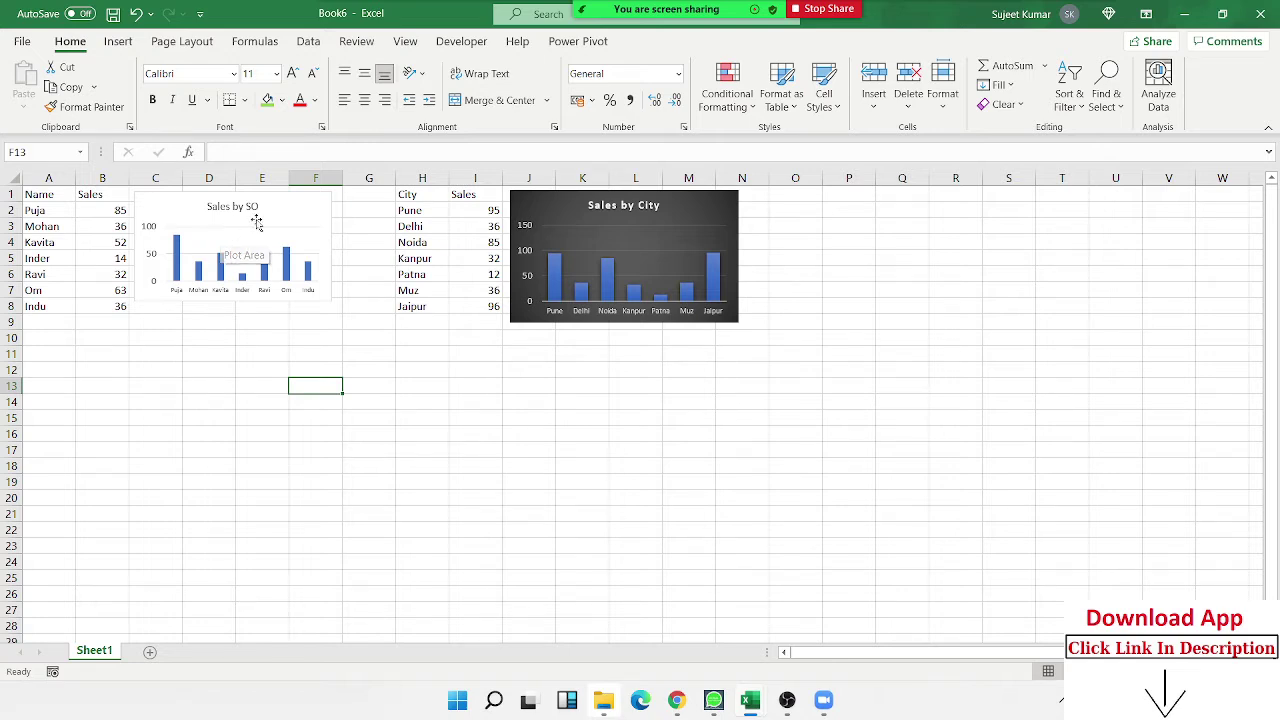
{"action": "left_click", "coordinate": [290, 218]}
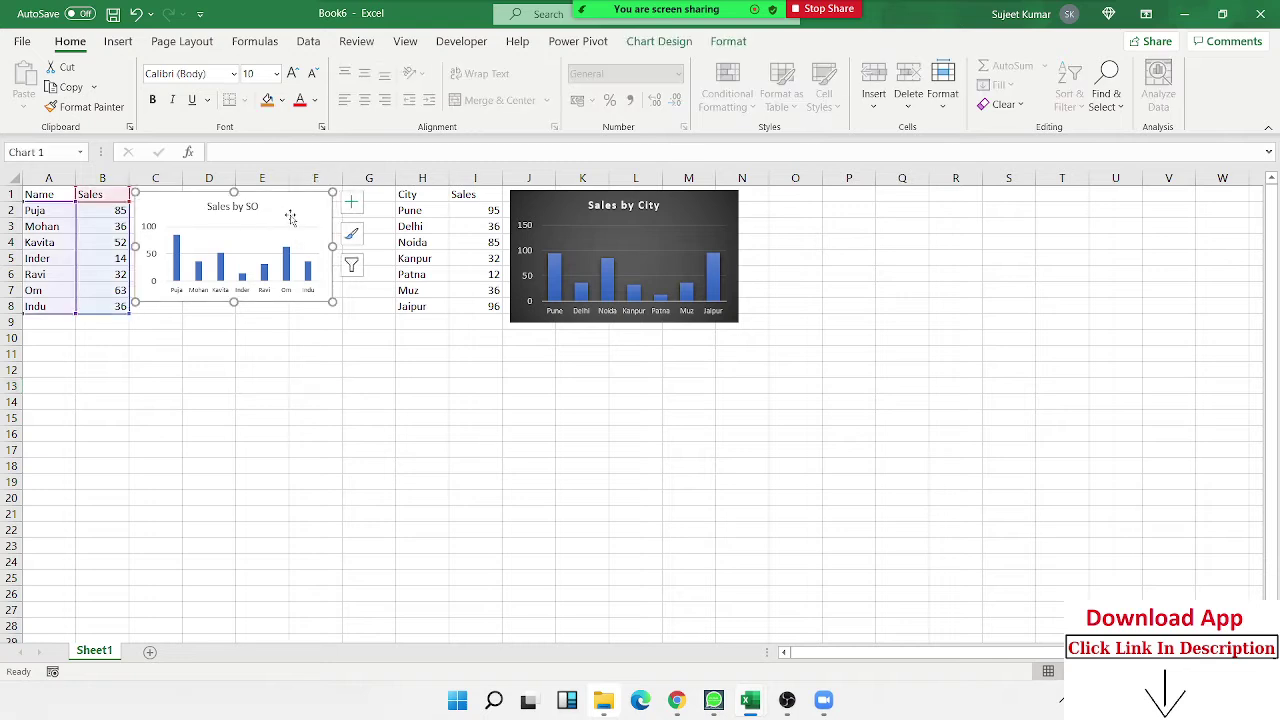
{"action": "left_click", "coordinate": [237, 403]}
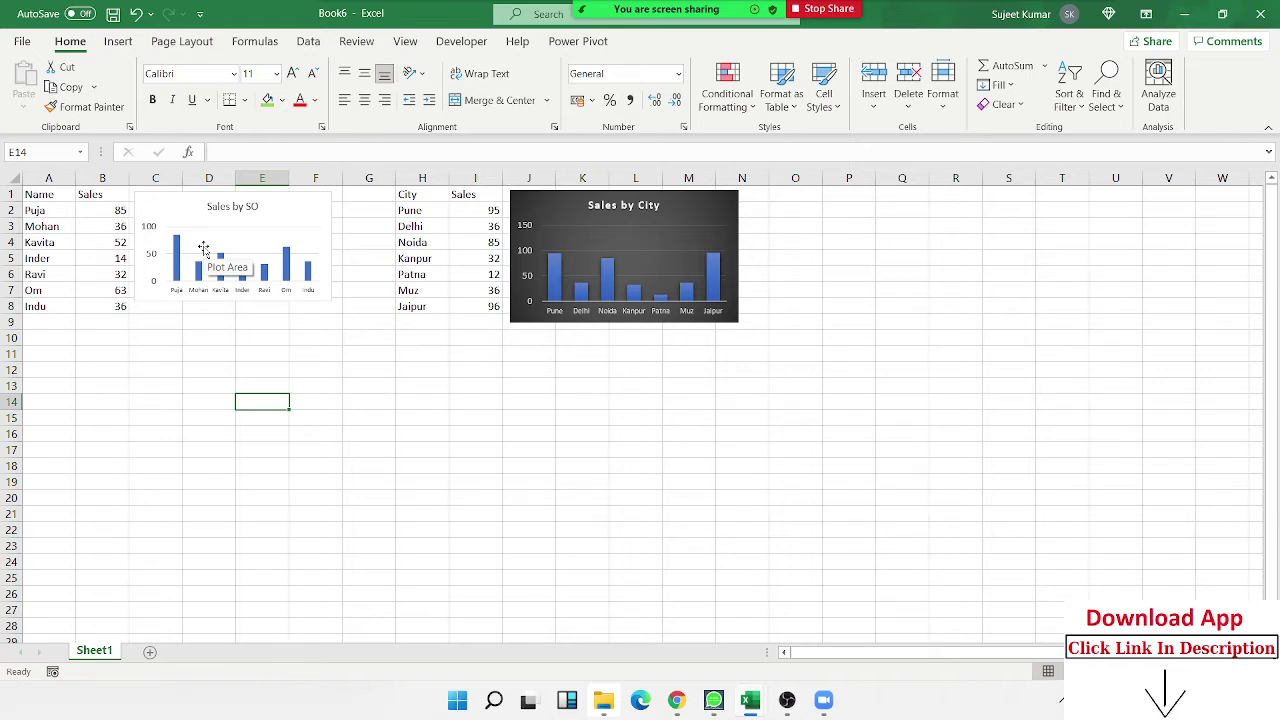
Add a new sheet and name it 'so'.
{"action": "left_click", "coordinate": [150, 652]}
{"action": "double_click", "coordinate": [148, 651]}
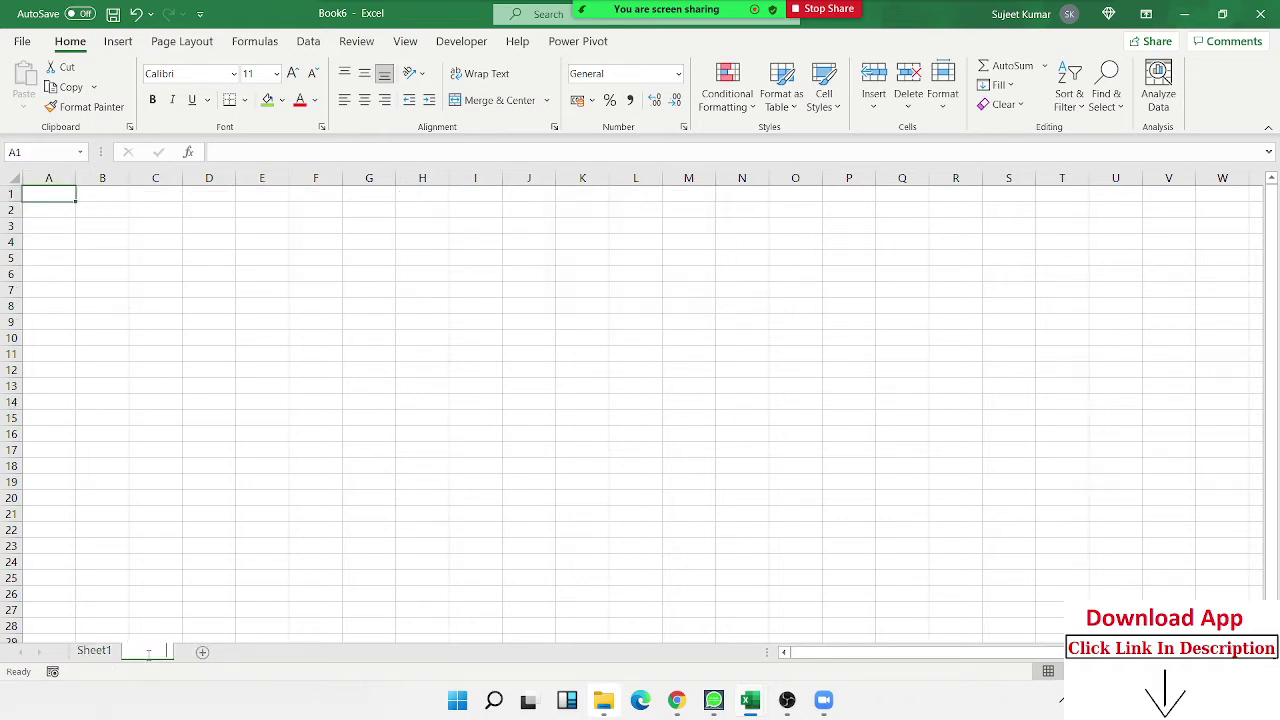
{"action": "type", "text": "ci"}
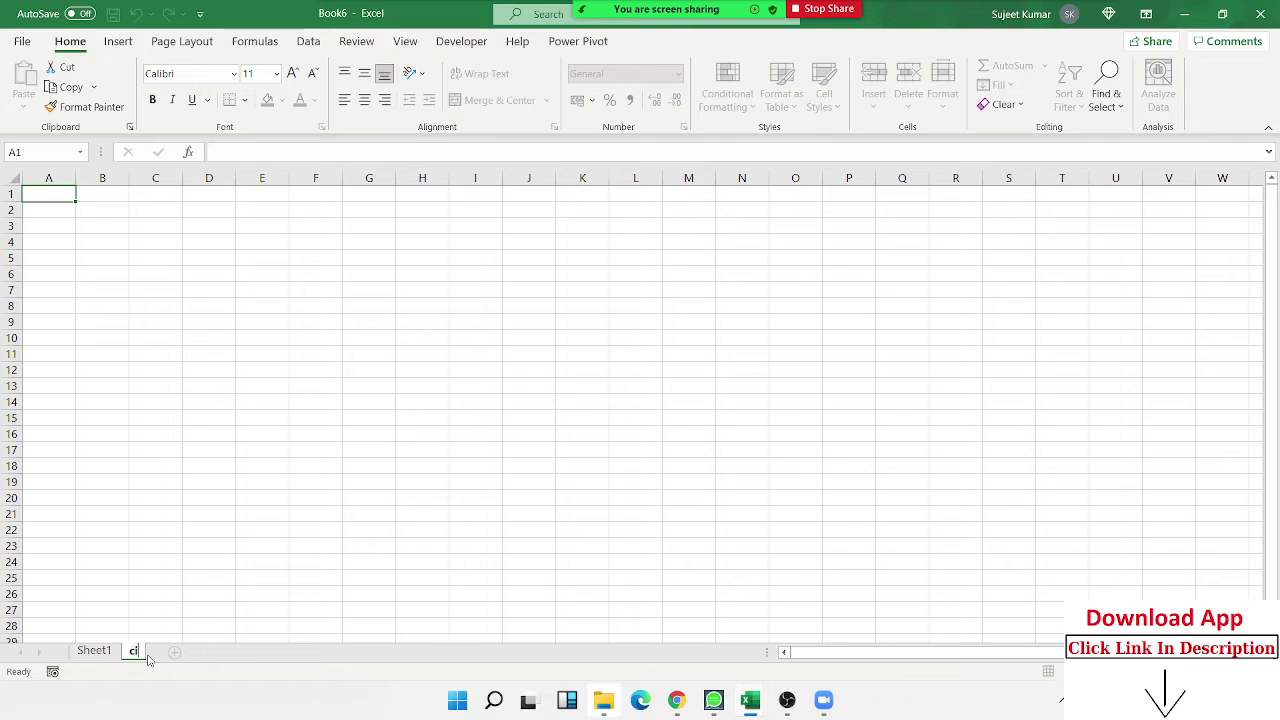
{"action": "type", "text": "t"}
{"action": "key", "text": "BackSpace"}
{"action": "key", "text": "BackSpace"}
{"action": "key", "text": "BackSpace"}
{"action": "type", "text": "pun"}
{"action": "key", "text": "BackSpace"}
{"action": "key", "text": "BackSpace"}
{"action": "key", "text": "BackSpace"}
{"action": "type", "text": "name"}
{"action": "key", "text": "BackSpace"}
{"action": "key", "text": "BackSpace"}
{"action": "key", "text": "BackSpace"}
{"action": "type", "text": "so"}
{"action": "left_click", "coordinate": [180, 608]}
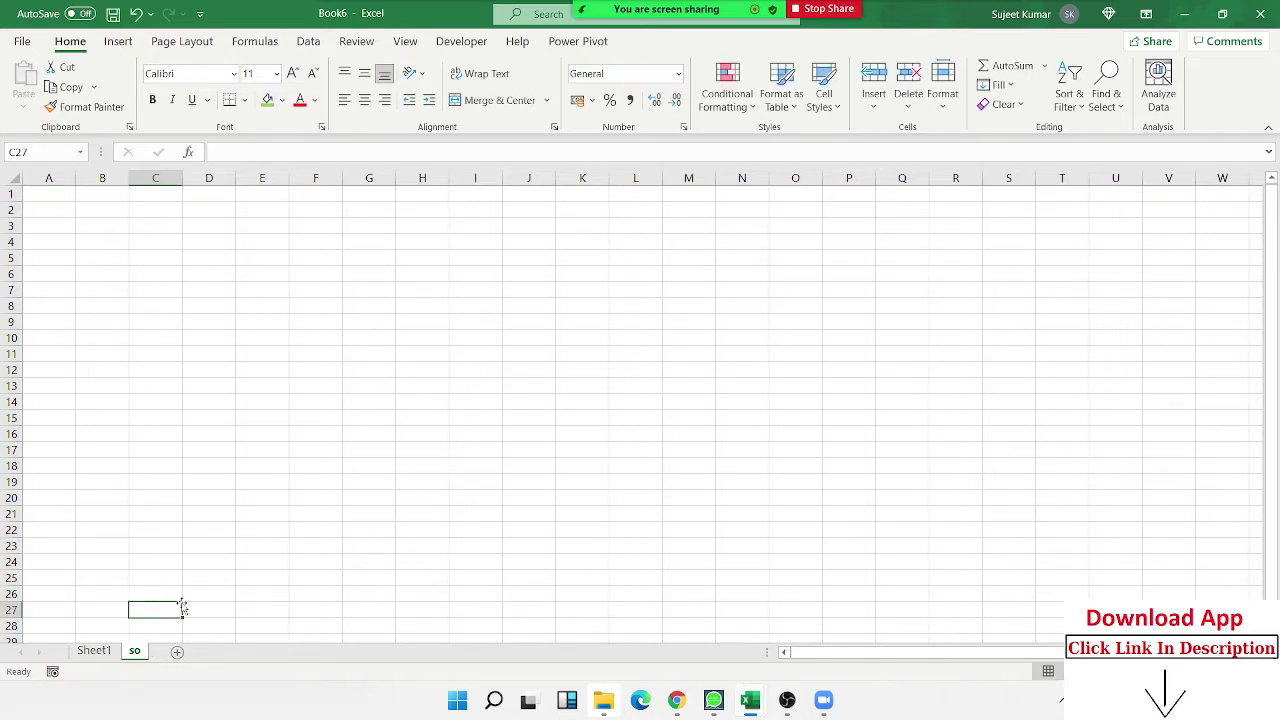
Add another new sheet and name it 'city'.
{"action": "left_click", "coordinate": [177, 651]}
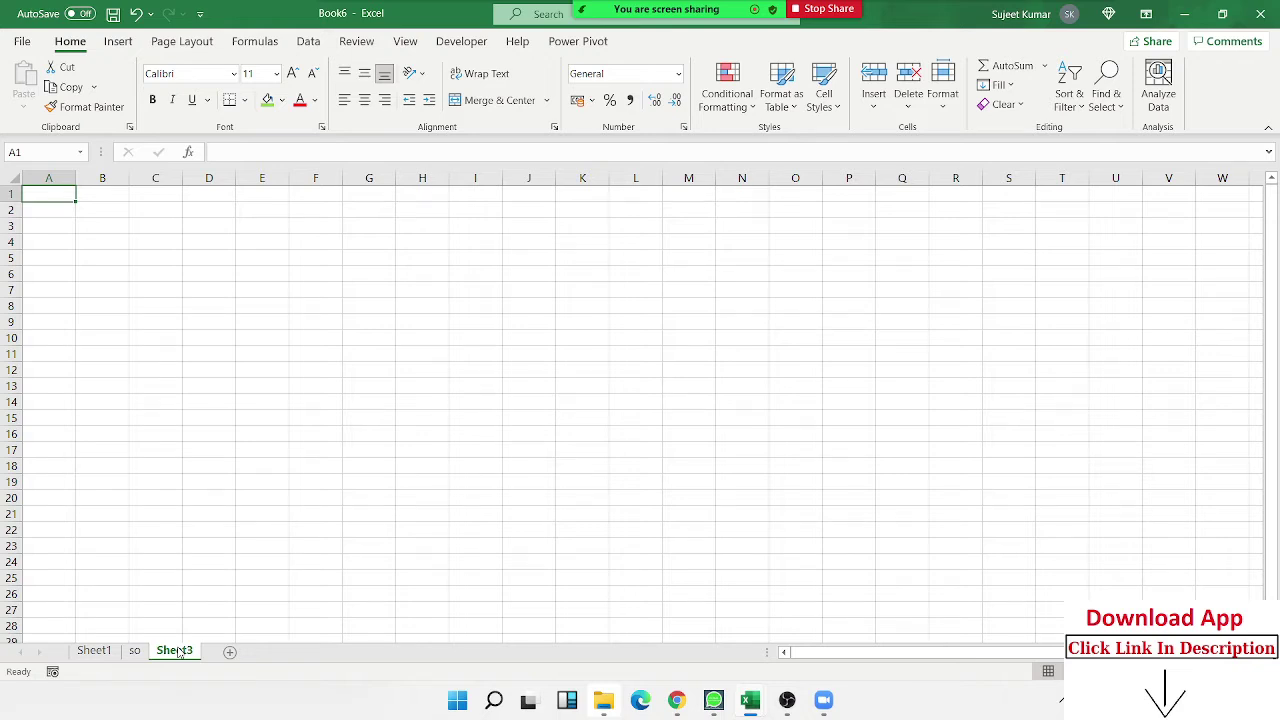
{"action": "double_click", "coordinate": [179, 652]}
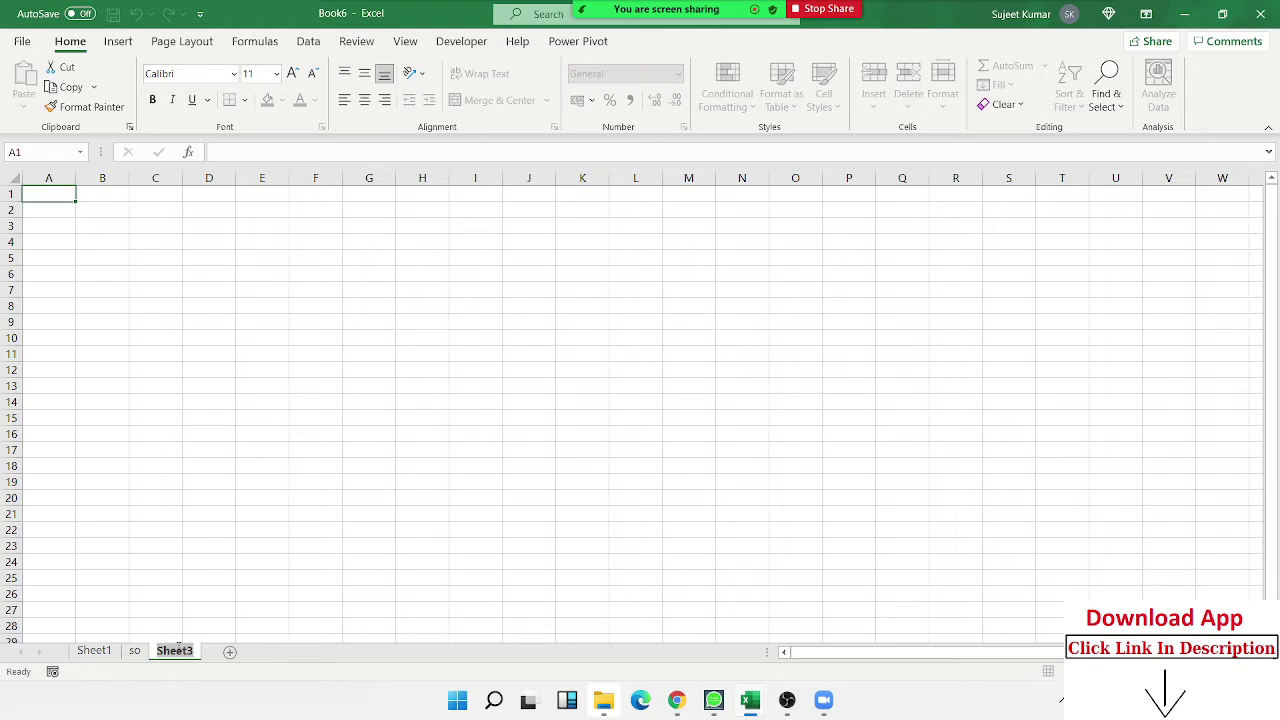
{"action": "type", "text": "n"}
{"action": "key", "text": "BackSpace"}
{"action": "type", "text": "city"}
{"action": "key", "text": "Return"}
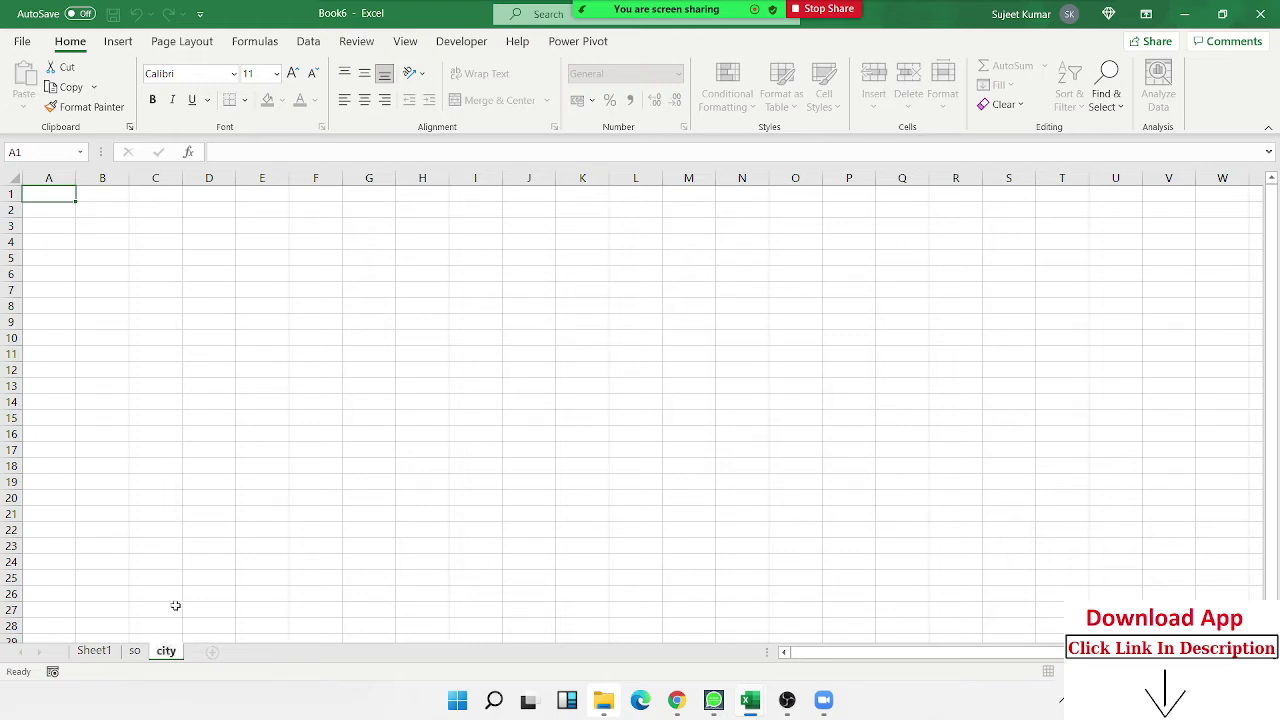
{"action": "left_click", "coordinate": [175, 606]}
Copy the Sales by SO chart from Sheet1.
{"action": "left_click", "coordinate": [135, 651]}
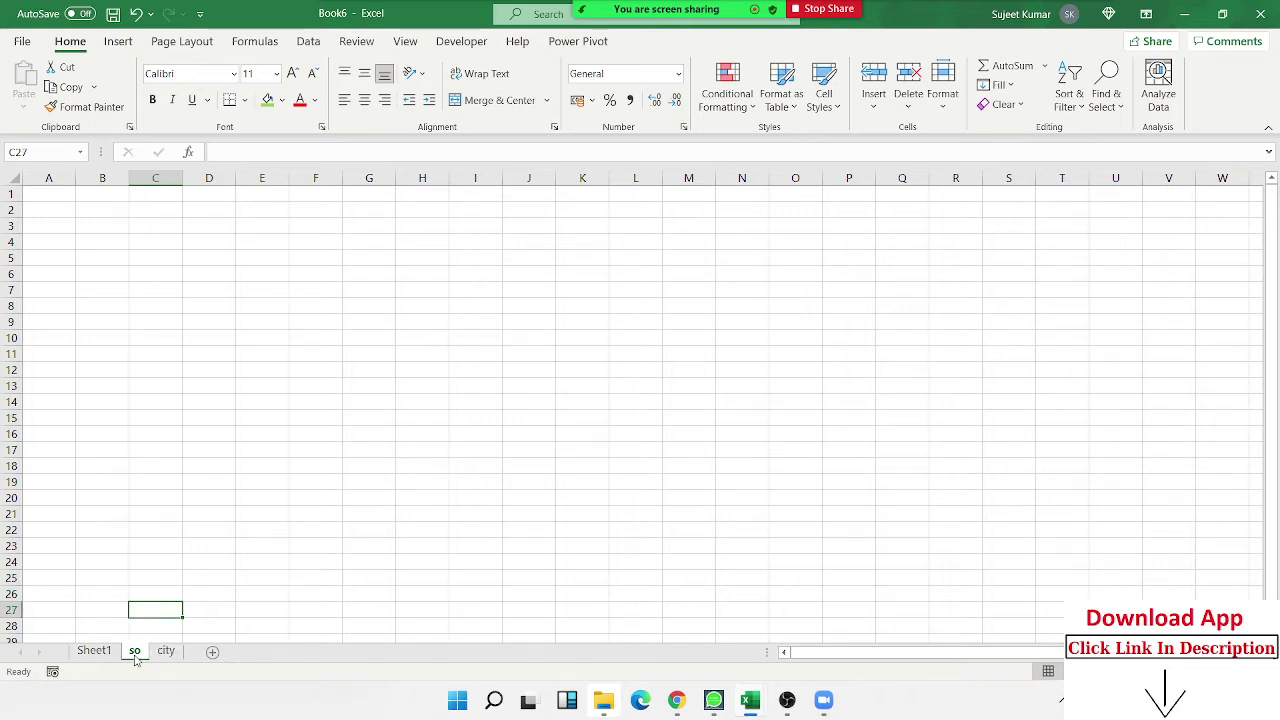
{"action": "left_click", "coordinate": [94, 651]}
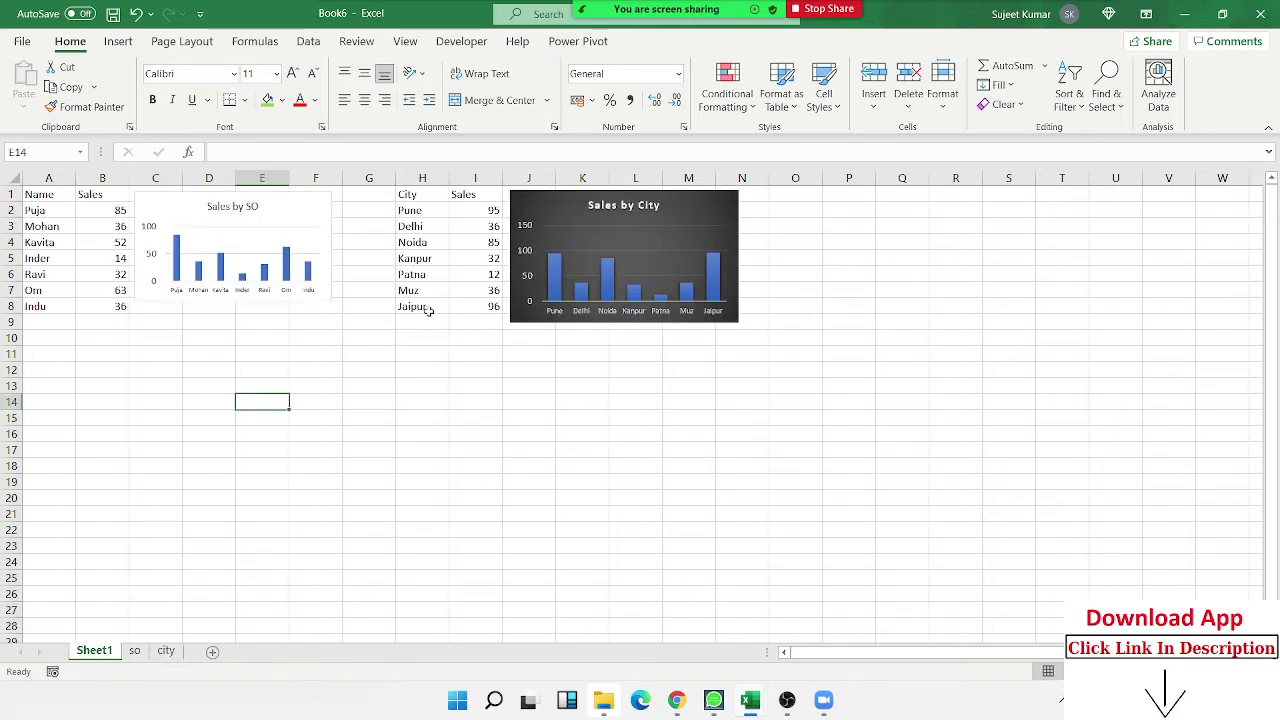
{"action": "left_click", "coordinate": [330, 296]}
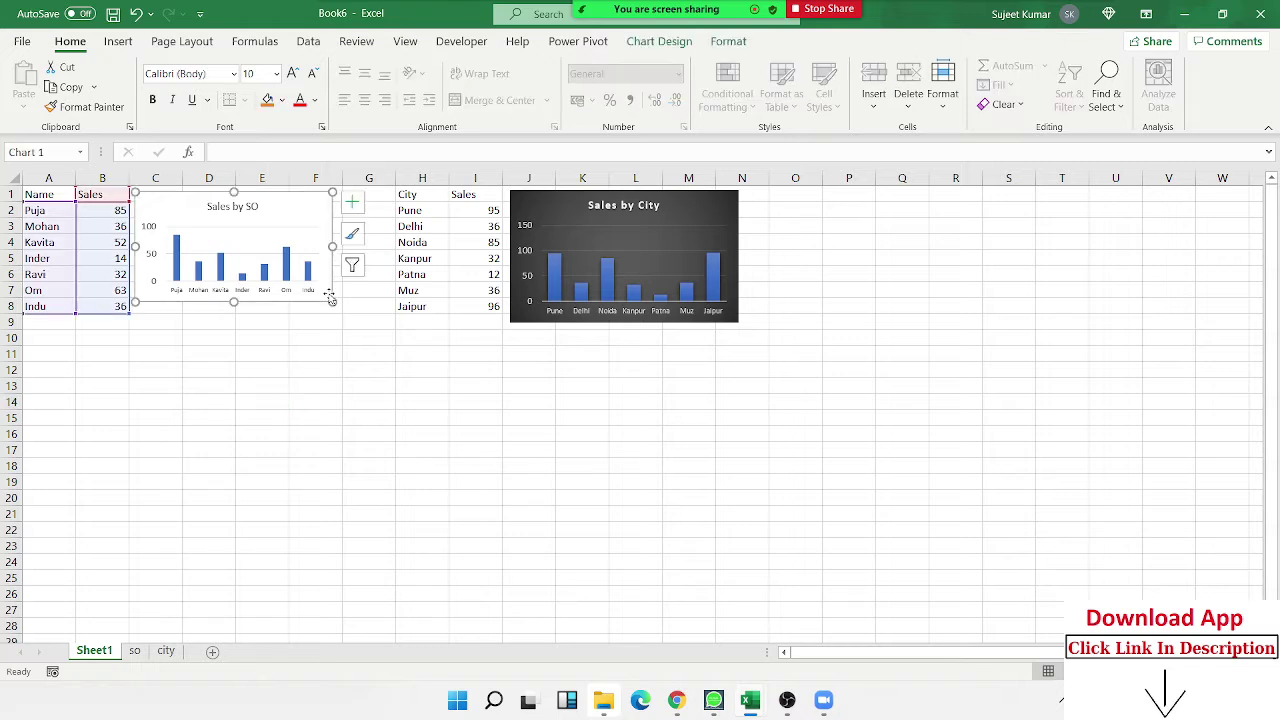
{"action": "key", "text": "ctrl+c"}
Paste the Sales by SO chart at A1 of the so sheet and stretch it across columns A to R.
{"action": "left_click", "coordinate": [136, 652]}
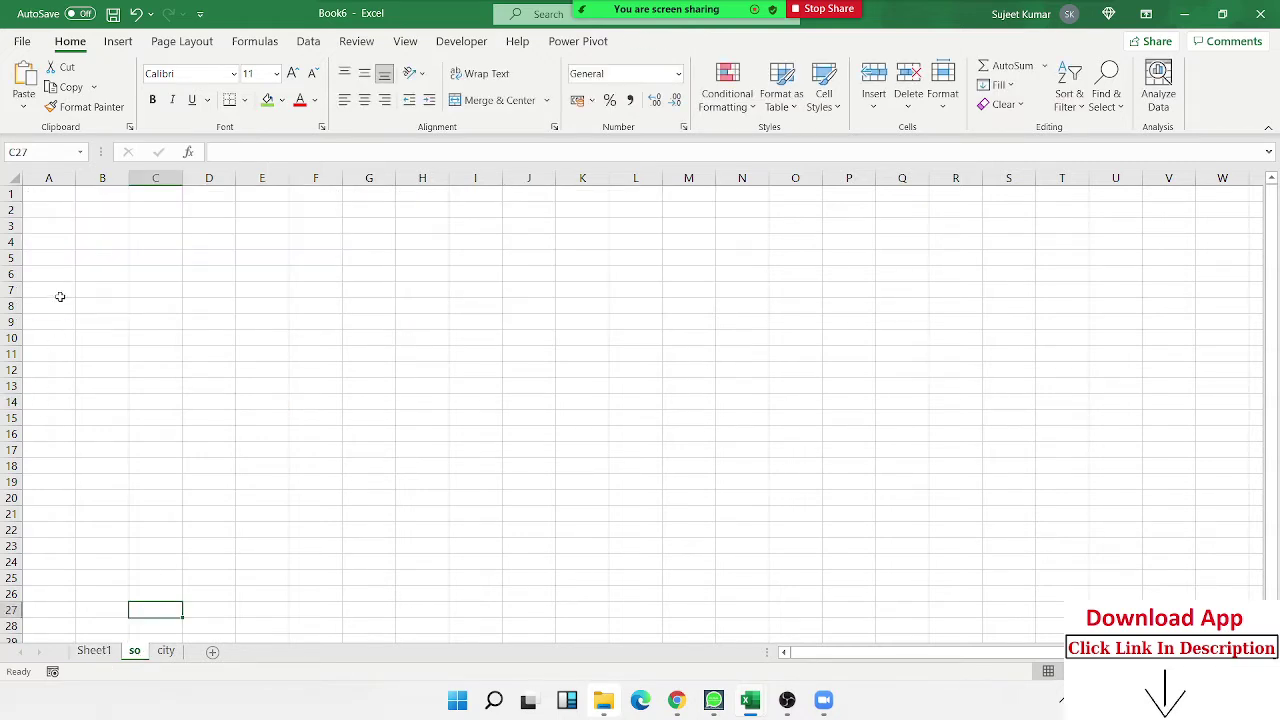
{"action": "left_click", "coordinate": [46, 196]}
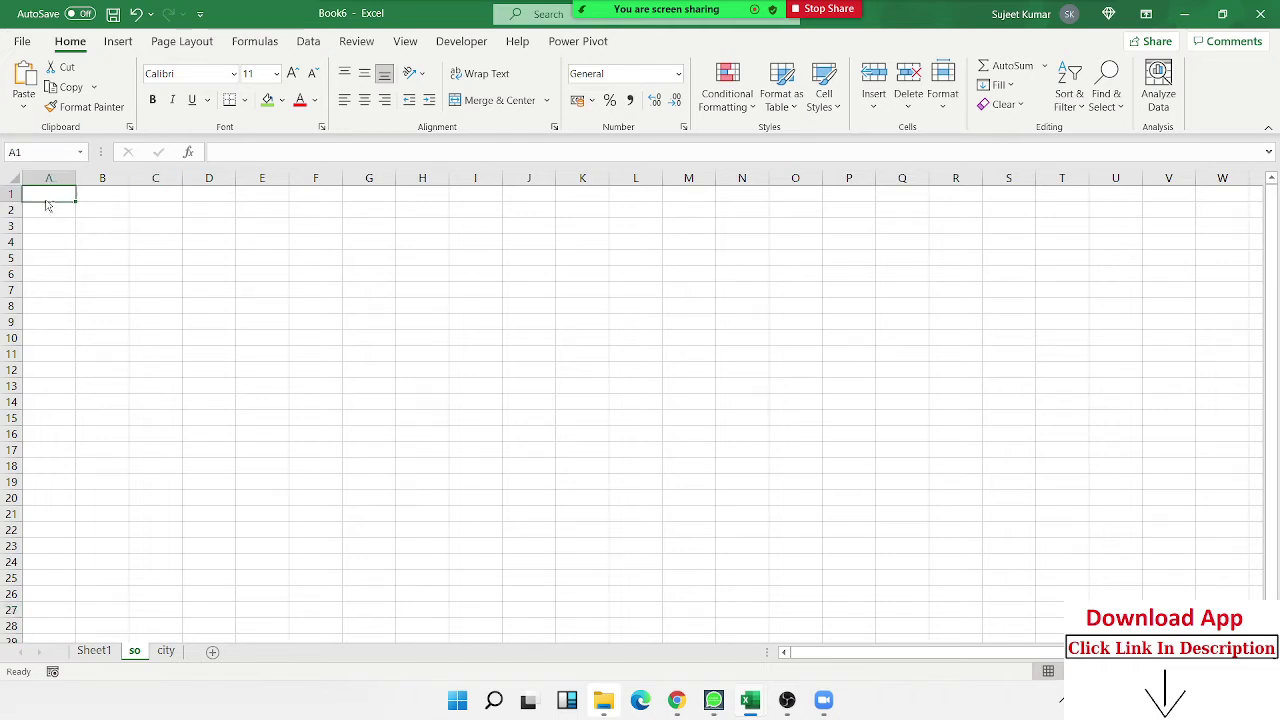
{"action": "key", "text": "ctrl+v"}
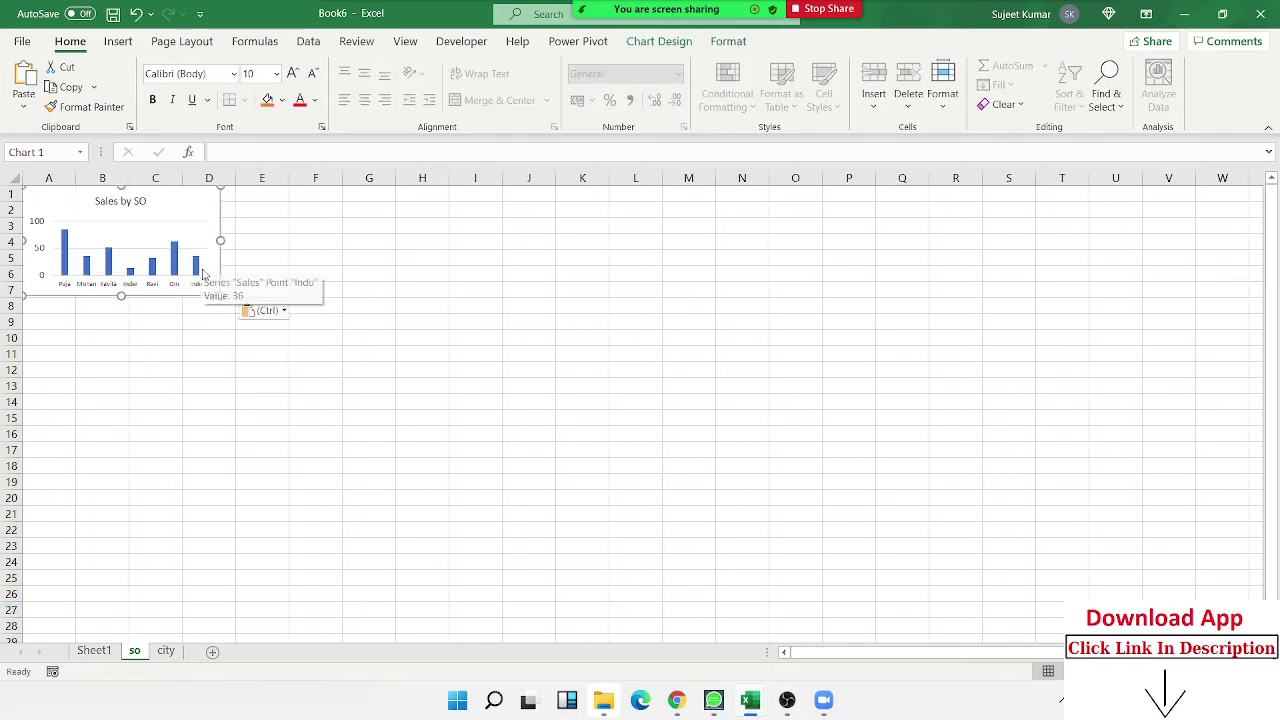
{"action": "mouse_move", "coordinate": [221, 296]}
{"action": "left_mouse_down"}
{"action": "mouse_move", "coordinate": [780, 447]}
{"action": "mouse_move", "coordinate": [988, 615]}
{"action": "left_mouse_up"}
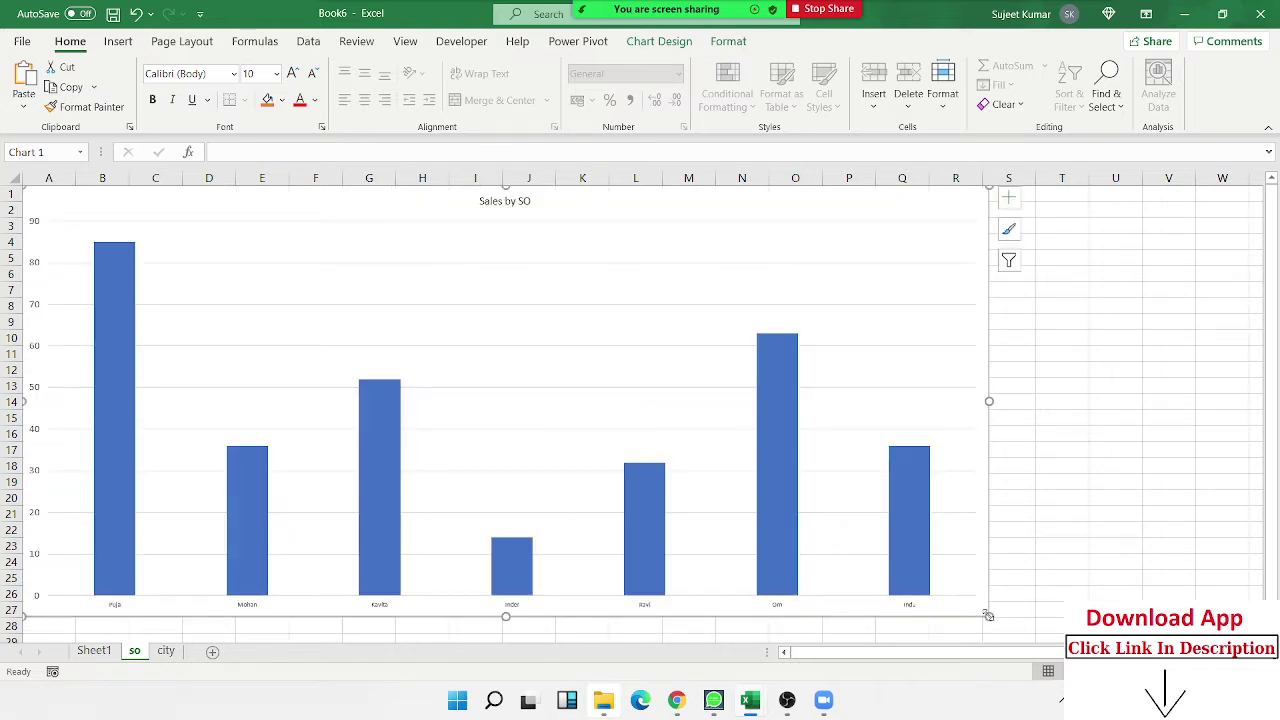
Increase the so chart's name axis labels to 40 pt.
{"action": "left_click", "coordinate": [912, 607]}
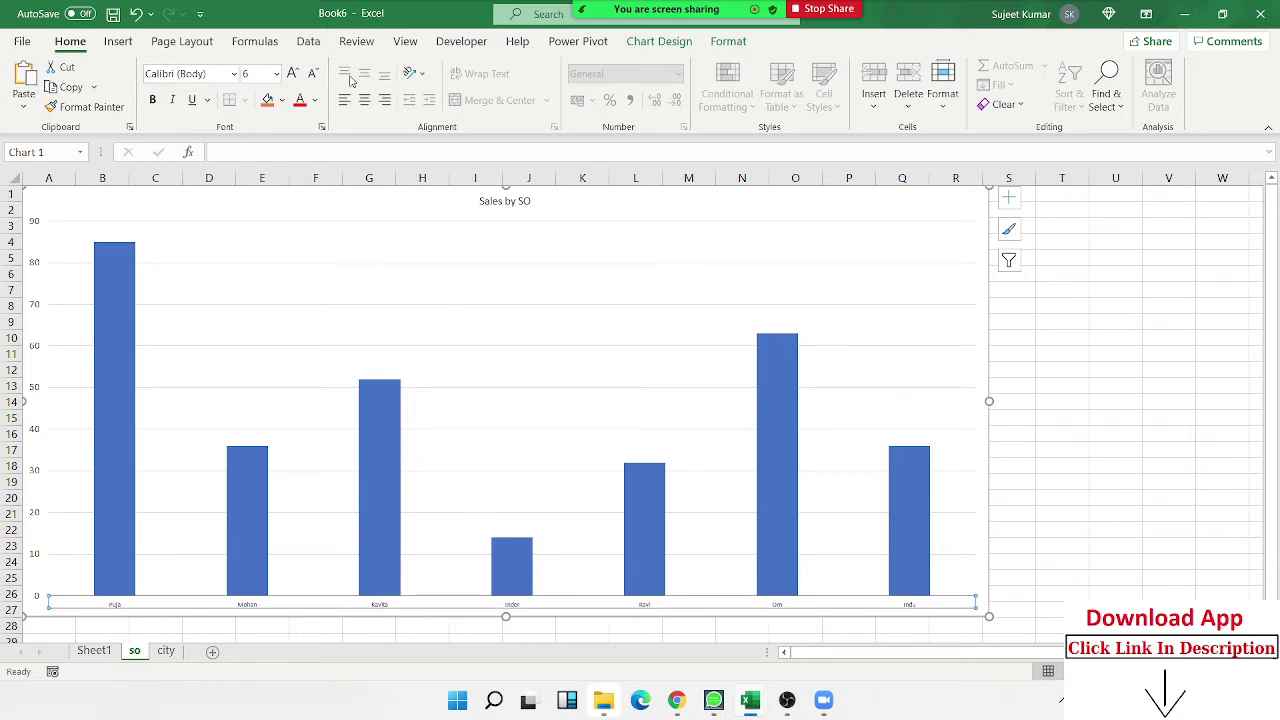
{"action": "left_click", "coordinate": [293, 74]}
{"action": "left_click", "coordinate": [293, 74]}
{"action": "left_click", "coordinate": [294, 75]}
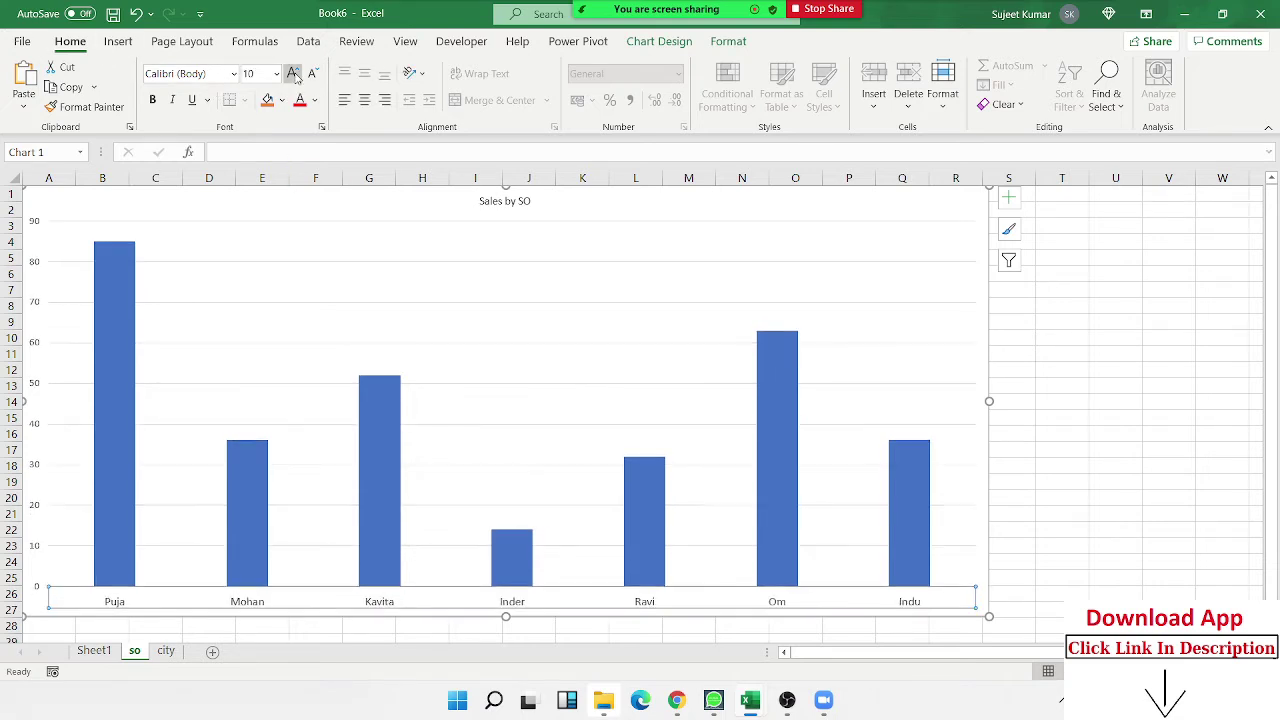
{"action": "left_click", "coordinate": [293, 74]}
{"action": "left_click", "coordinate": [293, 74]}
{"action": "left_click", "coordinate": [293, 74]}
{"action": "left_click", "coordinate": [293, 74]}
{"action": "left_click", "coordinate": [293, 74]}
{"action": "left_click", "coordinate": [293, 74]}
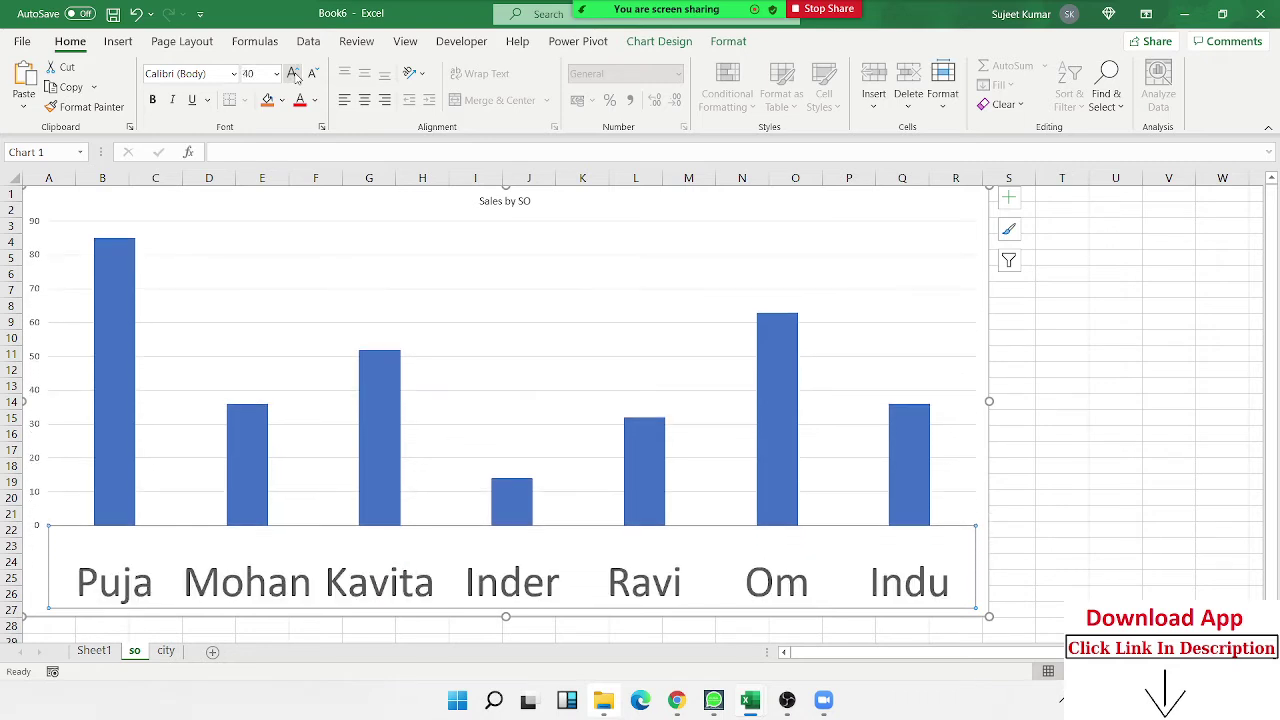
{"action": "left_click", "coordinate": [490, 212]}
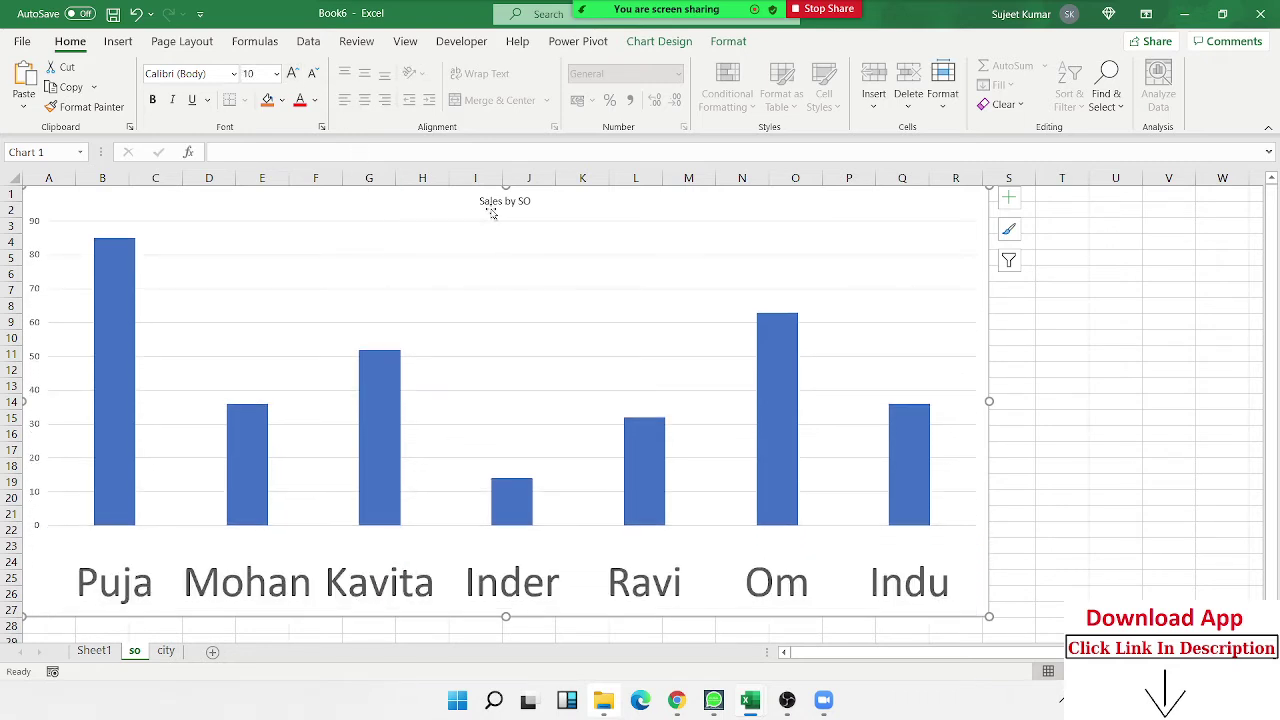
Enlarge the Sales by SO chart title to 40 pt, then go back to Sheet1.
{"action": "left_click", "coordinate": [501, 202]}
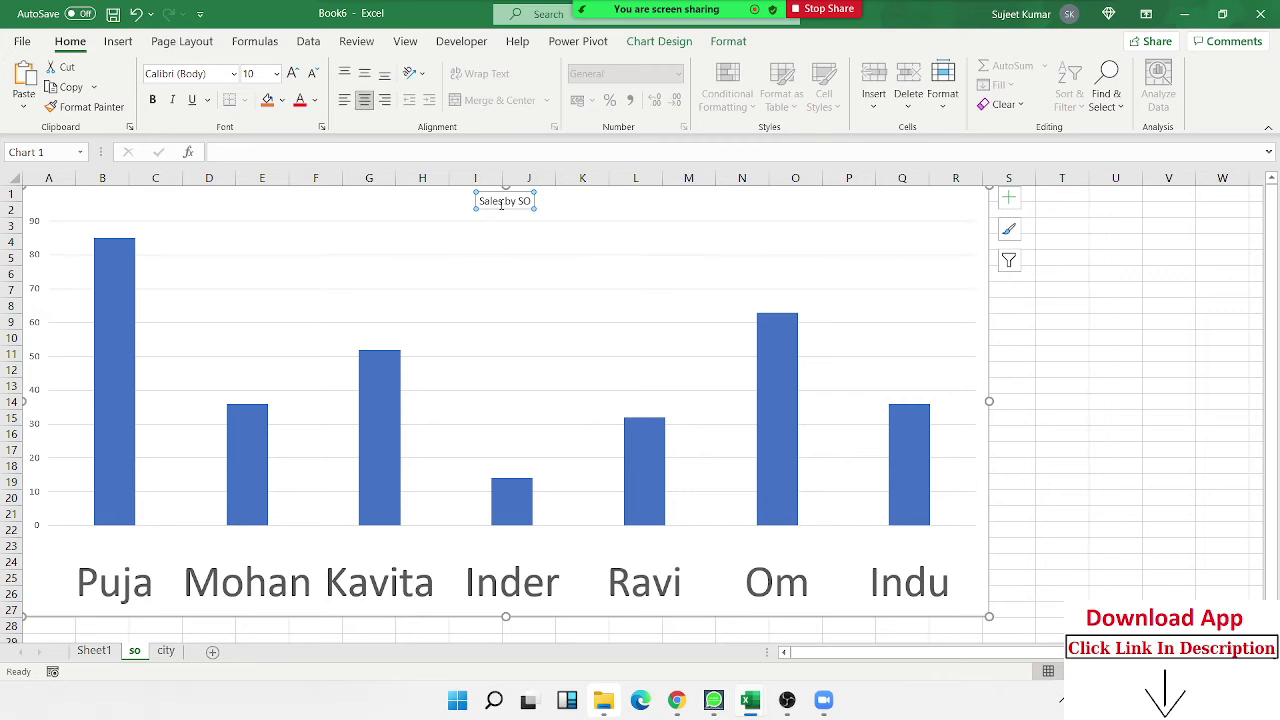
{"action": "left_click", "coordinate": [293, 74]}
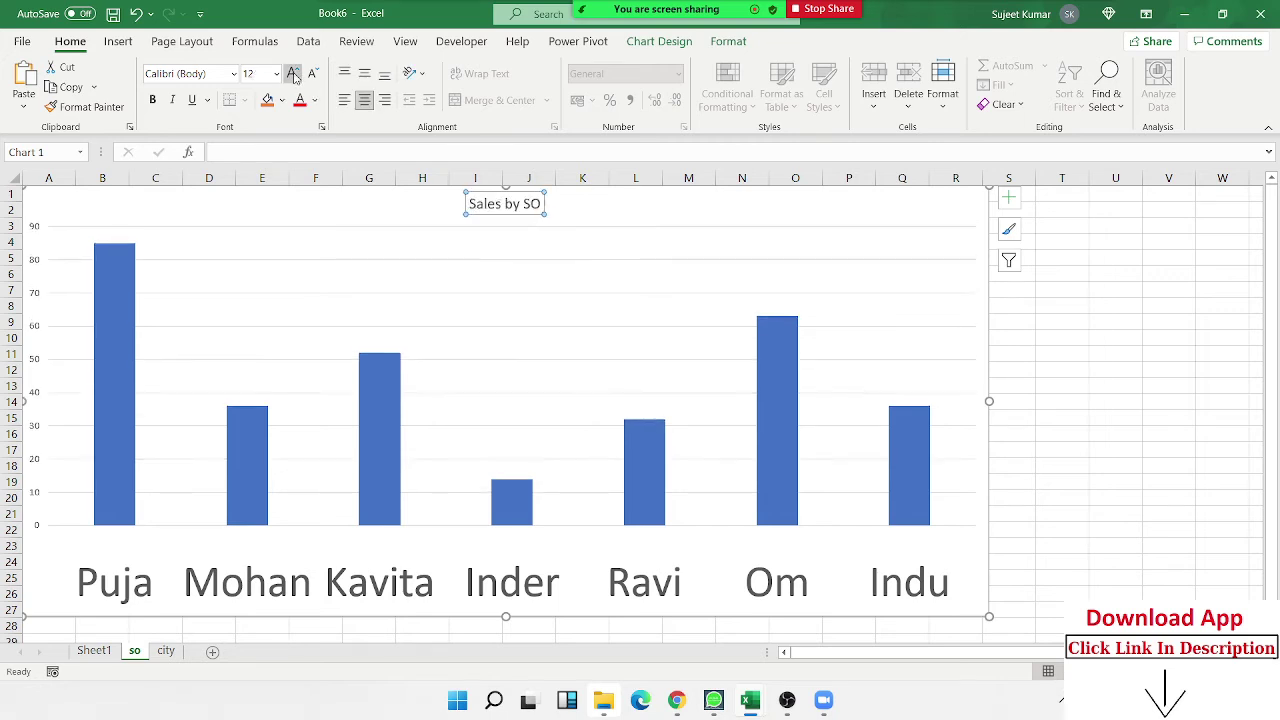
{"action": "left_click", "coordinate": [293, 74]}
{"action": "left_click", "coordinate": [293, 74]}
{"action": "left_click", "coordinate": [293, 74]}
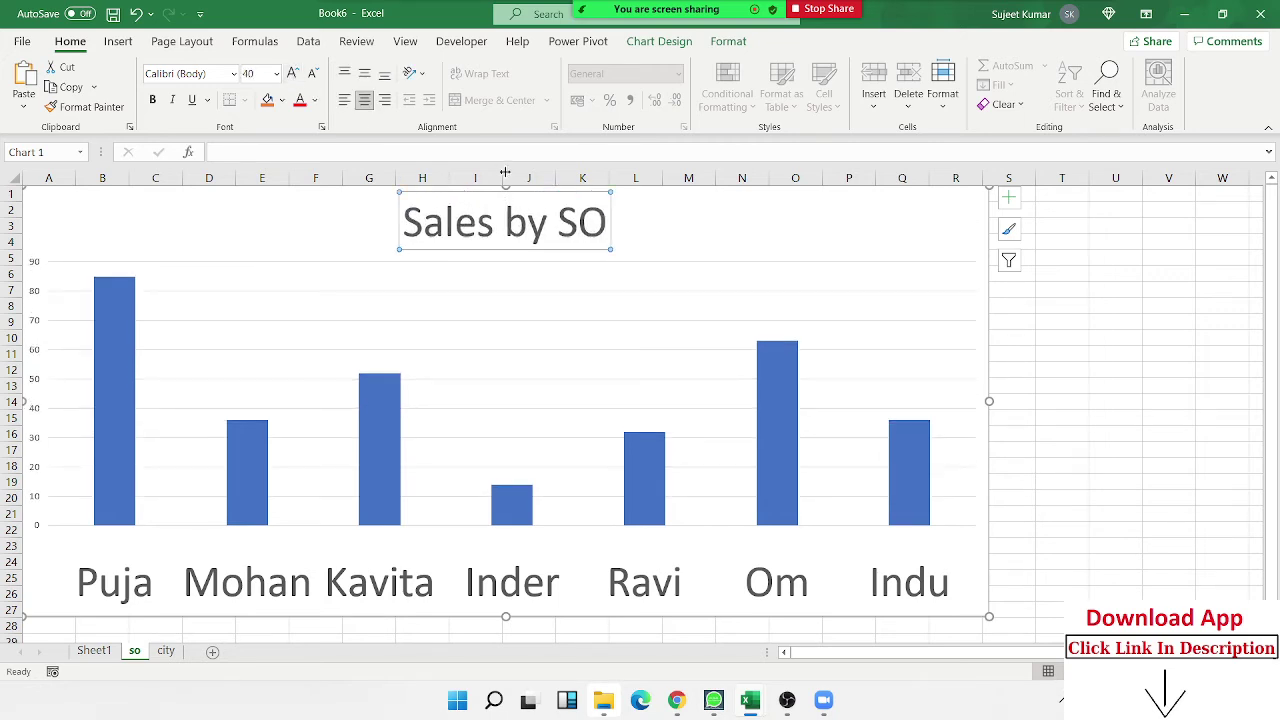
{"action": "left_click", "coordinate": [90, 651]}
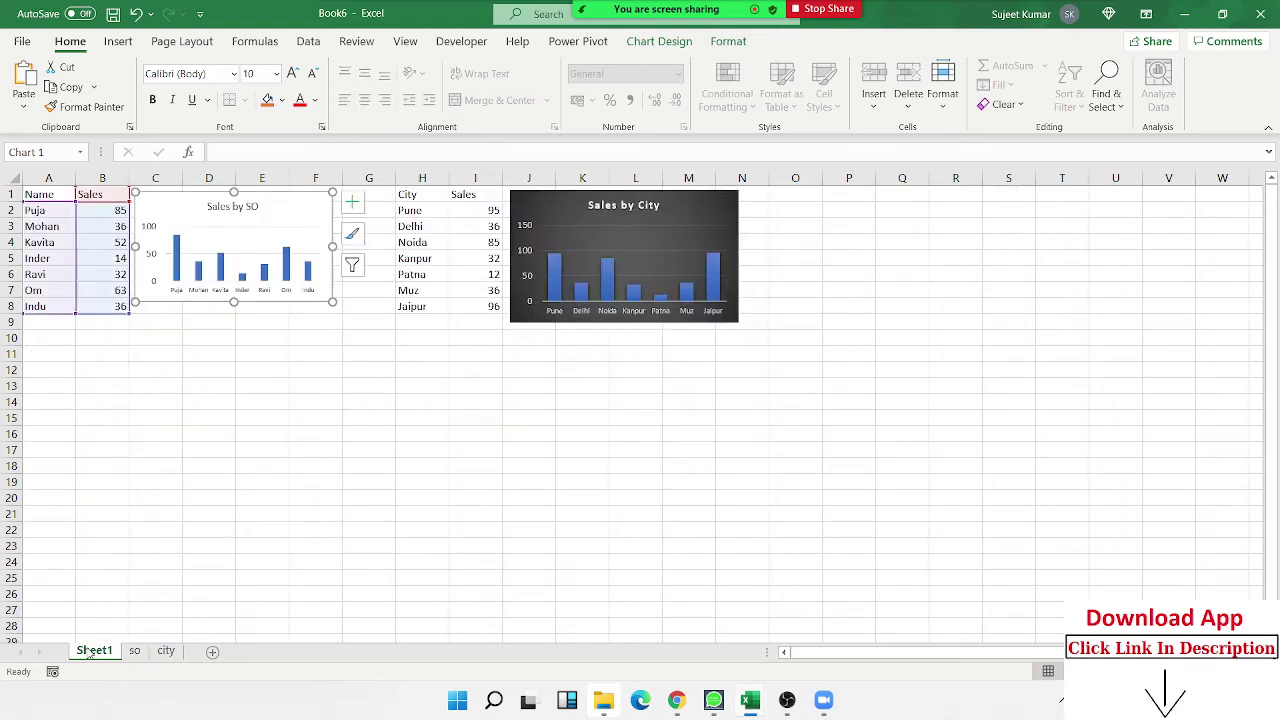
Paste the Sales by City chart at A1 of the city sheet and widen it to column V.
{"action": "left_click", "coordinate": [734, 302]}
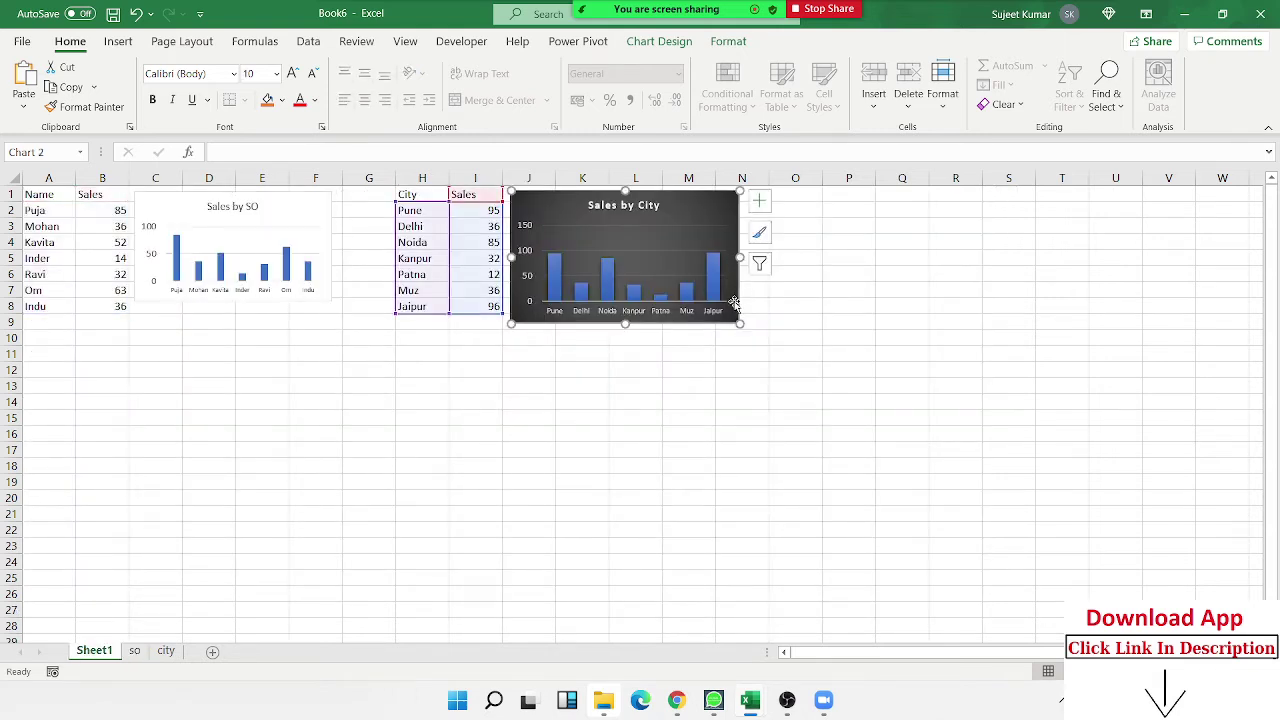
{"action": "left_click", "coordinate": [165, 651]}
{"action": "left_click", "coordinate": [45, 197]}
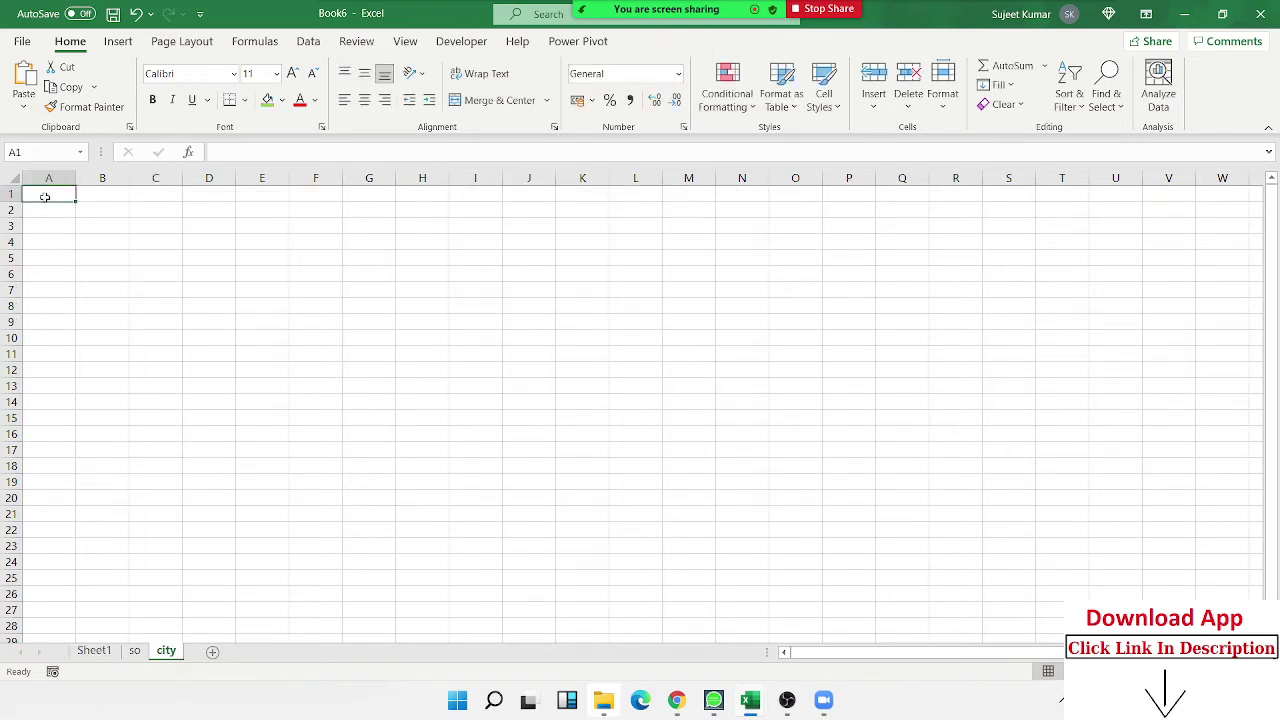
{"action": "key", "text": "ctrl+v"}
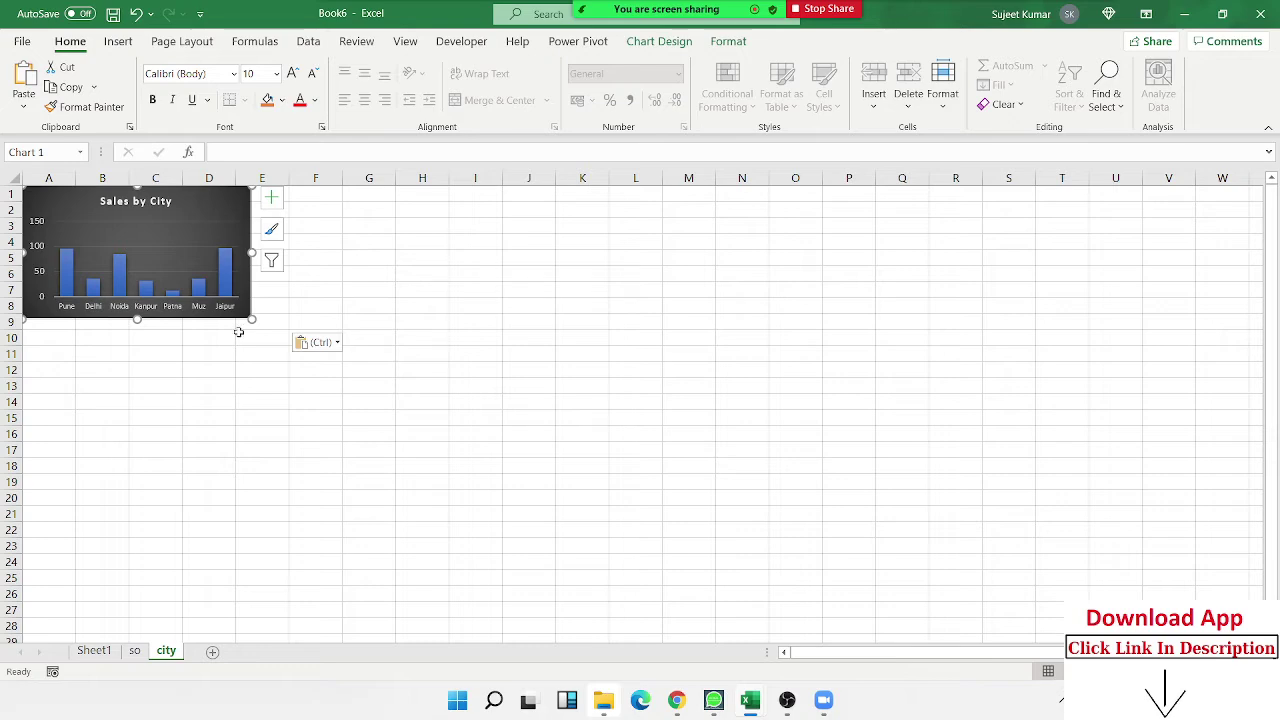
{"action": "mouse_move", "coordinate": [247, 324]}
{"action": "left_mouse_down"}
{"action": "mouse_move", "coordinate": [815, 594]}
{"action": "mouse_move", "coordinate": [858, 638]}
{"action": "left_mouse_up"}
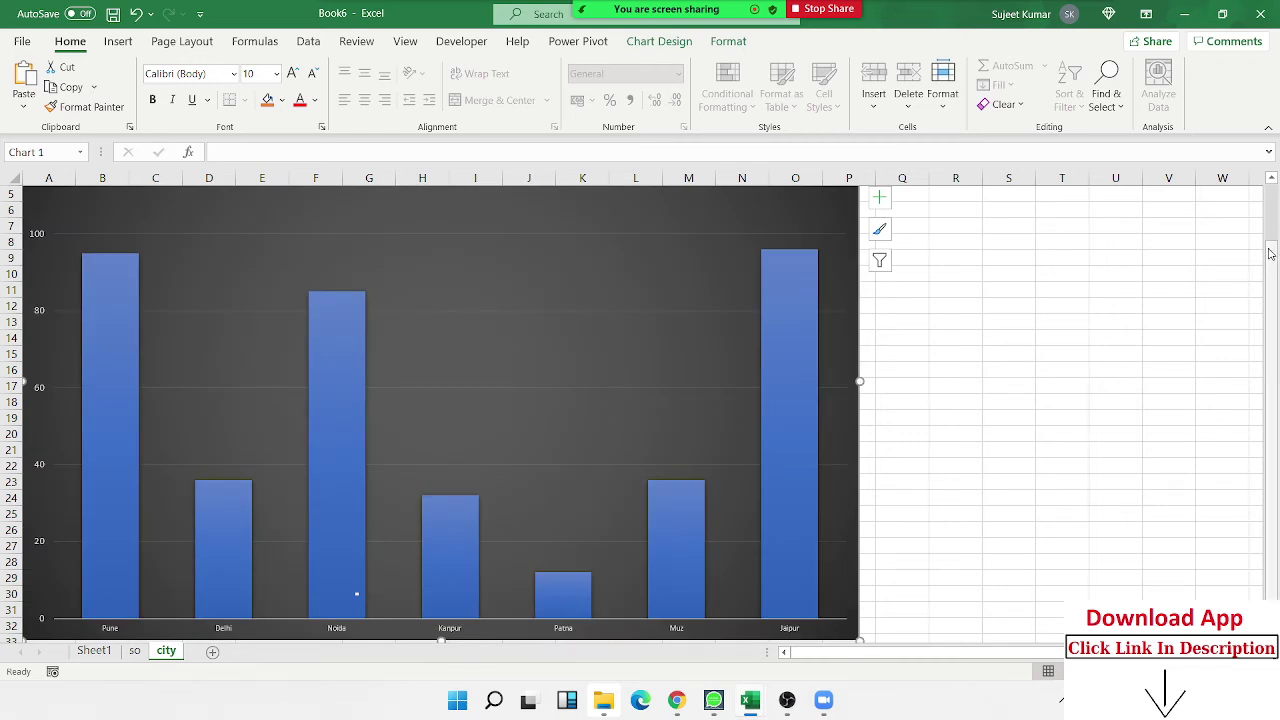
{"action": "key", "text": "ctrl+z"}
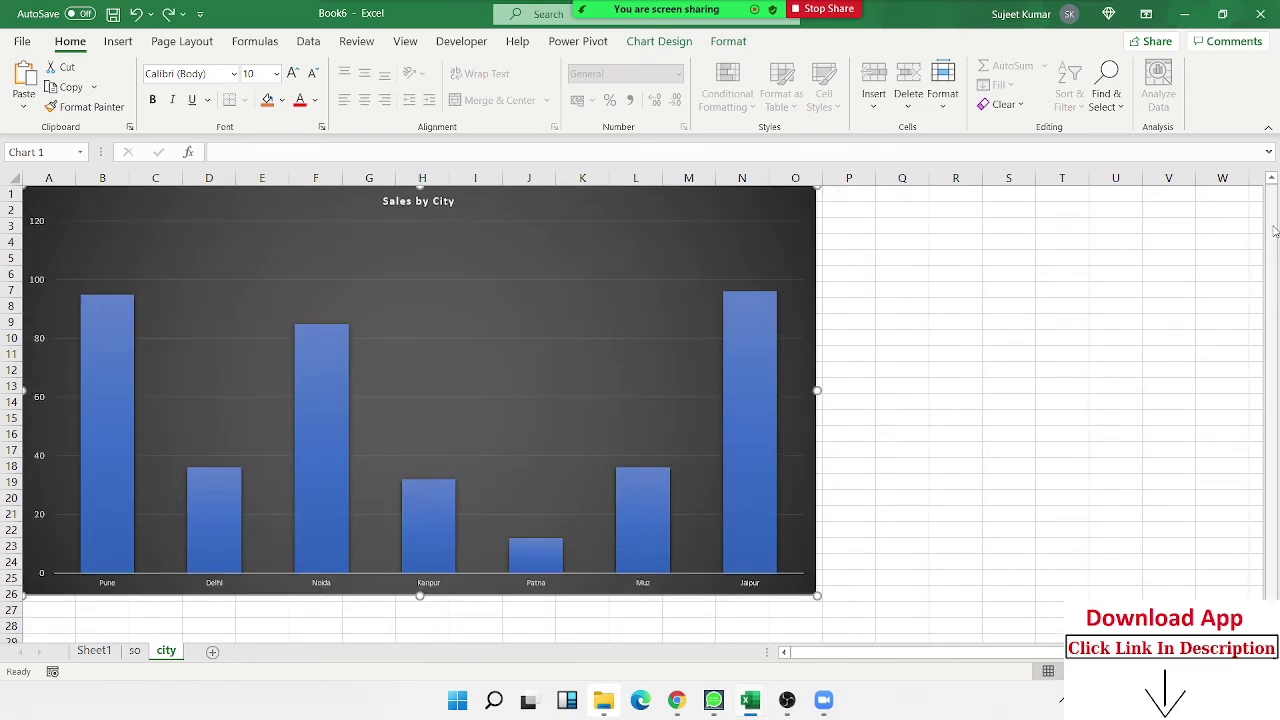
{"action": "left_click", "coordinate": [1274, 231]}
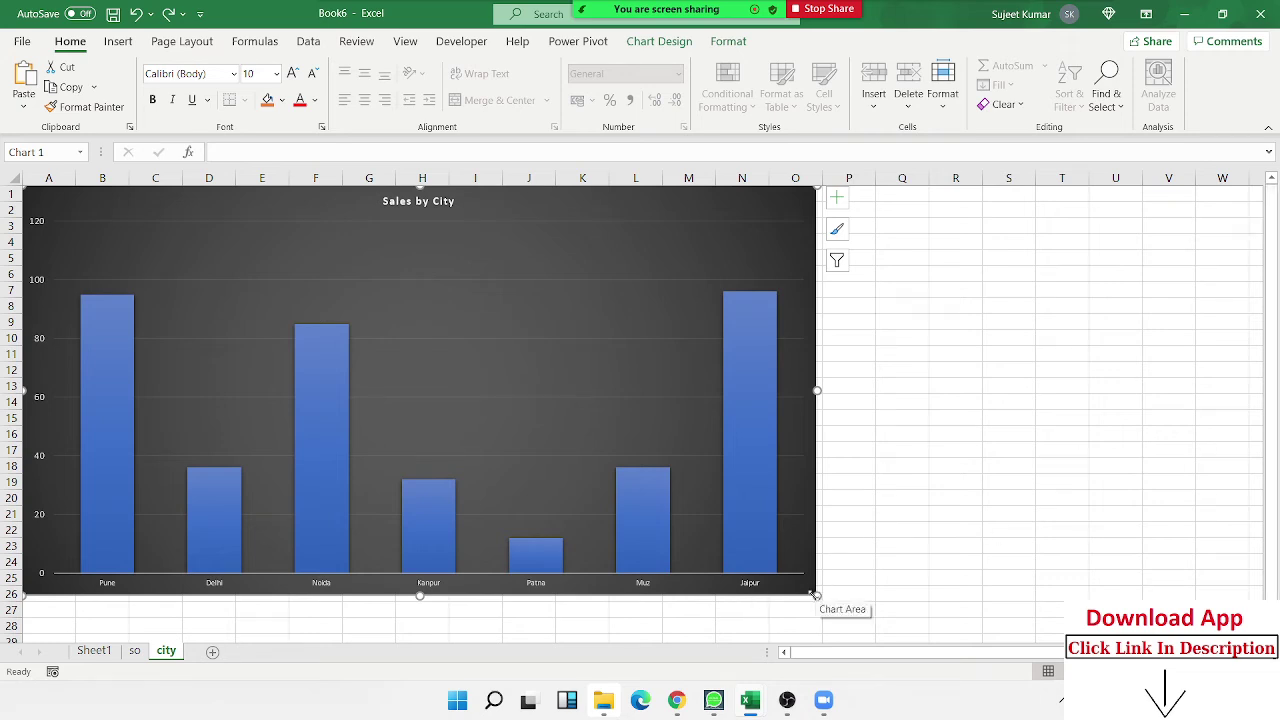
{"action": "left_click_drag", "start_coordinate": [815, 594], "coordinate": [1029, 581]}
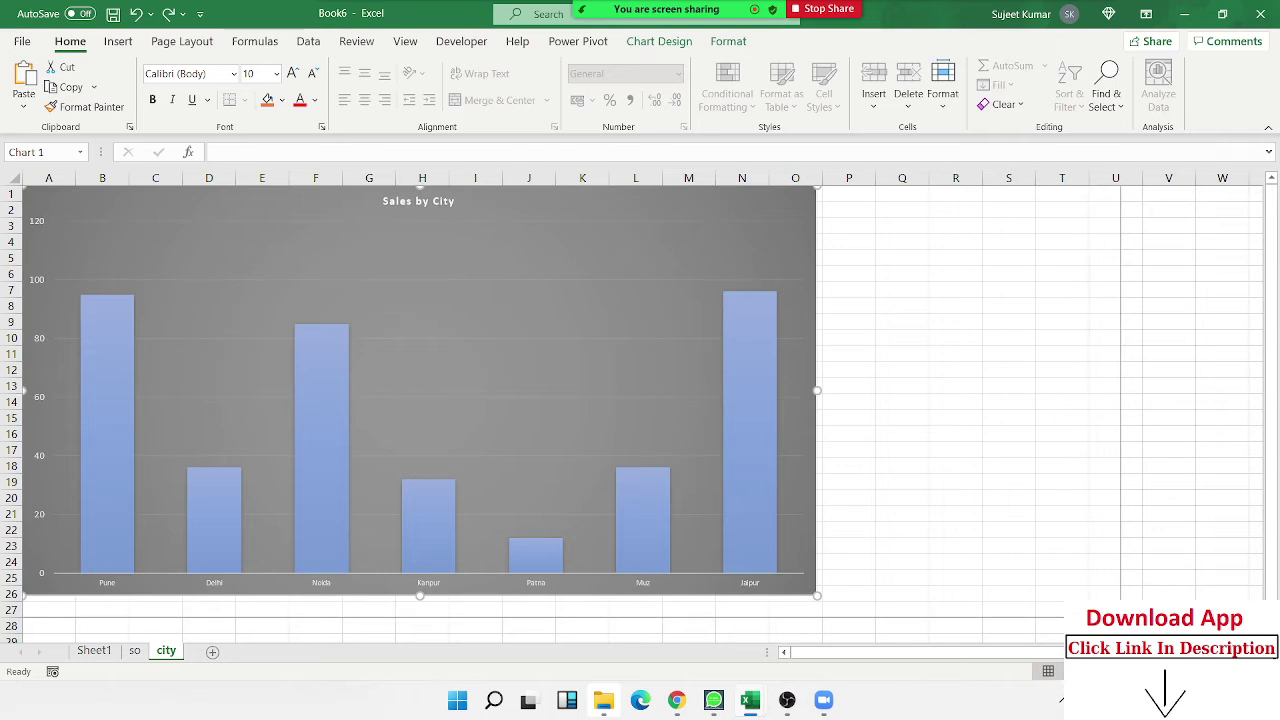
{"action": "left_click_drag", "start_coordinate": [817, 595], "coordinate": [1178, 621]}
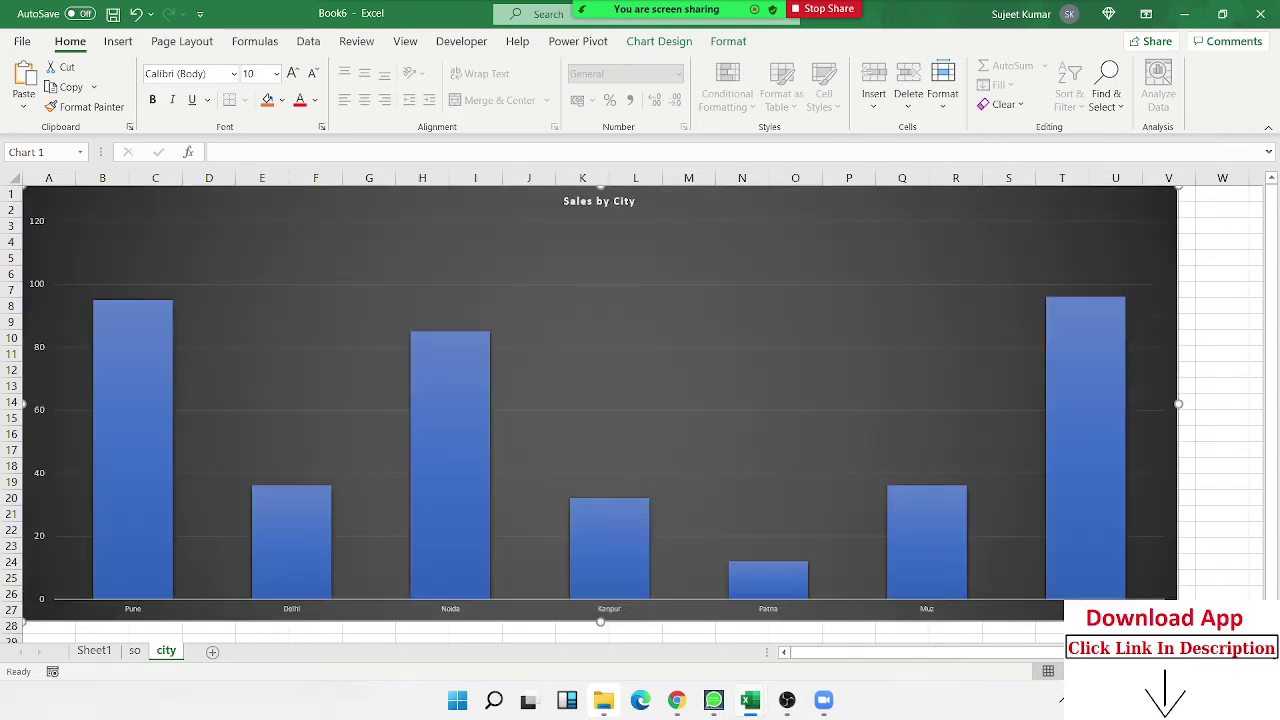
Enlarge the Sales by City chart title to 36 pt.
{"action": "left_click", "coordinate": [593, 201]}
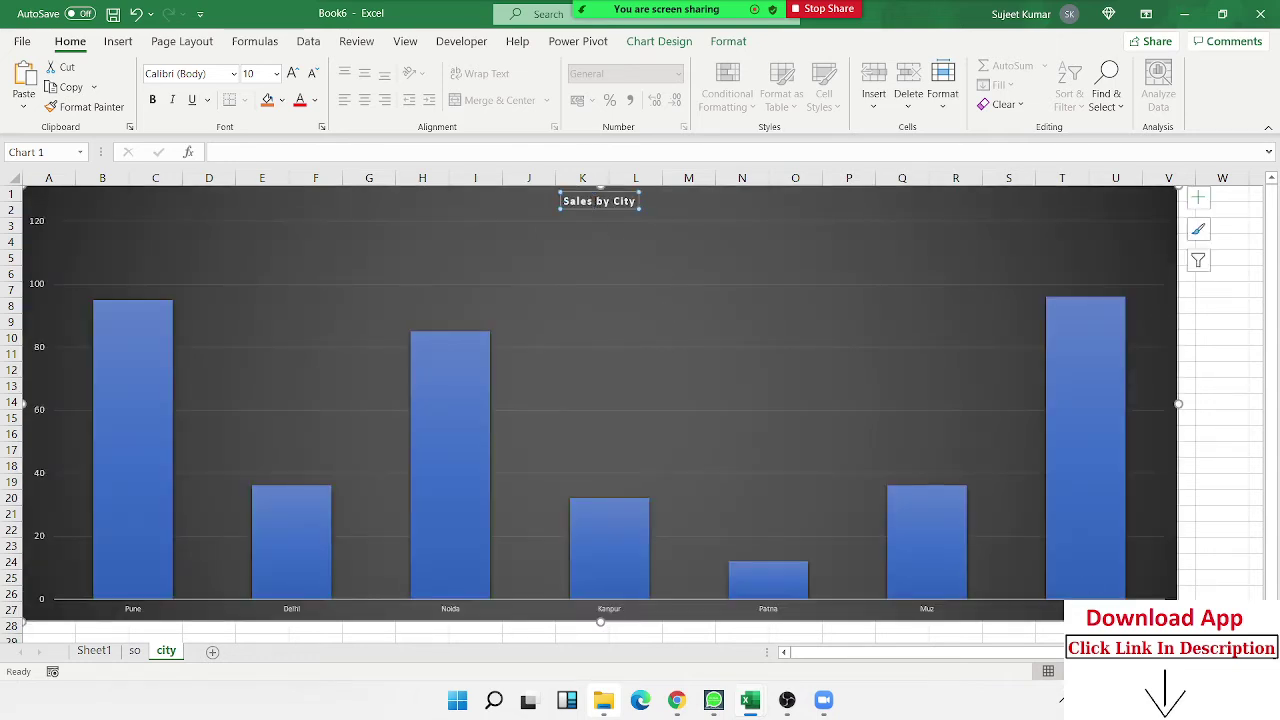
{"action": "left_click", "coordinate": [593, 221]}
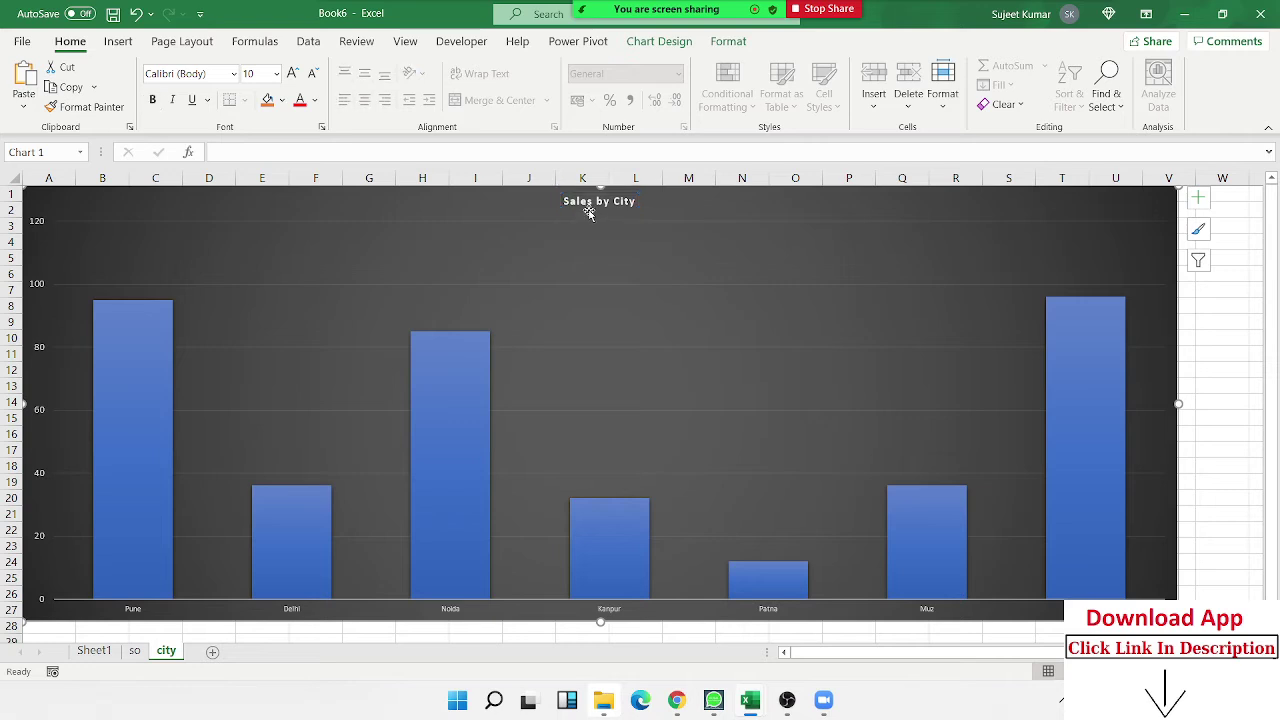
{"action": "left_click", "coordinate": [589, 207]}
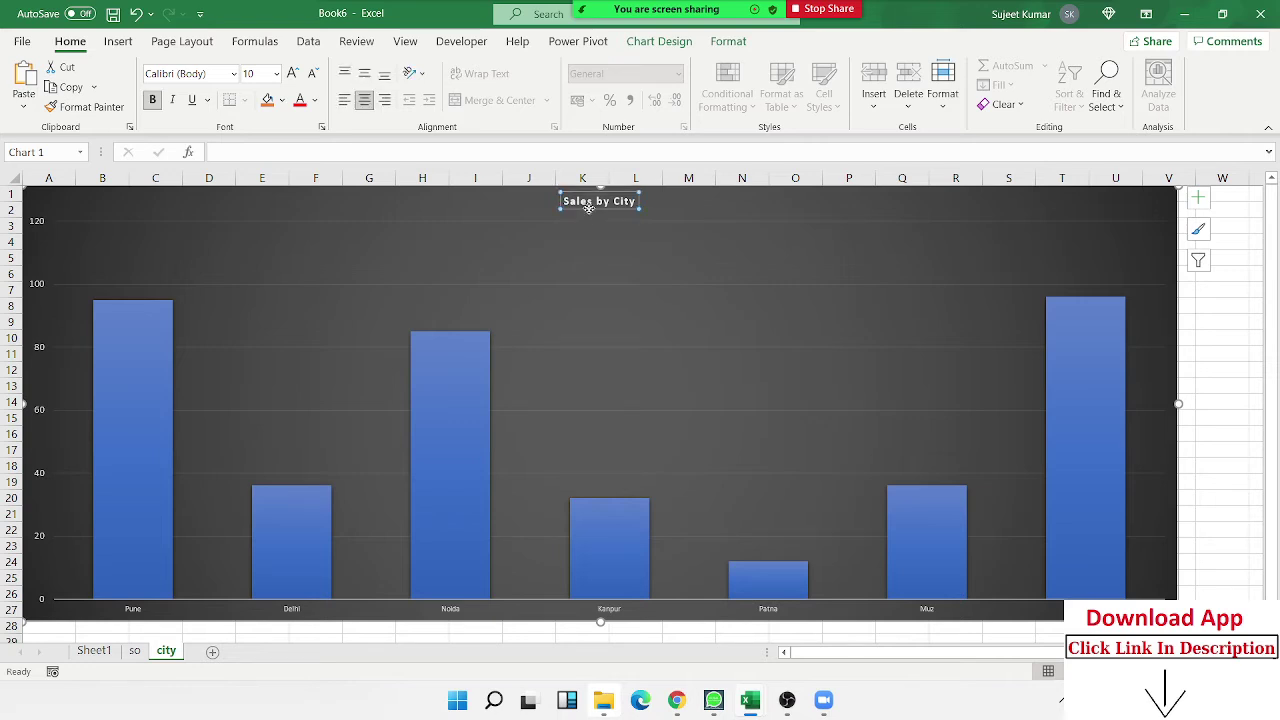
{"action": "left_click", "coordinate": [293, 75]}
{"action": "left_click", "coordinate": [293, 75]}
{"action": "left_click", "coordinate": [293, 75]}
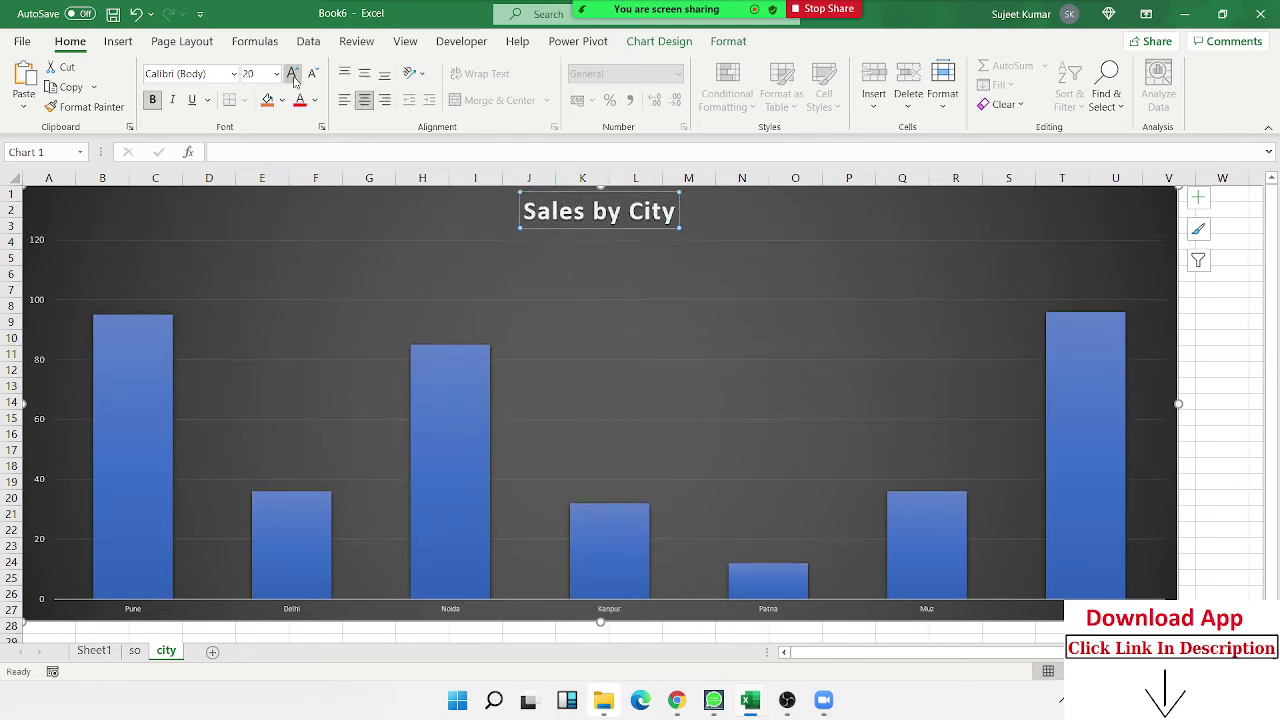
{"action": "left_click", "coordinate": [293, 75]}
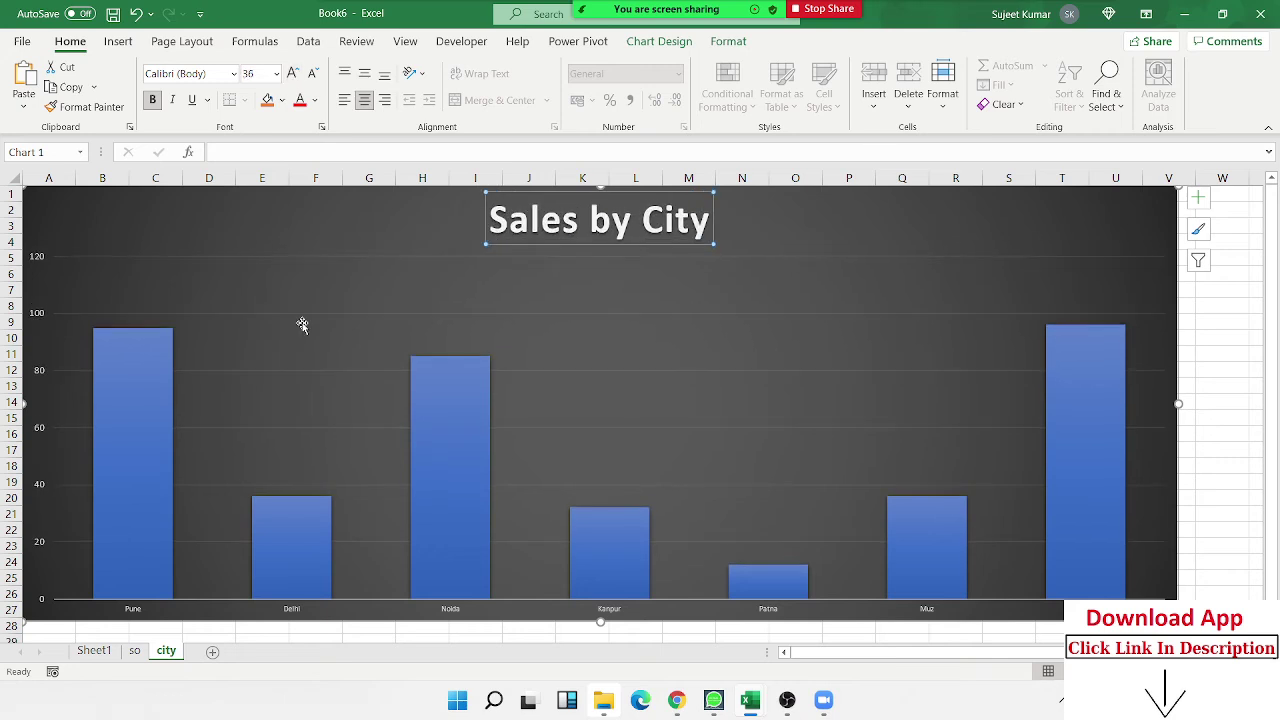
Enlarge the chart's city name labels to 40 pt.
{"action": "left_click", "coordinate": [287, 612]}
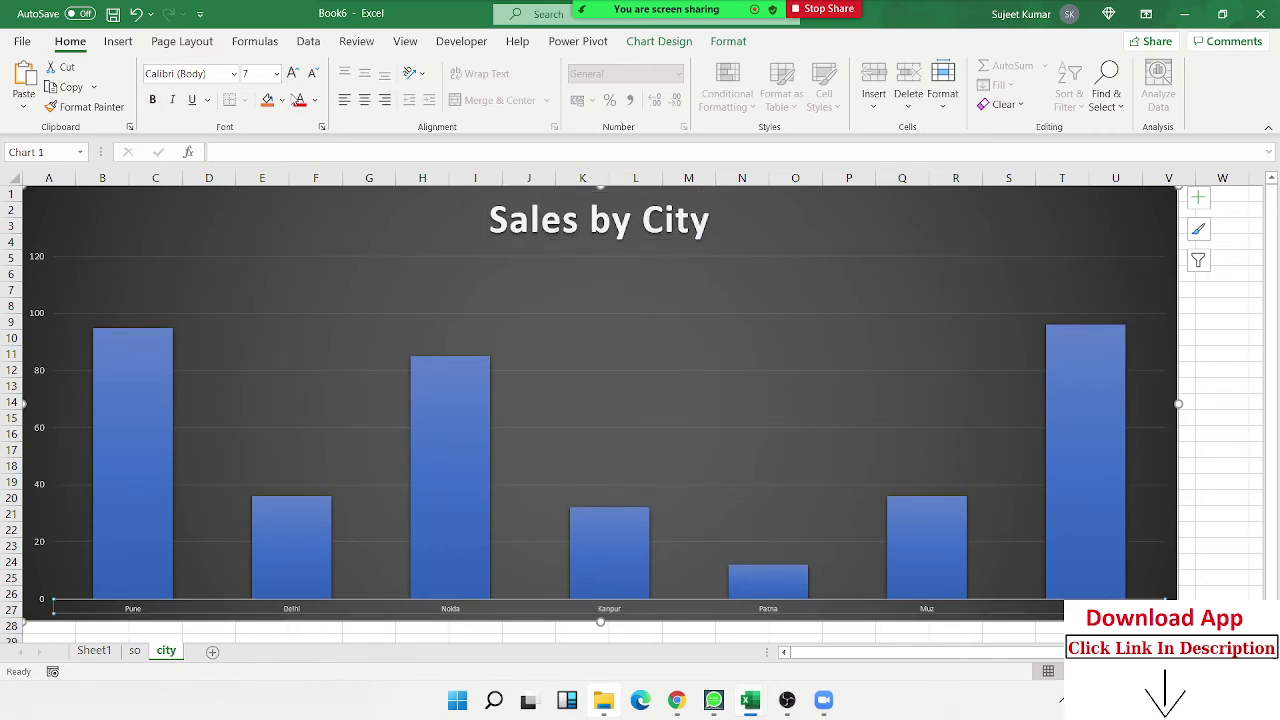
{"action": "left_click", "coordinate": [292, 73]}
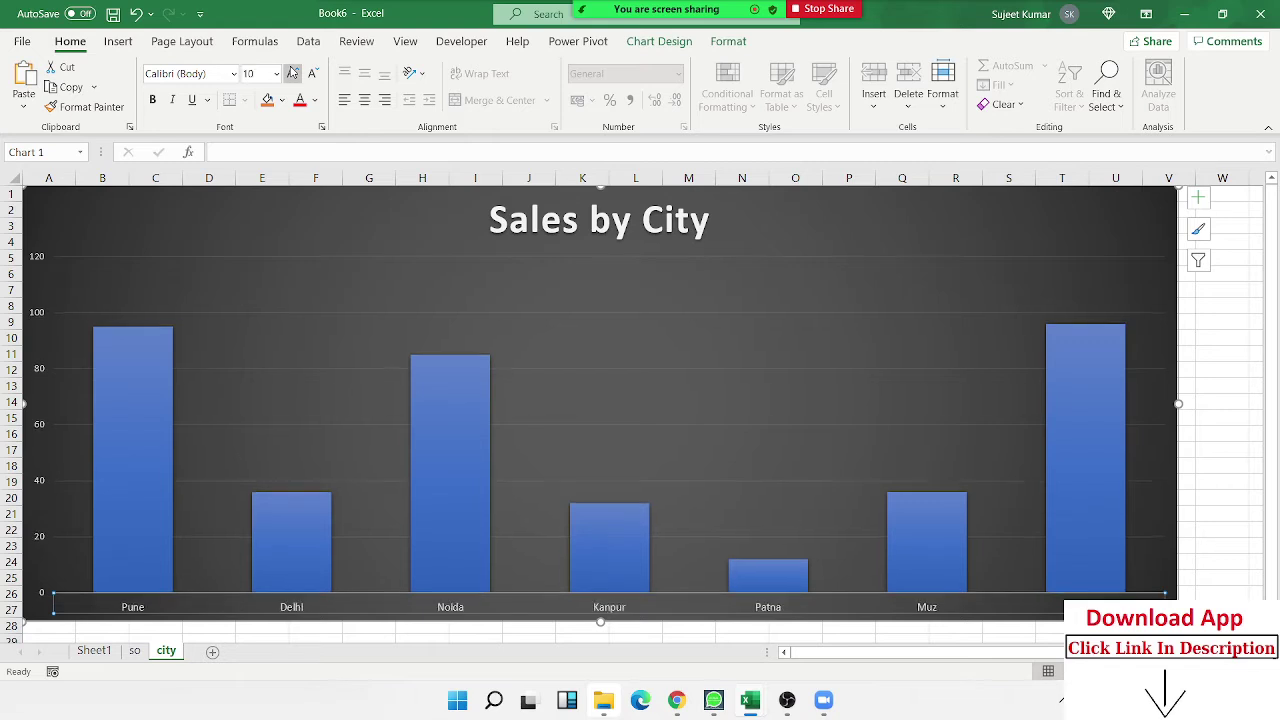
{"action": "left_click", "coordinate": [292, 73]}
{"action": "left_click", "coordinate": [292, 73]}
{"action": "left_click", "coordinate": [292, 73]}
{"action": "left_click", "coordinate": [292, 73]}
{"action": "left_click", "coordinate": [292, 73]}
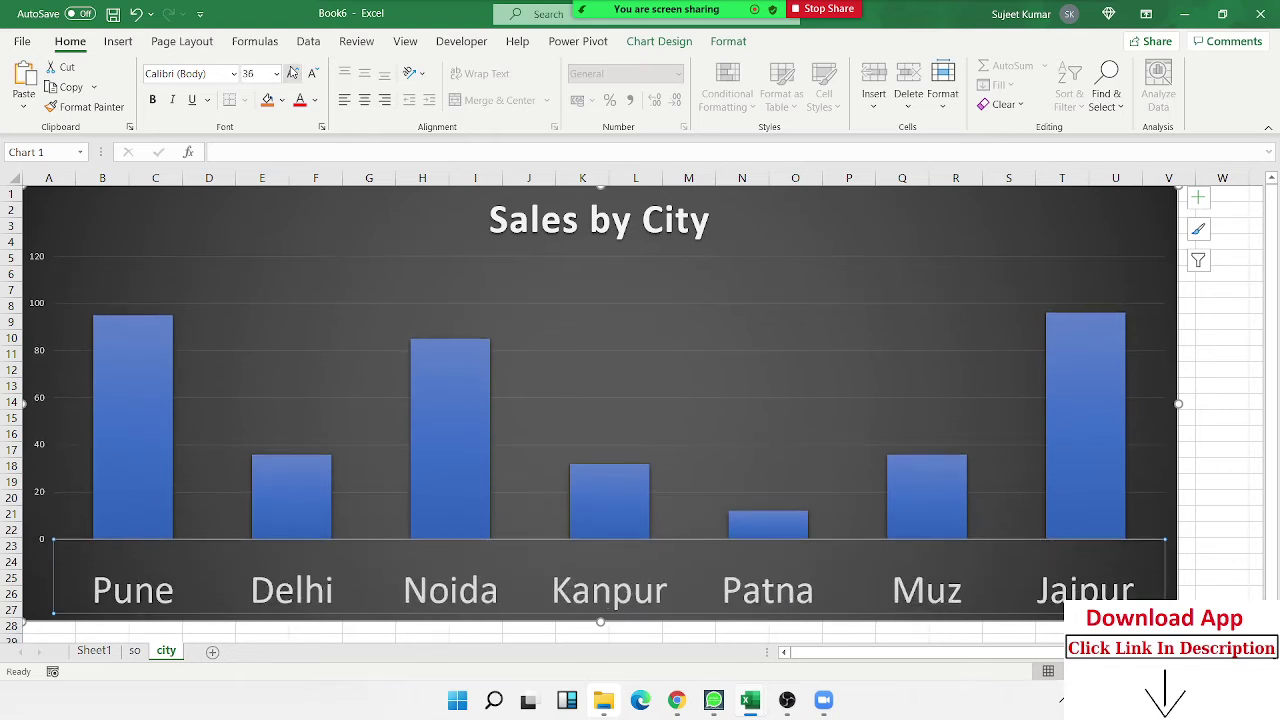
{"action": "left_click", "coordinate": [292, 73]}
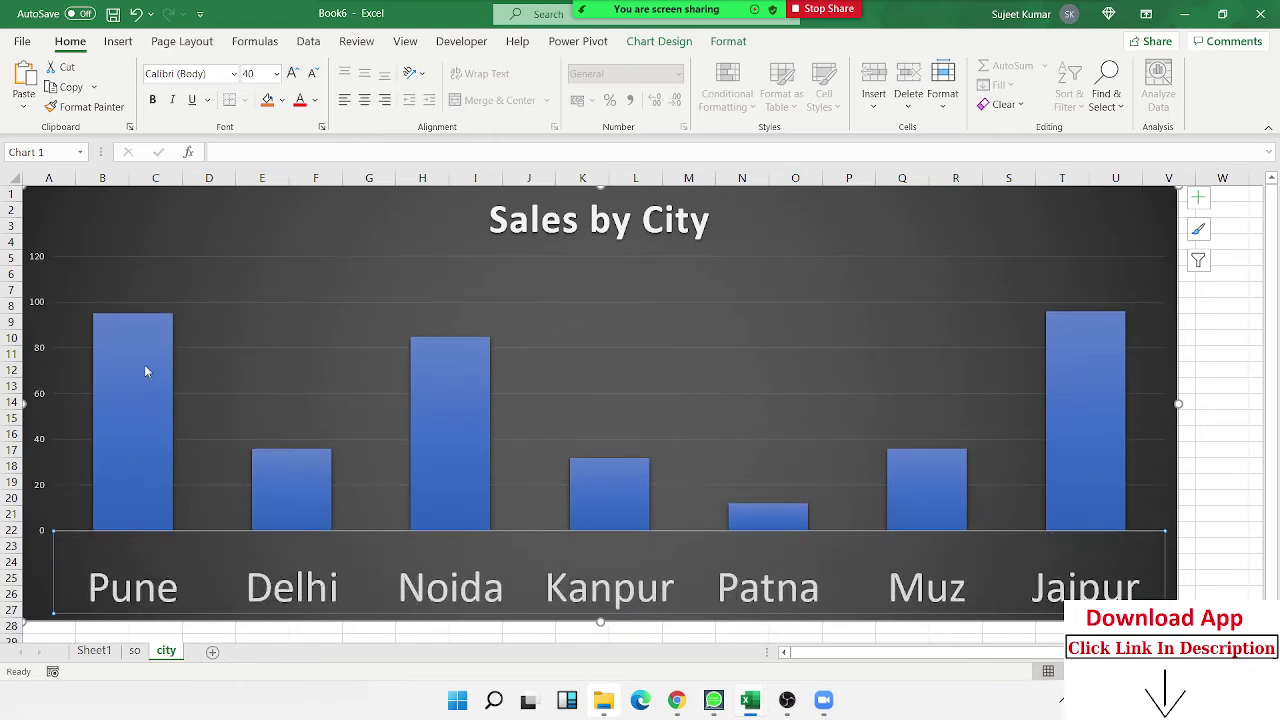
On Sheet1, hyperlink the Sales by SO chart to cell A1 of the so sheet via Ctrl+K.
{"action": "left_click", "coordinate": [93, 651]}
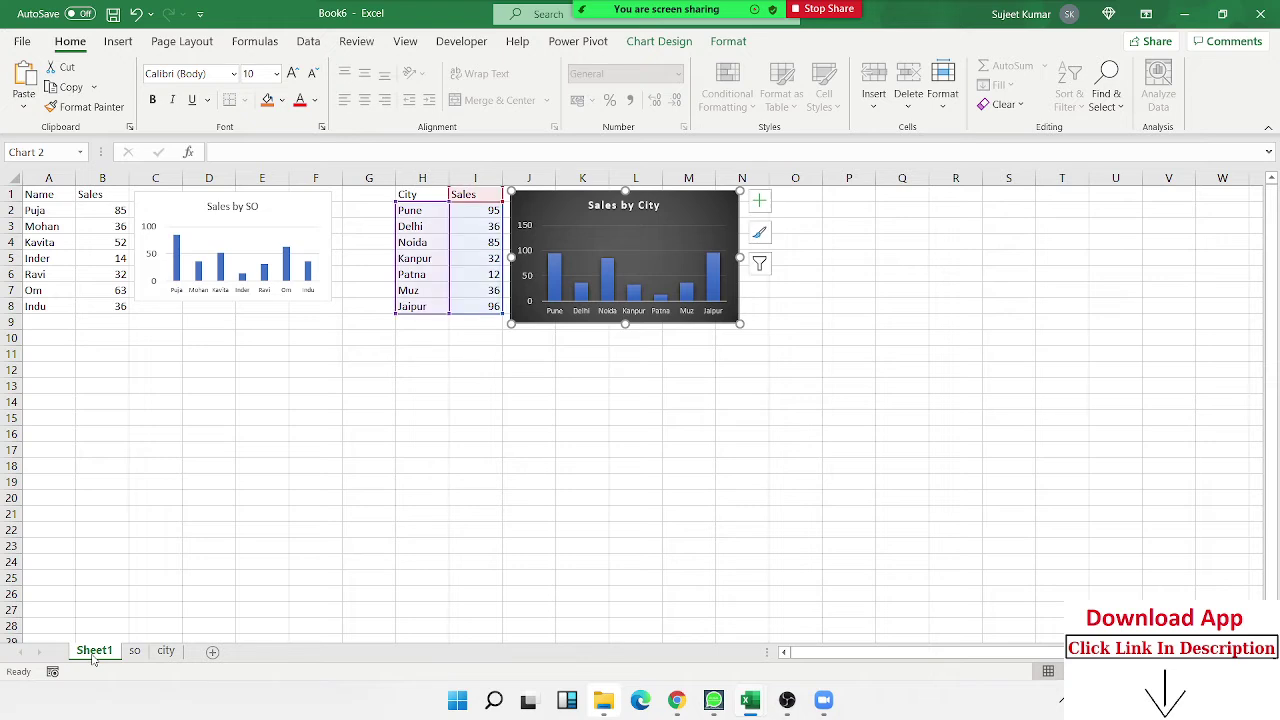
{"action": "left_click", "coordinate": [490, 433]}
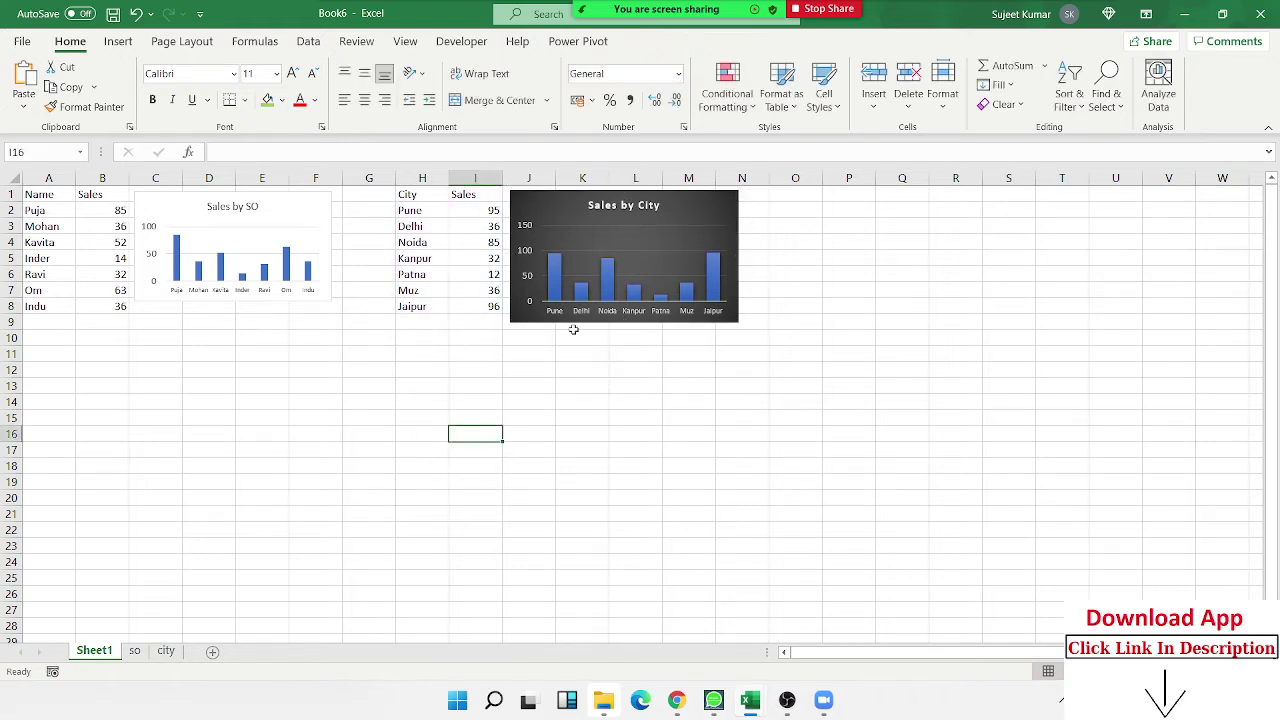
{"action": "left_click", "coordinate": [306, 302]}
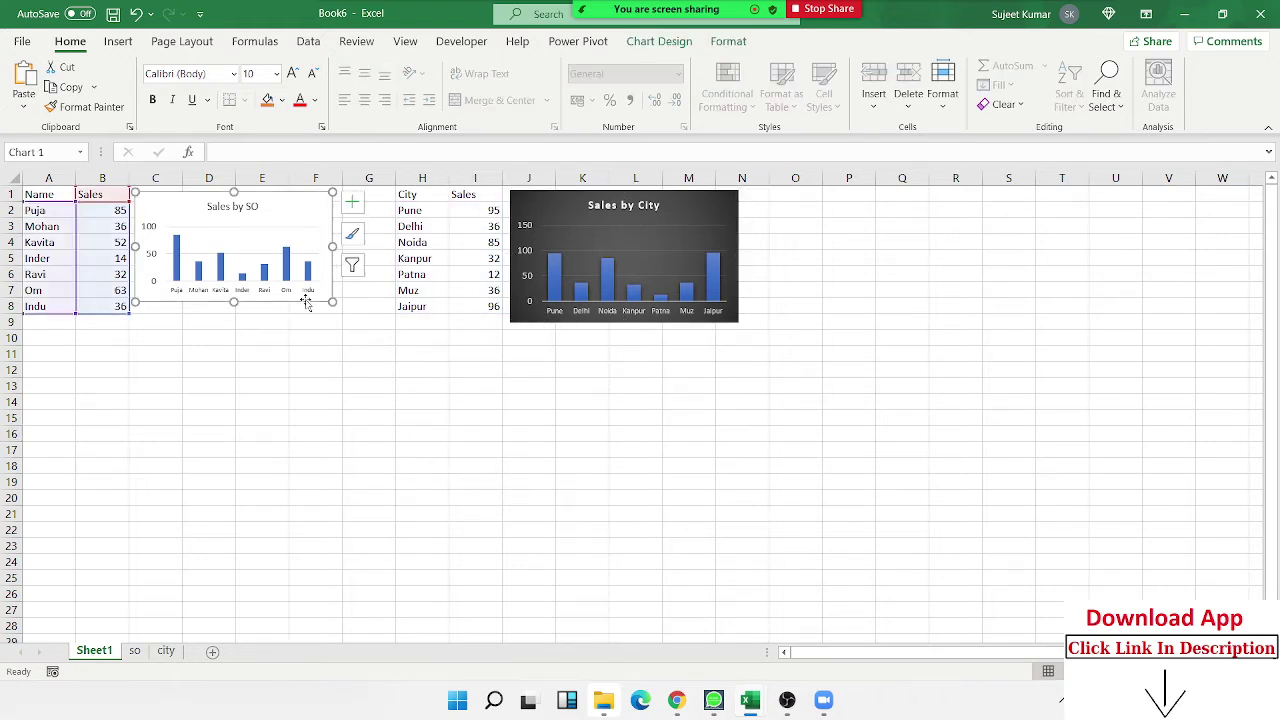
{"action": "key", "text": "ctrl+k"}
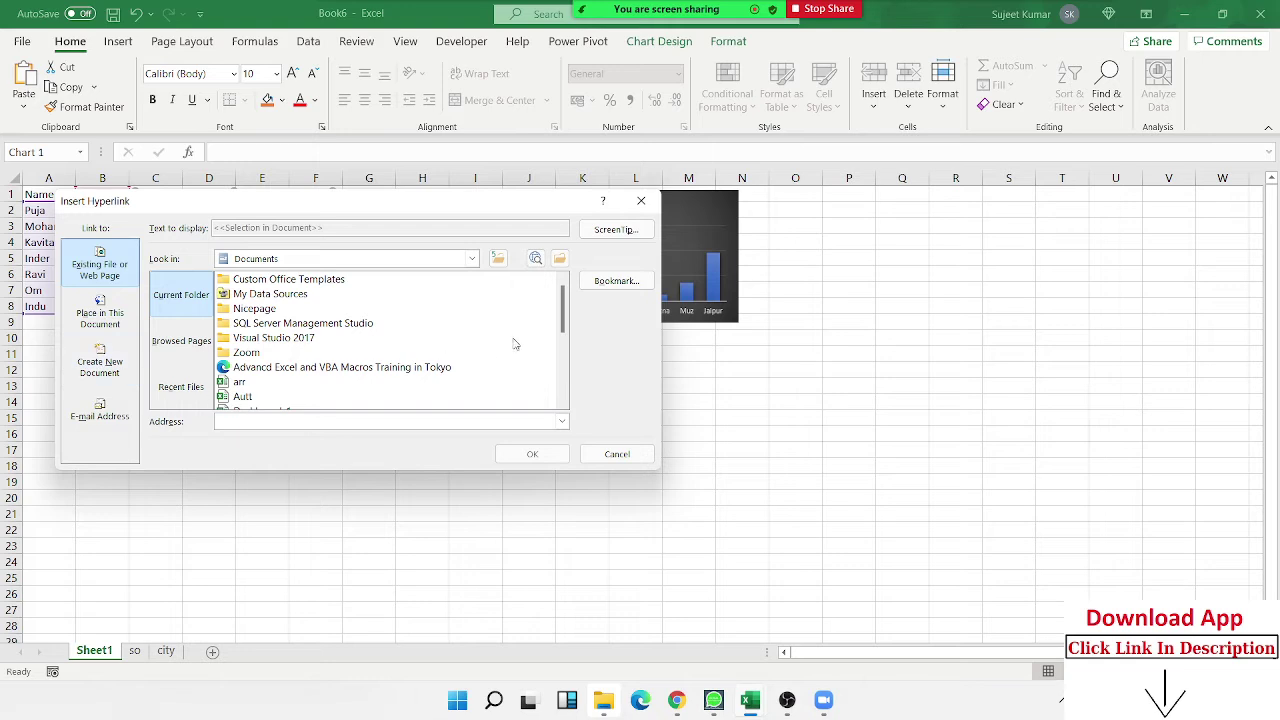
{"action": "left_click", "coordinate": [617, 284]}
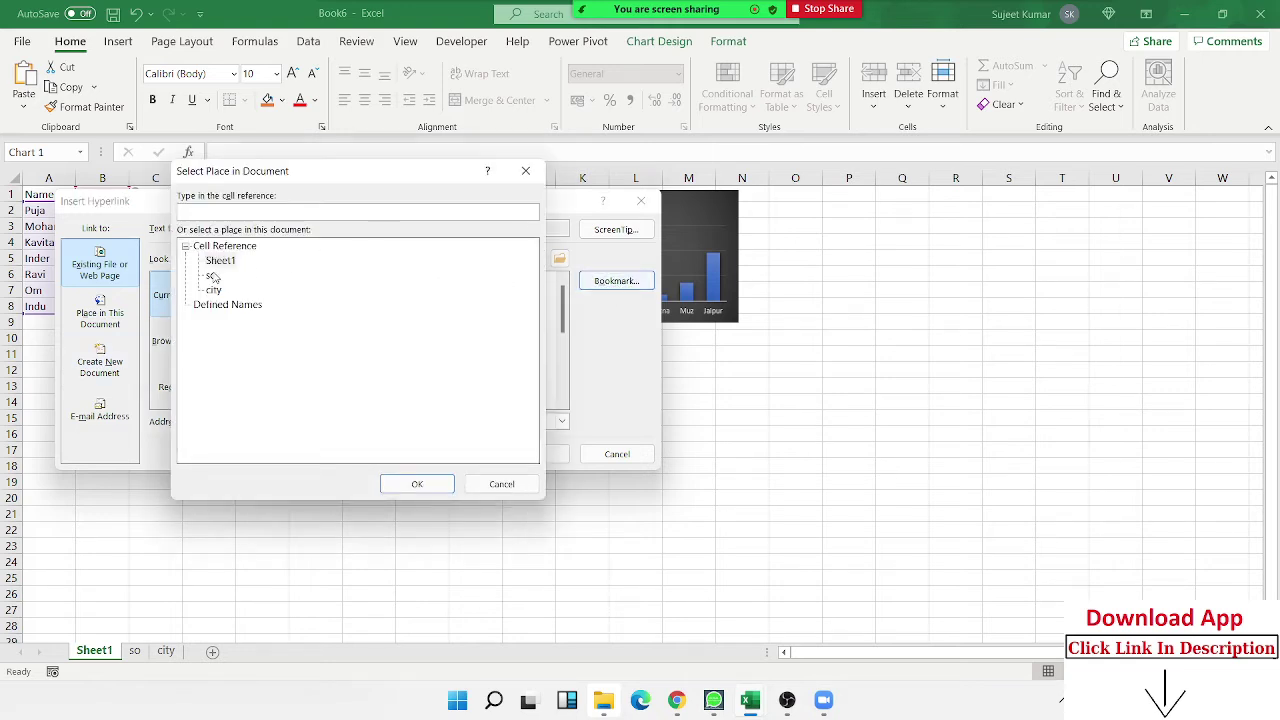
{"action": "left_click", "coordinate": [213, 276]}
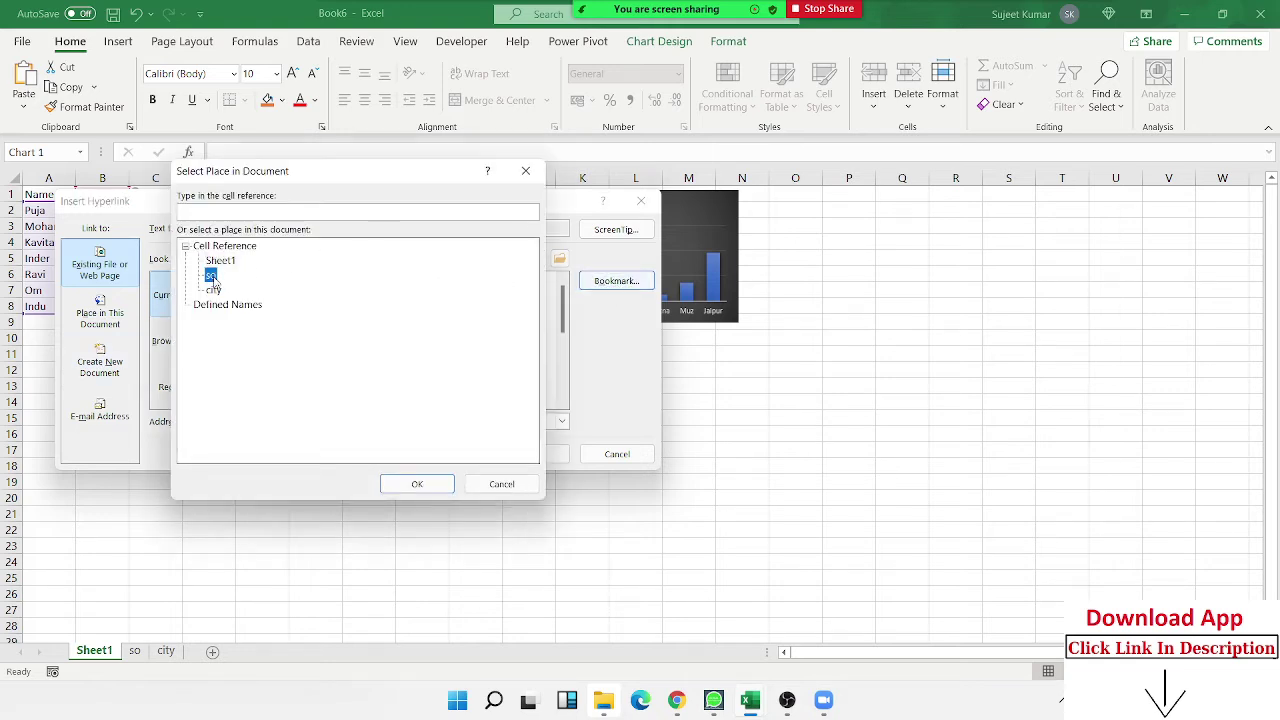
{"action": "left_click", "coordinate": [418, 484]}
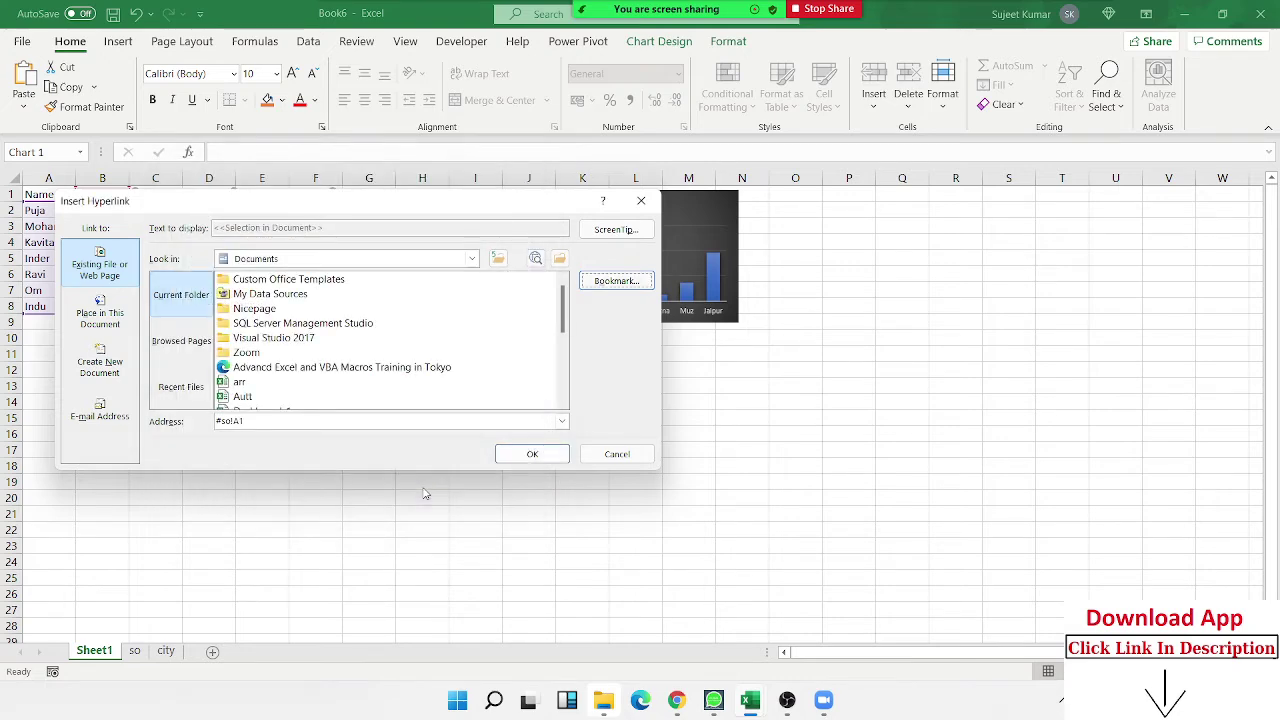
{"action": "left_click", "coordinate": [531, 453]}
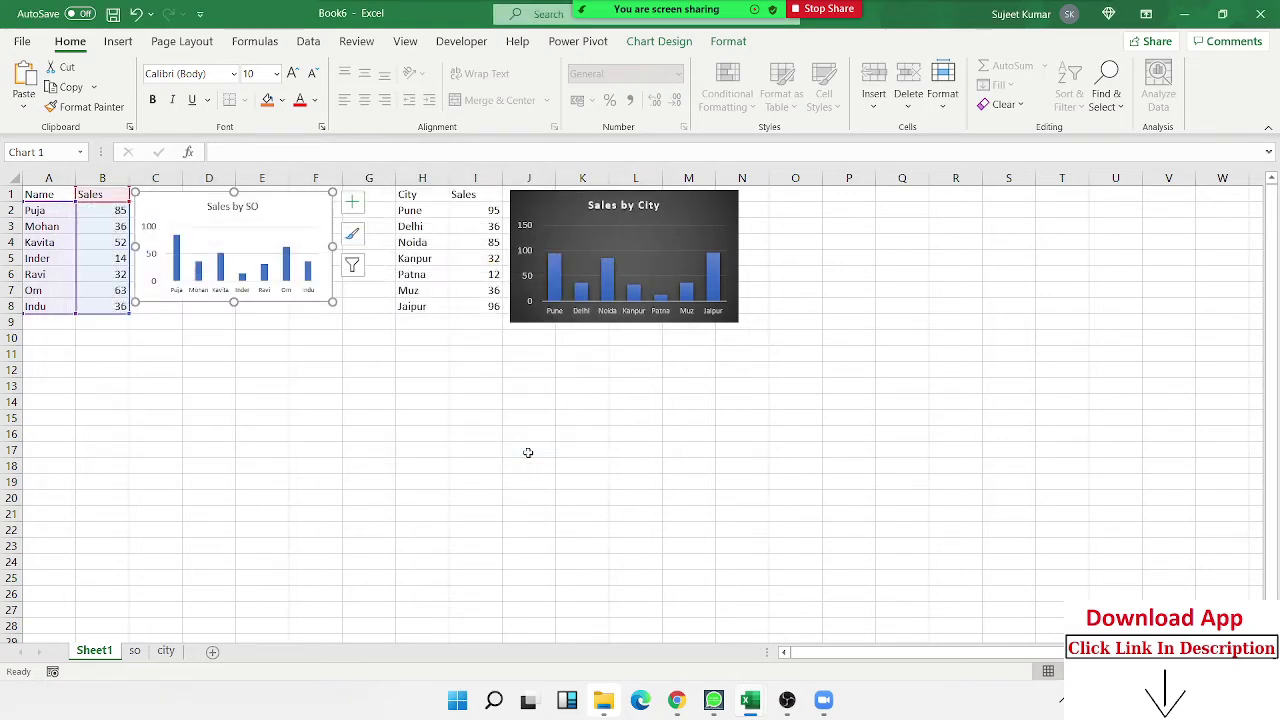
Hyperlink Sheet1's Sales by City chart to cell A1 of the city sheet.
{"action": "left_click", "coordinate": [525, 326]}
{"action": "left_click", "coordinate": [528, 318]}
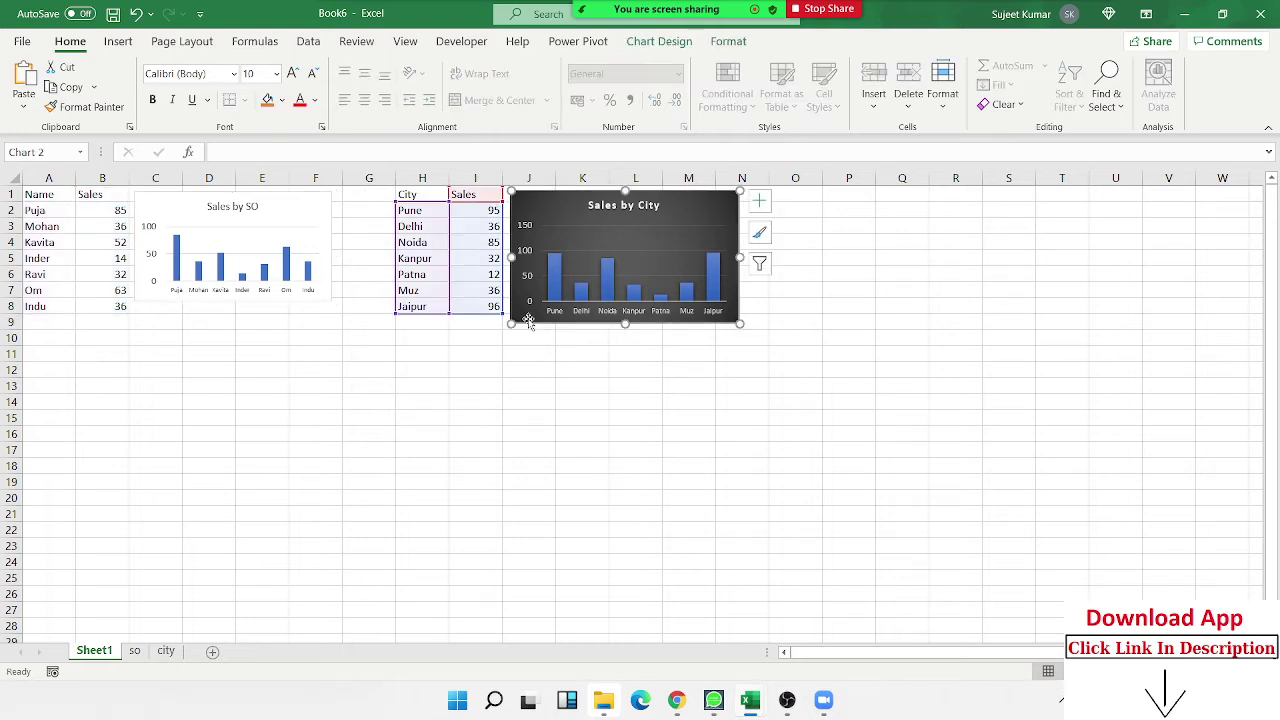
{"action": "key", "text": "ctrl+k"}
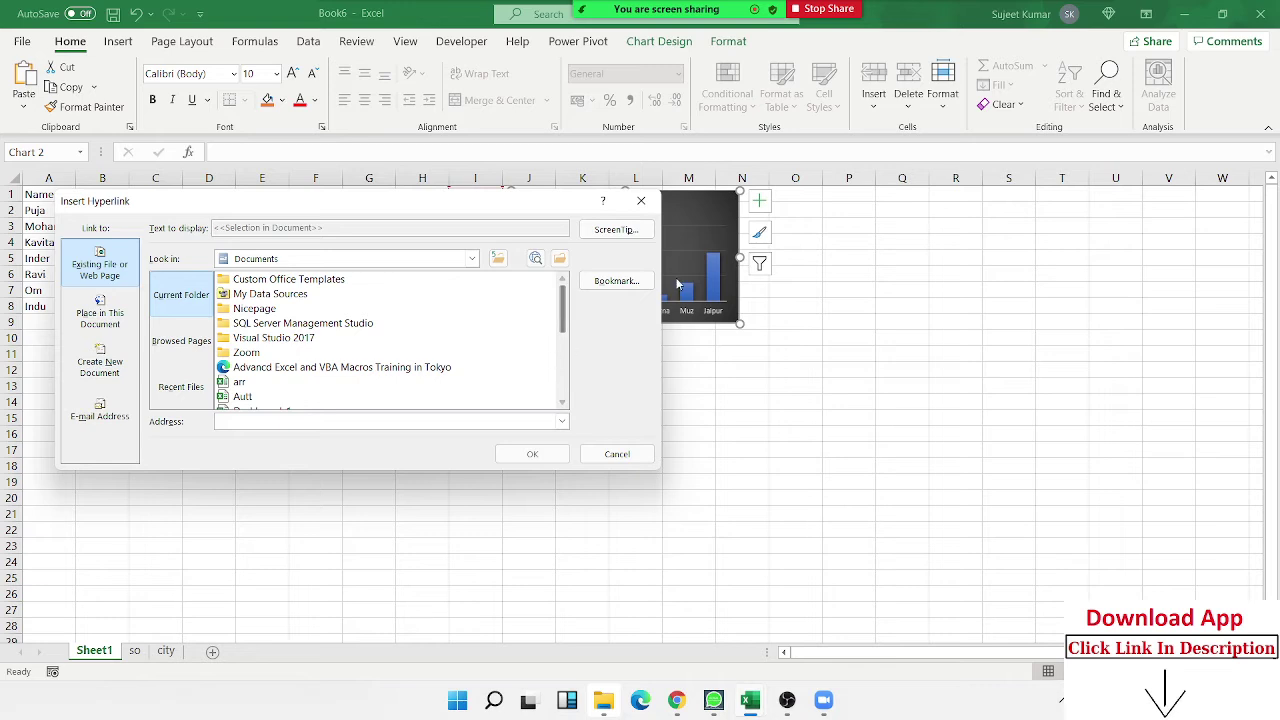
{"action": "left_click", "coordinate": [616, 281]}
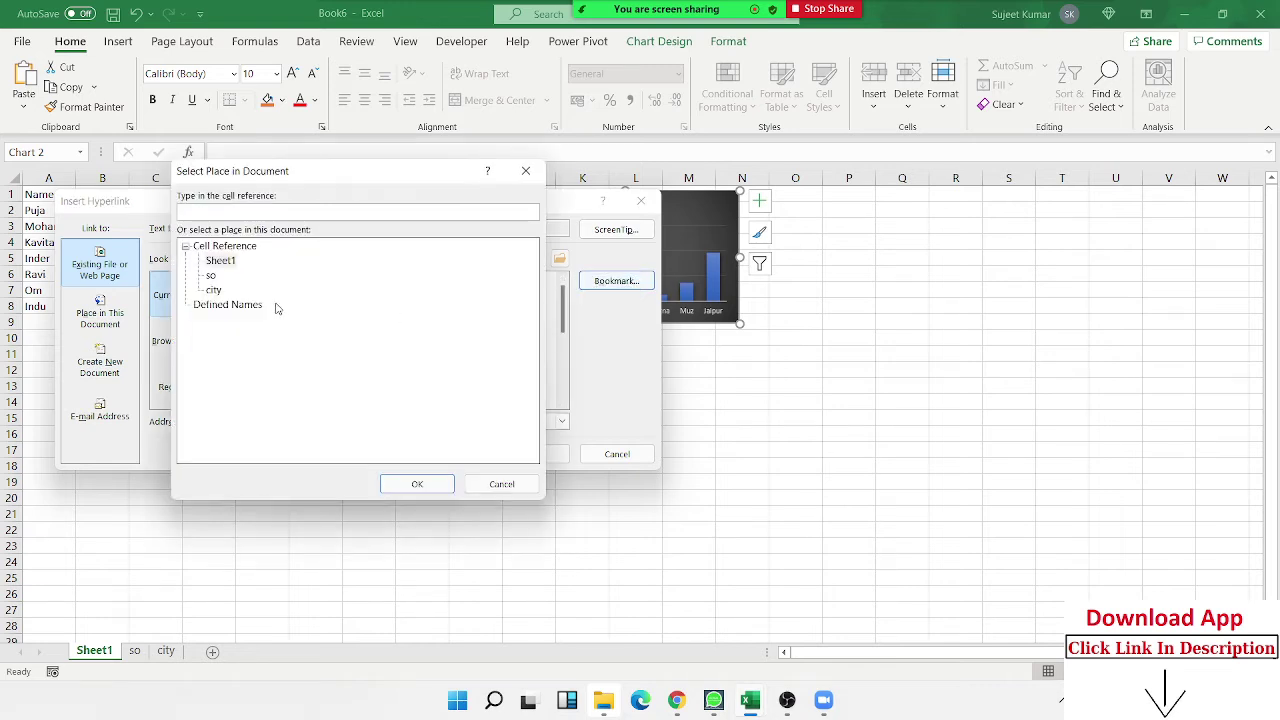
{"action": "left_click", "coordinate": [213, 290]}
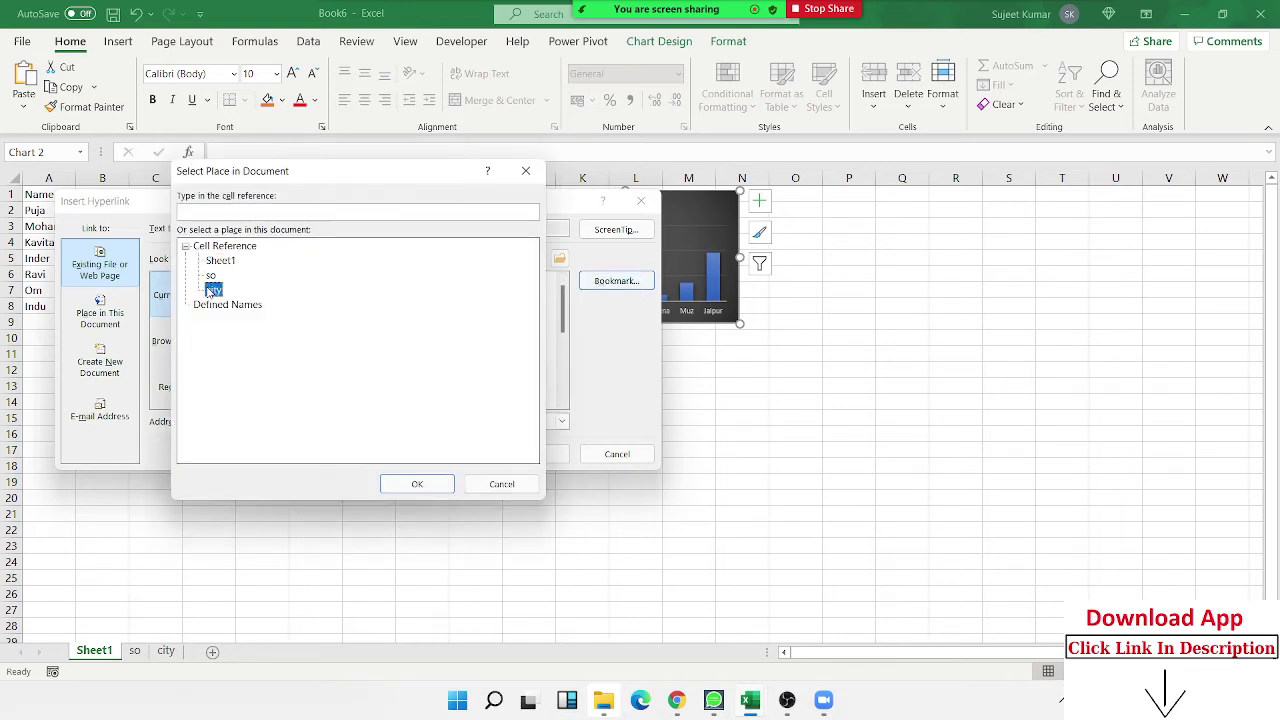
{"action": "left_click", "coordinate": [417, 484]}
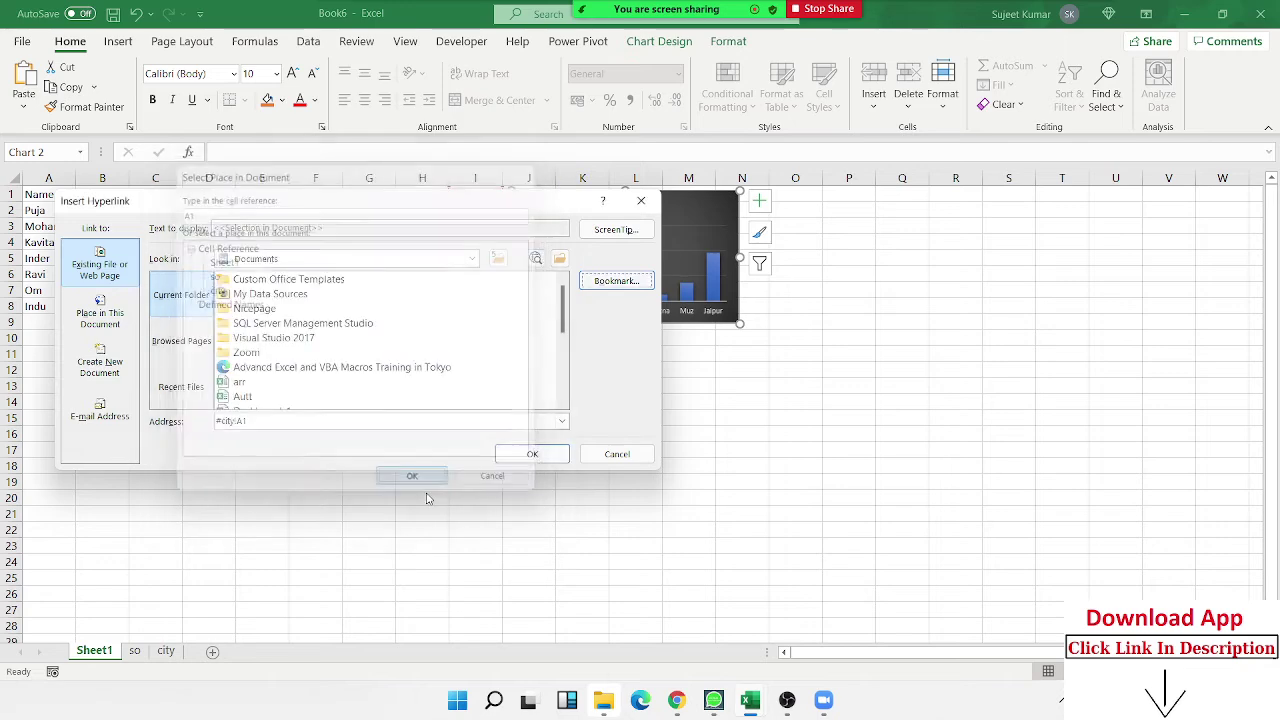
{"action": "left_click", "coordinate": [531, 455]}
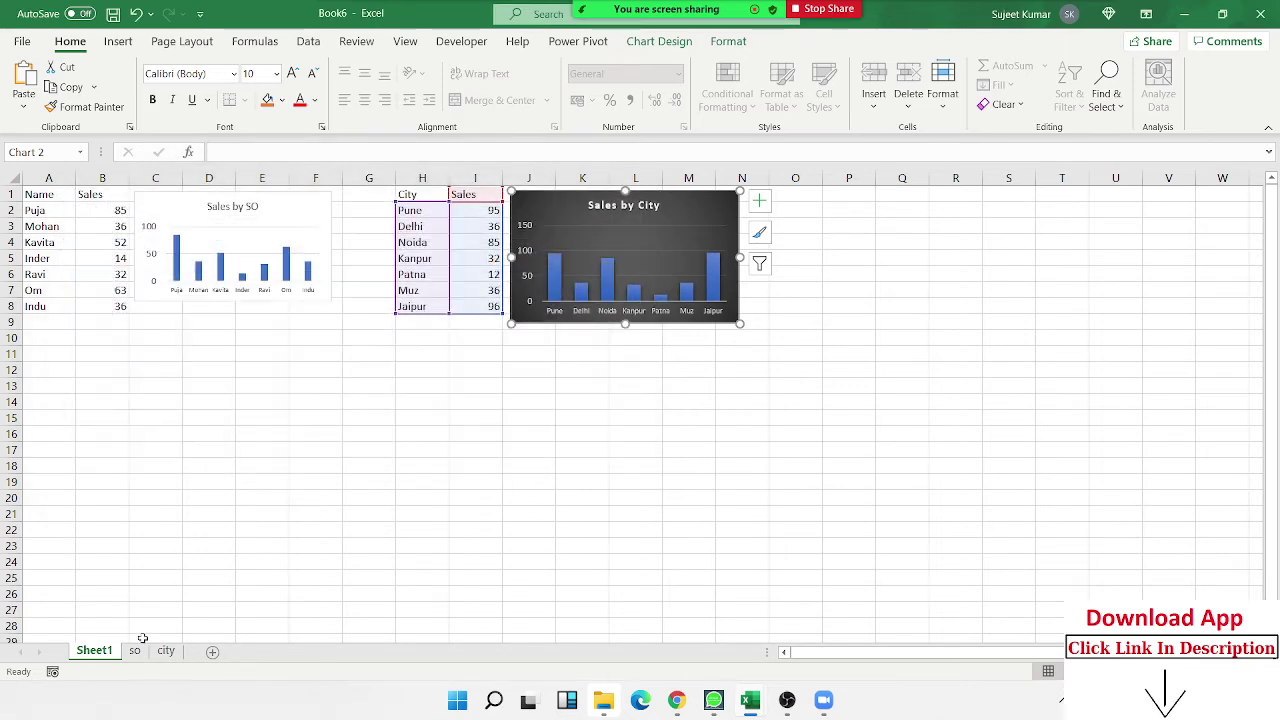
On the so sheet, hyperlink the Sales by SO chart to Sheet1 cell C1, then return to Sheet1.
{"action": "left_click", "coordinate": [135, 651]}
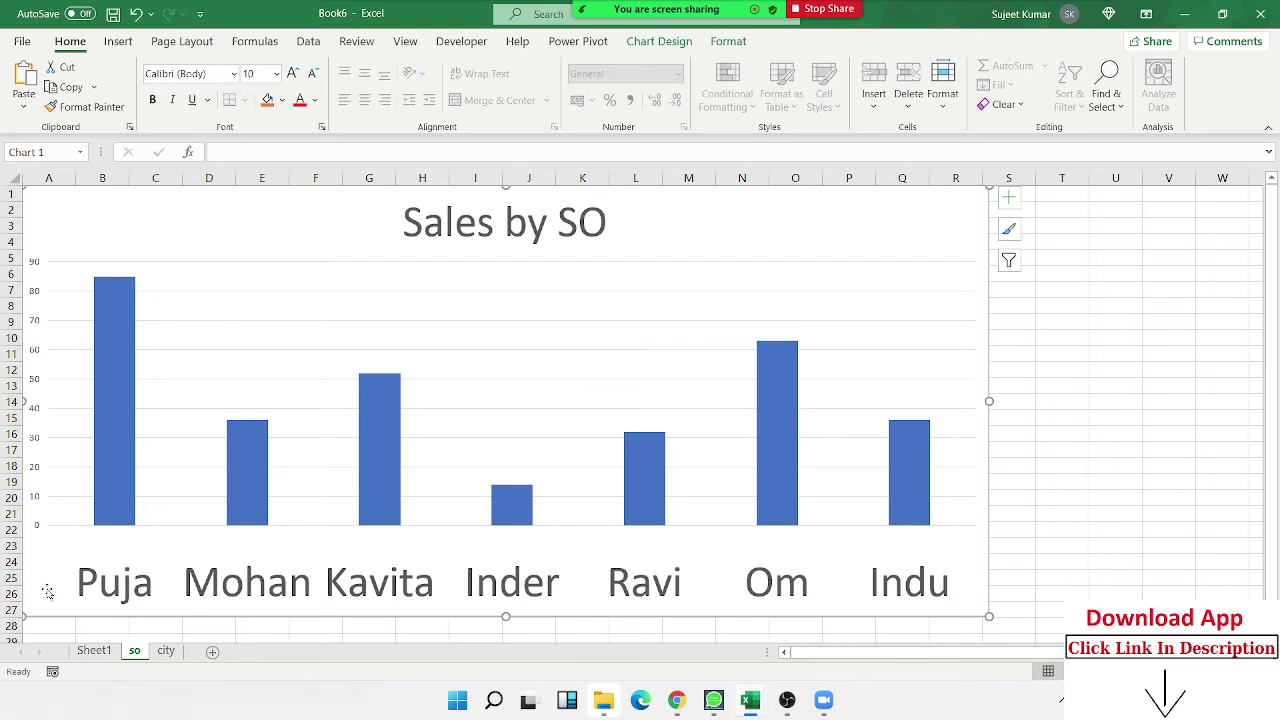
{"action": "key", "text": "ctrl+k"}
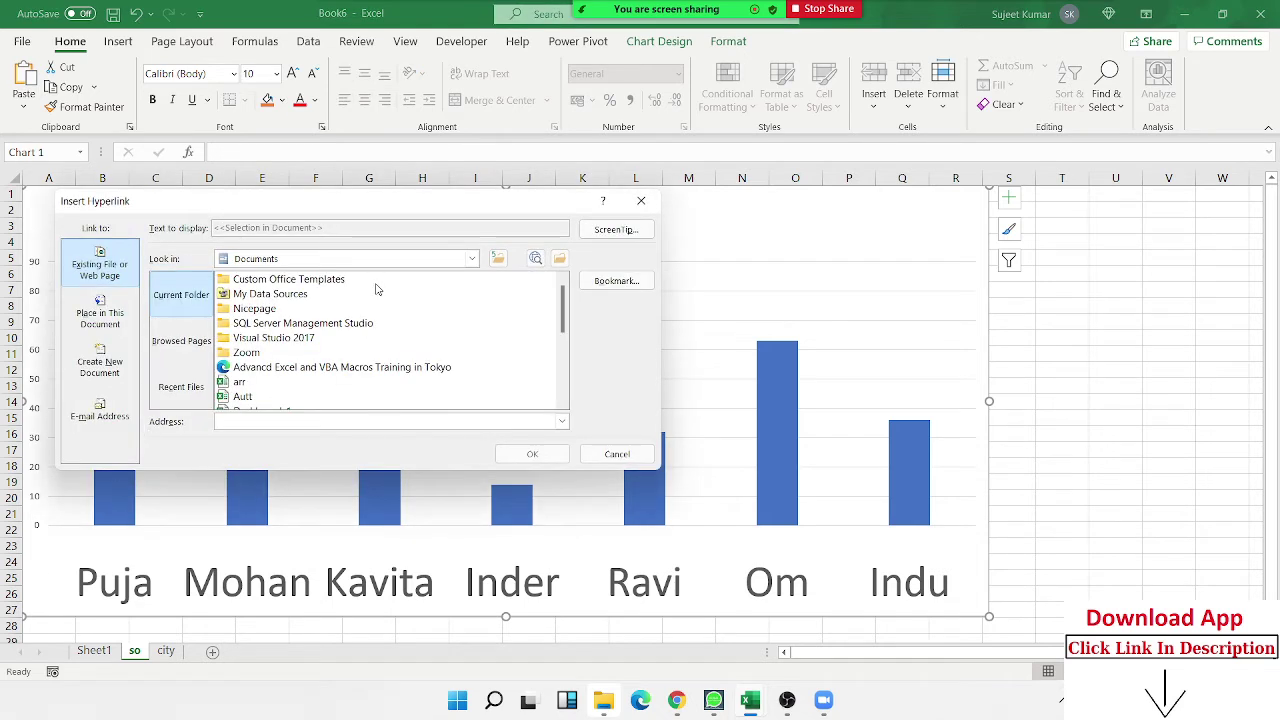
{"action": "left_click", "coordinate": [616, 280]}
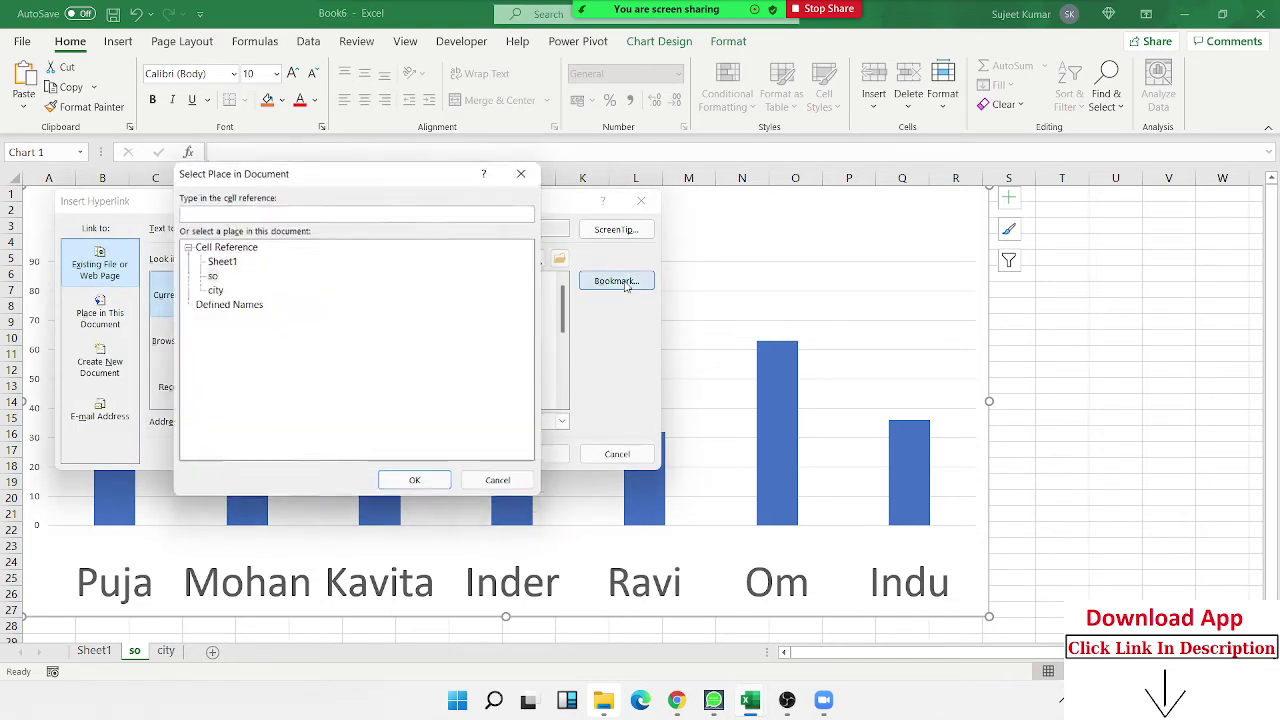
{"action": "left_click", "coordinate": [222, 260]}
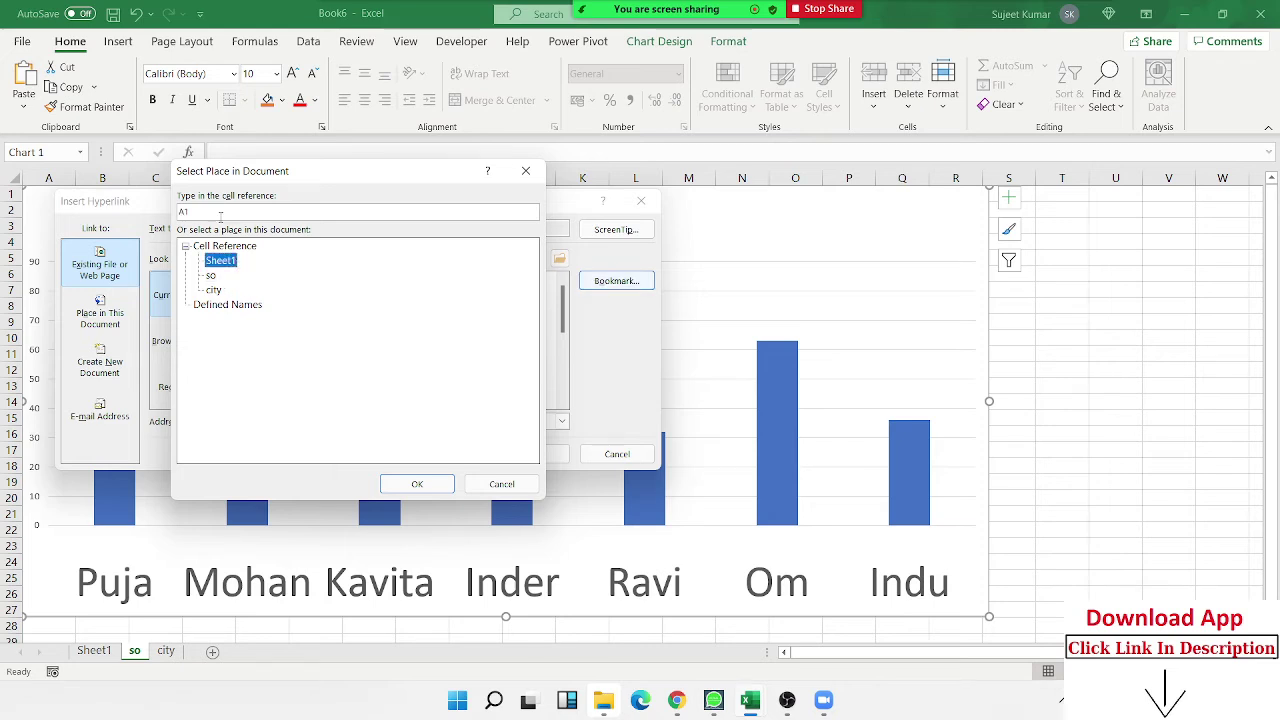
{"action": "left_click", "coordinate": [219, 212]}
{"action": "type", "text": "c1"}
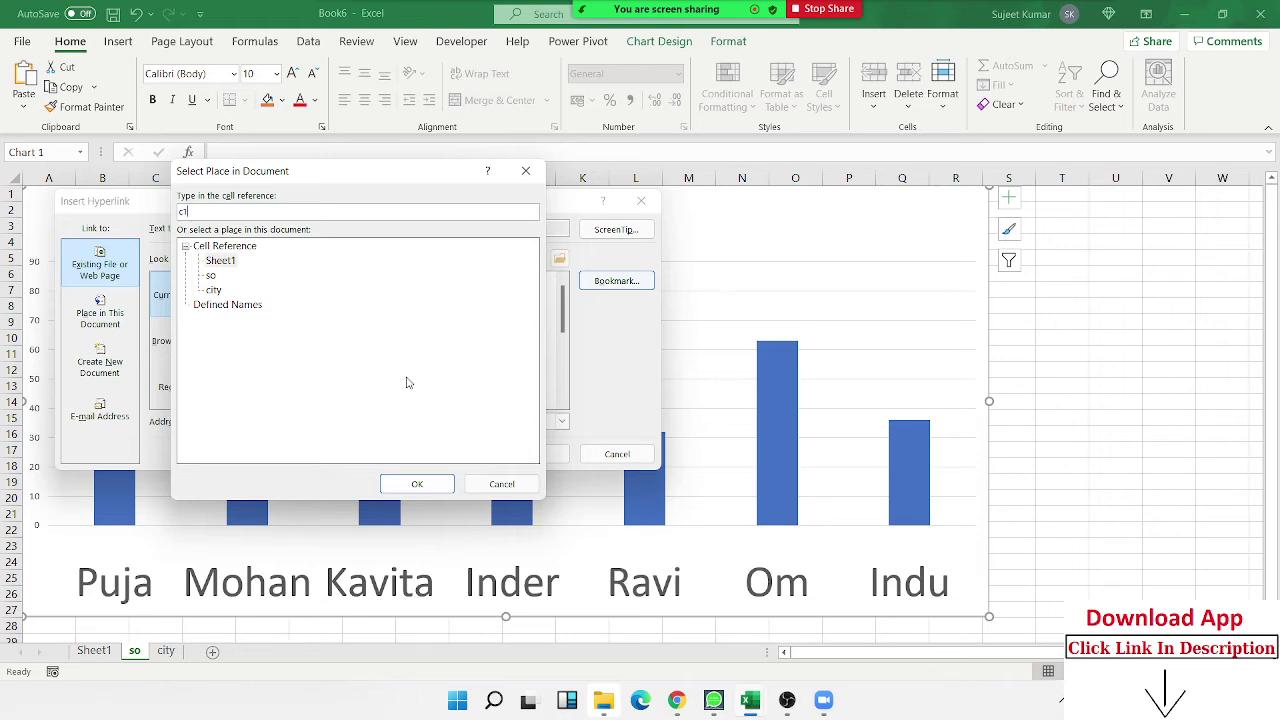
{"action": "left_click", "coordinate": [443, 487]}
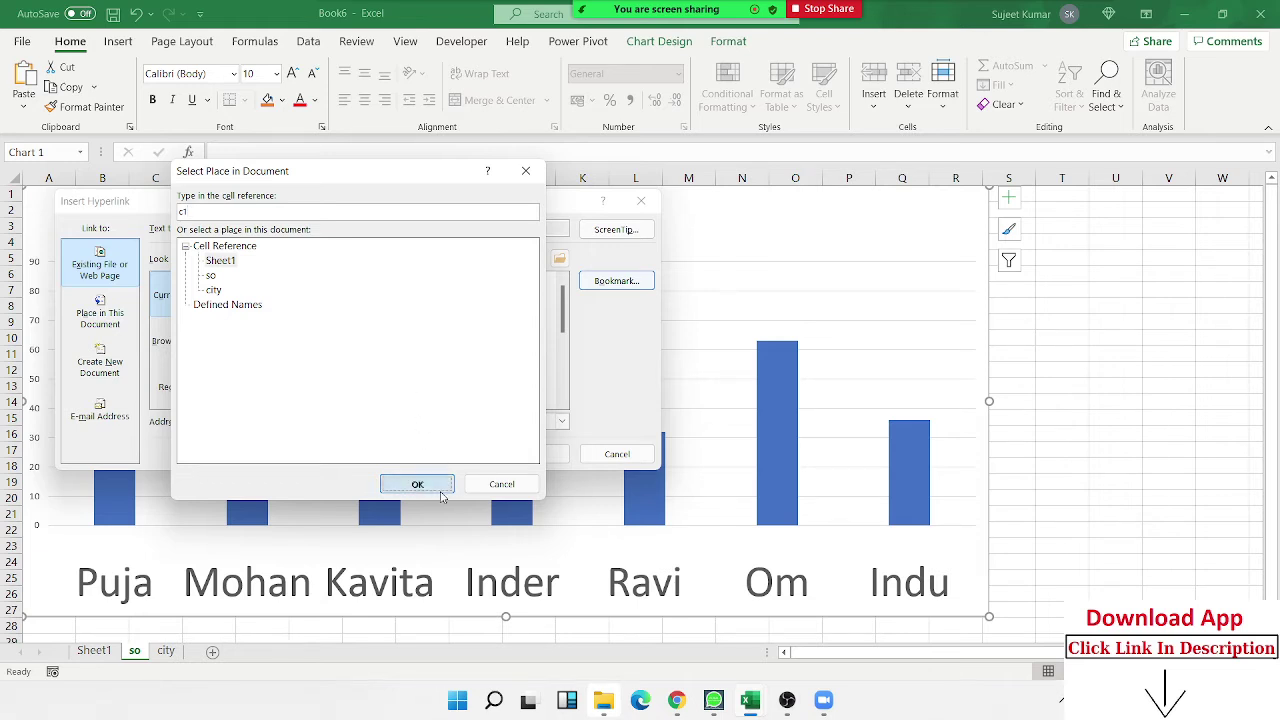
{"action": "left_click", "coordinate": [552, 455]}
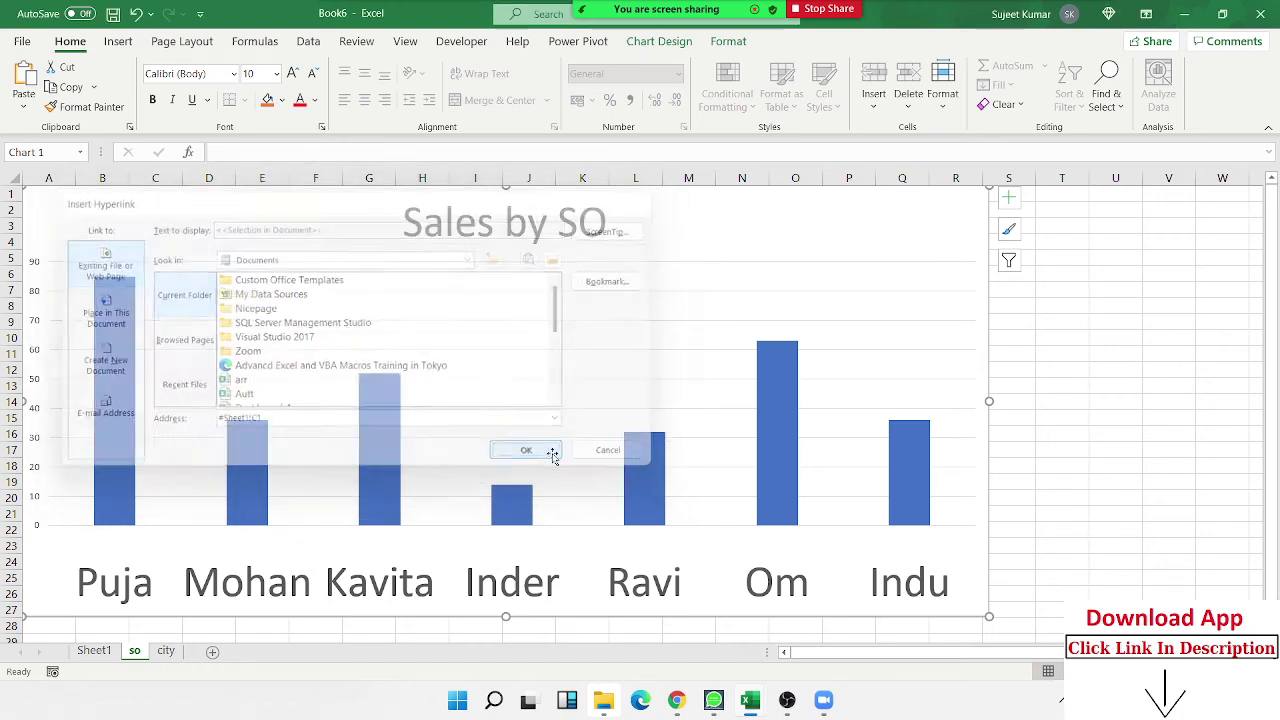
{"action": "left_click", "coordinate": [94, 651]}
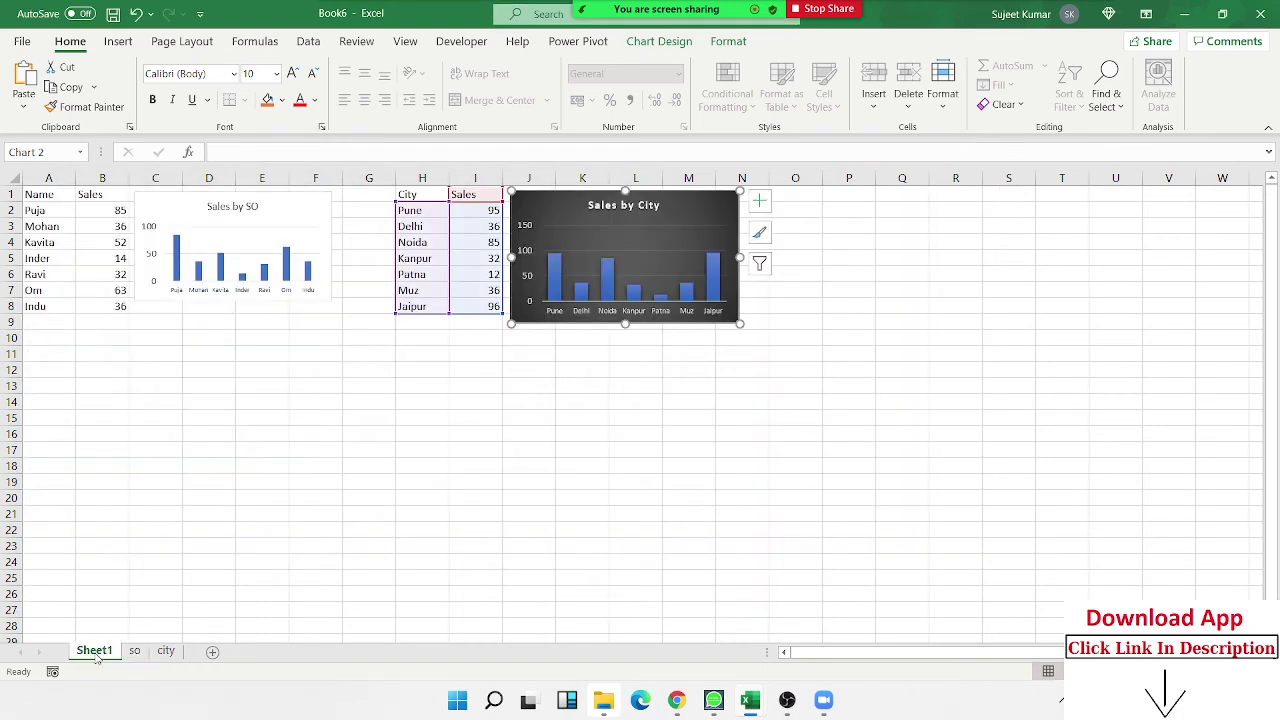
On the city sheet, hyperlink the whole Sales by City chart back to Sheet1 cell K1.
{"action": "left_click", "coordinate": [166, 651]}
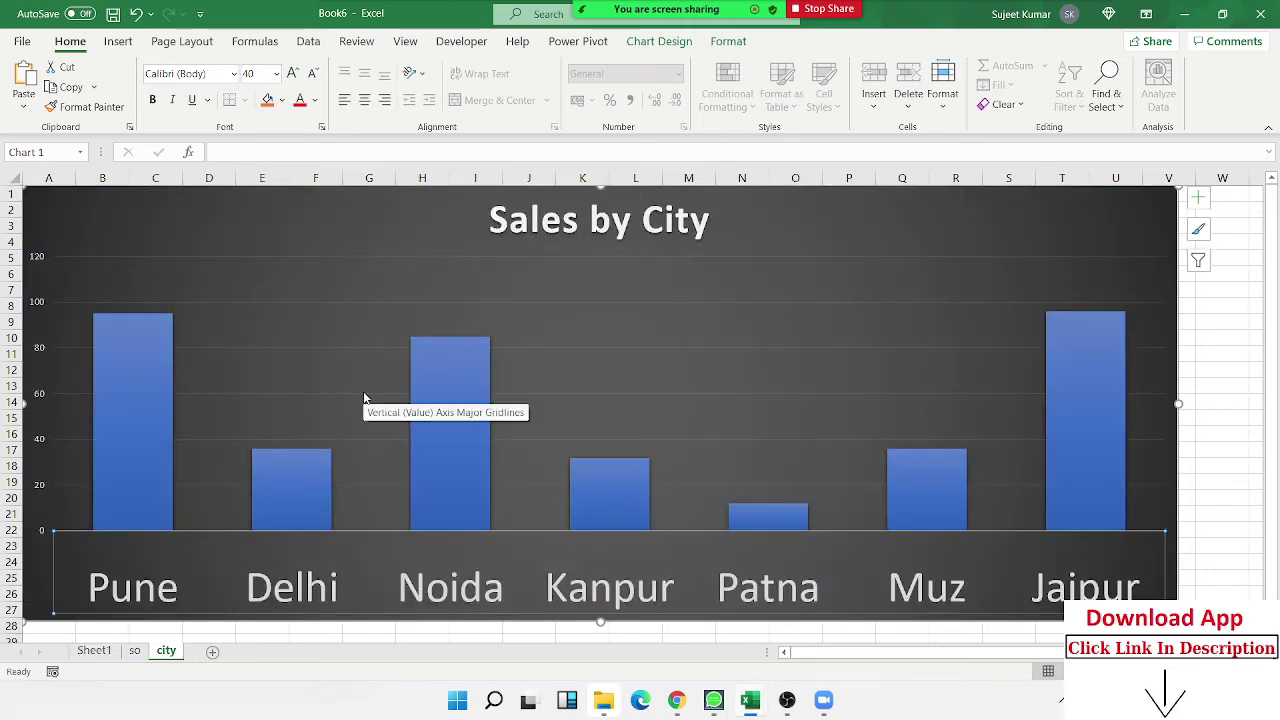
{"action": "left_click", "coordinate": [37, 598]}
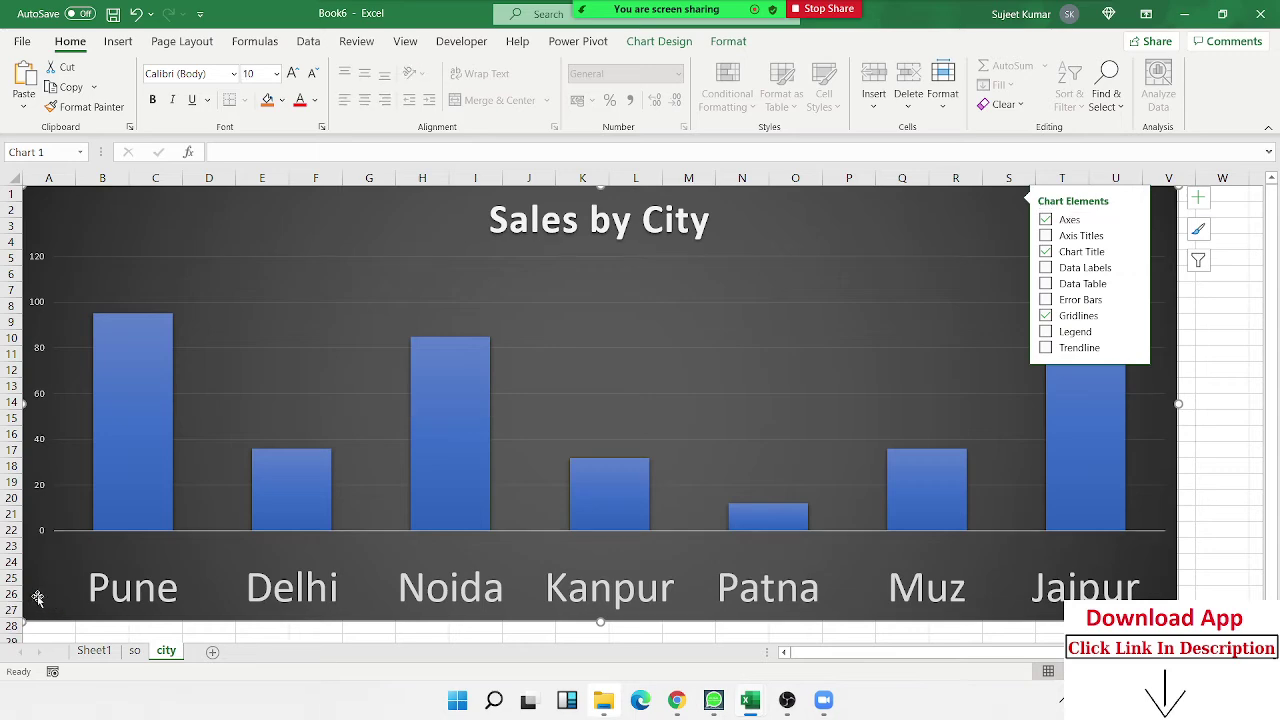
{"action": "key", "text": "ctrl+k"}
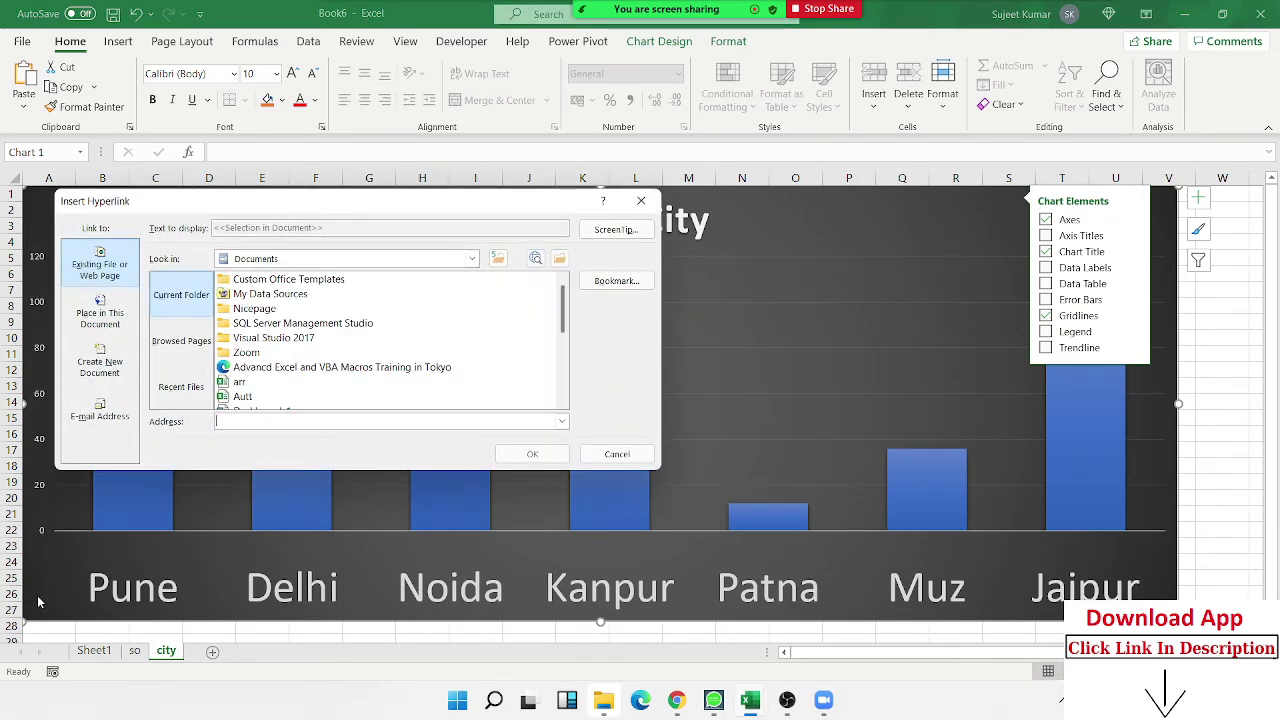
{"action": "left_click", "coordinate": [622, 281]}
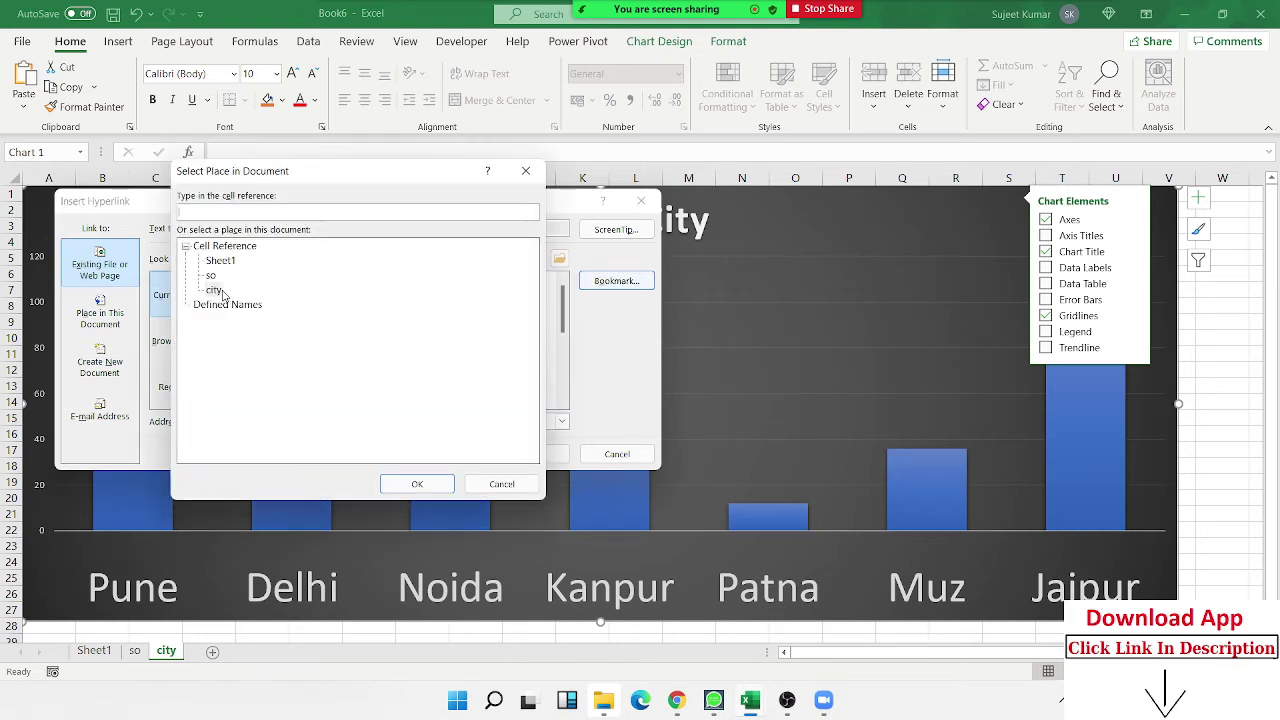
{"action": "left_click", "coordinate": [221, 261]}
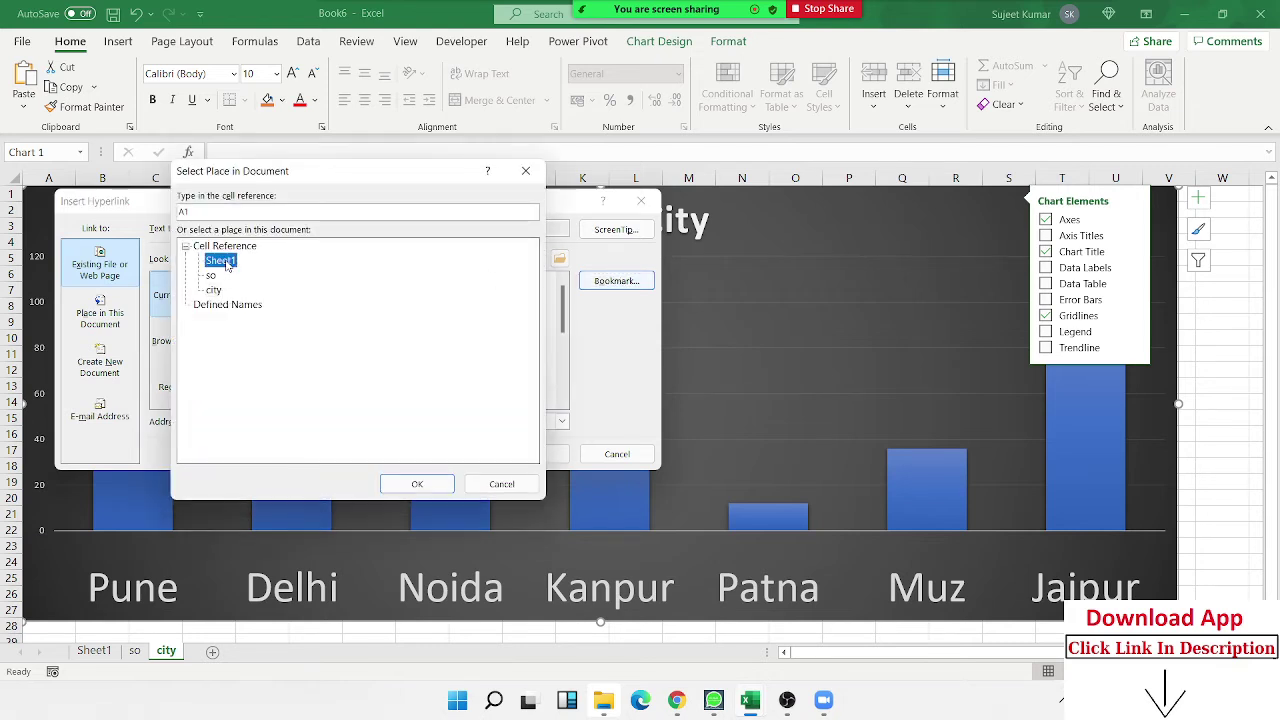
{"action": "left_click", "coordinate": [209, 213]}
{"action": "type", "text": "K"}
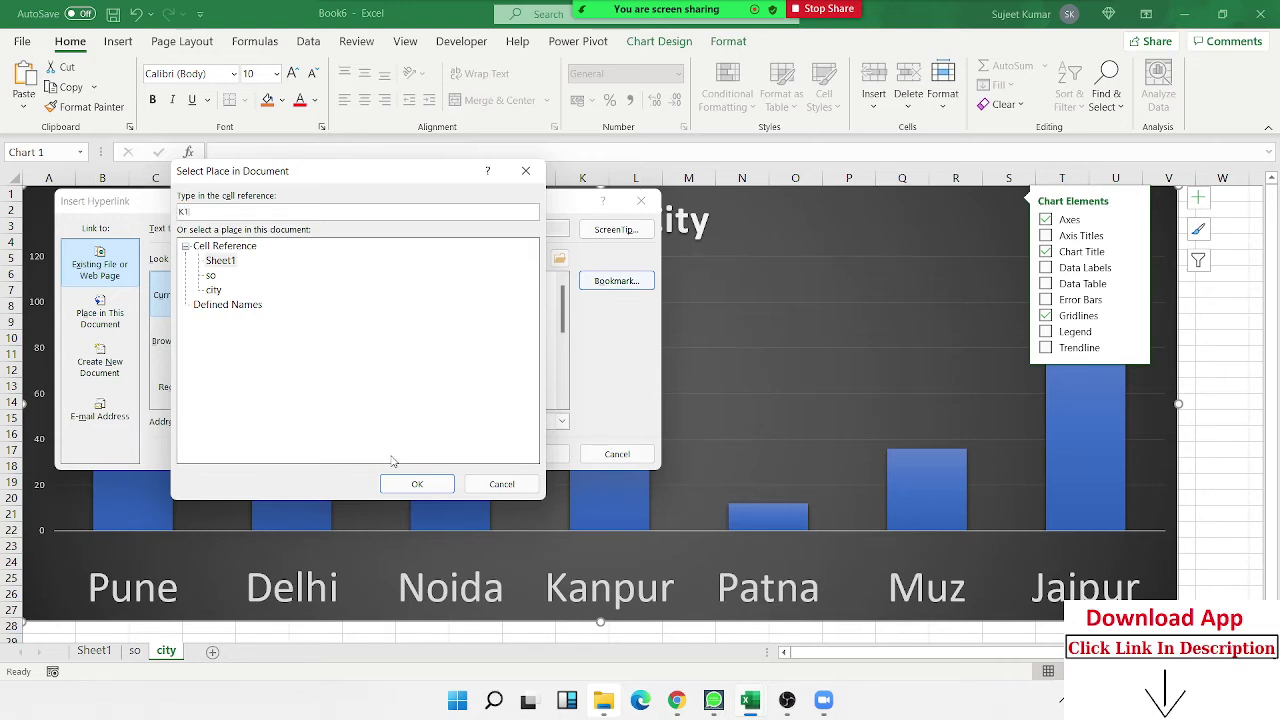
{"action": "left_click", "coordinate": [417, 485]}
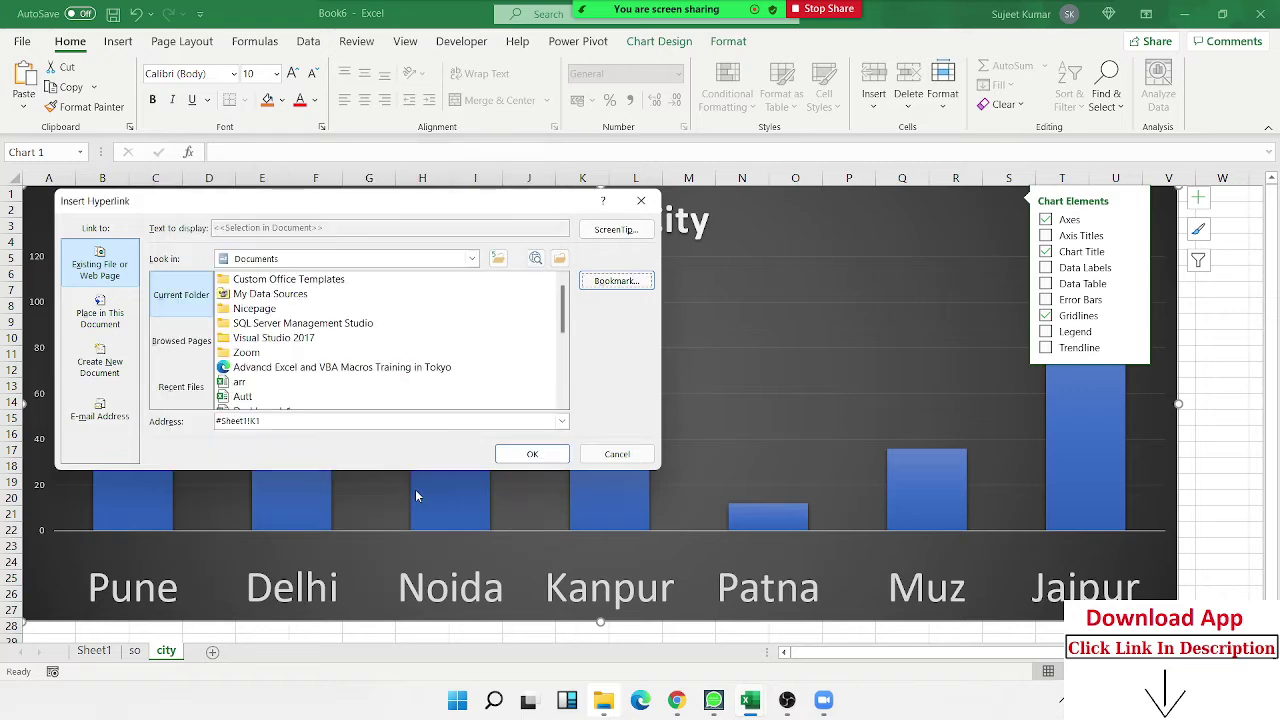
{"action": "left_click", "coordinate": [528, 456]}
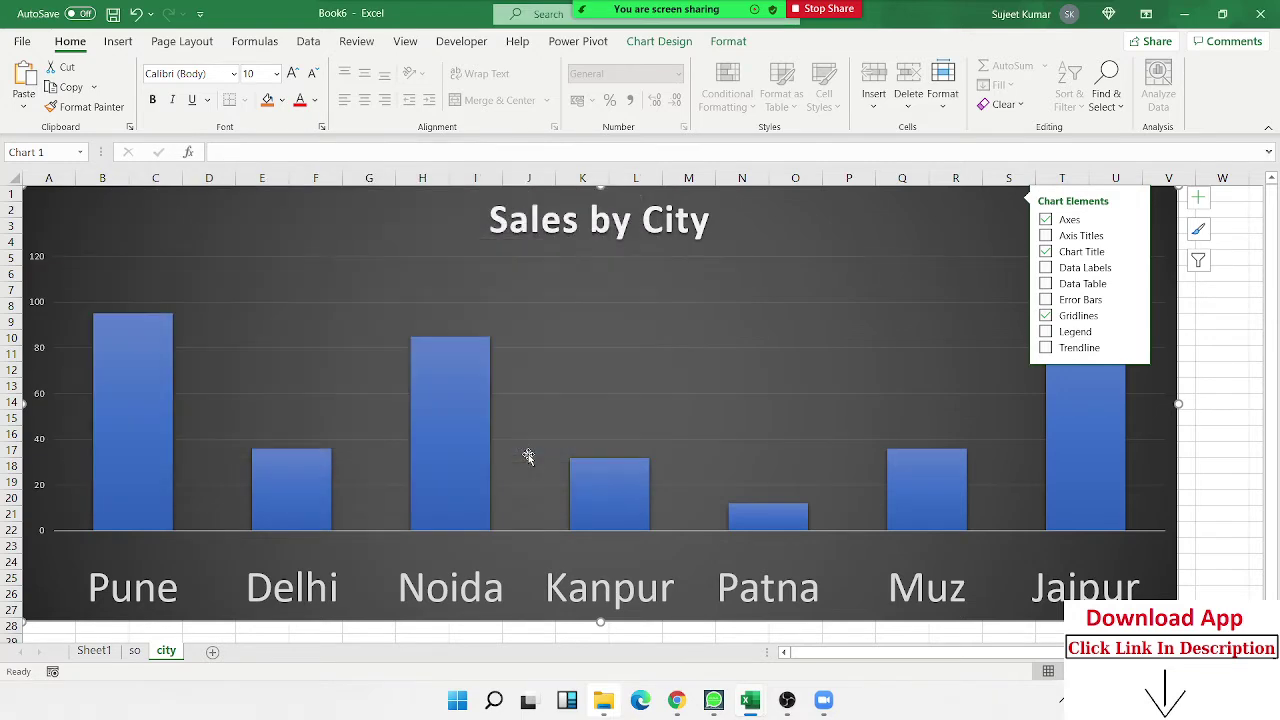
Test the Sales by SO chart link repeatedly, bouncing between Sheet1 and the so sheet.
{"action": "left_click", "coordinate": [96, 652]}
{"action": "left_click", "coordinate": [143, 543]}
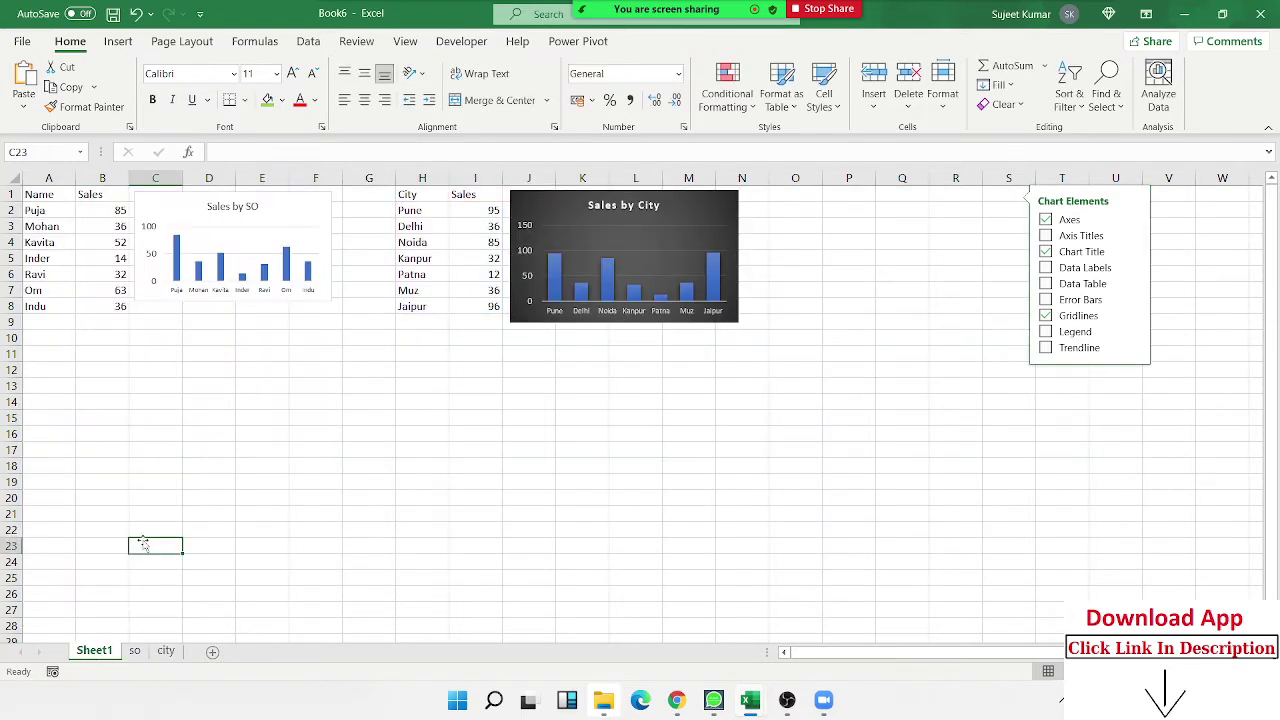
{"action": "left_click", "coordinate": [207, 230]}
{"action": "left_click", "coordinate": [208, 231]}
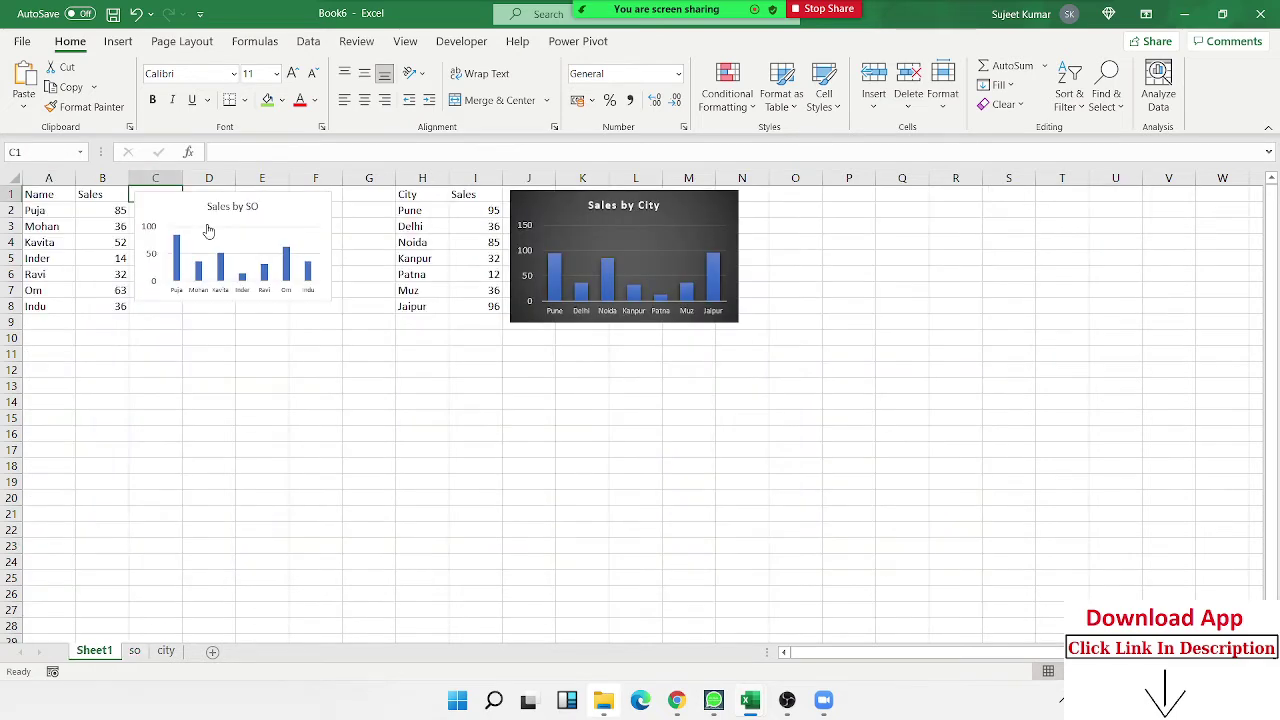
{"action": "left_click", "coordinate": [208, 231]}
{"action": "left_click", "coordinate": [208, 231]}
{"action": "left_click", "coordinate": [208, 231]}
{"action": "left_click", "coordinate": [208, 231]}
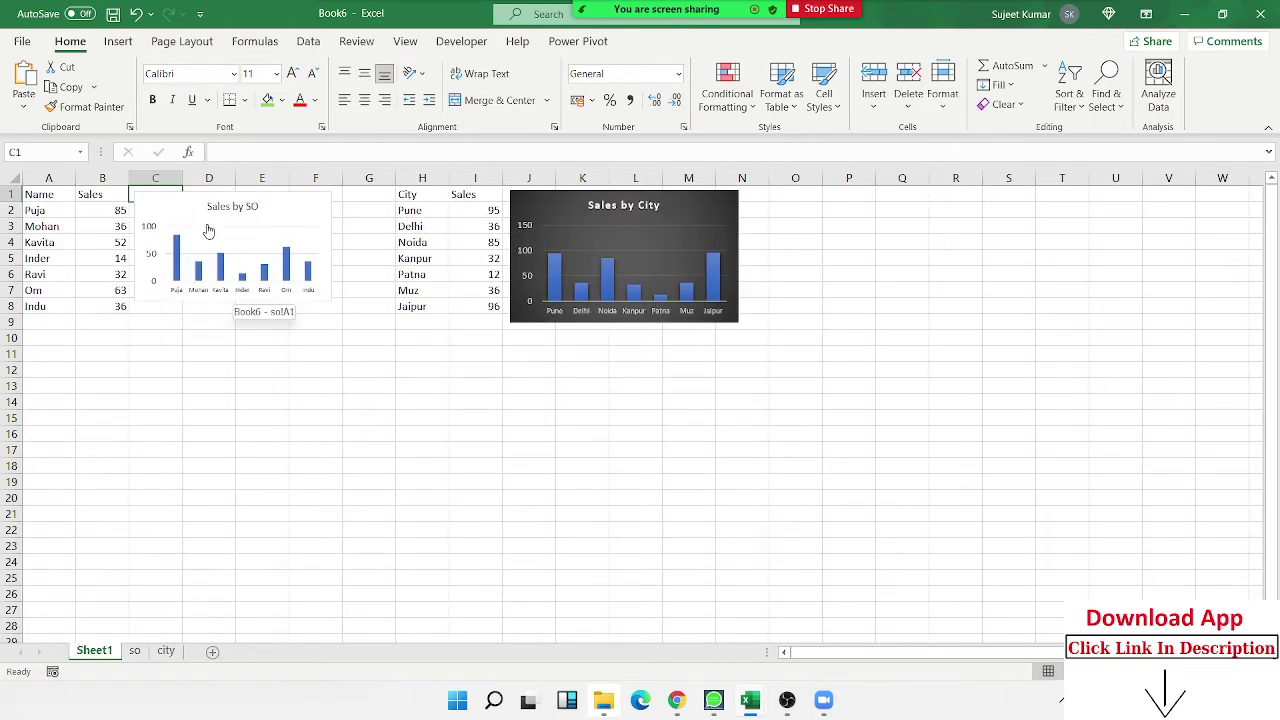
{"action": "left_click", "coordinate": [208, 231]}
{"action": "left_click", "coordinate": [208, 231]}
{"action": "left_click", "coordinate": [208, 231]}
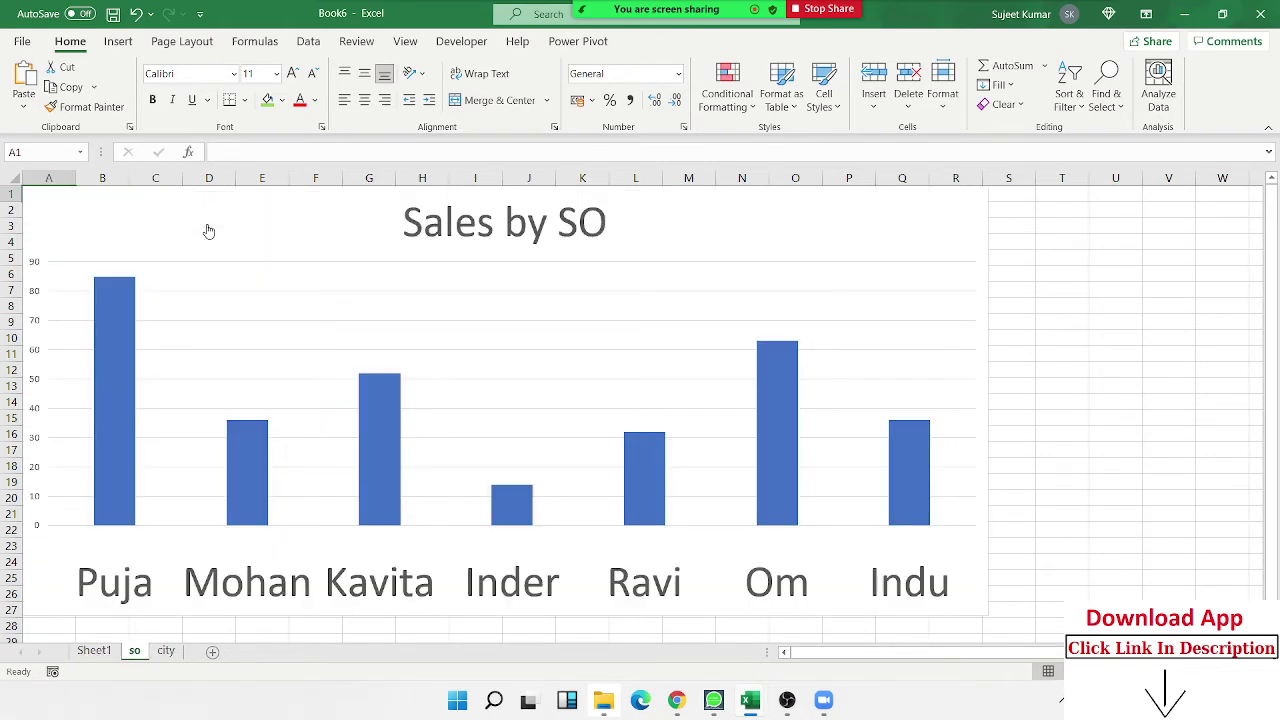
{"action": "left_click", "coordinate": [208, 231]}
{"action": "left_click", "coordinate": [208, 231]}
{"action": "left_click", "coordinate": [208, 231]}
Test the Sales by City chart link round trip between Sheet1 and the city sheet.
{"action": "left_click", "coordinate": [546, 218]}
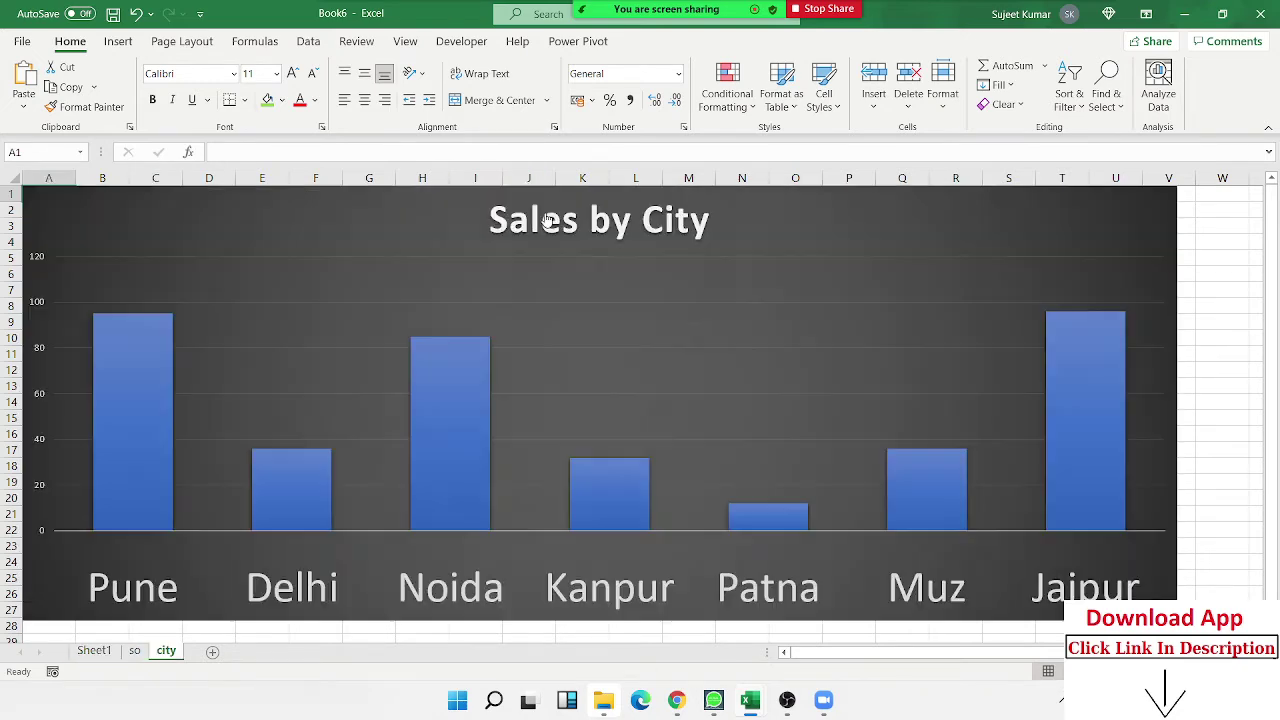
{"action": "left_click", "coordinate": [547, 220]}
{"action": "left_click", "coordinate": [546, 219]}
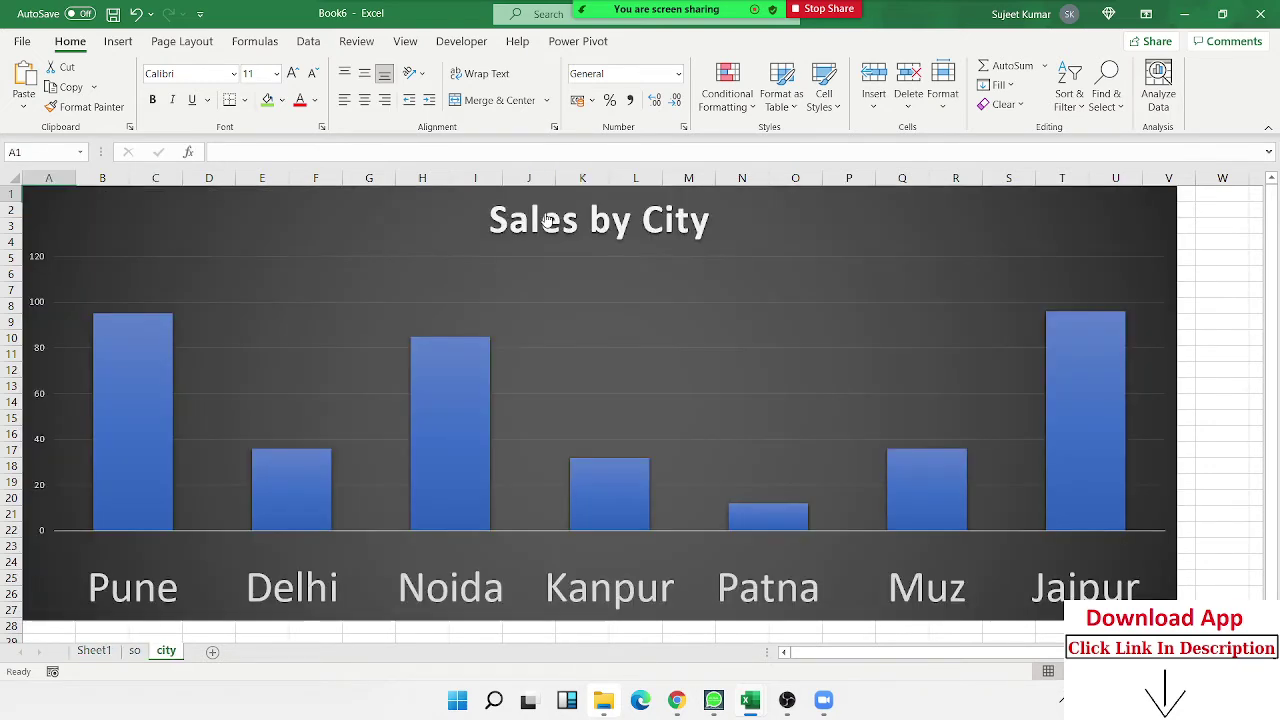
{"action": "left_click", "coordinate": [546, 219]}
{"action": "left_click", "coordinate": [546, 219]}
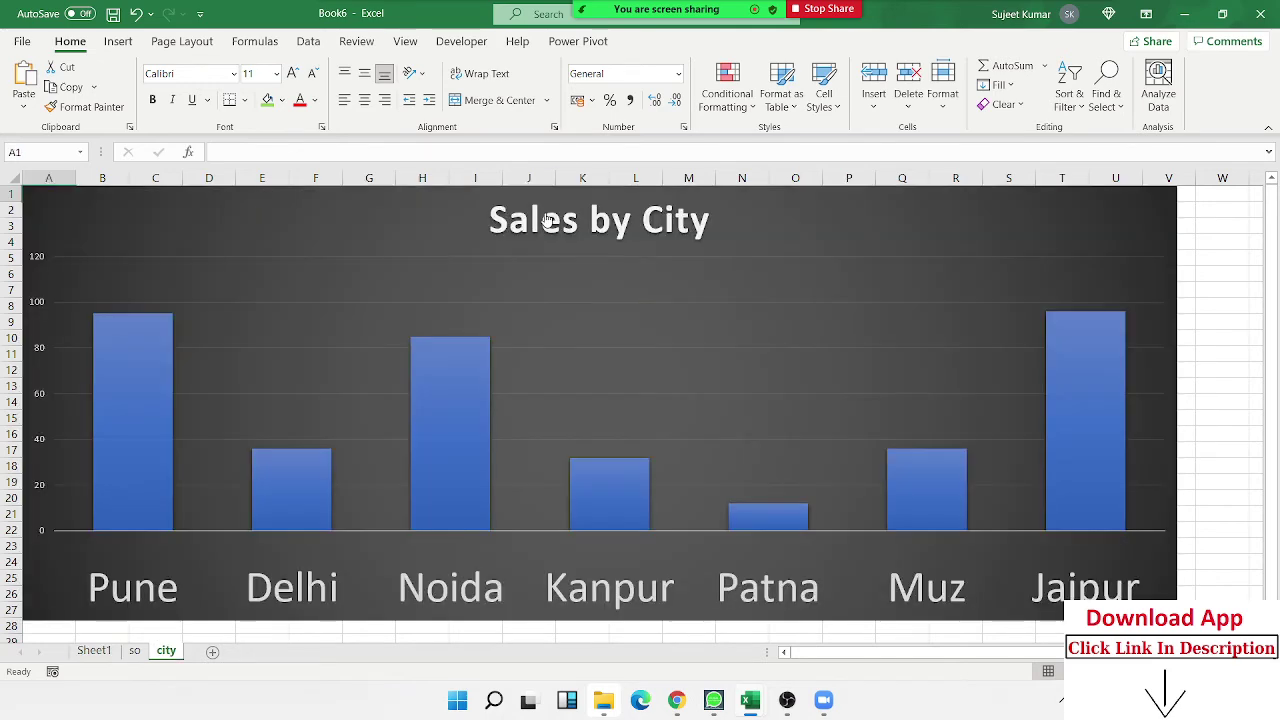
{"action": "left_click", "coordinate": [546, 219]}
{"action": "left_click", "coordinate": [546, 219]}
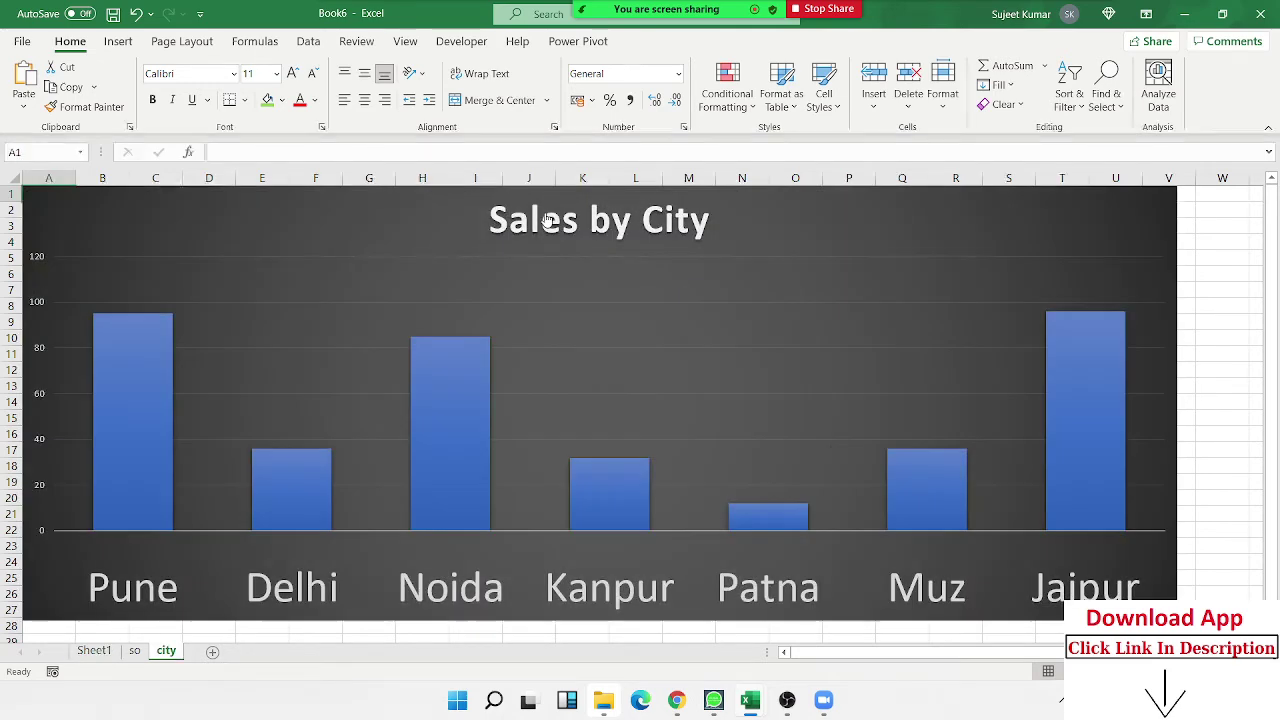
{"action": "left_click", "coordinate": [389, 230]}
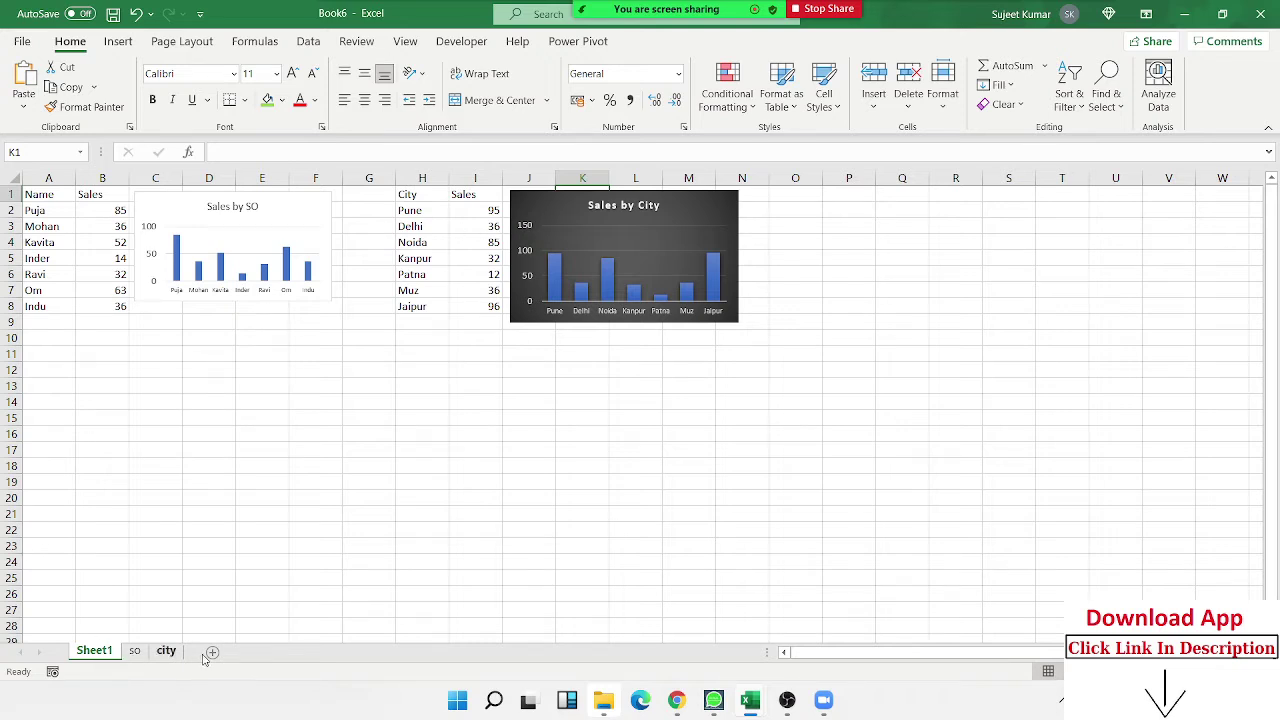
Follow the Sales by SO link a few more times, ending on the so sheet's full-size chart.
{"action": "left_click", "coordinate": [314, 220]}
{"action": "left_click", "coordinate": [314, 220]}
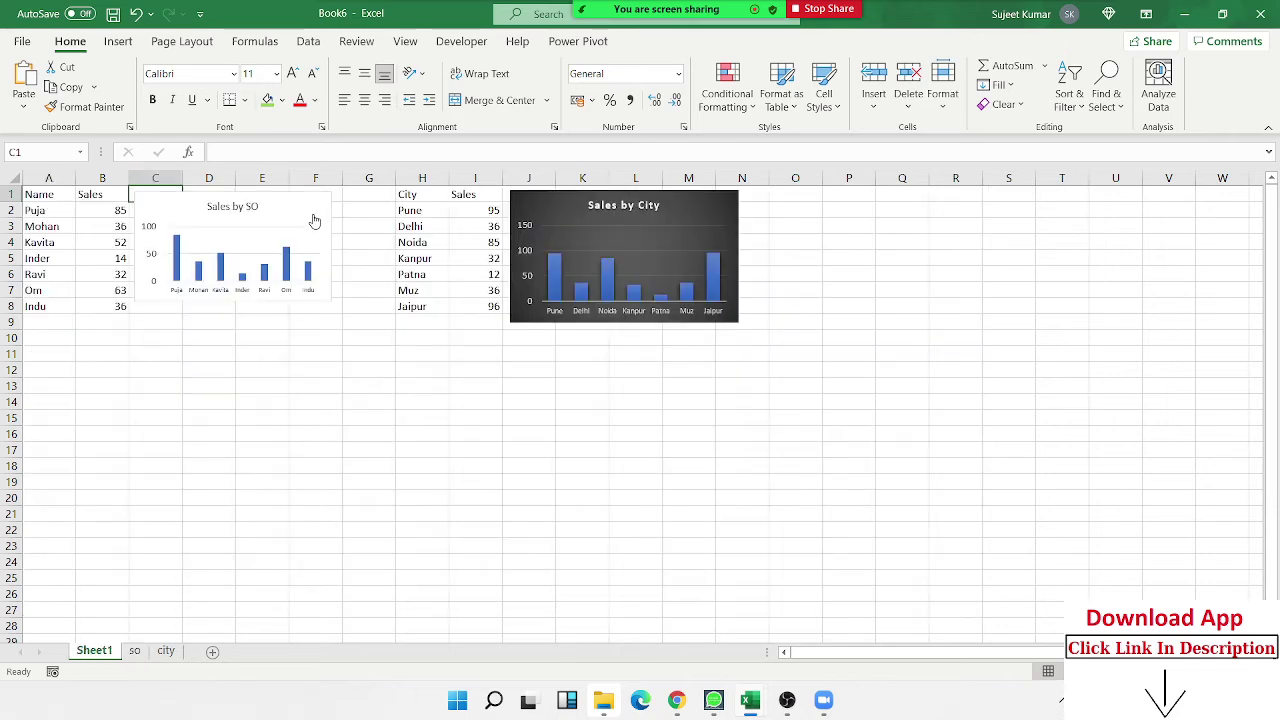
{"action": "left_click", "coordinate": [314, 220]}
{"action": "left_click", "coordinate": [314, 220]}
{"action": "left_click", "coordinate": [314, 220]}
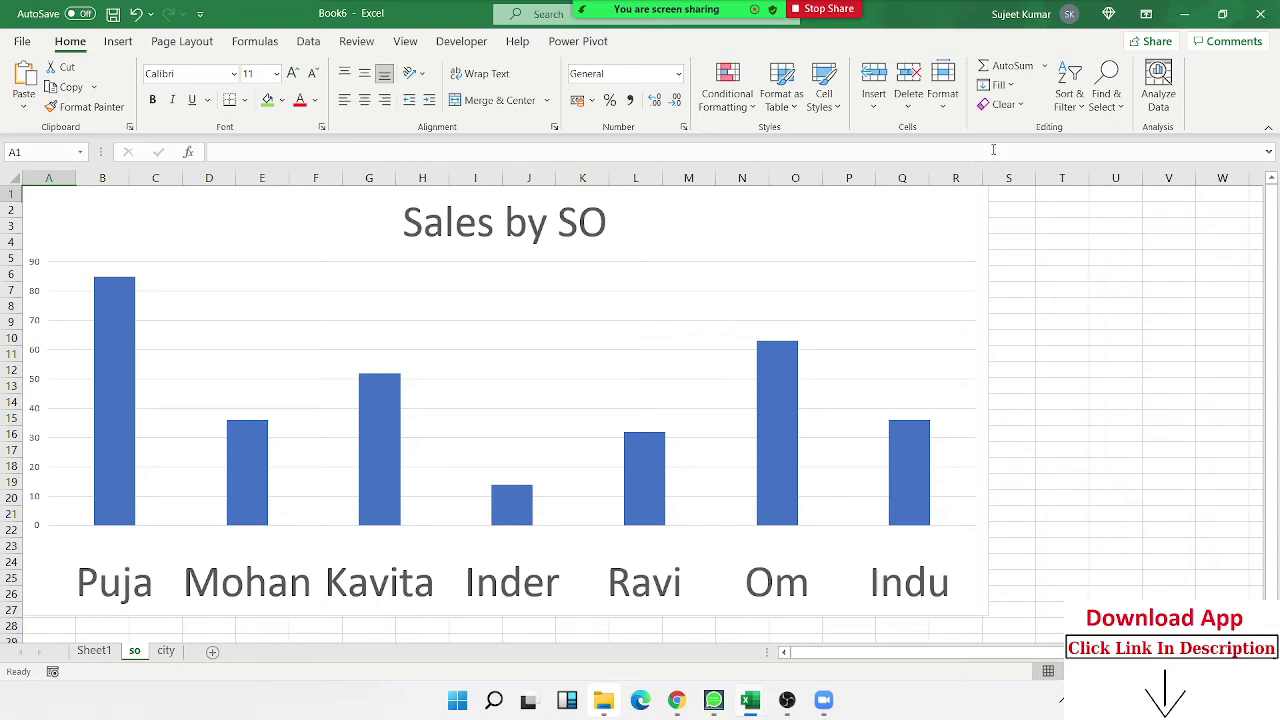
Hide columns S through XFD on the so sheet.
{"action": "left_click", "coordinate": [1007, 180]}
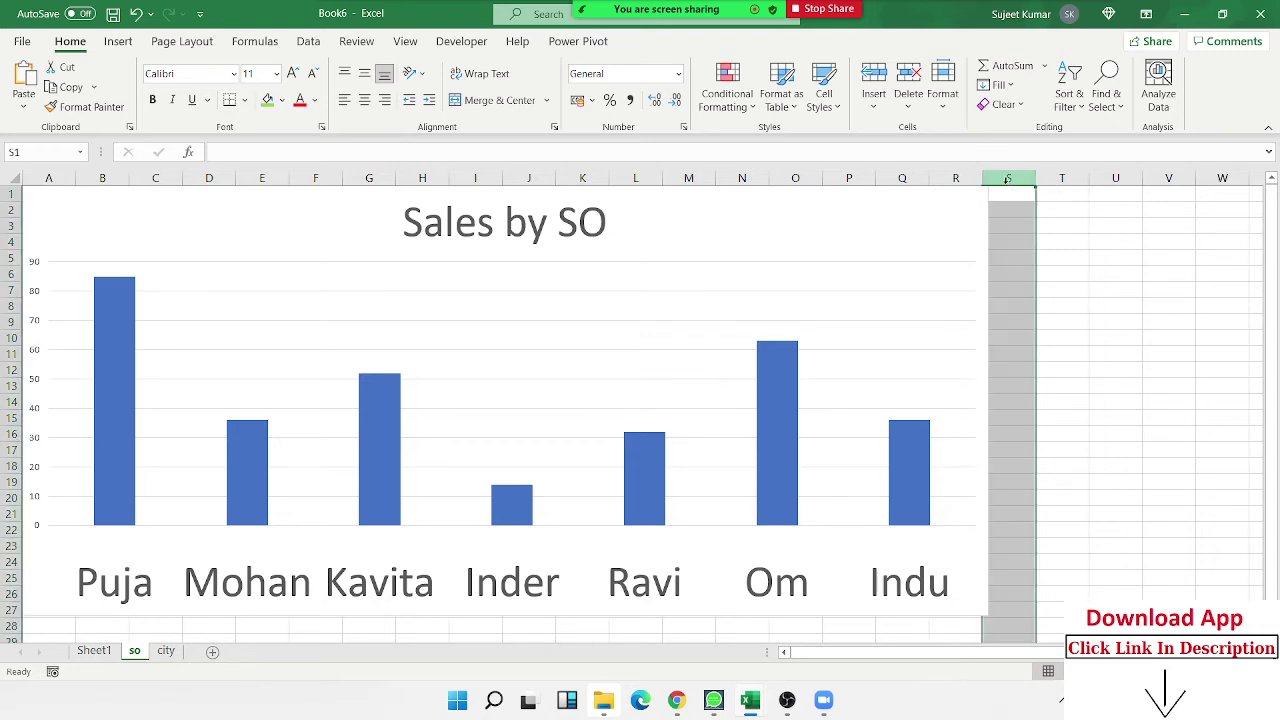
{"action": "left_click_drag", "start_coordinate": [1015, 180], "coordinate": [1030, 185]}
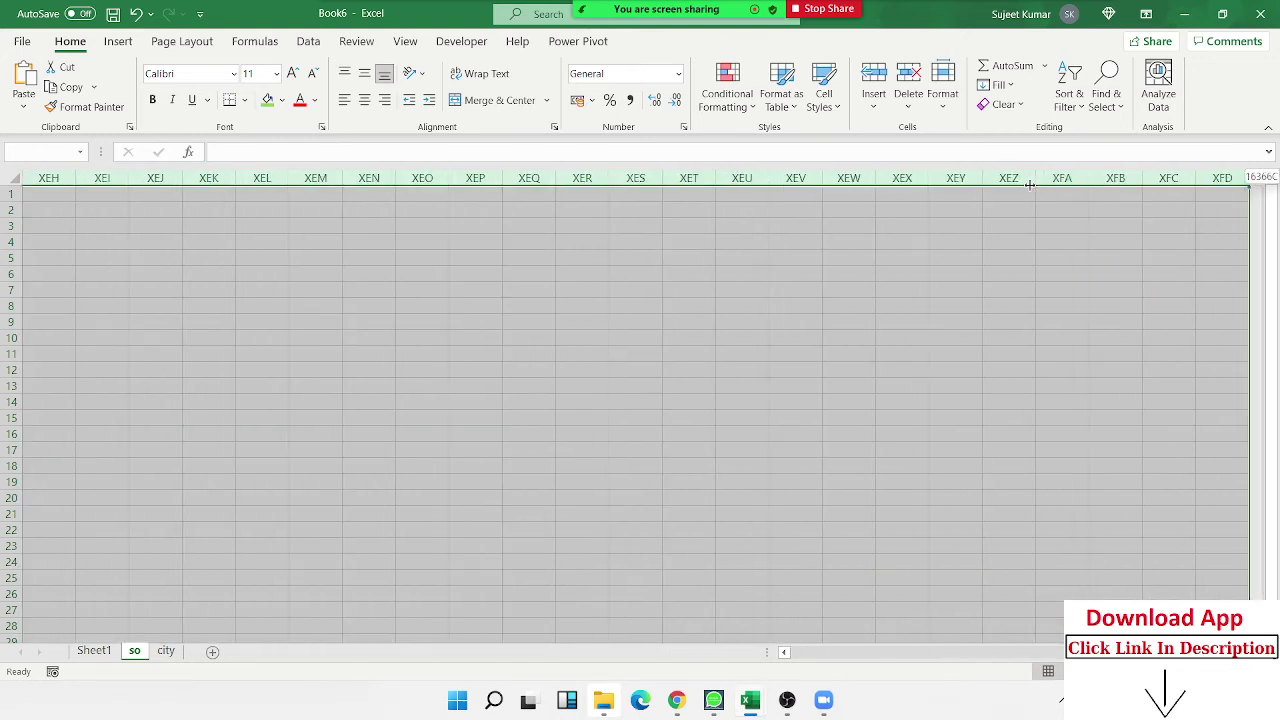
{"action": "right_click", "coordinate": [815, 169]}
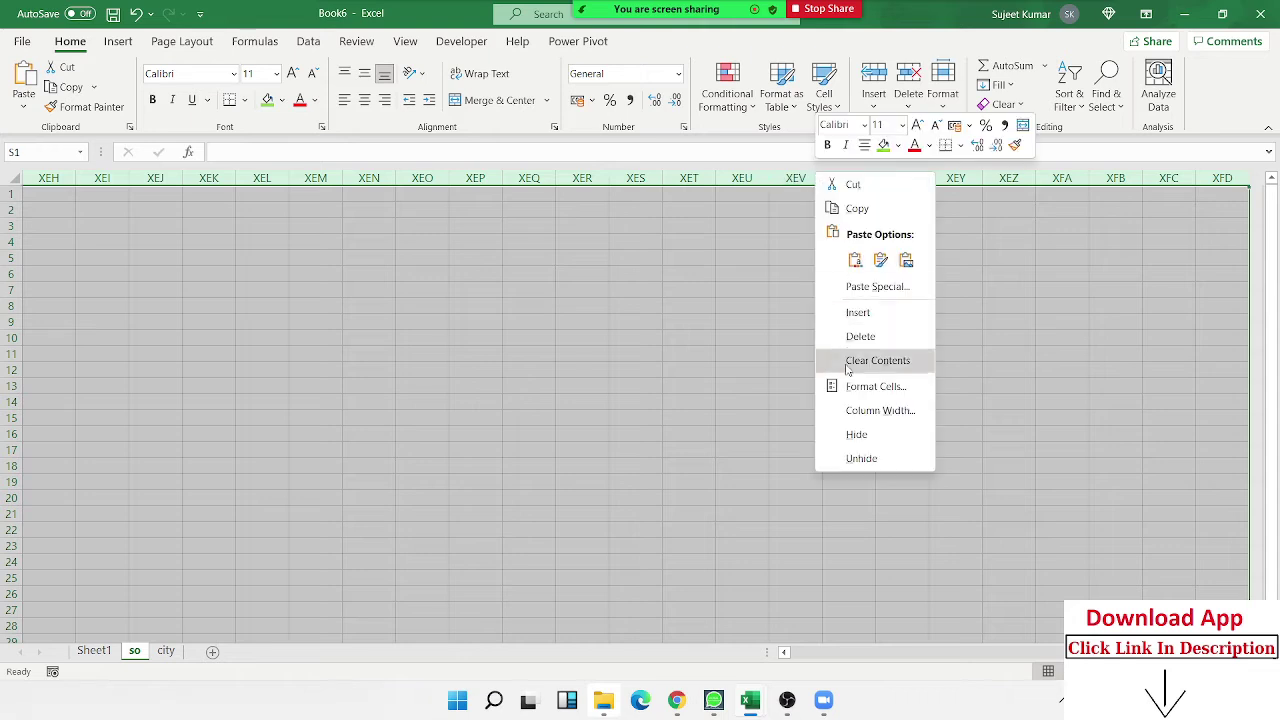
{"action": "left_click", "coordinate": [858, 436]}
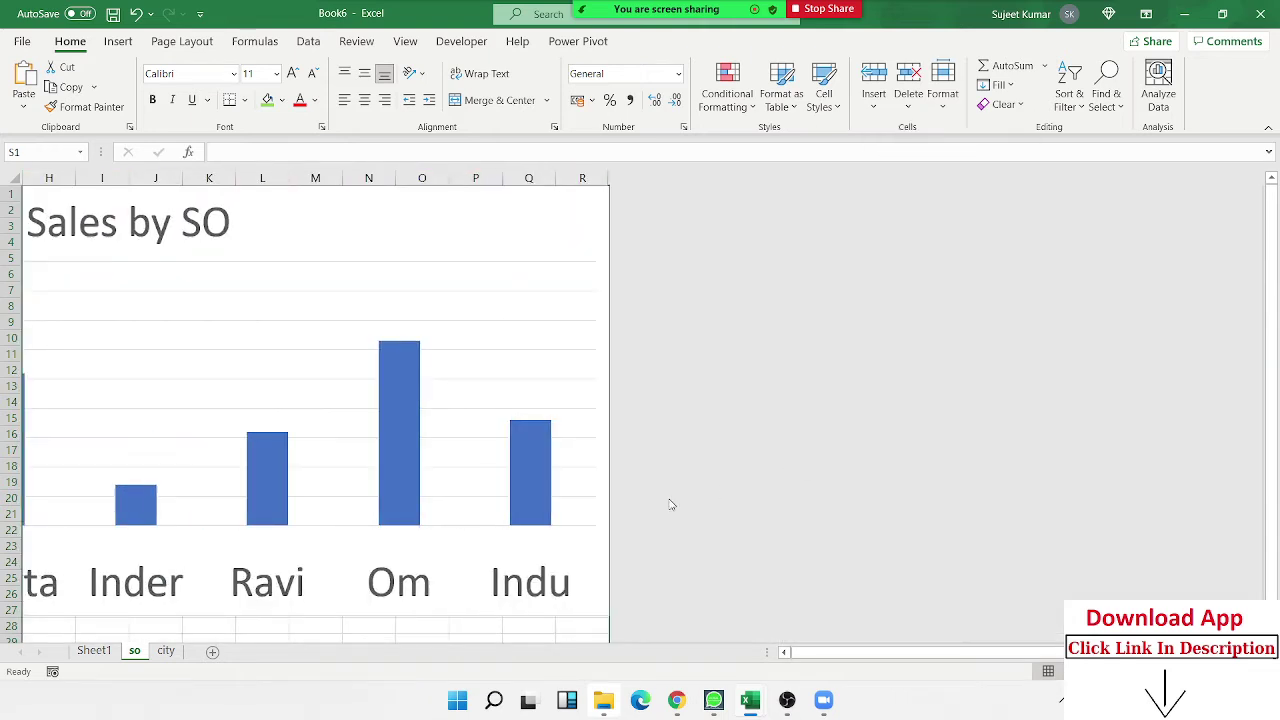
Hide rows 28 to the bottom of the so sheet and return to the top-left.
{"action": "key", "text": "Down"}
{"action": "key", "text": "Down"}
{"action": "key", "text": "Down"}
{"action": "key", "text": "Down"}
{"action": "key", "text": "Down"}
{"action": "key", "text": "Down"}
{"action": "key", "text": "Down"}
{"action": "key", "text": "Down"}
{"action": "key", "text": "Down"}
{"action": "key", "text": "Down"}
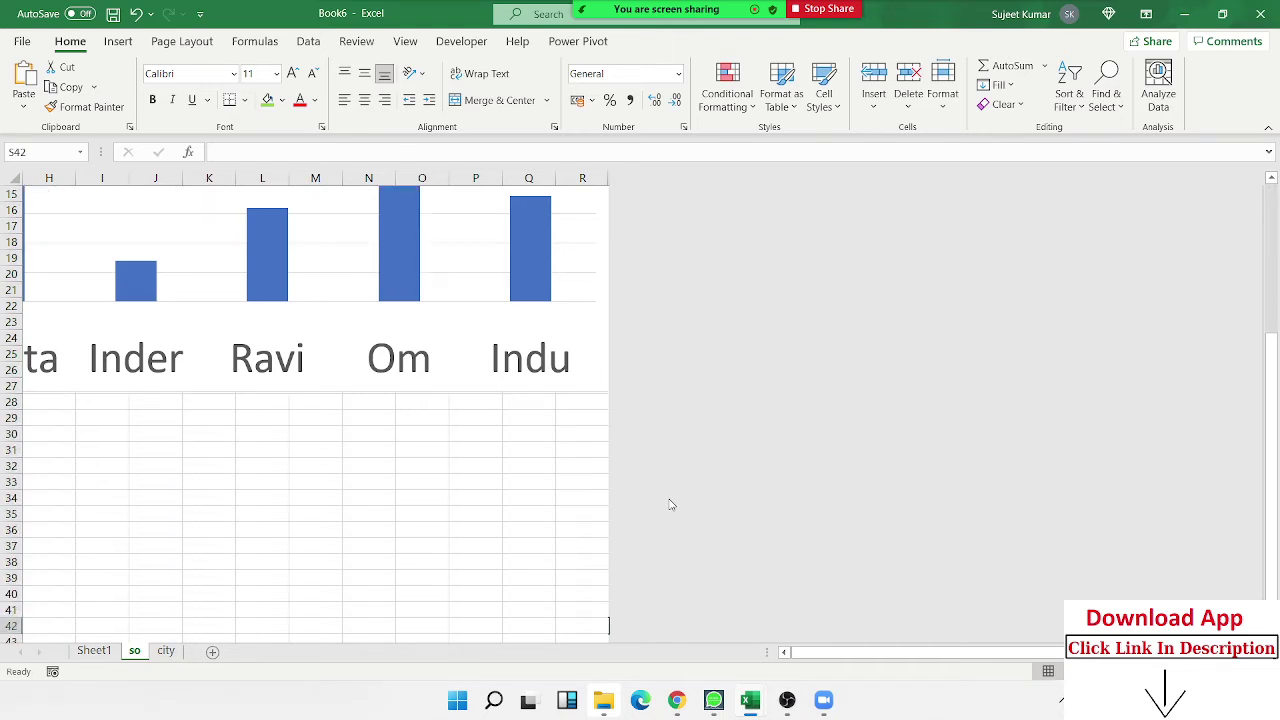
{"action": "left_click", "coordinate": [11, 401]}
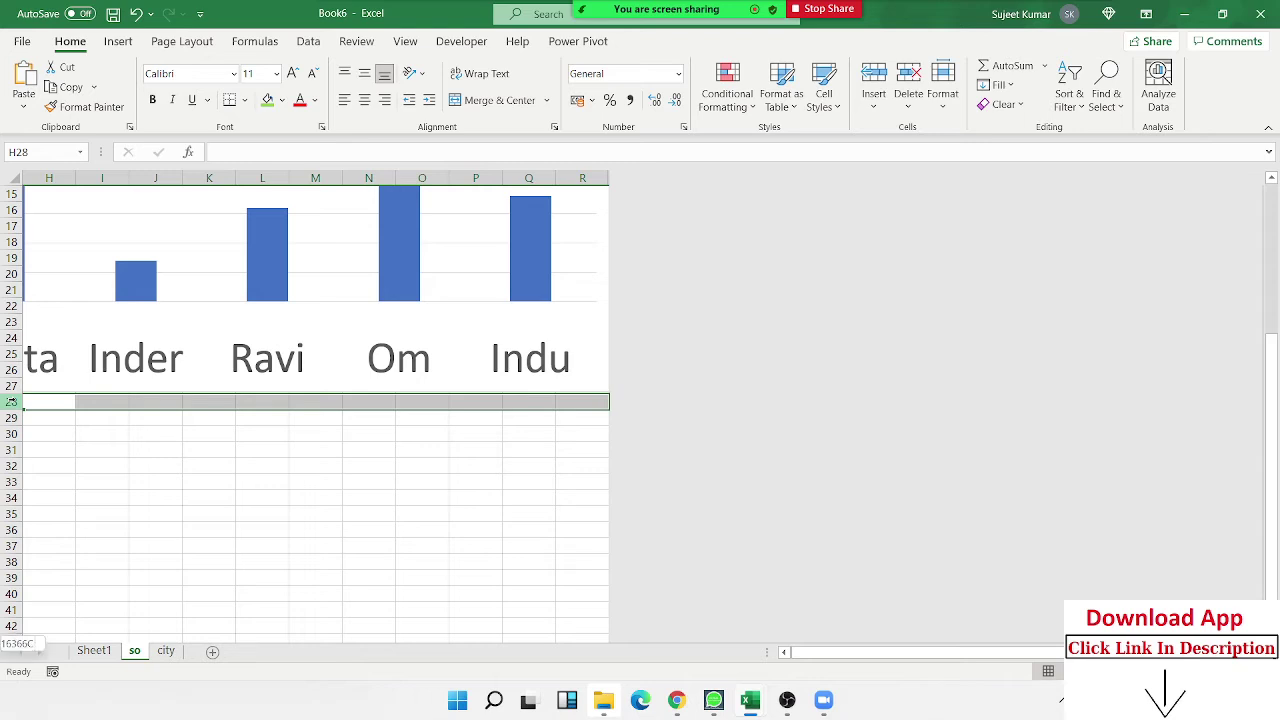
{"action": "key", "text": "ctrl+shift+Down"}
{"action": "right_click", "coordinate": [9, 401]}
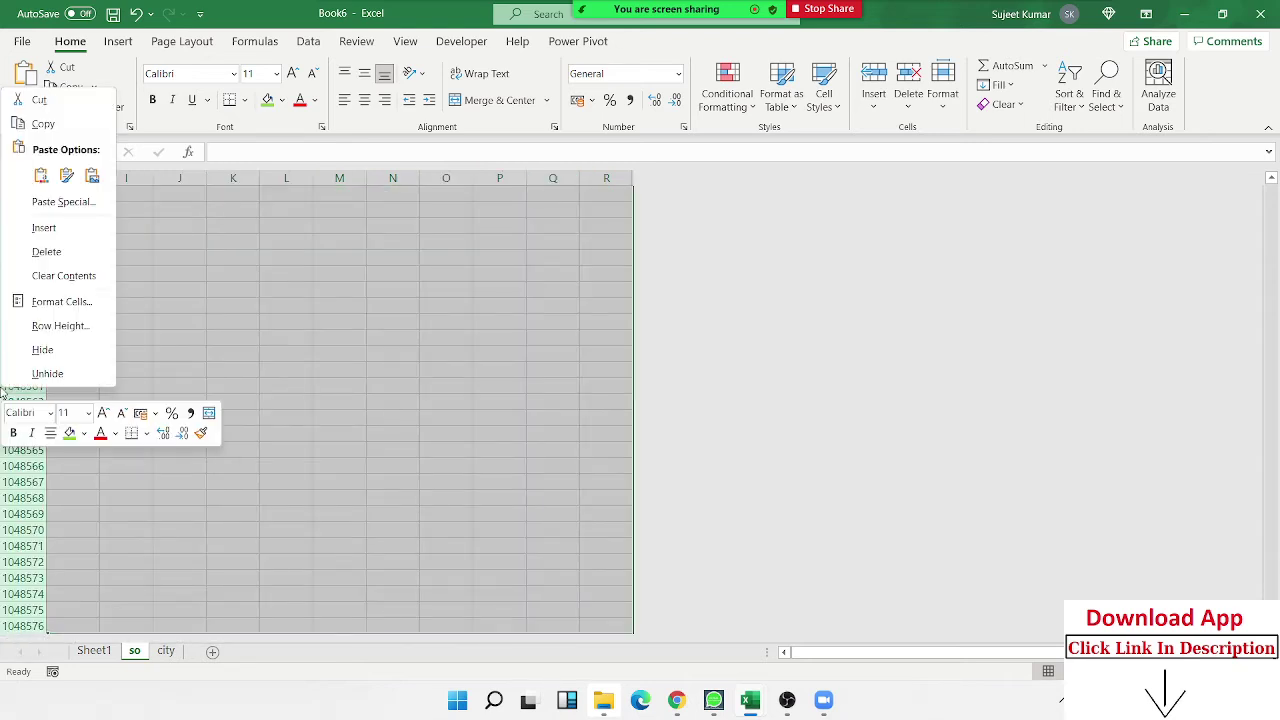
{"action": "left_click", "coordinate": [54, 351]}
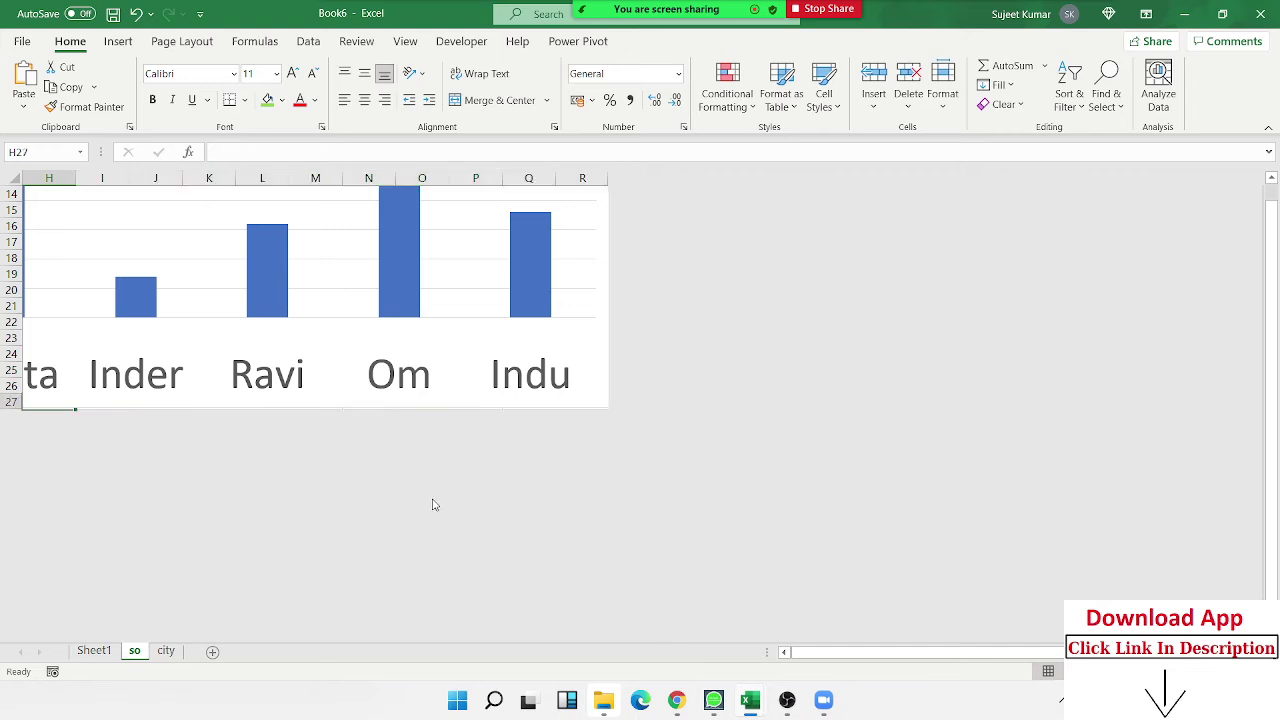
{"action": "key", "text": "ctrl+Up"}
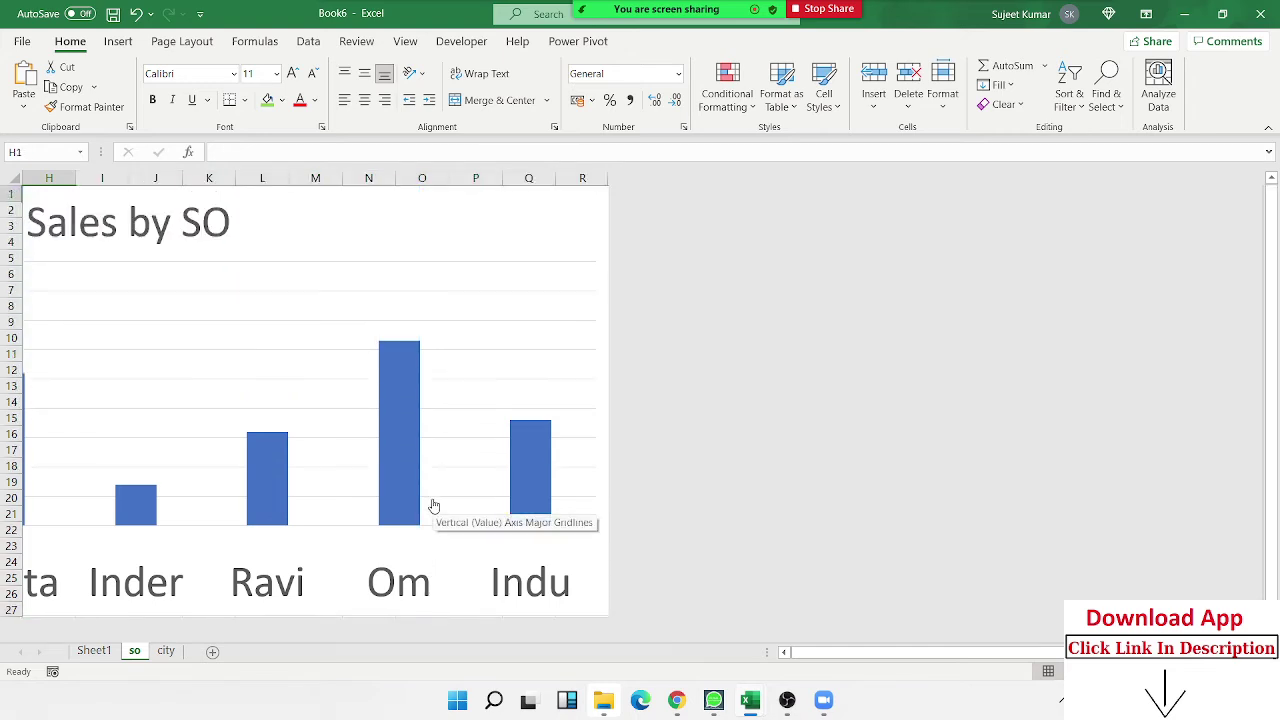
{"action": "key", "text": "ctrl+Left"}
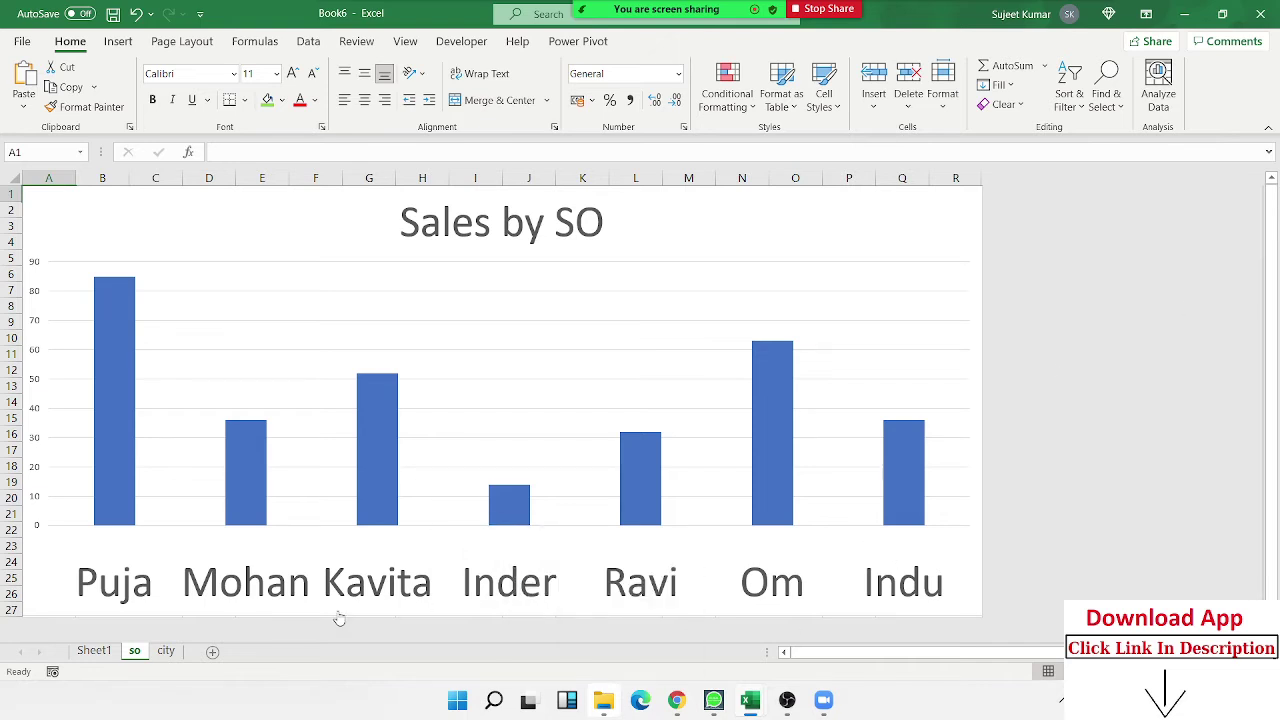
Select columns W through XFD on the city sheet and hide them.
{"action": "left_click", "coordinate": [165, 655]}
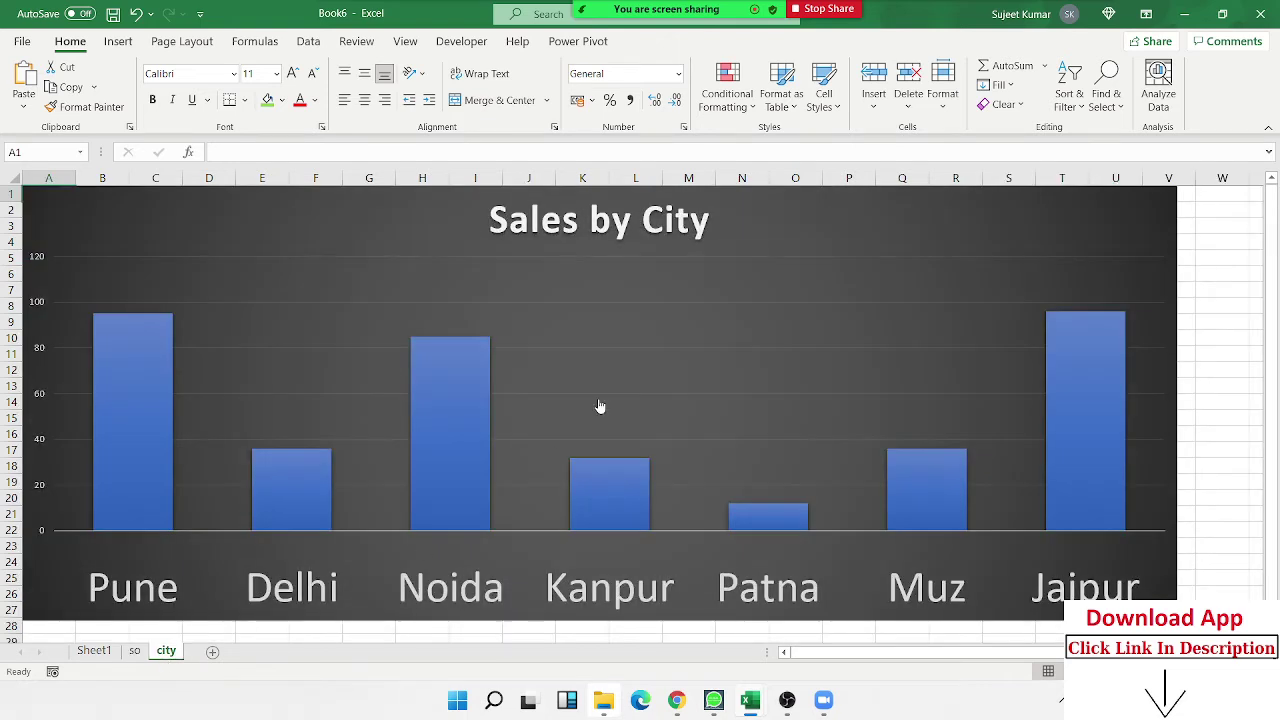
{"action": "left_click", "coordinate": [1224, 177]}
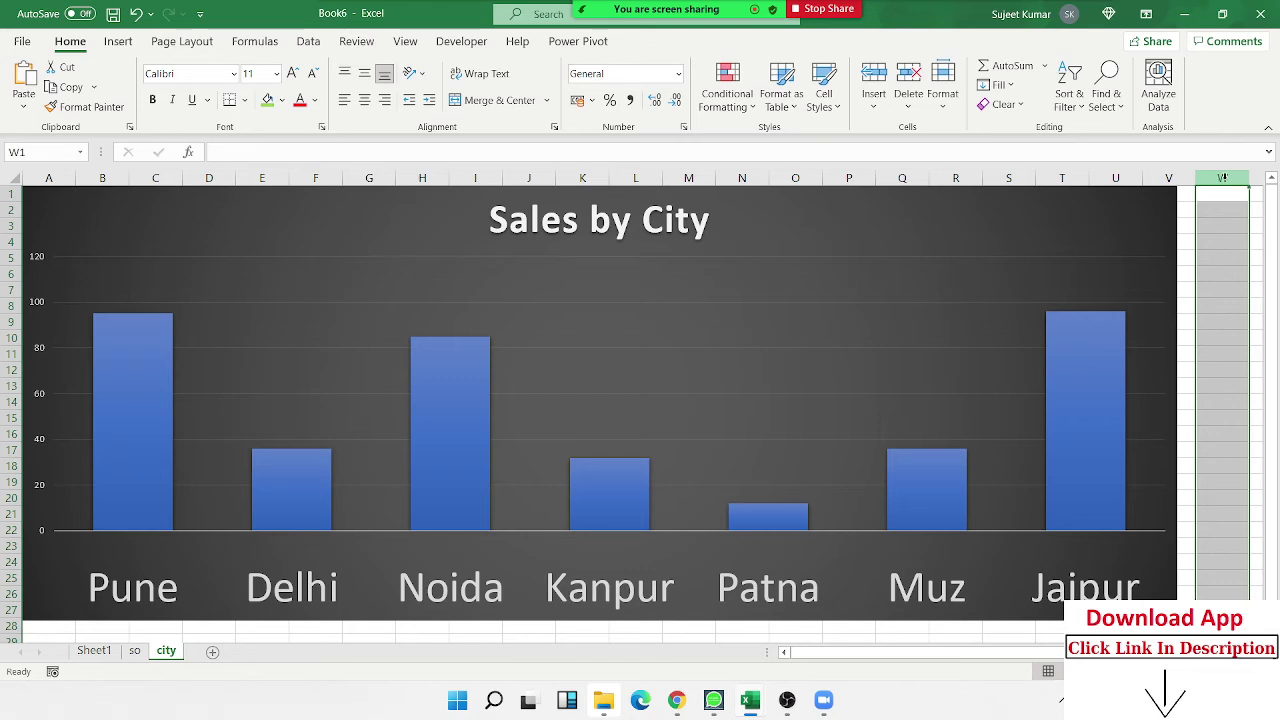
{"action": "key", "text": "ctrl+shift+Right"}
{"action": "left_click_drag", "start_coordinate": [1224, 177], "coordinate": [1224, 178]}
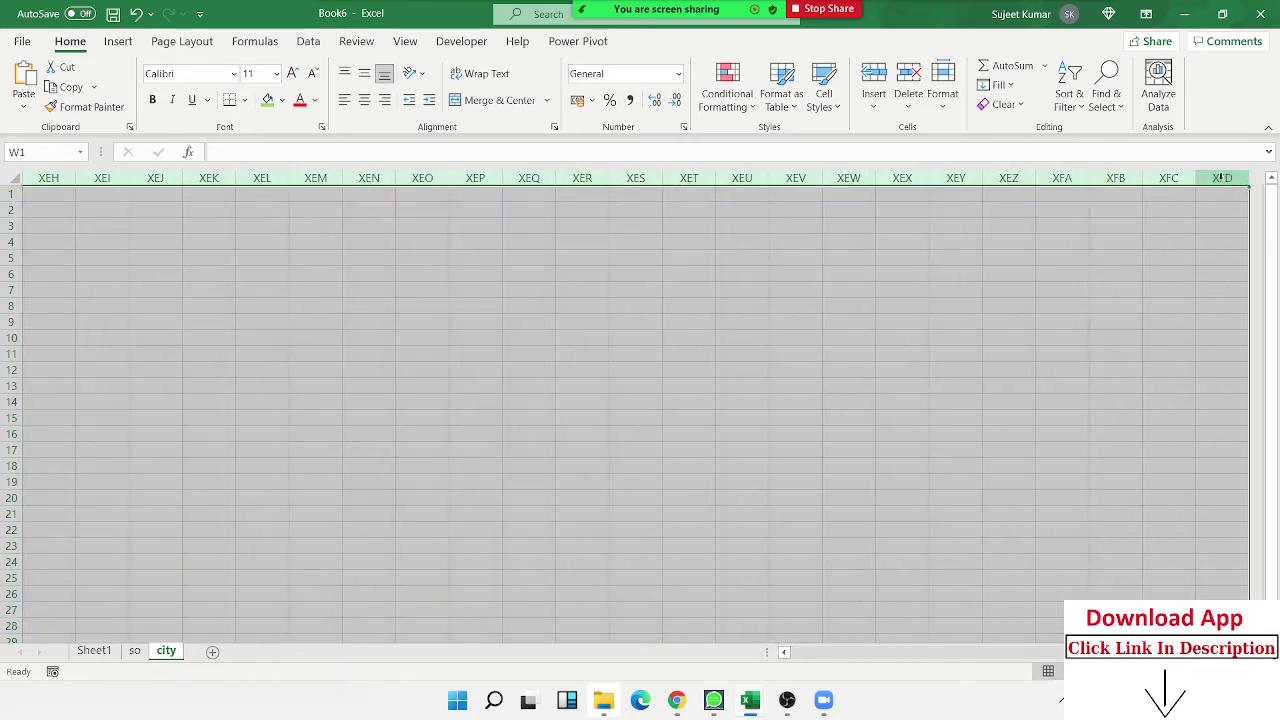
{"action": "right_click", "coordinate": [1129, 177]}
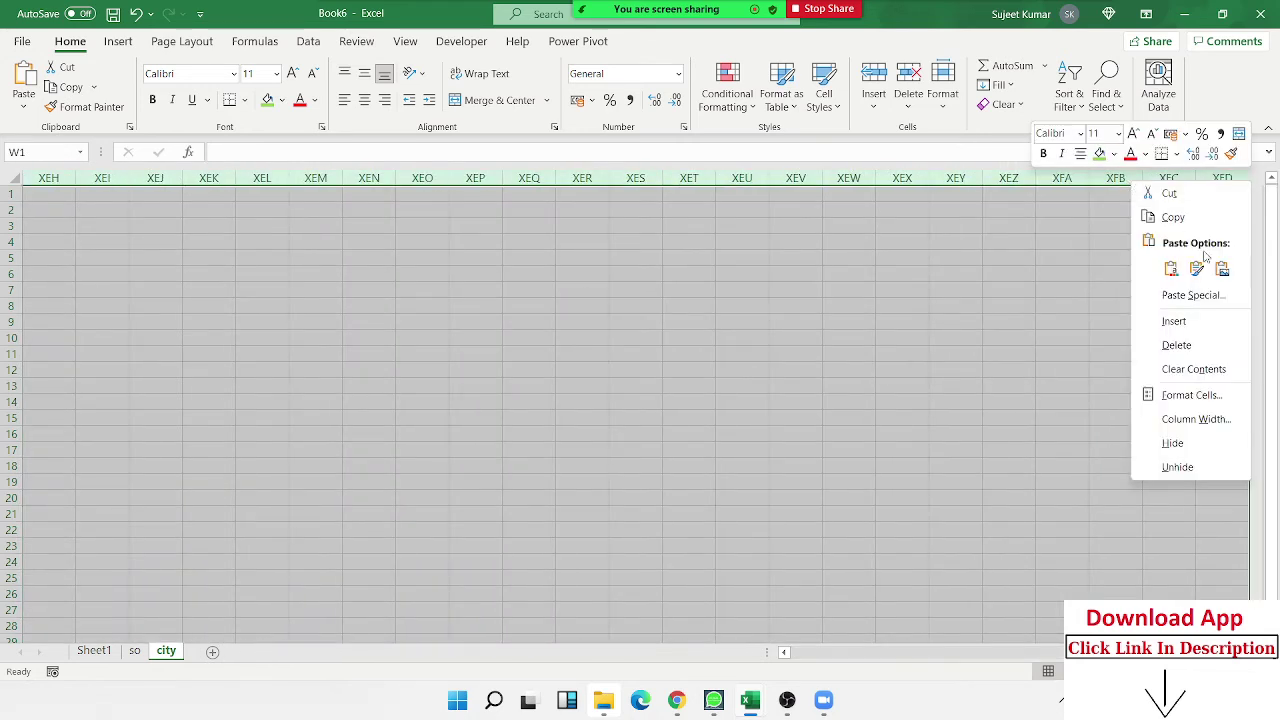
{"action": "left_click", "coordinate": [1173, 444]}
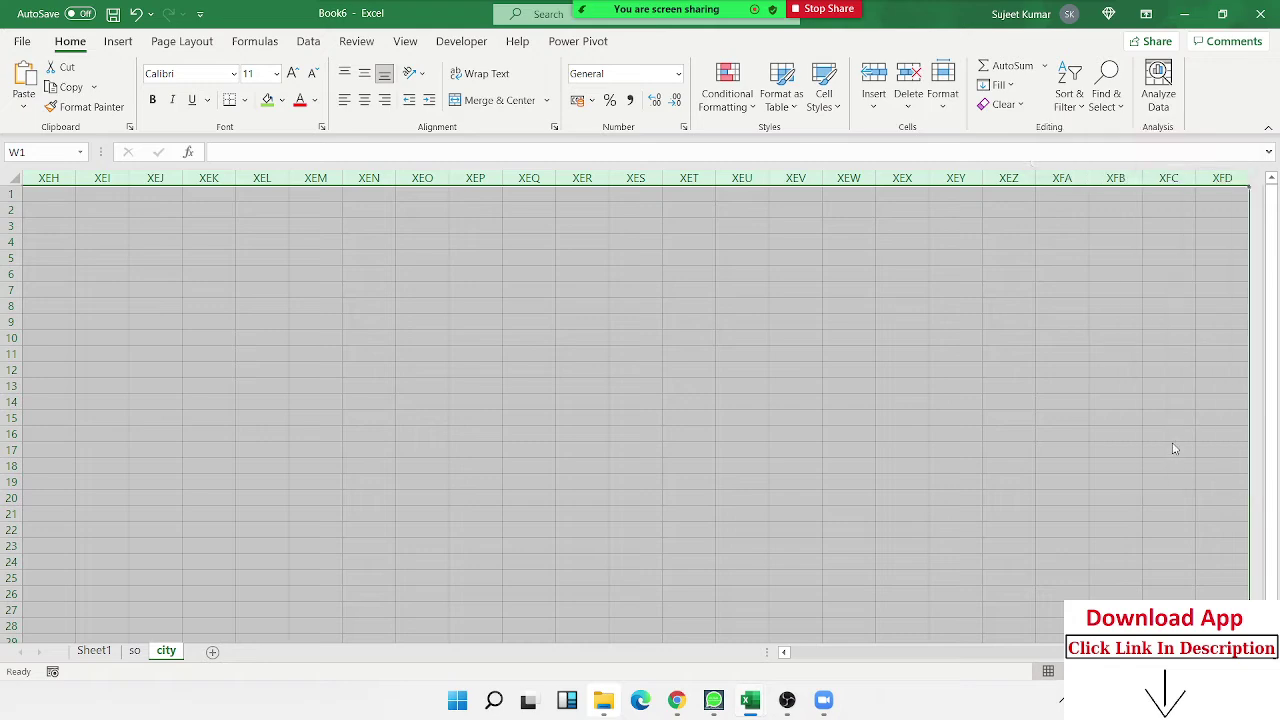
Hide rows 29 through 1048576 on the city sheet and jump back to A1 with Ctrl+Home.
{"action": "key", "text": "Left"}
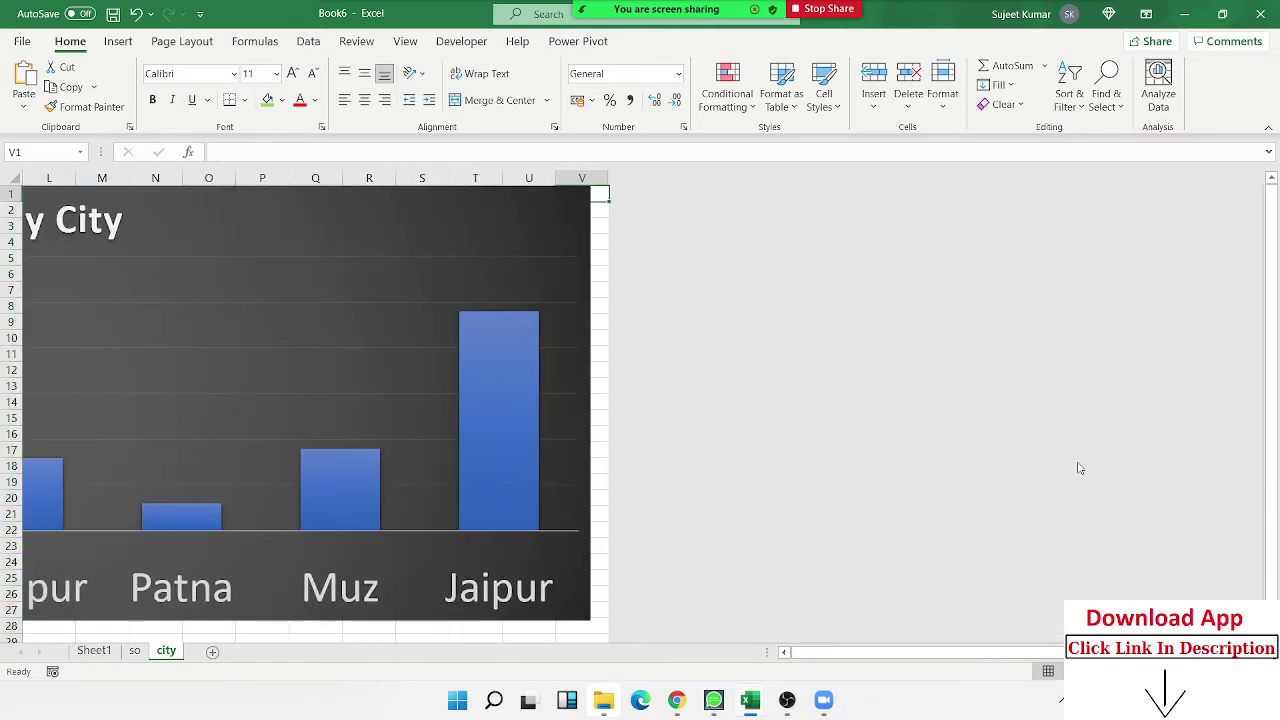
{"action": "key", "text": "Home"}
{"action": "key", "text": "Down"}
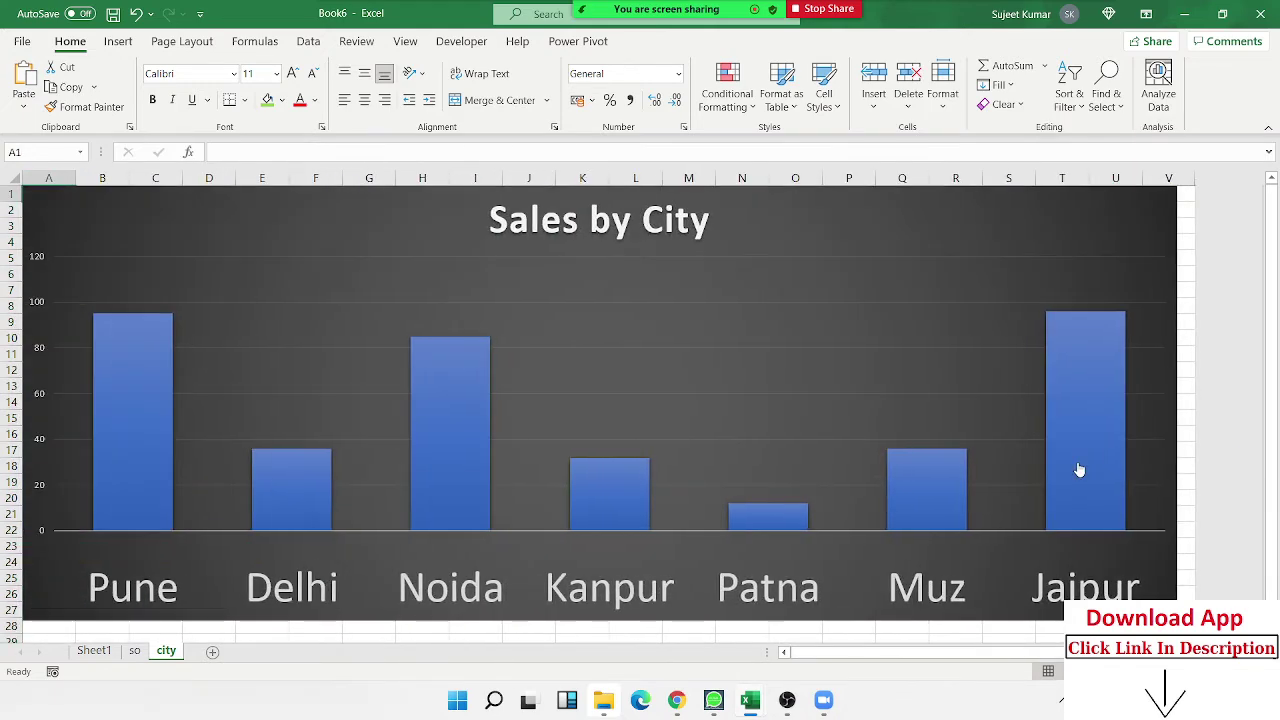
{"action": "key", "text": "Down"}
{"action": "key", "text": "Down"}
{"action": "key", "text": "Down"}
{"action": "key", "text": "Down"}
{"action": "key", "text": "Down"}
{"action": "key", "text": "Down"}
{"action": "key", "text": "Down"}
{"action": "key", "text": "Down"}
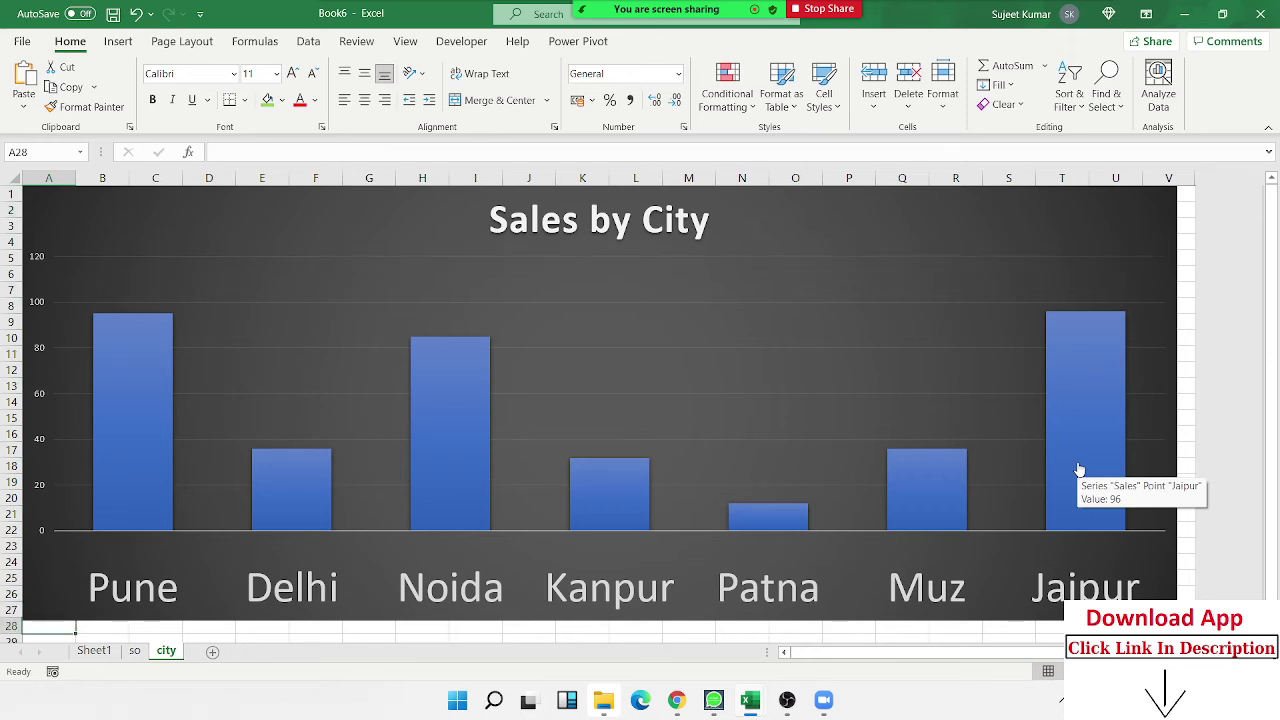
{"action": "key", "text": "Down"}
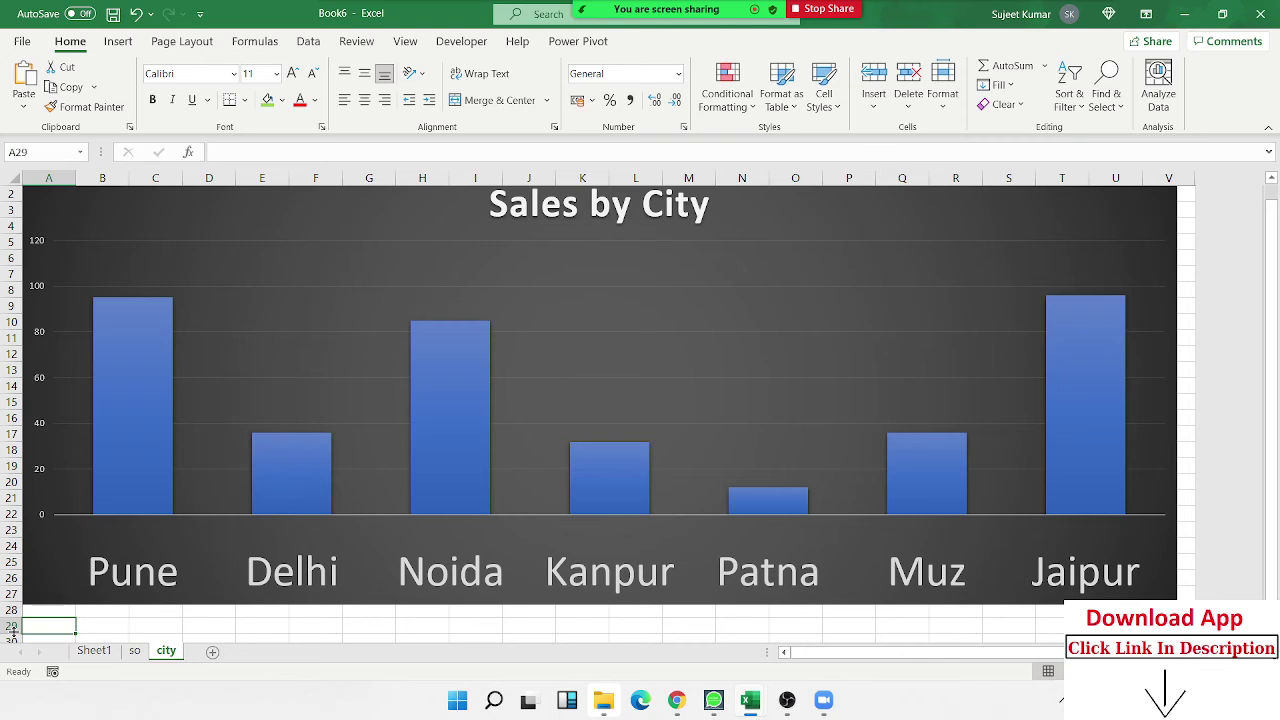
{"action": "left_click", "coordinate": [10, 625]}
{"action": "left_click", "coordinate": [10, 625]}
{"action": "left_click", "coordinate": [10, 625]}
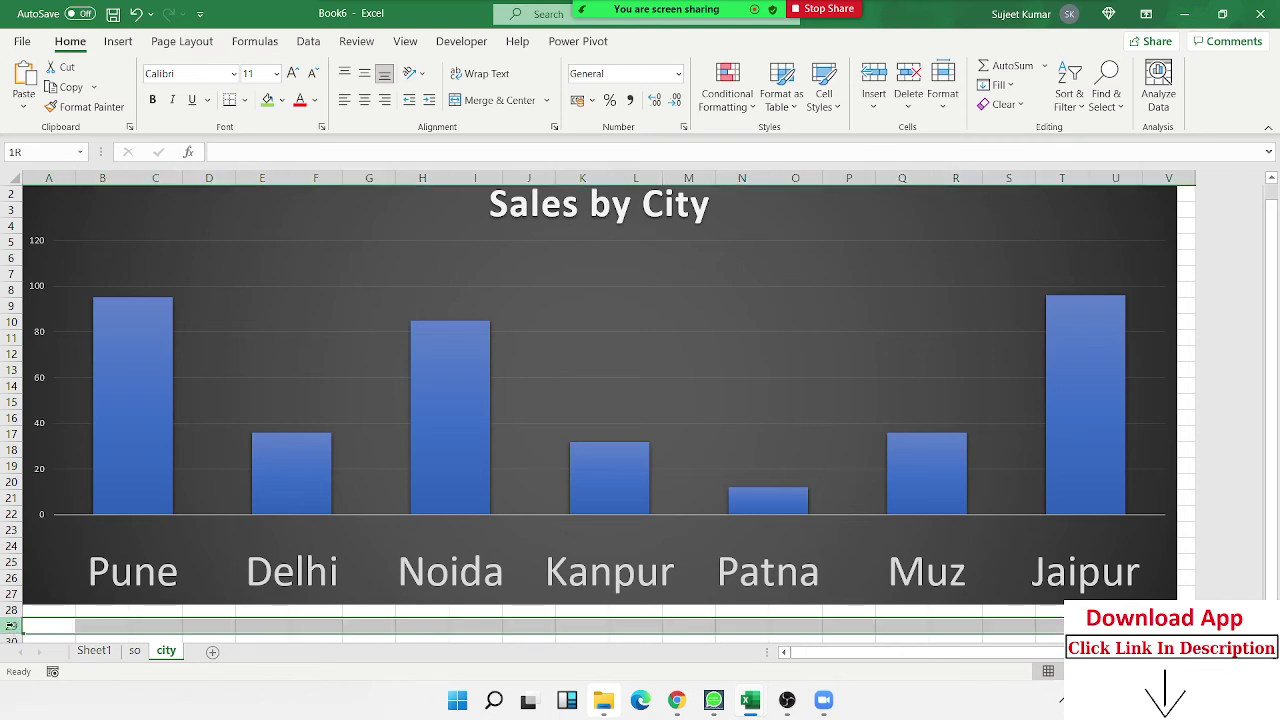
{"action": "key", "text": "ctrl+shift+Down"}
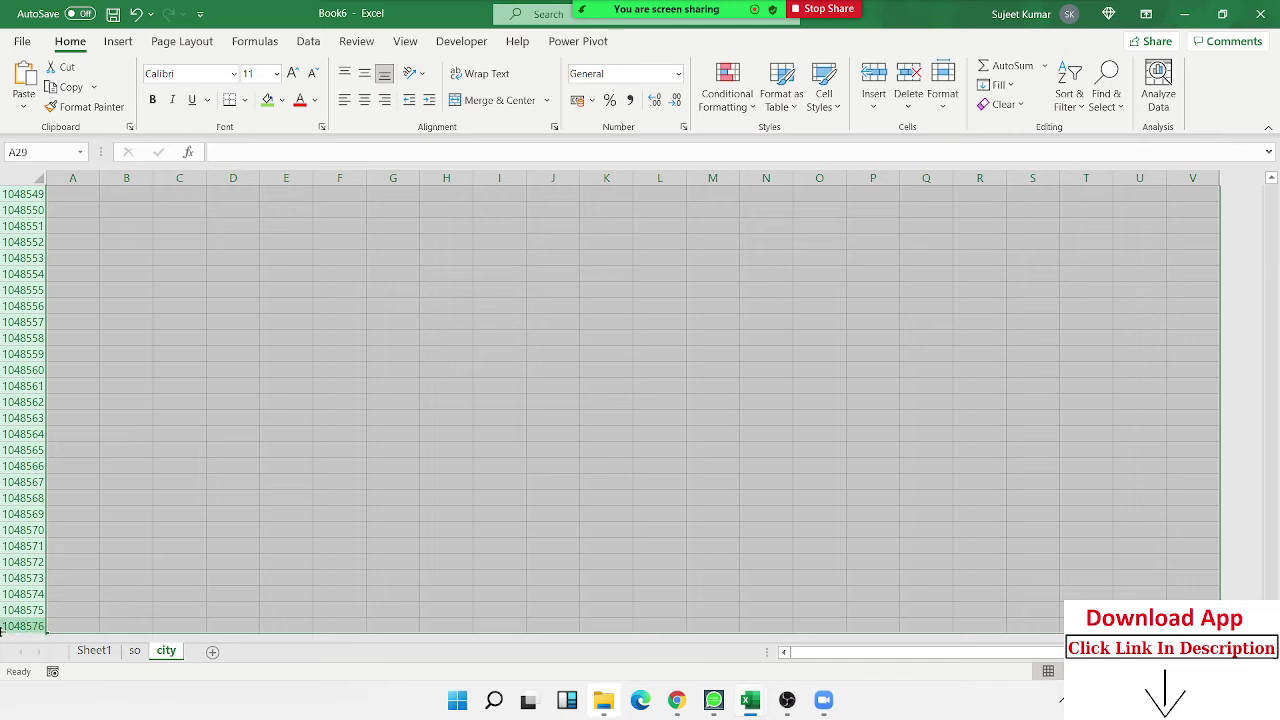
{"action": "right_click", "coordinate": [20, 450]}
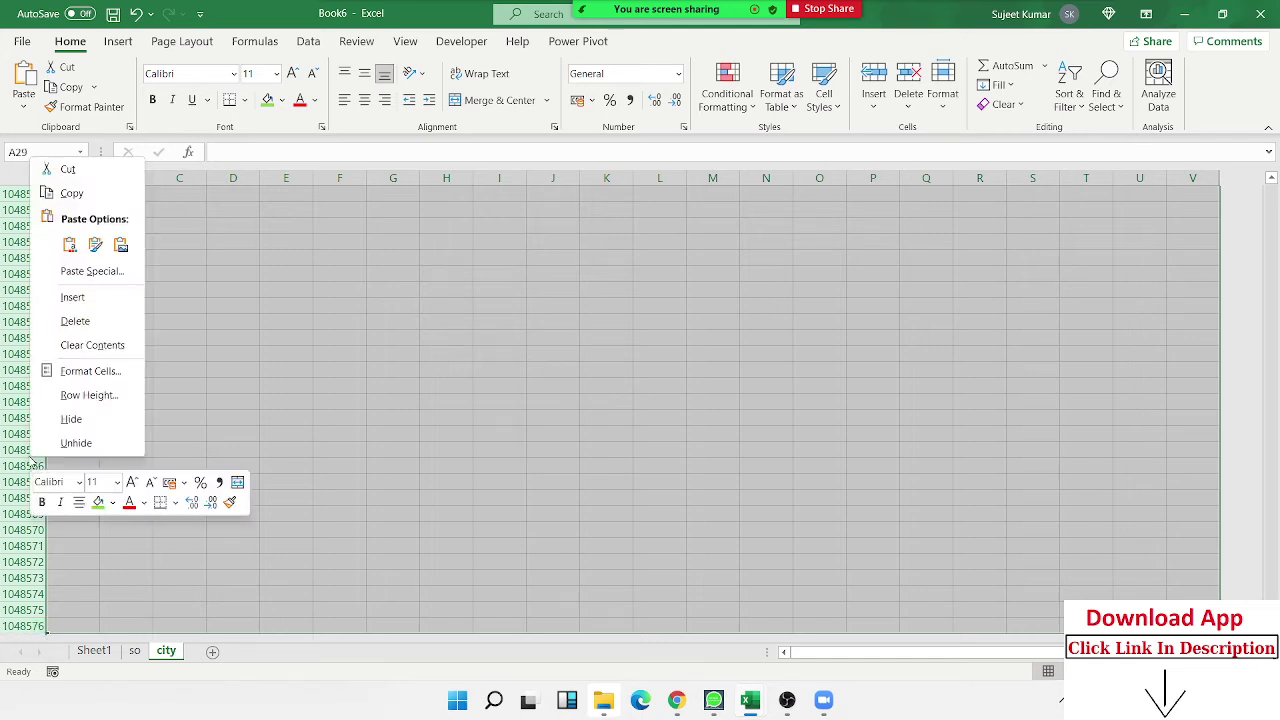
{"action": "left_click", "coordinate": [72, 420]}
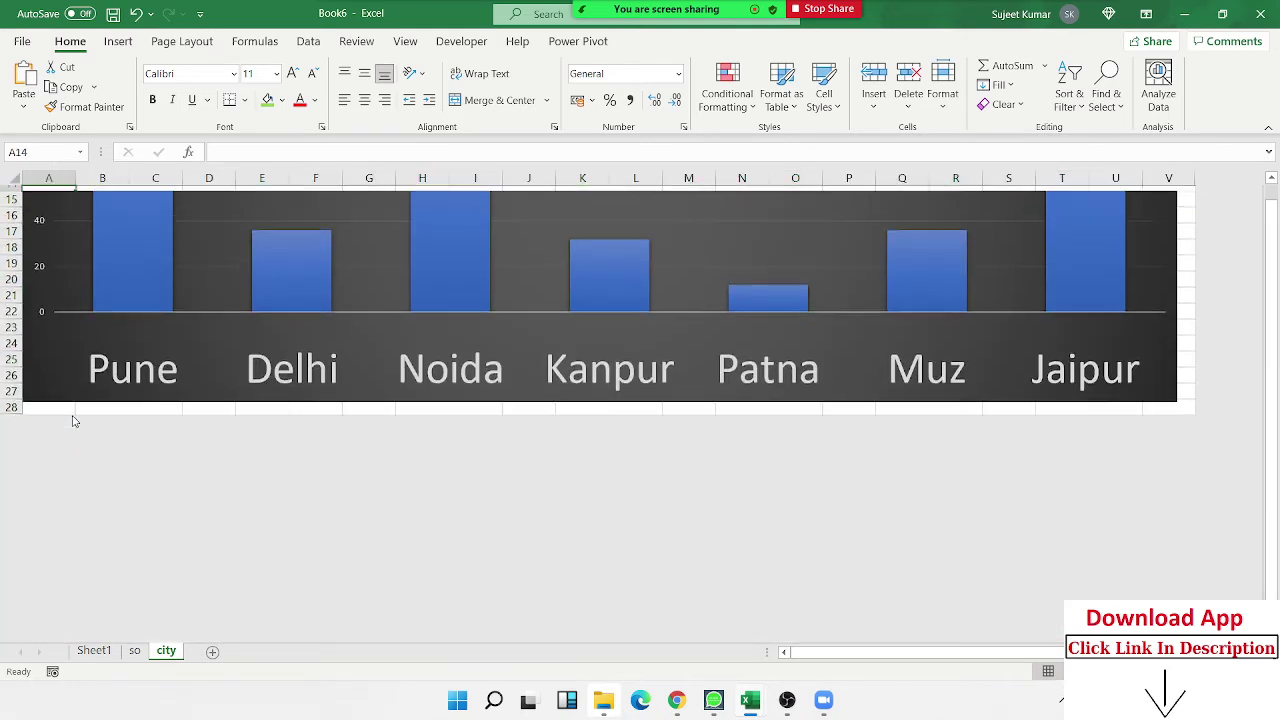
{"action": "key", "text": "ctrl+Home"}
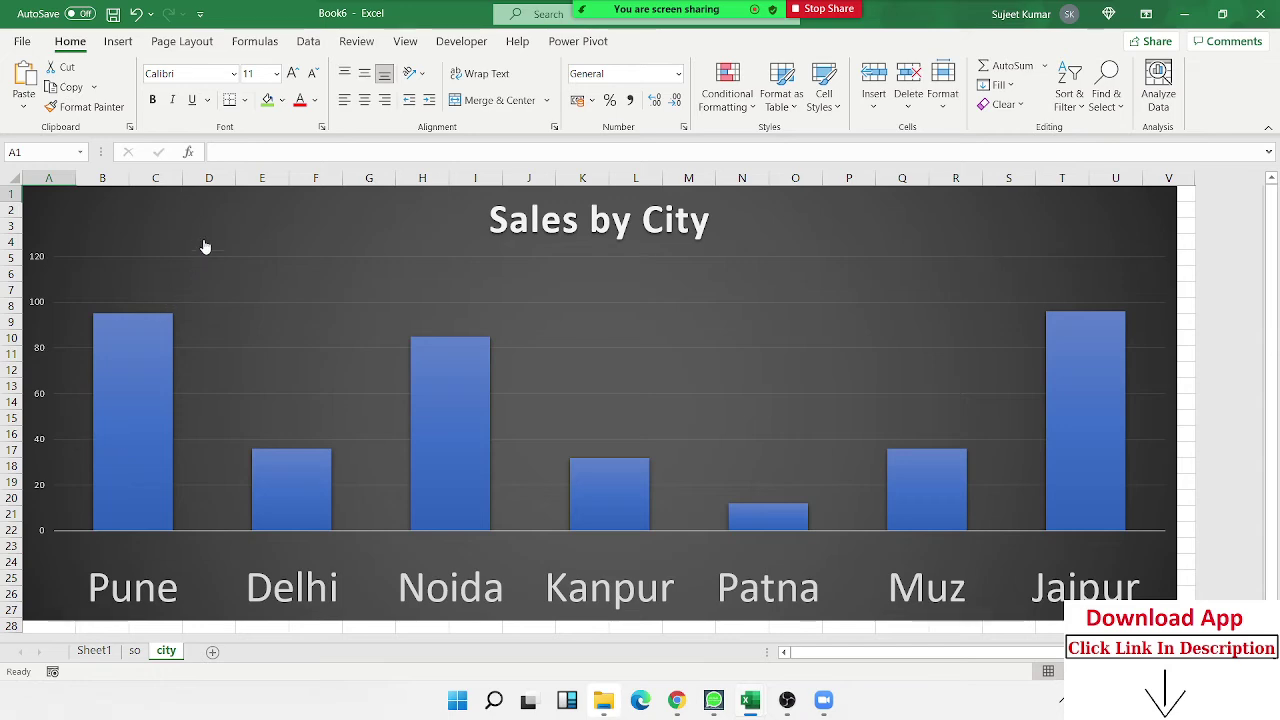
{"action": "key", "text": "ctrl+Page_Up"}
{"action": "key", "text": "ctrl+Page_Up"}
{"action": "key", "text": "ctrl+Page_Down"}
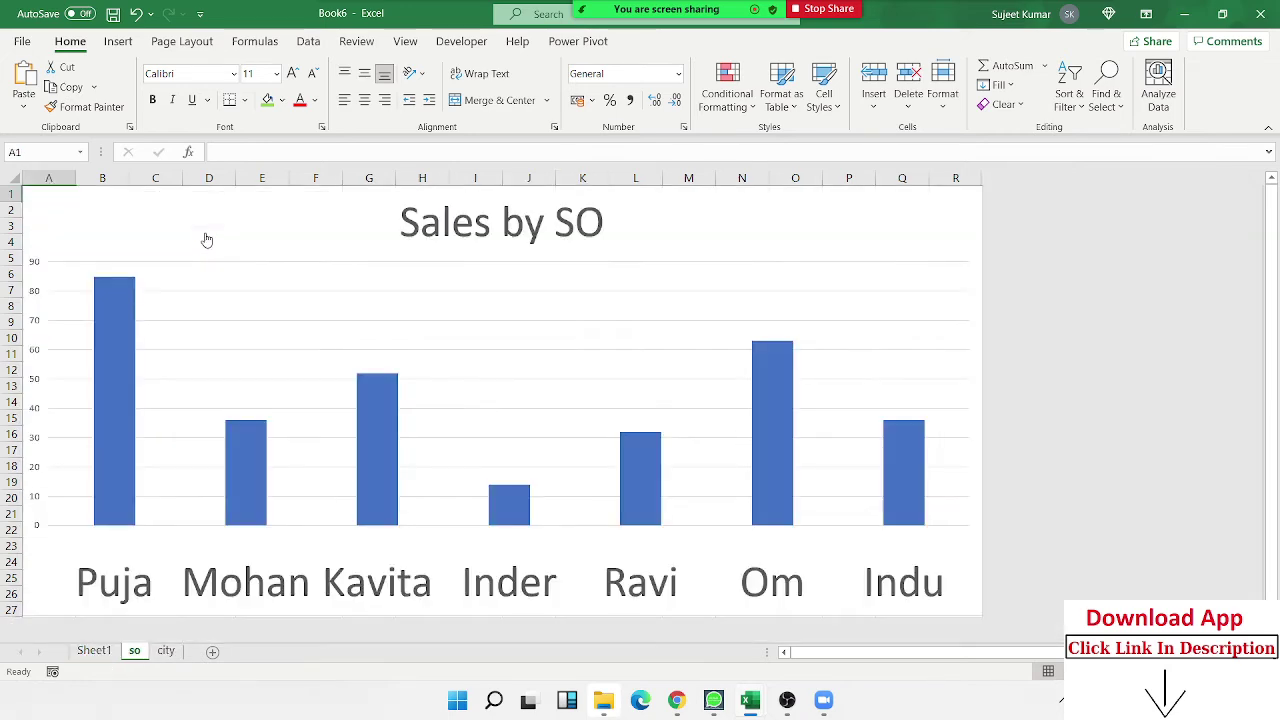
{"action": "key", "text": "ctrl+Page_Up"}
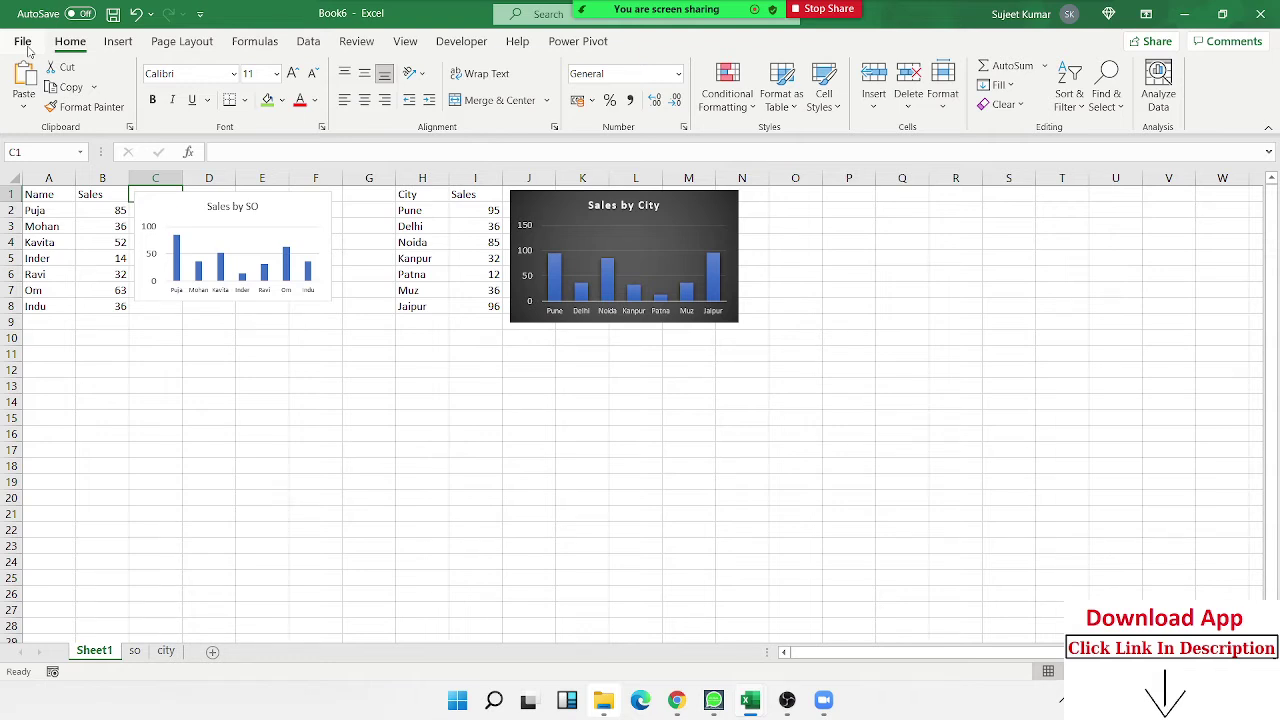
{"action": "left_click", "coordinate": [203, 210]}
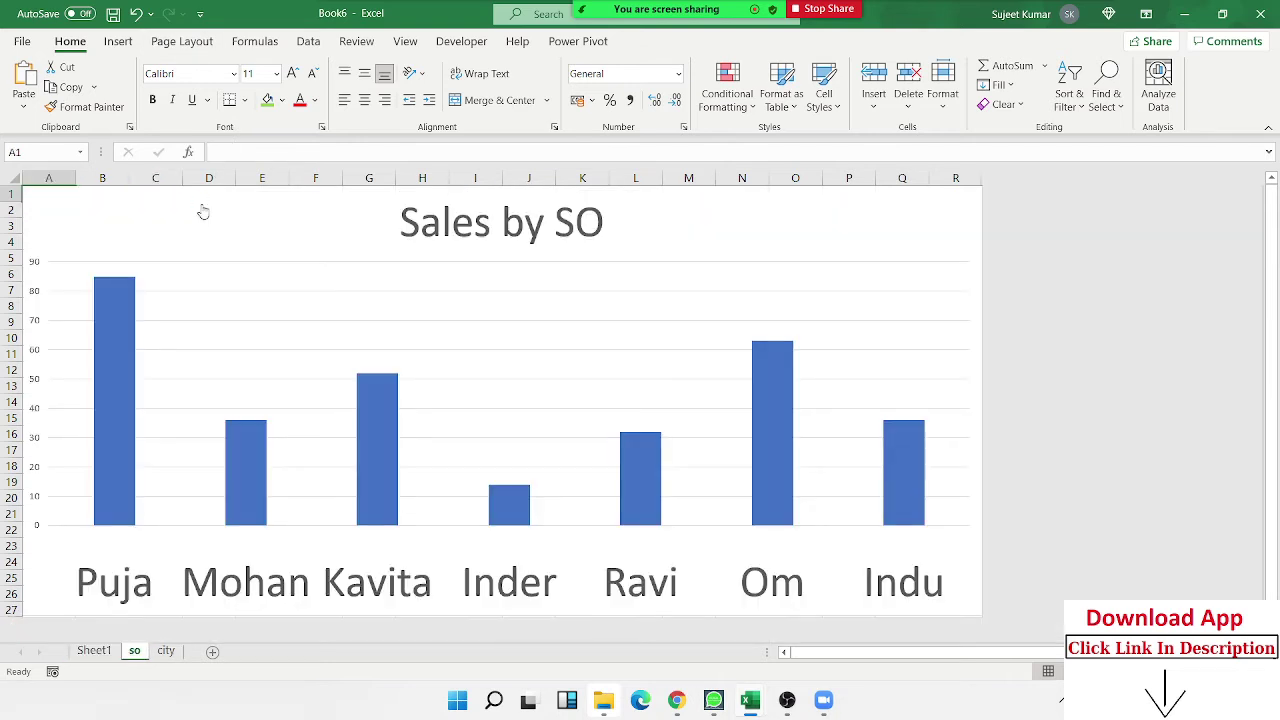
{"action": "left_click", "coordinate": [201, 209]}
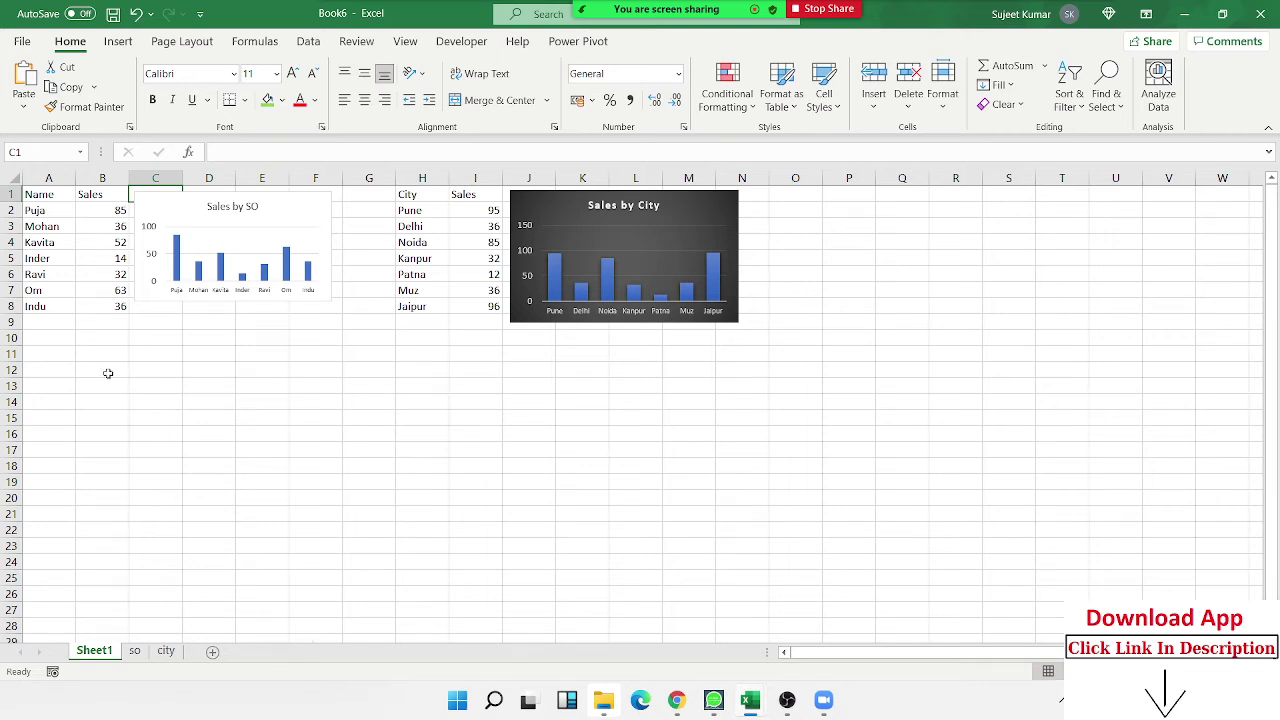
In Excel Options > Advanced, turn off Show sheet tabs and both horizontal and vertical scroll bars for Book6.
{"action": "left_click", "coordinate": [22, 45]}
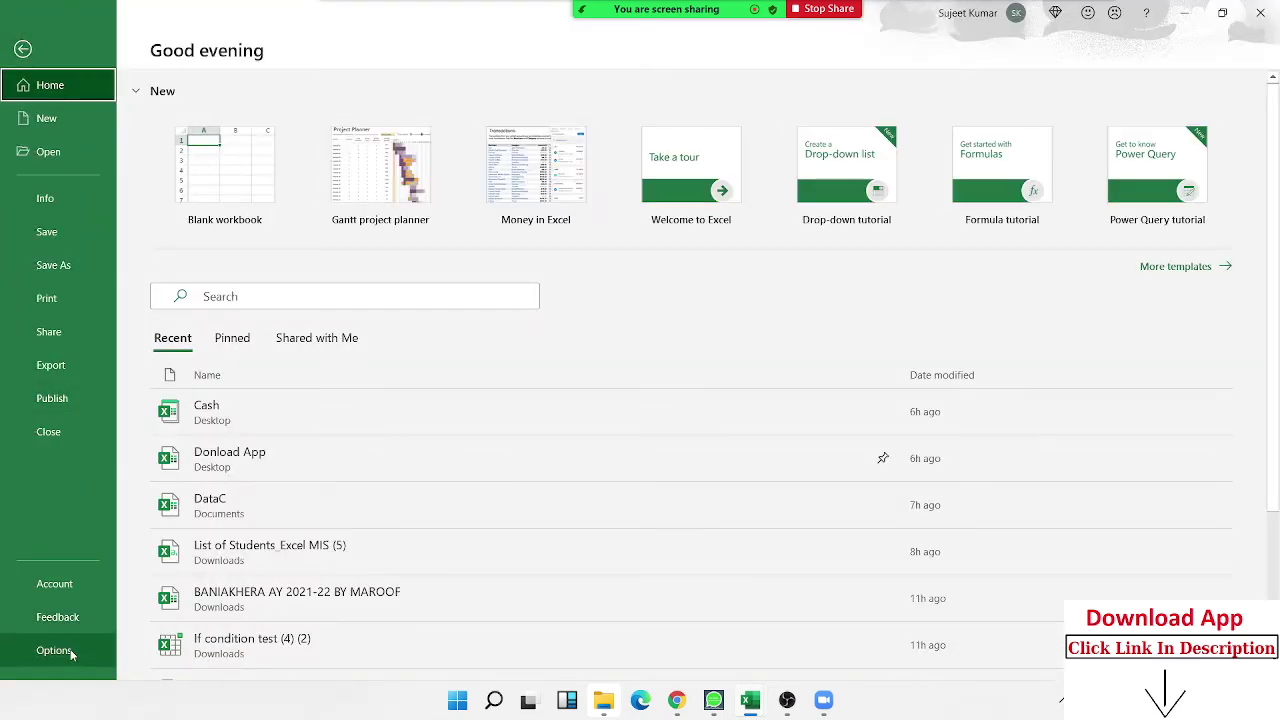
{"action": "left_click", "coordinate": [54, 650]}
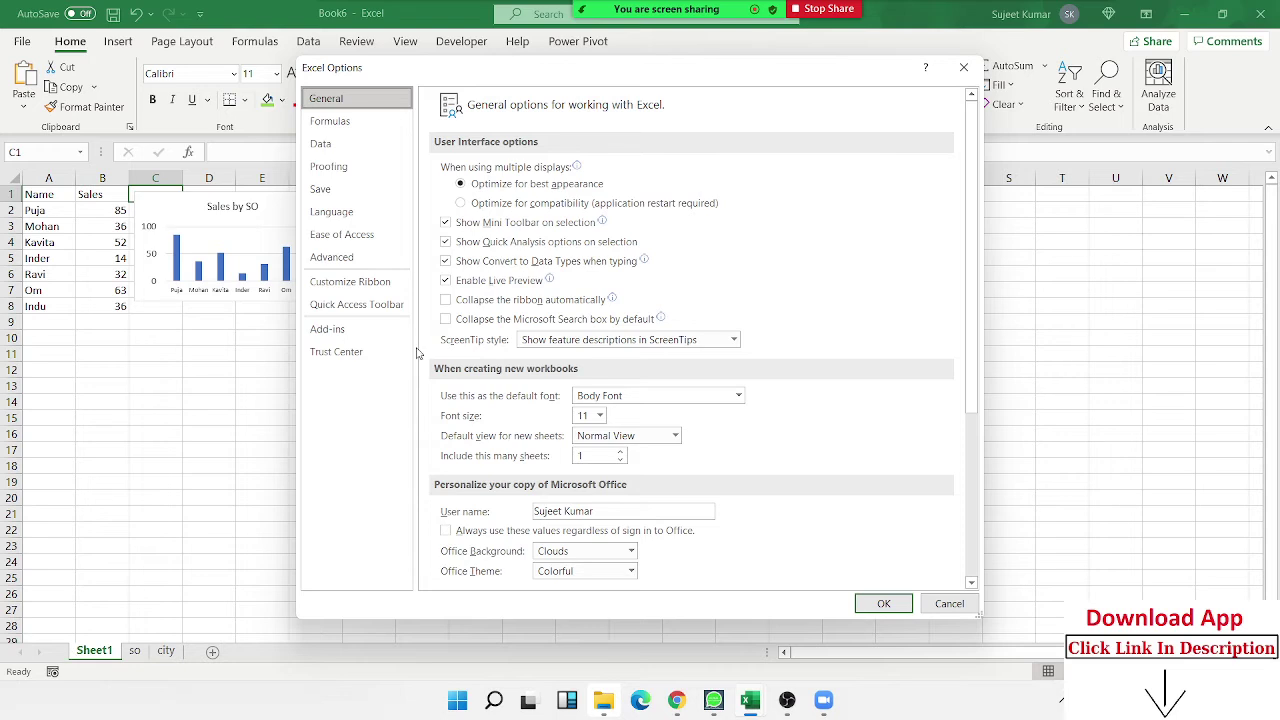
{"action": "left_click", "coordinate": [368, 259]}
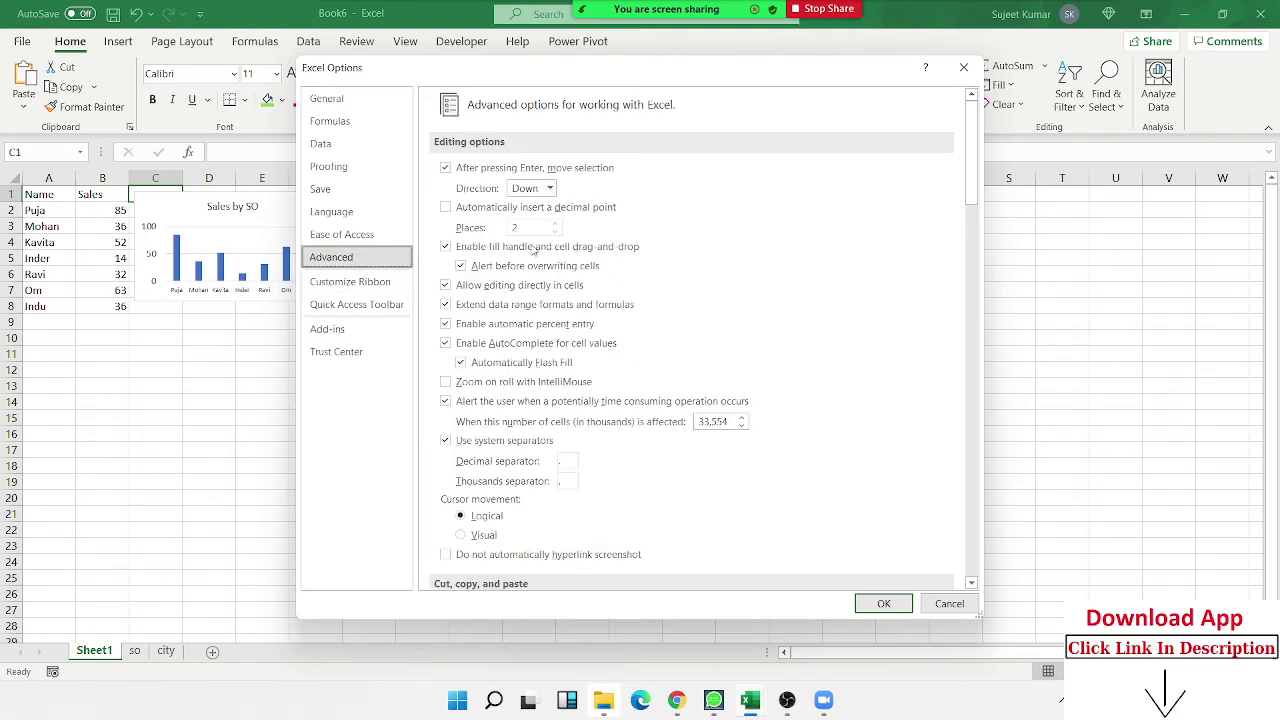
{"action": "left_click", "coordinate": [977, 334]}
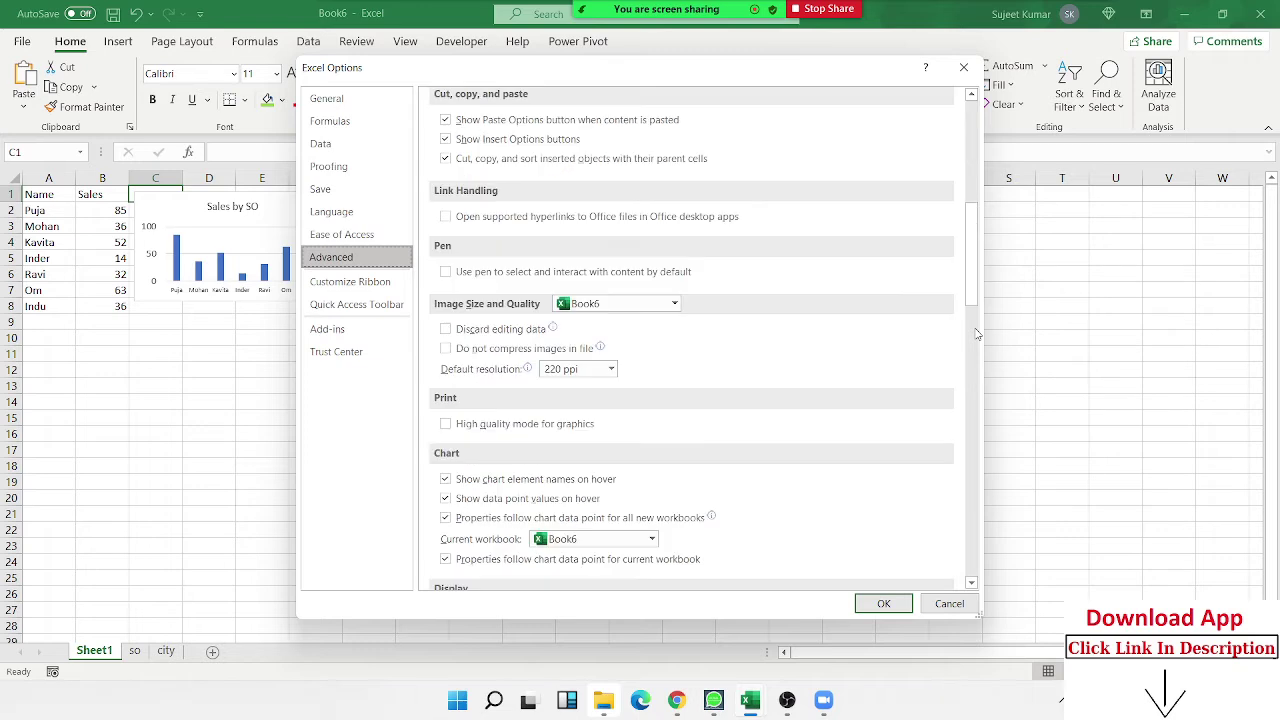
{"action": "left_click", "coordinate": [977, 334]}
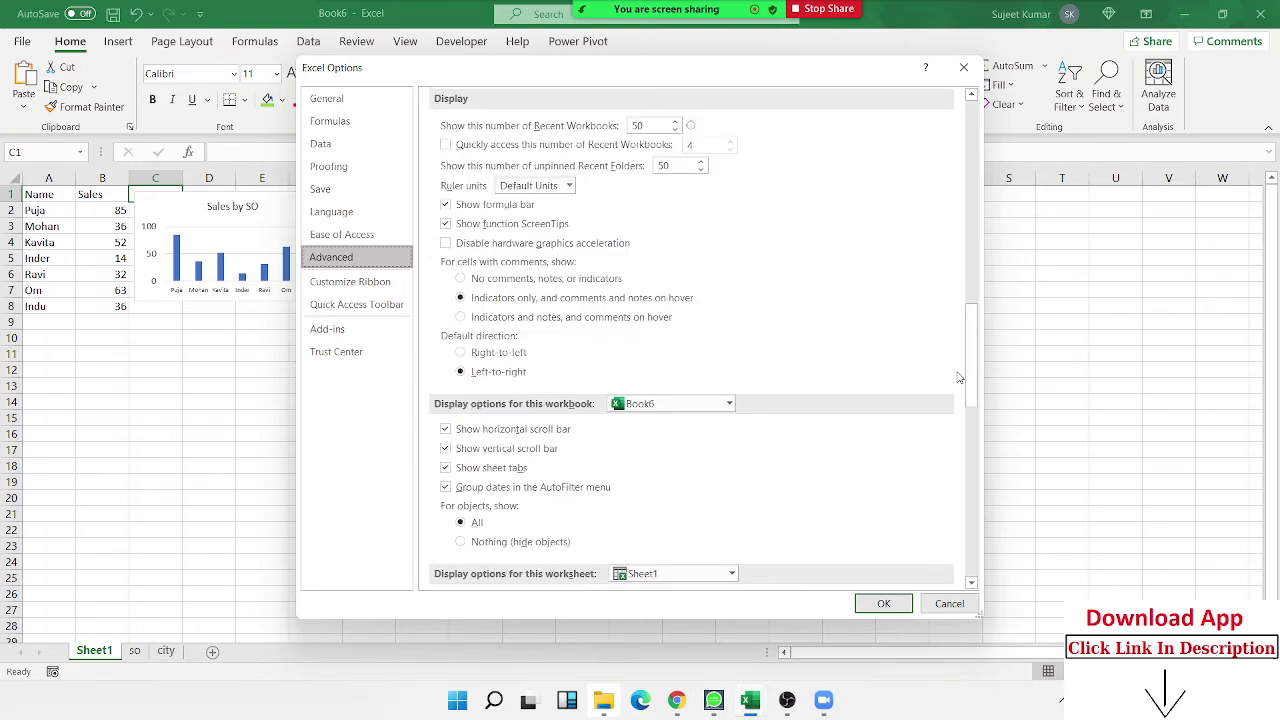
{"action": "left_click", "coordinate": [514, 473]}
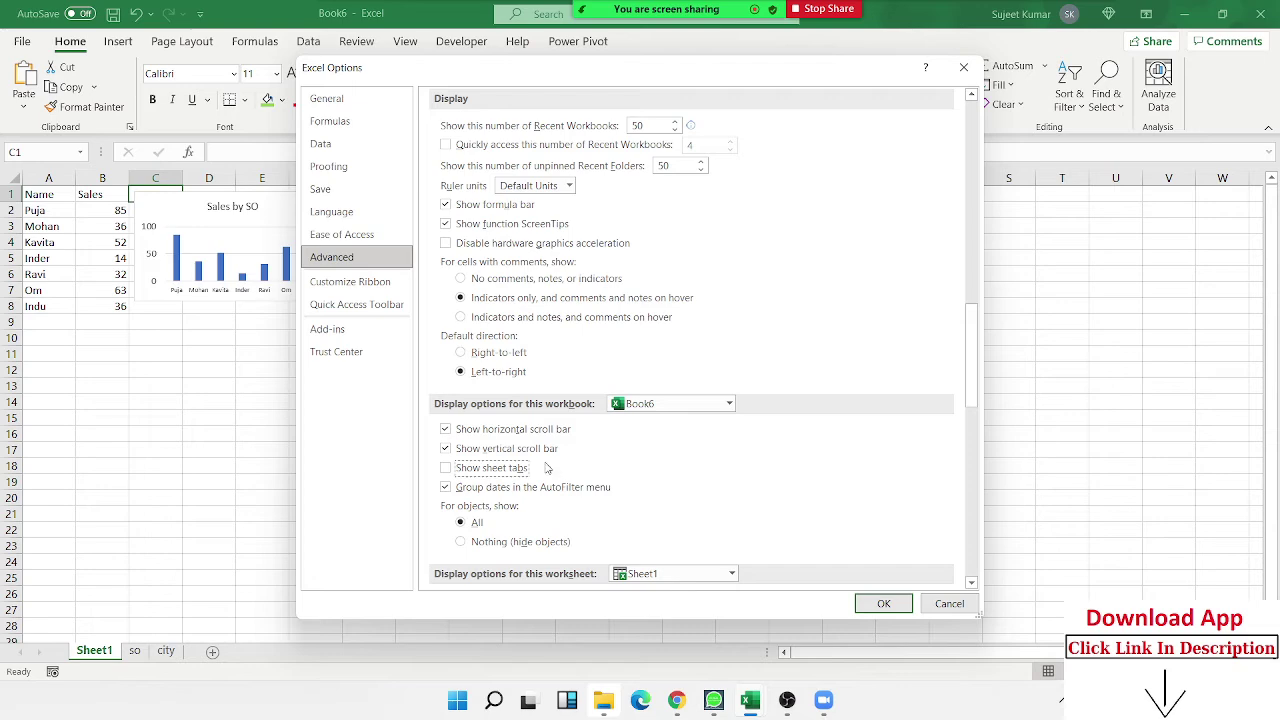
{"action": "left_click", "coordinate": [544, 450]}
{"action": "left_click", "coordinate": [544, 431]}
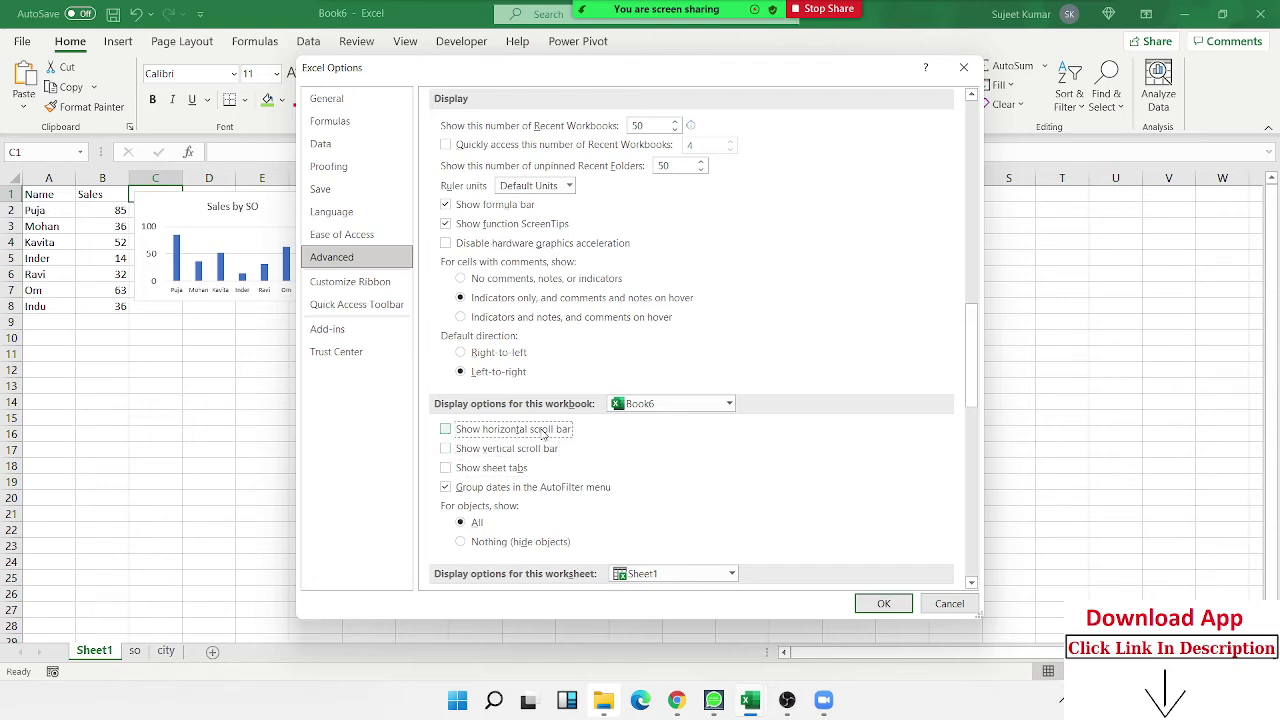
{"action": "left_click", "coordinate": [884, 603]}
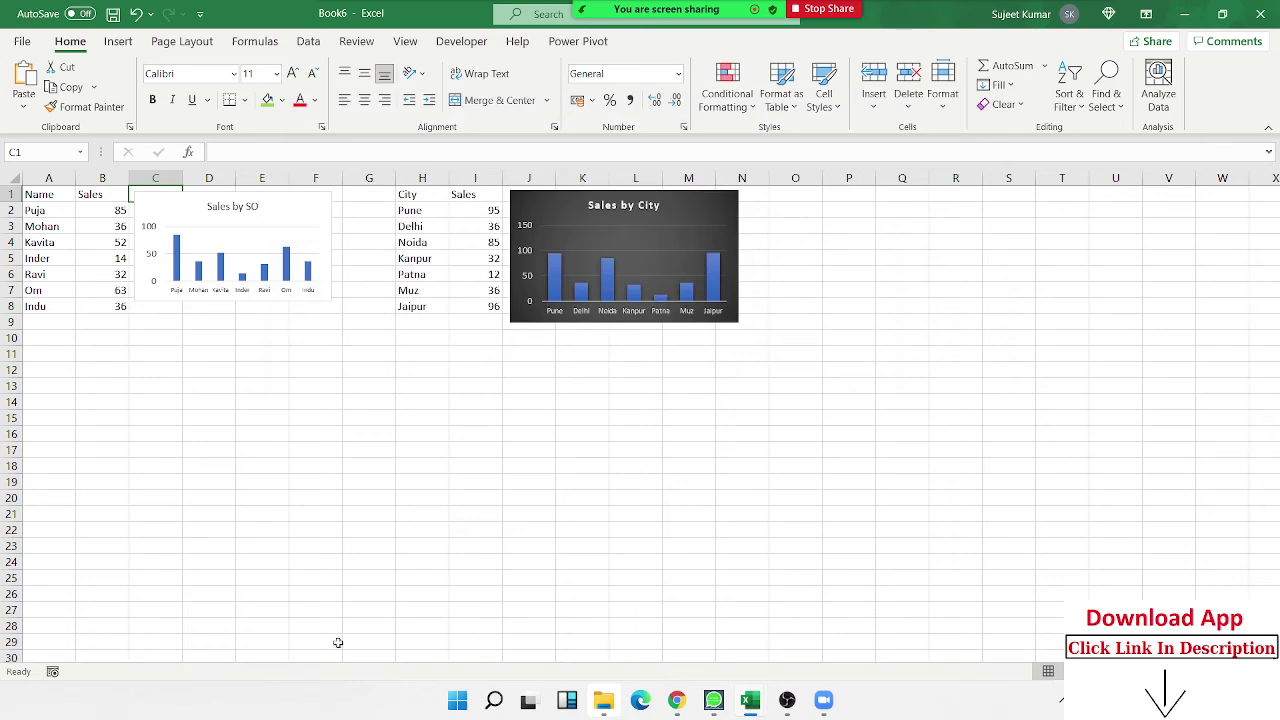
Test the Sales by SO and Sales by City chart hyperlinks repeatedly, jumping to each chart and back.
{"action": "left_click", "coordinate": [221, 258]}
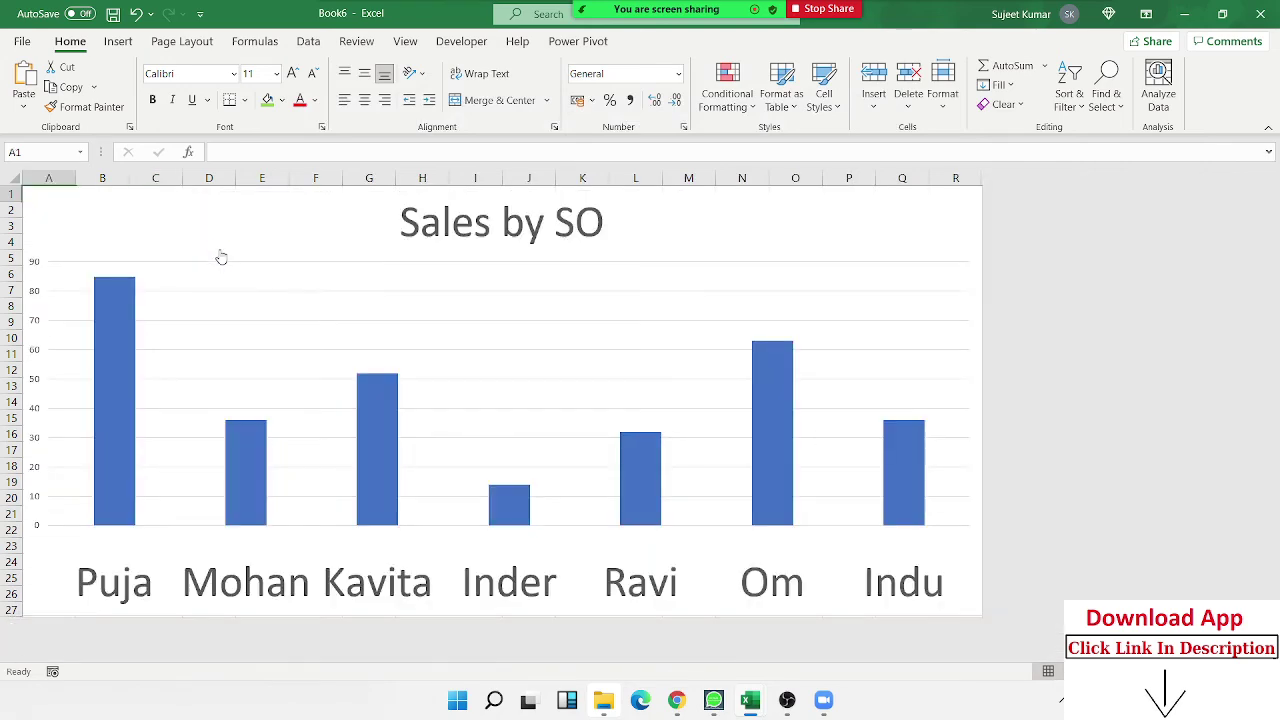
{"action": "left_click", "coordinate": [221, 258]}
{"action": "left_click", "coordinate": [221, 258]}
{"action": "left_click", "coordinate": [221, 258]}
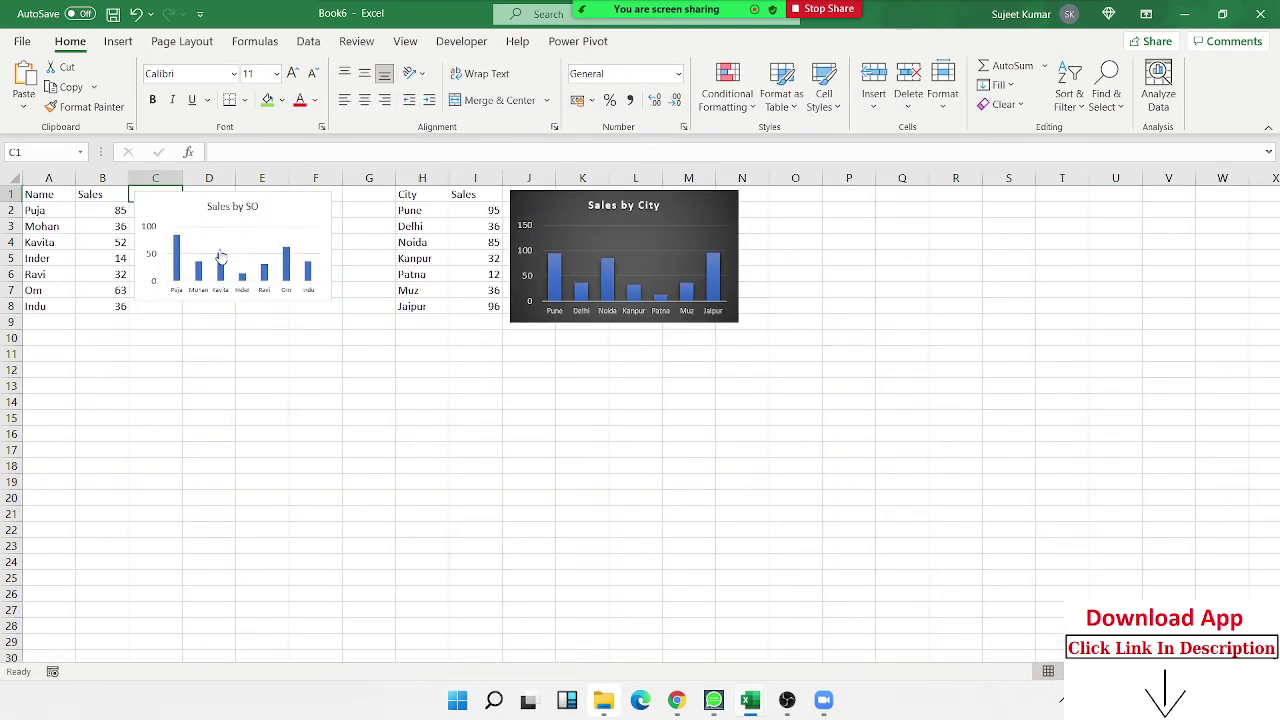
{"action": "left_click", "coordinate": [221, 258]}
{"action": "left_click", "coordinate": [221, 256]}
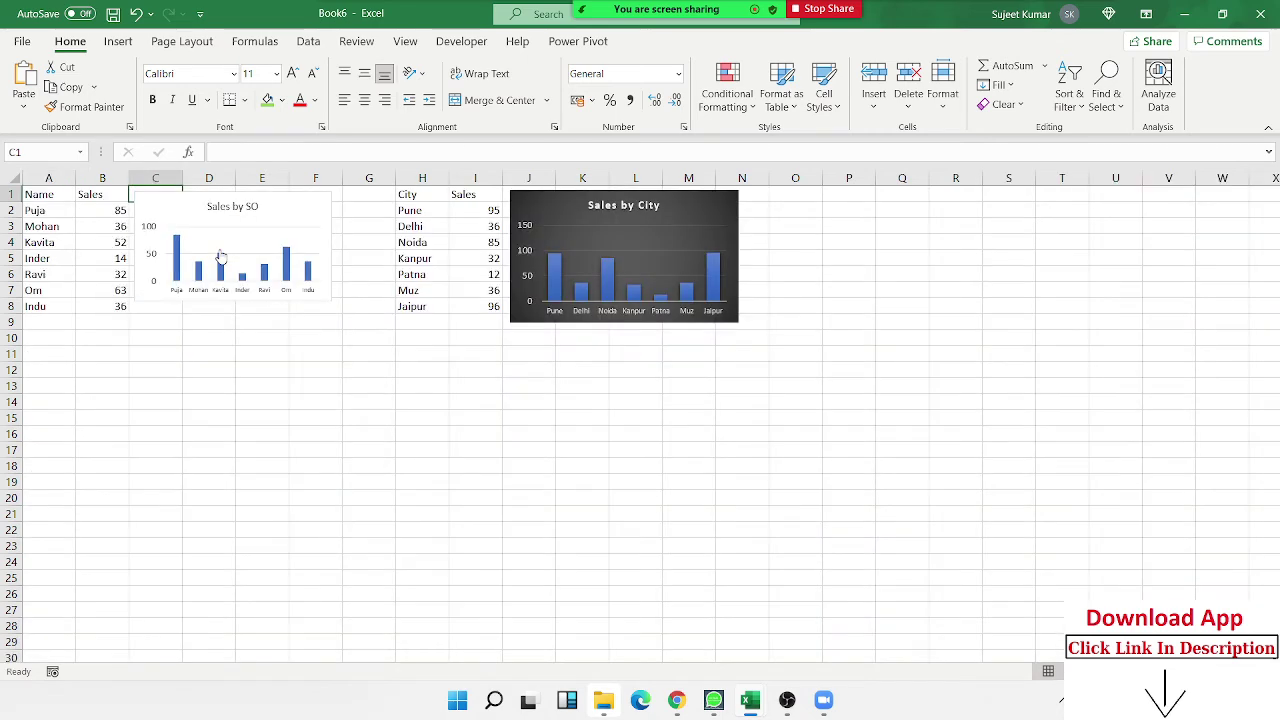
{"action": "left_click", "coordinate": [556, 232]}
{"action": "left_click", "coordinate": [556, 232]}
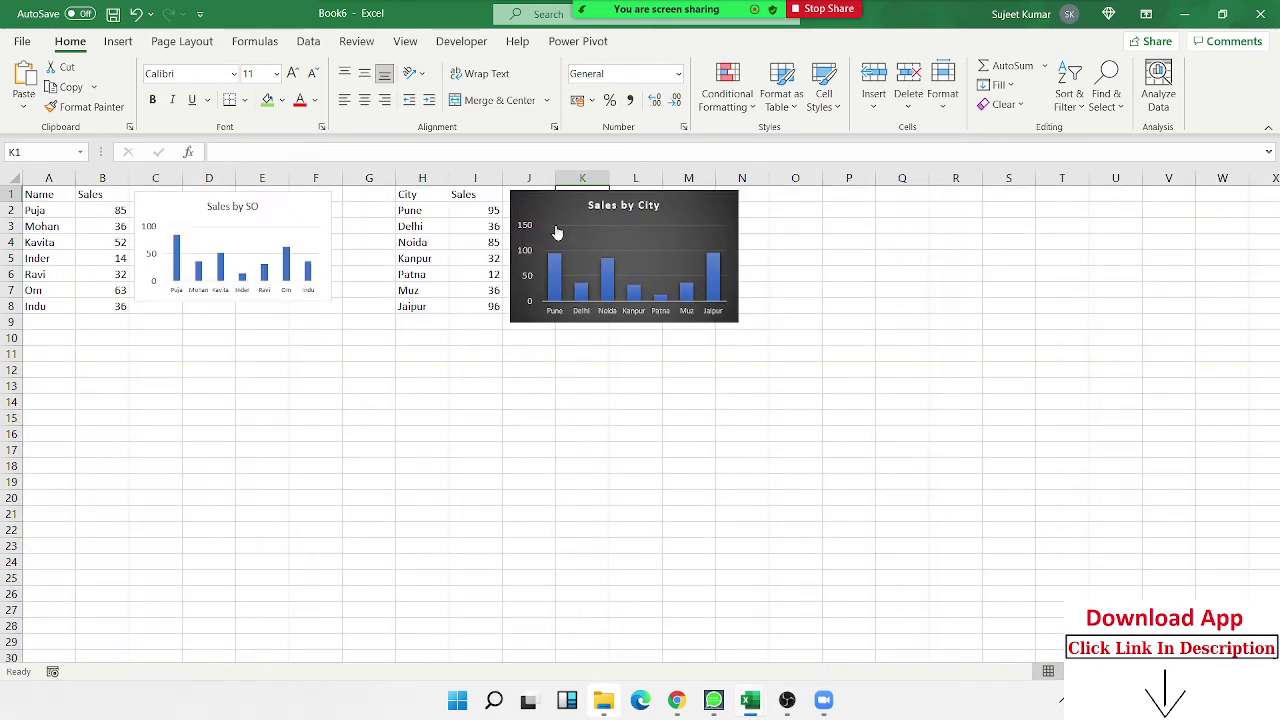
{"action": "left_click", "coordinate": [557, 232]}
{"action": "left_click", "coordinate": [557, 232]}
{"action": "left_click", "coordinate": [557, 232]}
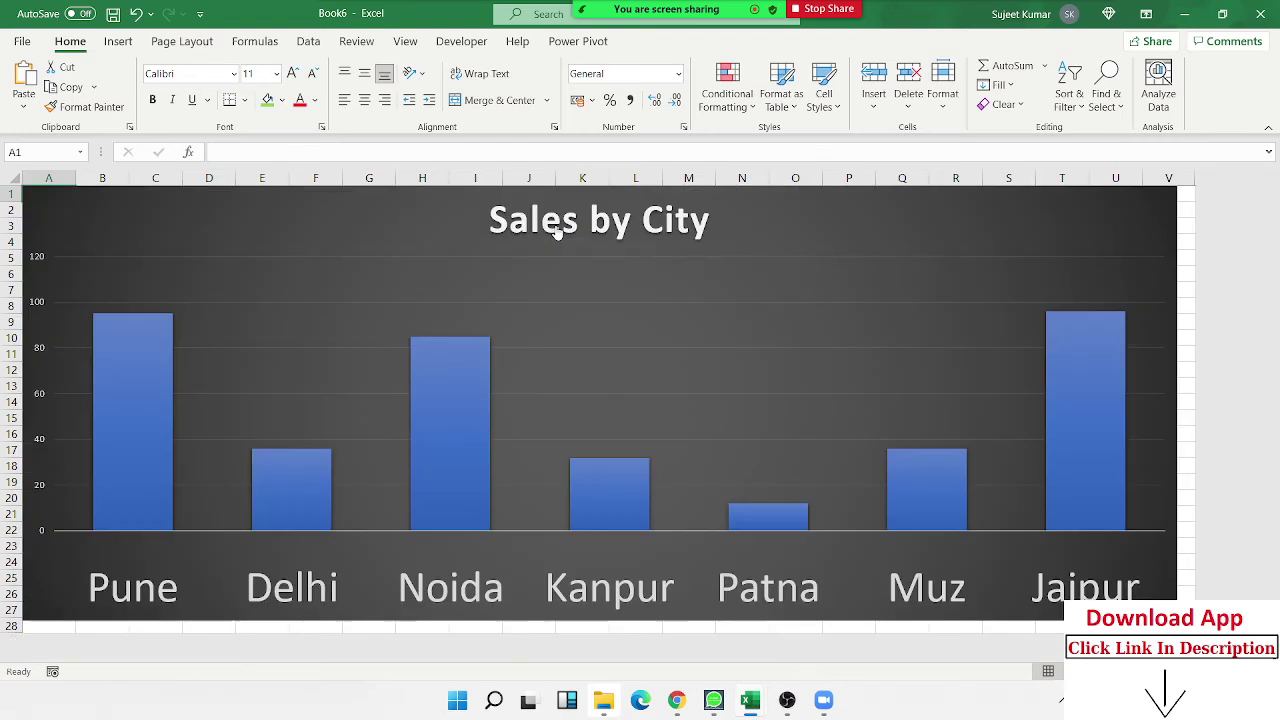
{"action": "left_click", "coordinate": [557, 232]}
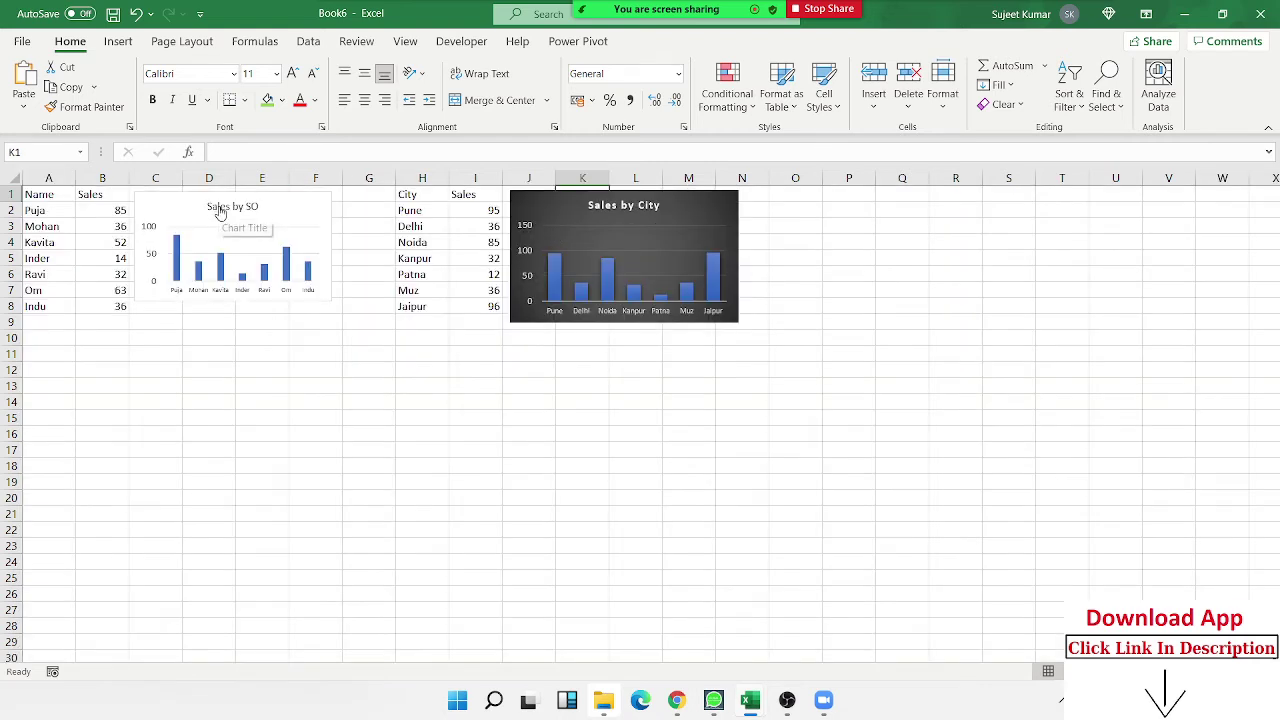
Recheck both charts' linked views return to Sheet1 at K1, then minimise Excel to the desktop.
{"action": "left_click", "coordinate": [221, 213]}
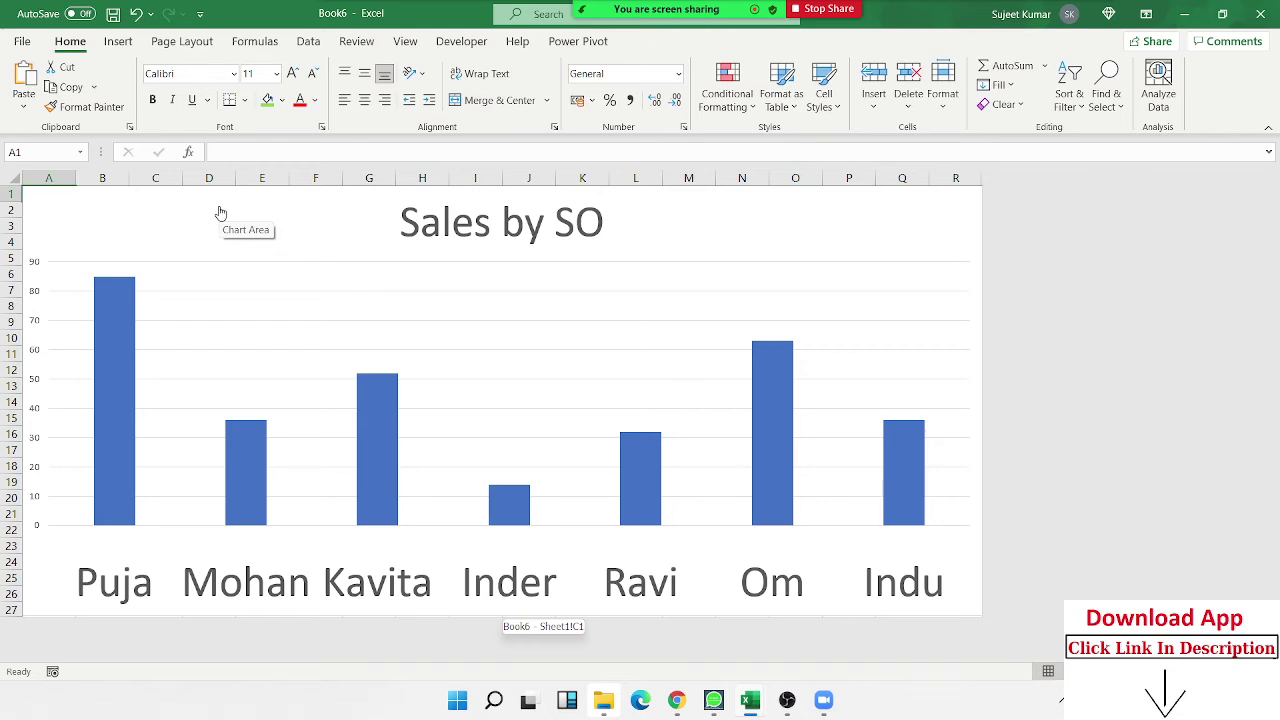
{"action": "left_click", "coordinate": [221, 213]}
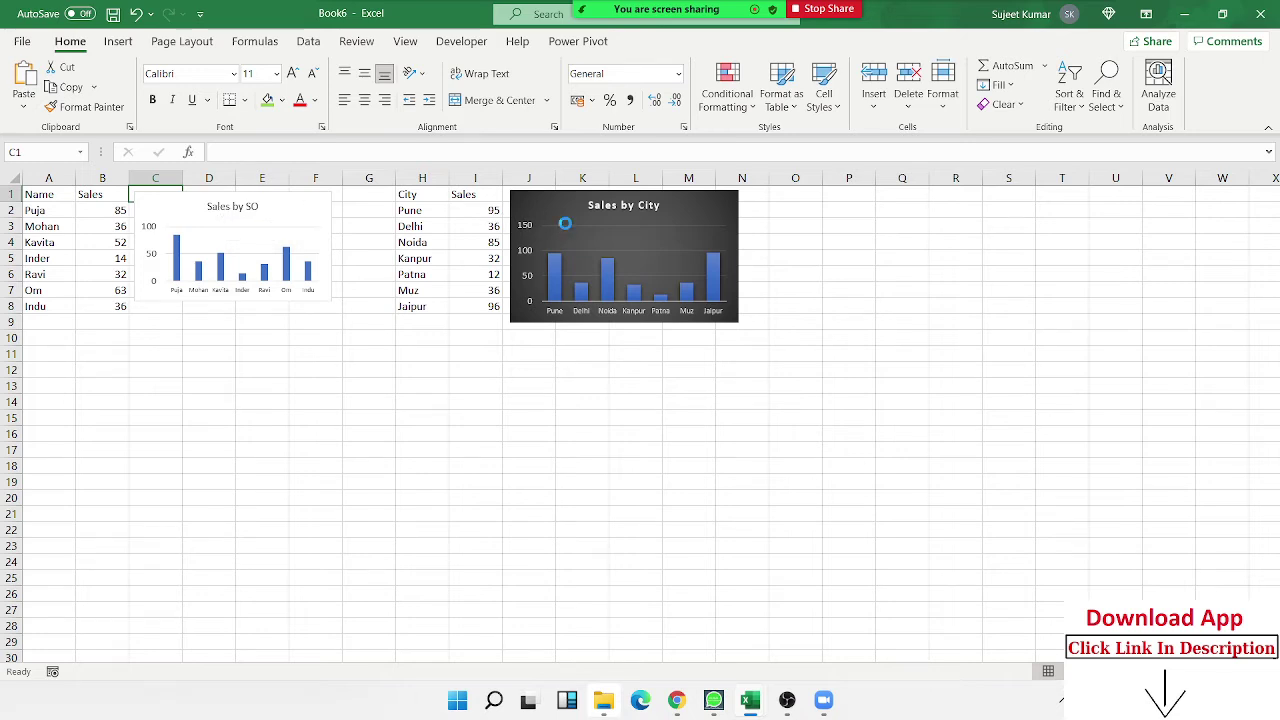
{"action": "left_click", "coordinate": [565, 224]}
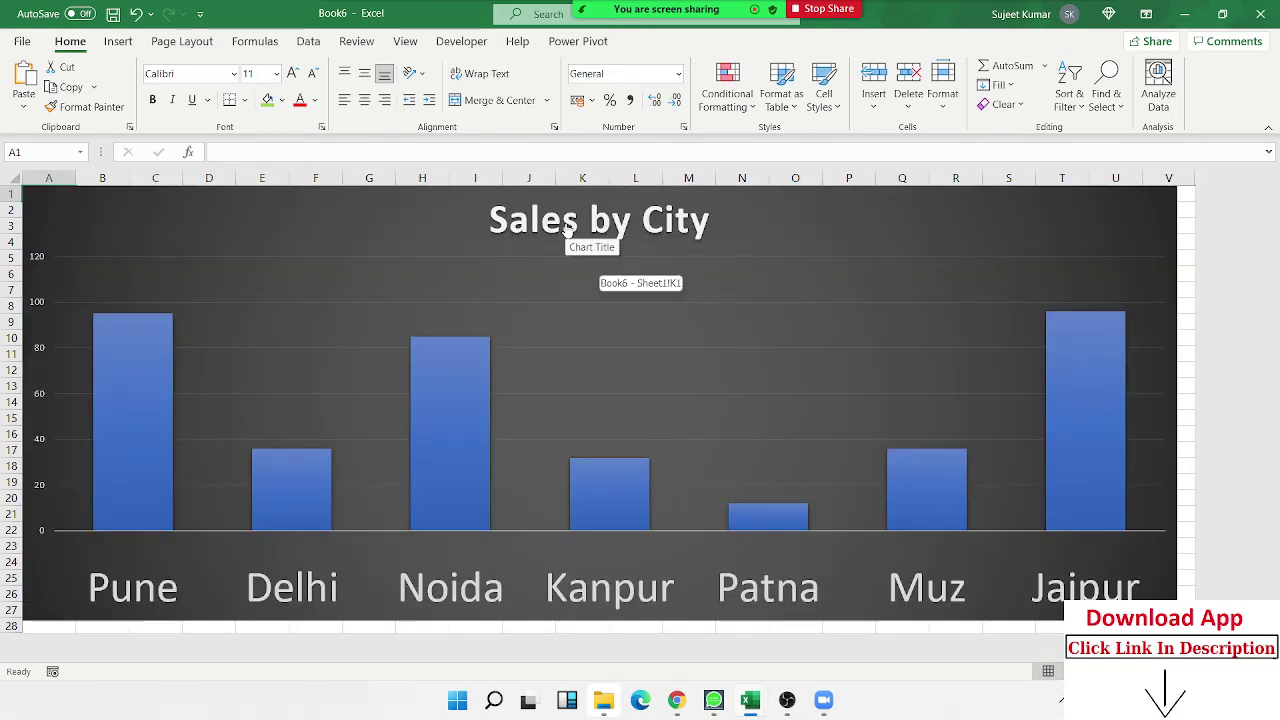
{"action": "left_click", "coordinate": [418, 226]}
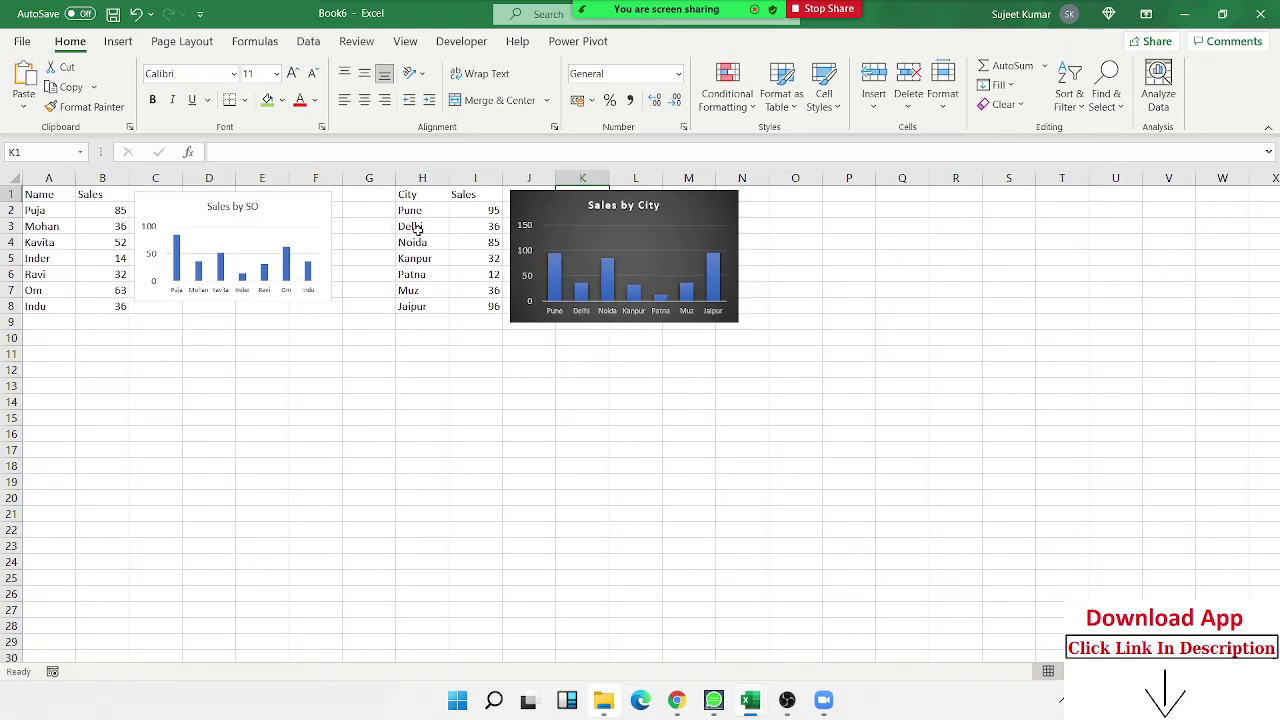
{"action": "left_click", "coordinate": [305, 203]}
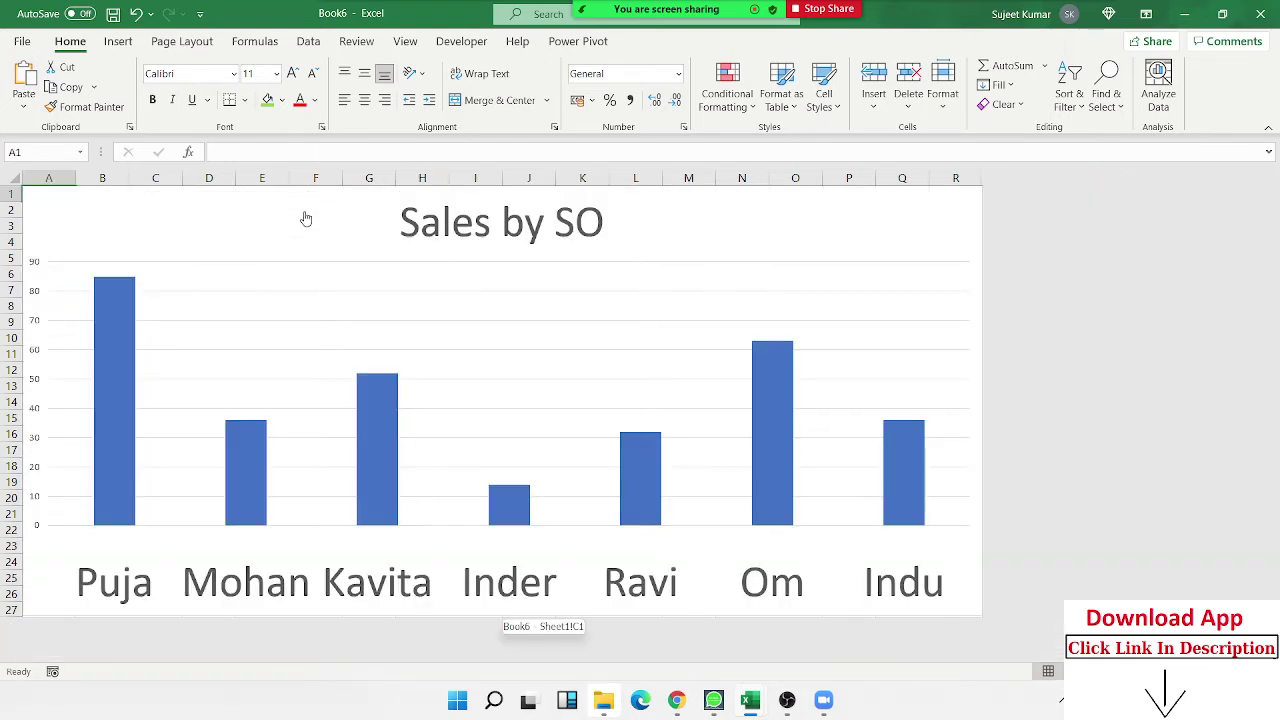
{"action": "left_click", "coordinate": [306, 224]}
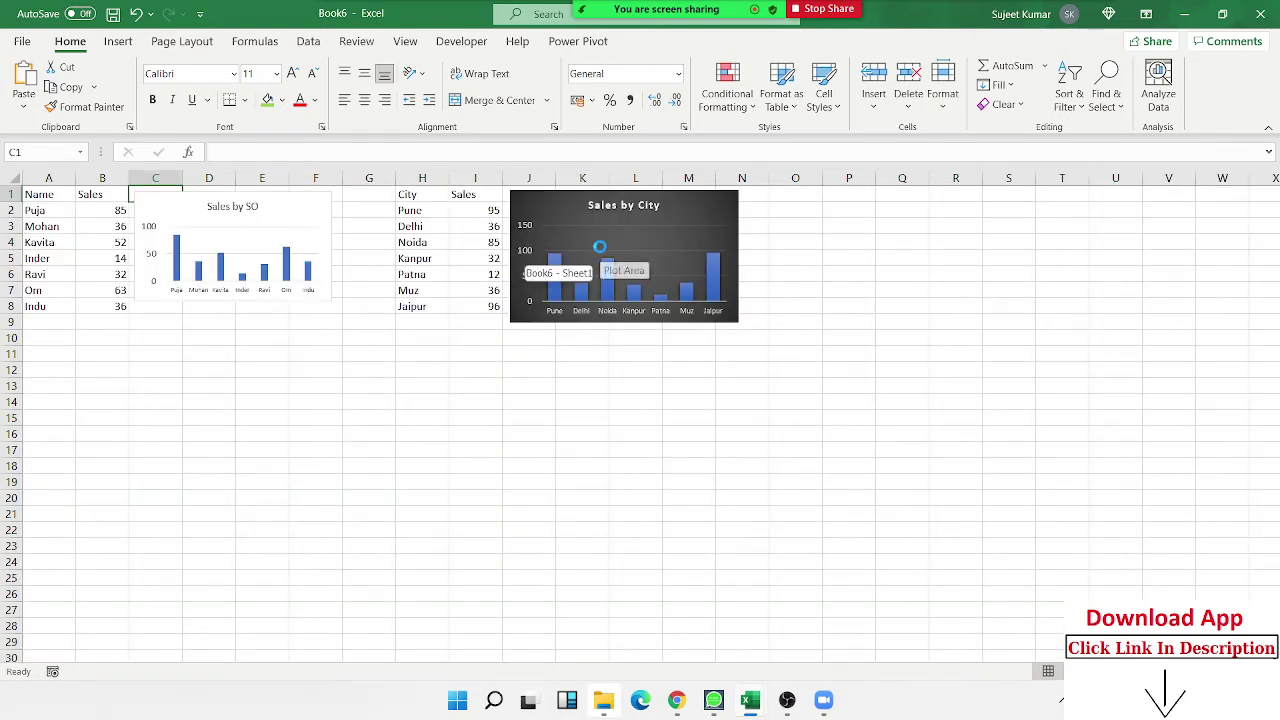
{"action": "left_click", "coordinate": [601, 254]}
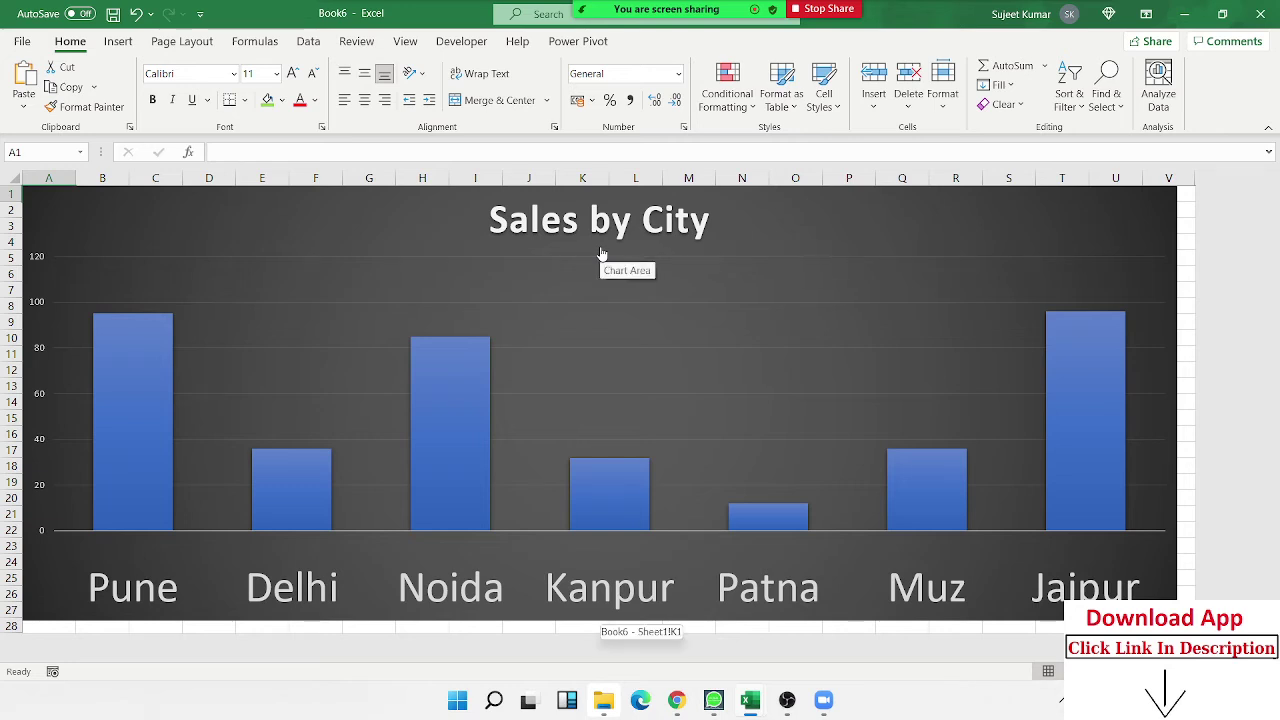
{"action": "key", "text": "ctrl+z"}
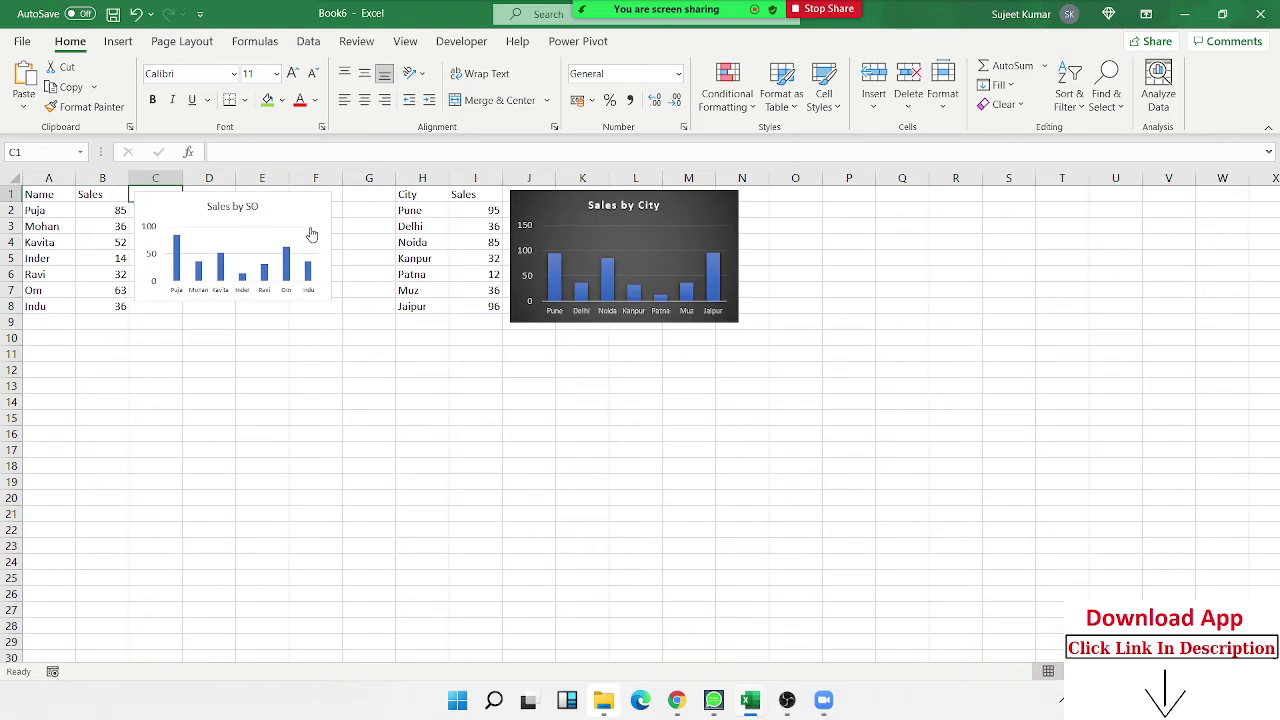
{"action": "left_click", "coordinate": [551, 216]}
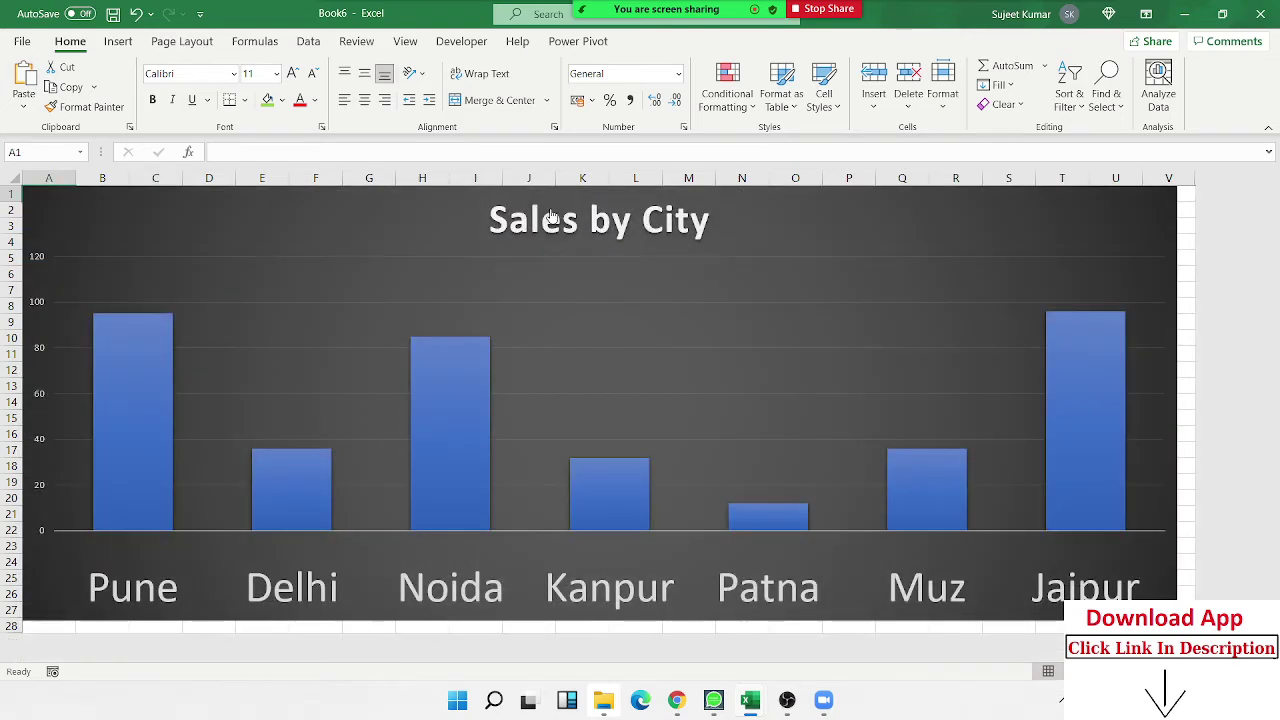
{"action": "left_click", "coordinate": [471, 217]}
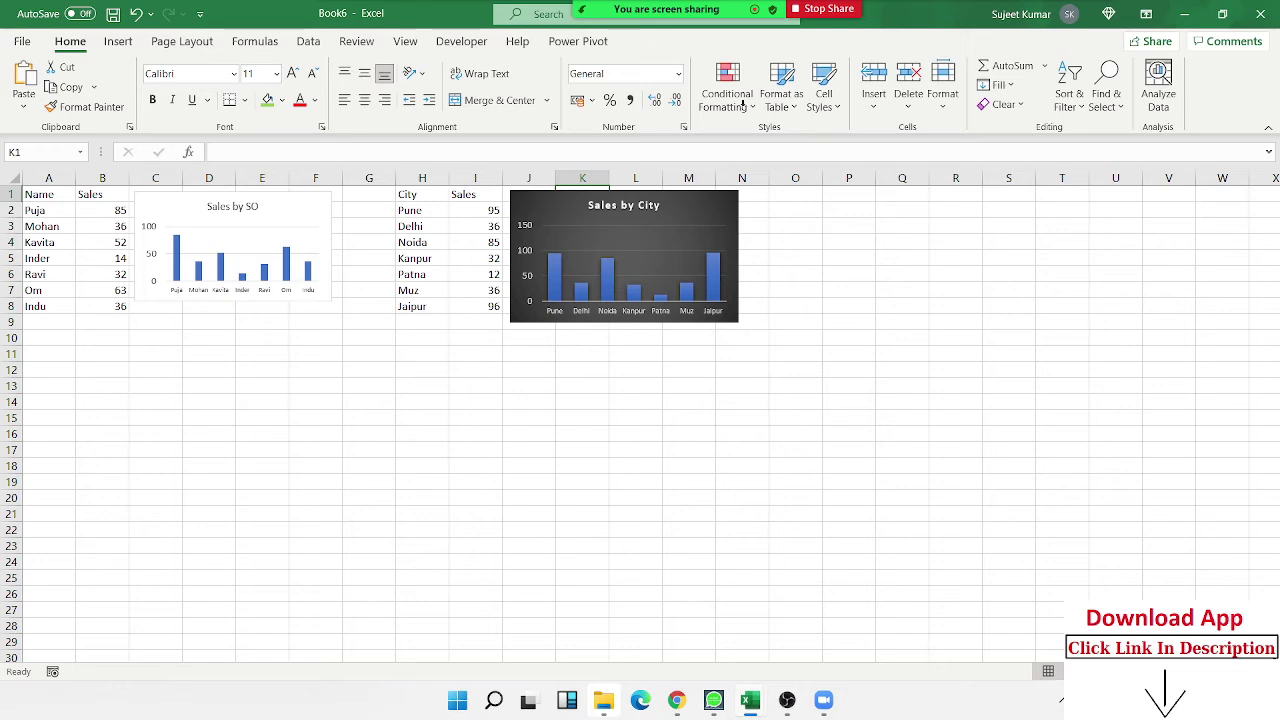
{"action": "left_click", "coordinate": [1187, 13]}
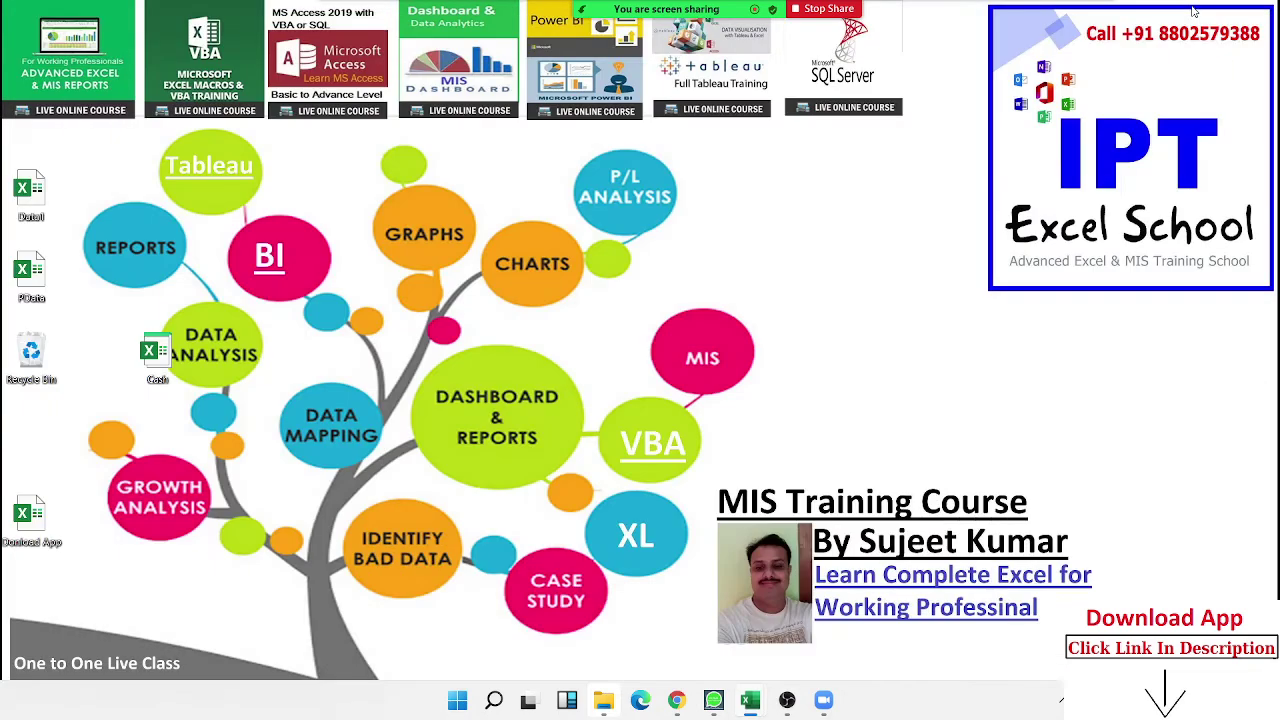
{"action": "left_click", "coordinate": [604, 701]}
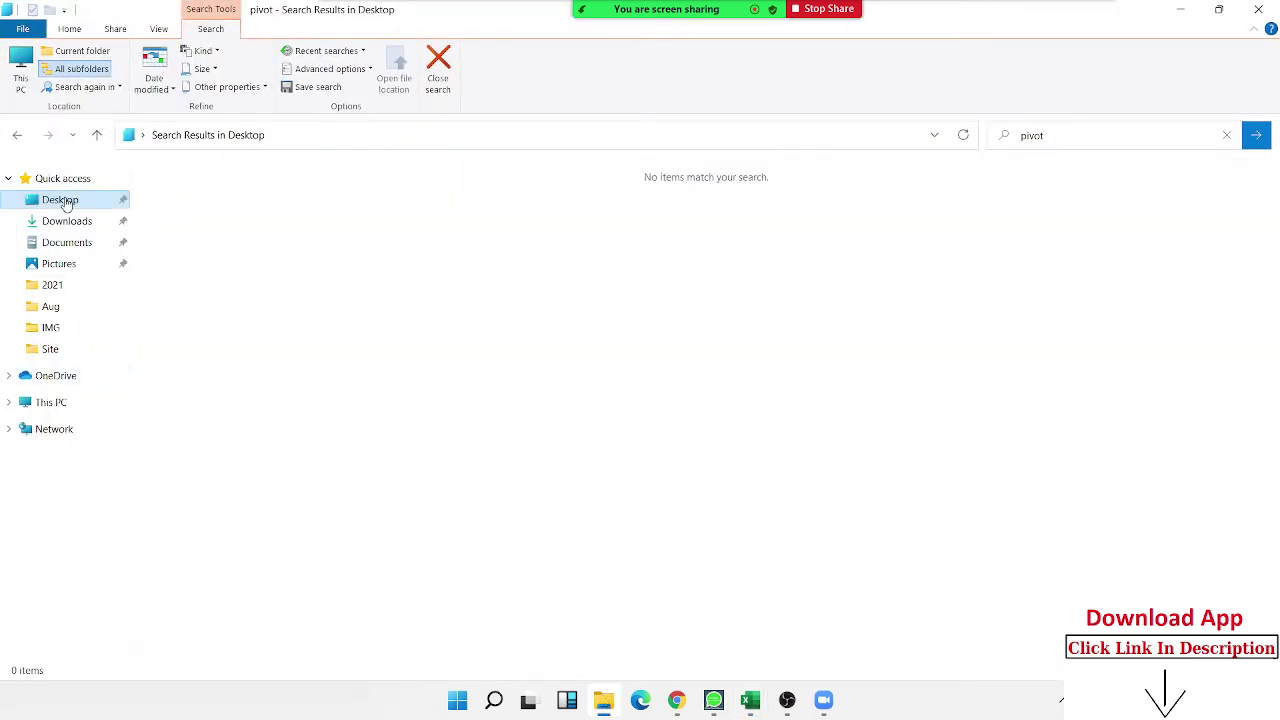
{"action": "left_click", "coordinate": [60, 200]}
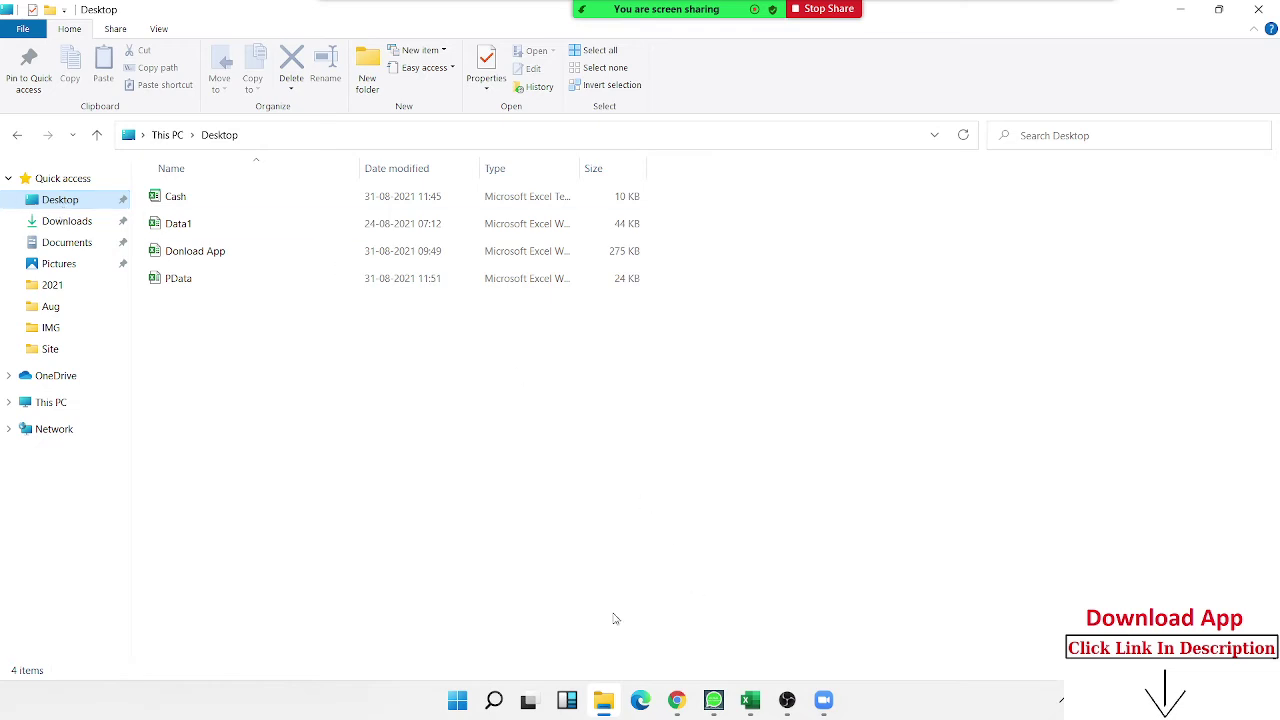
{"action": "left_click", "coordinate": [46, 404]}
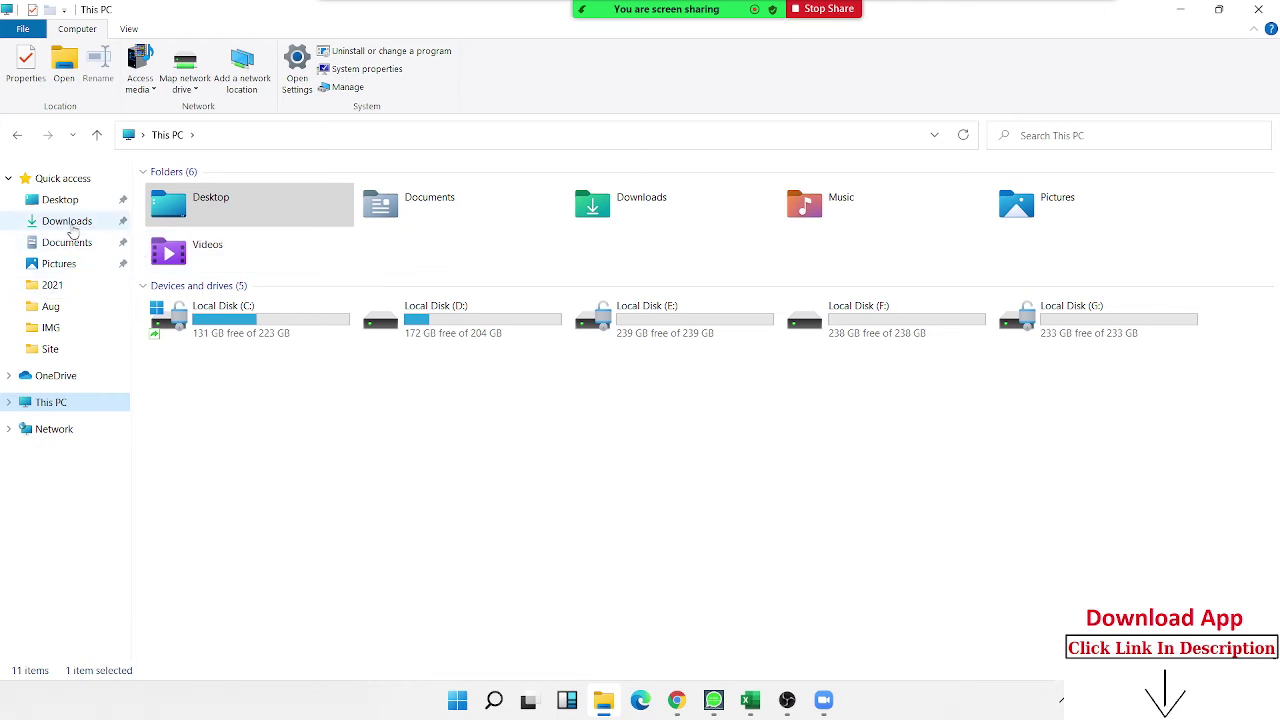
{"action": "left_click", "coordinate": [66, 221]}
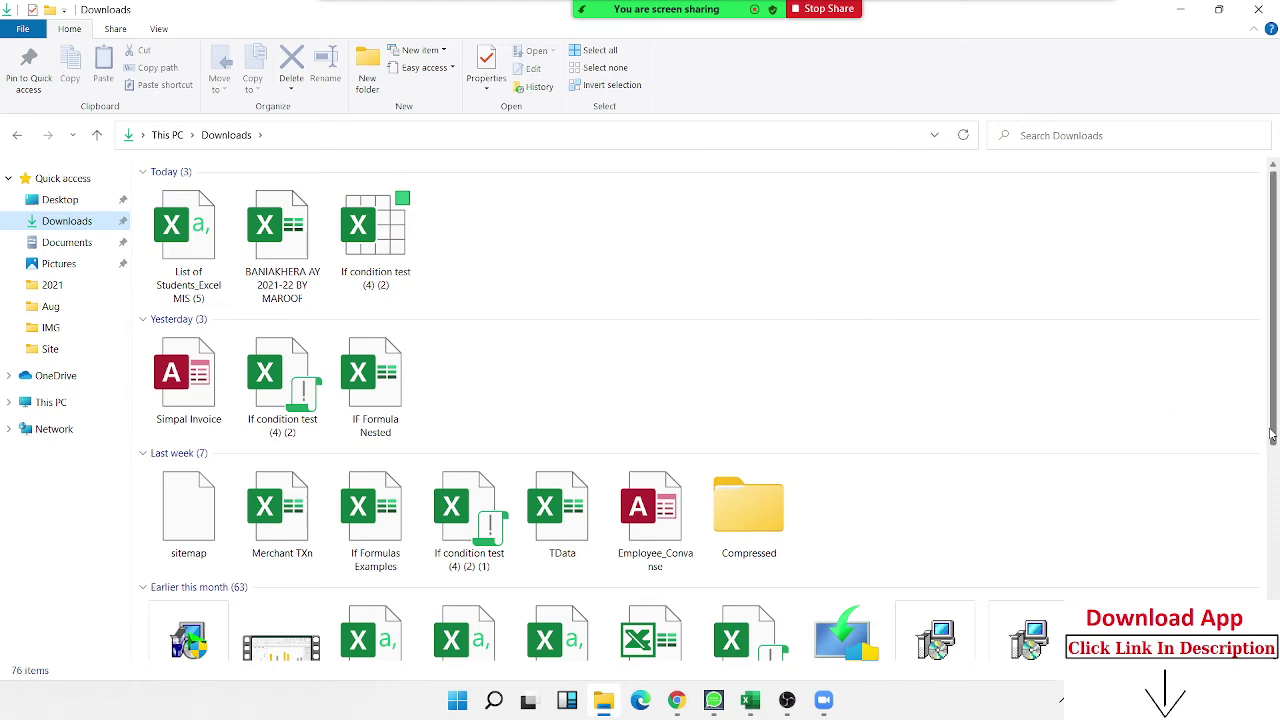
{"action": "left_click", "coordinate": [1274, 462]}
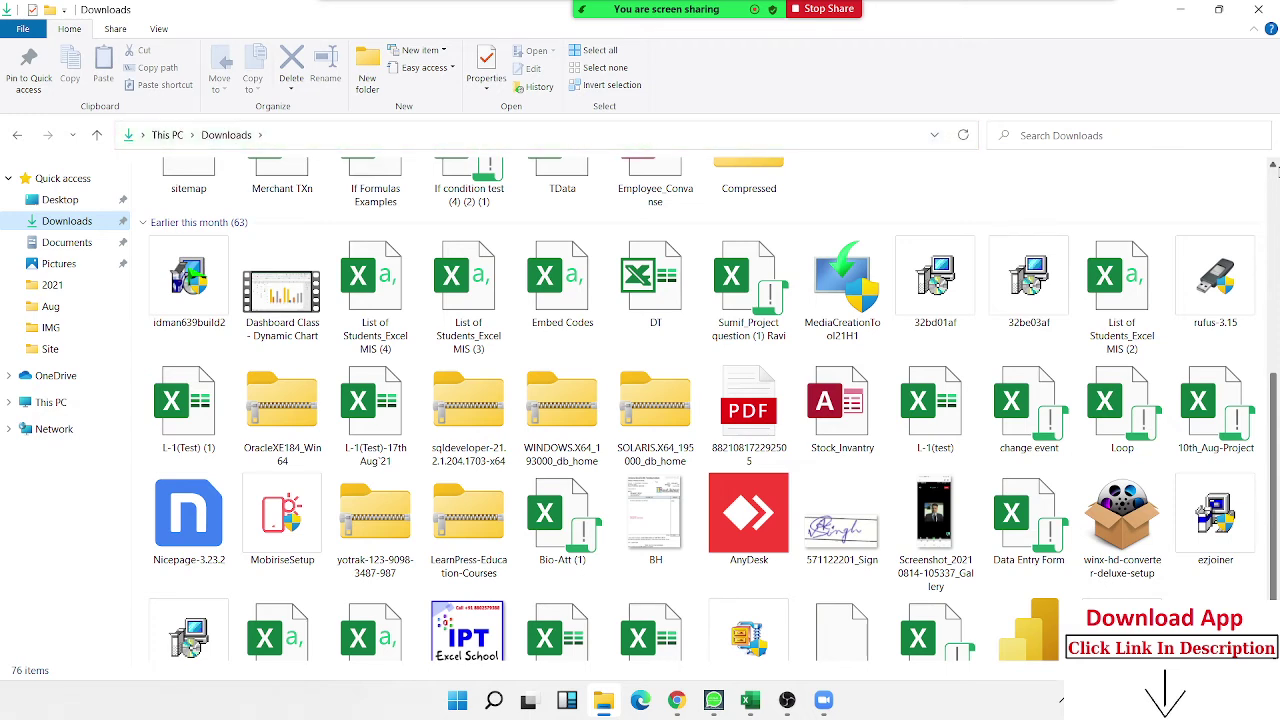
{"action": "left_click", "coordinate": [1190, 12]}
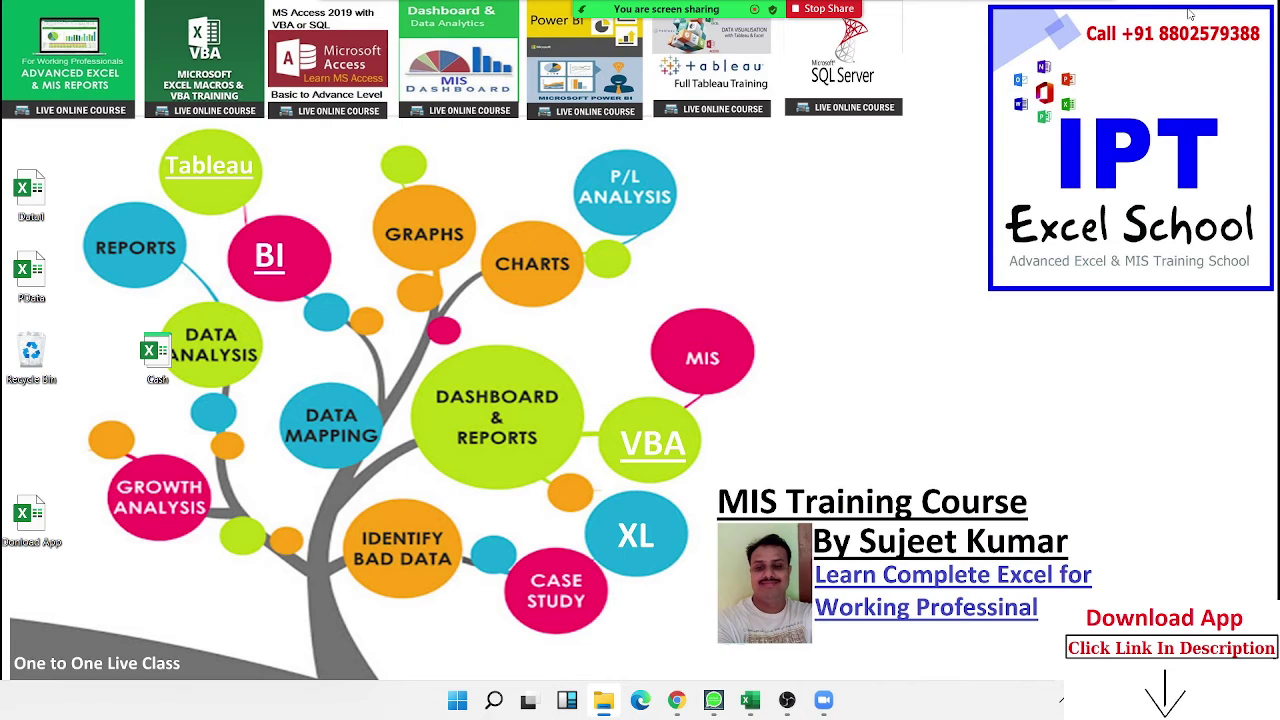
Show thumbnail previews of the open Excel workbooks from the taskbar.
{"action": "key", "text": "super"}
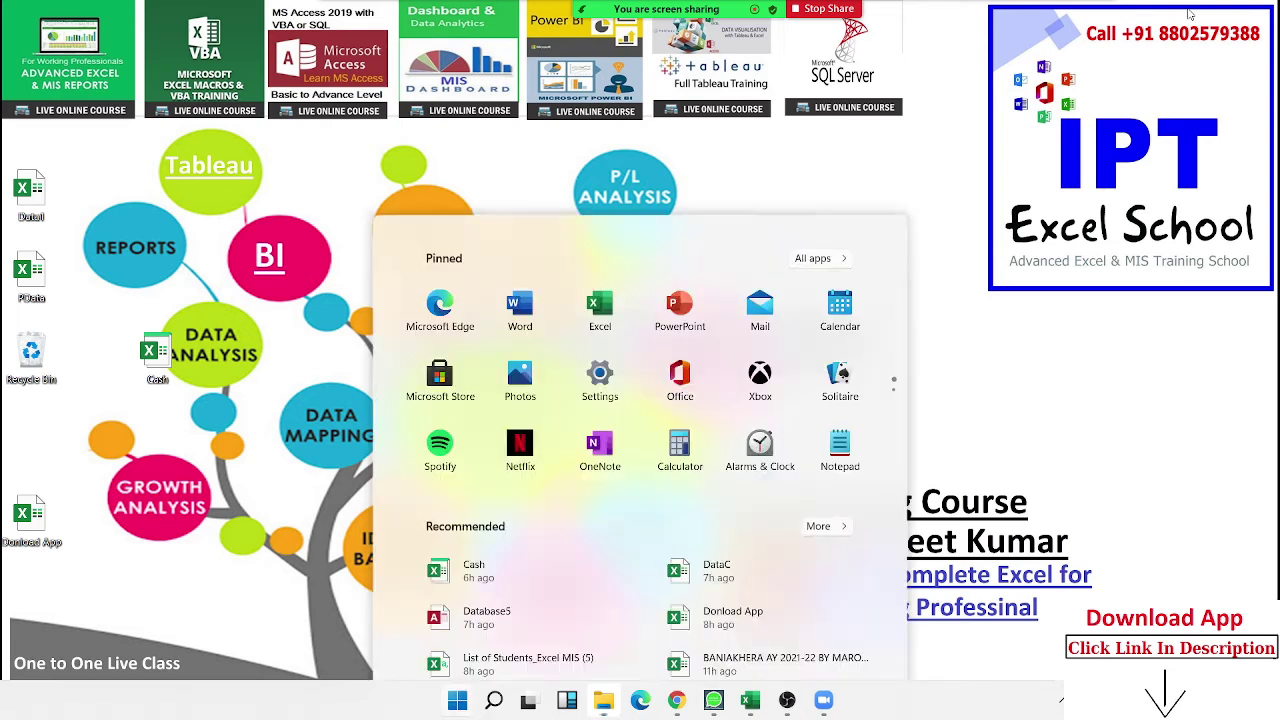
{"action": "key", "text": "super"}
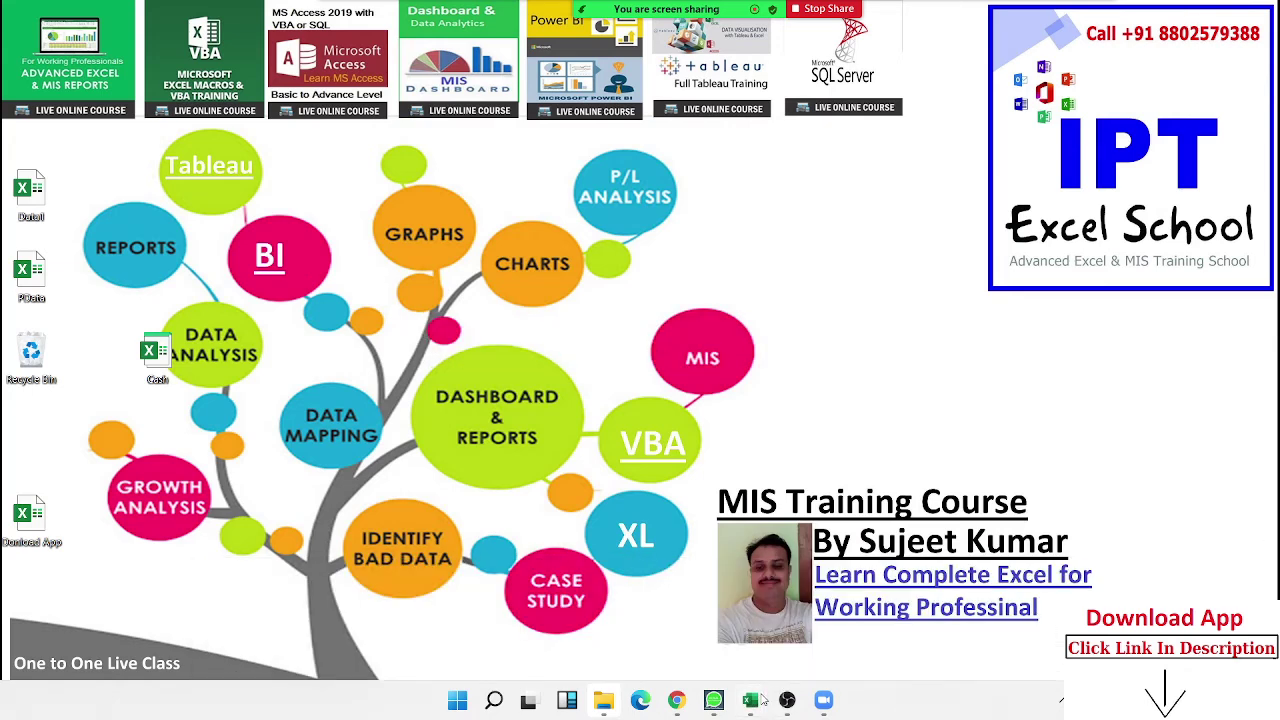
{"action": "mouse_move", "coordinate": [762, 701]}
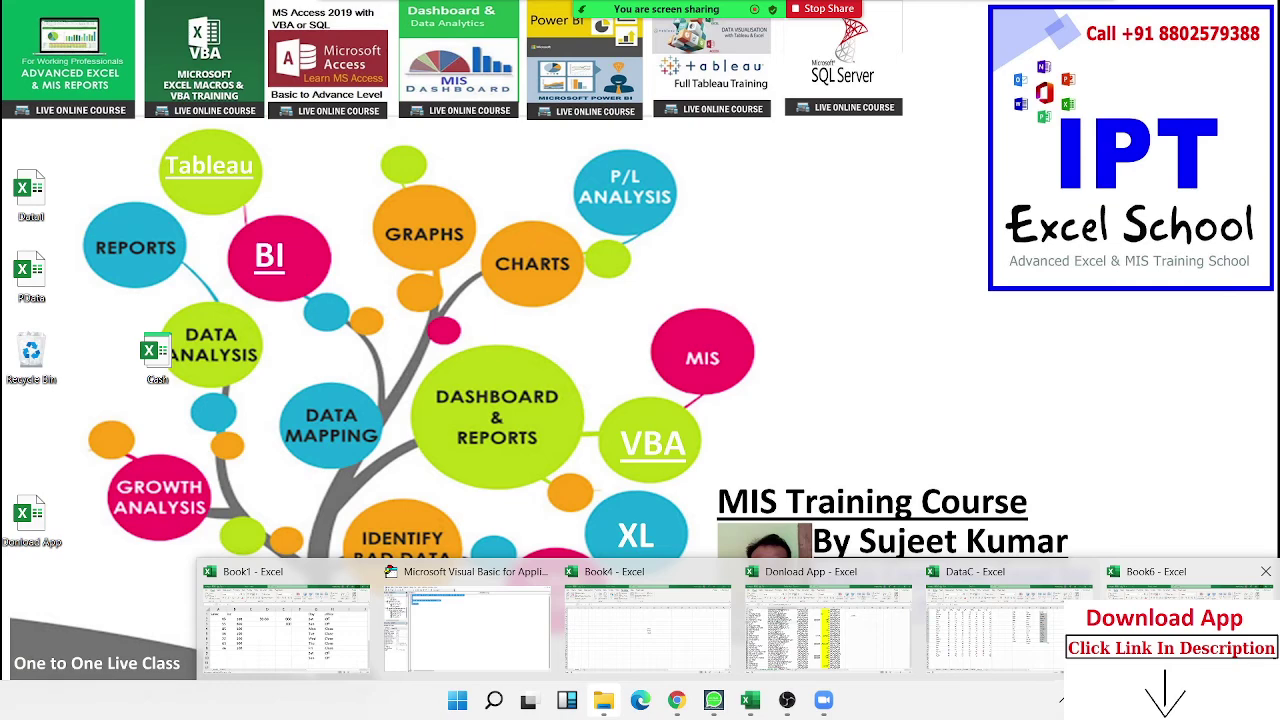
In Book4, enter 1000 in B3 and 200 in C3.
{"action": "left_click", "coordinate": [590, 632]}
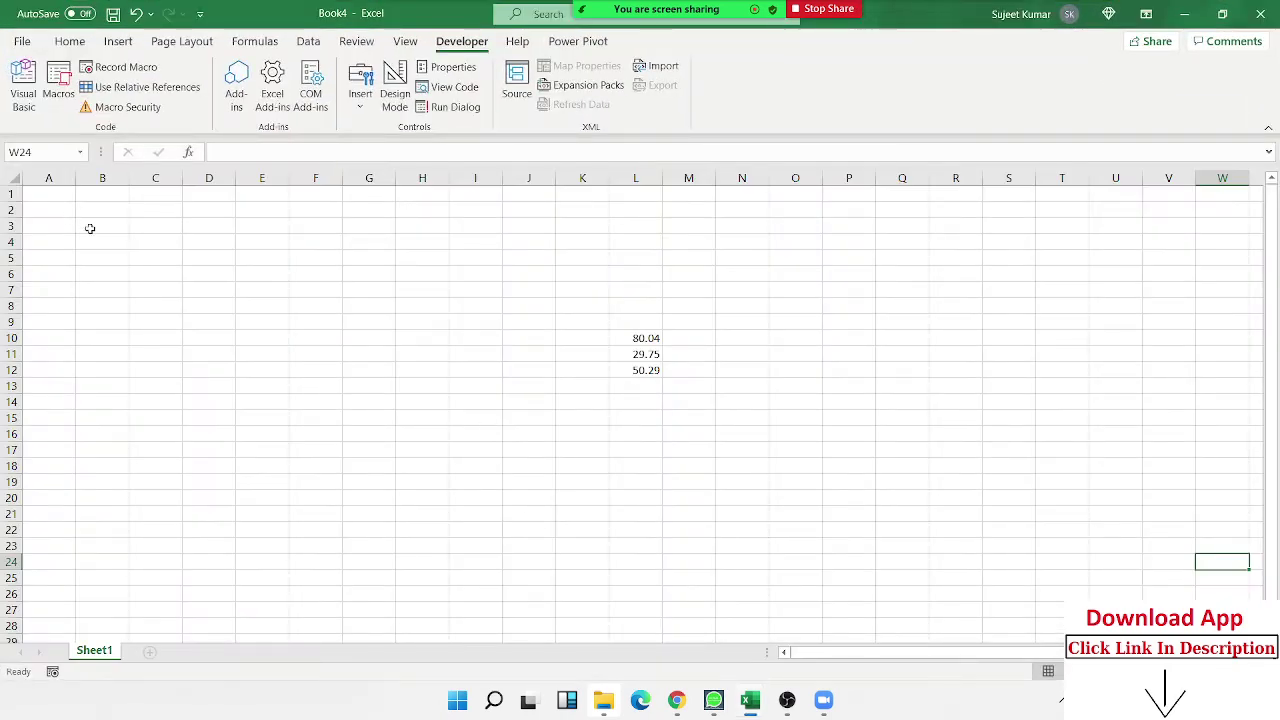
{"action": "left_click", "coordinate": [92, 230]}
{"action": "type", "text": "1"}
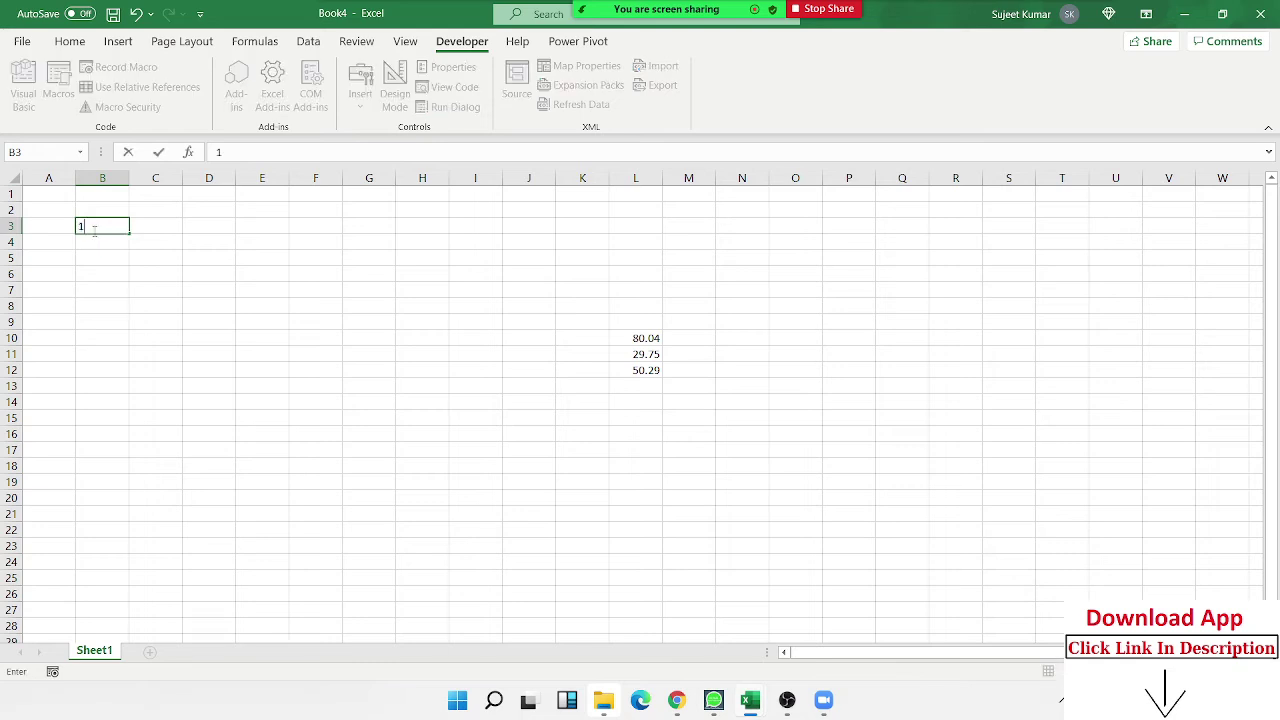
{"action": "type", "text": "000"}
{"action": "key", "text": "Tab"}
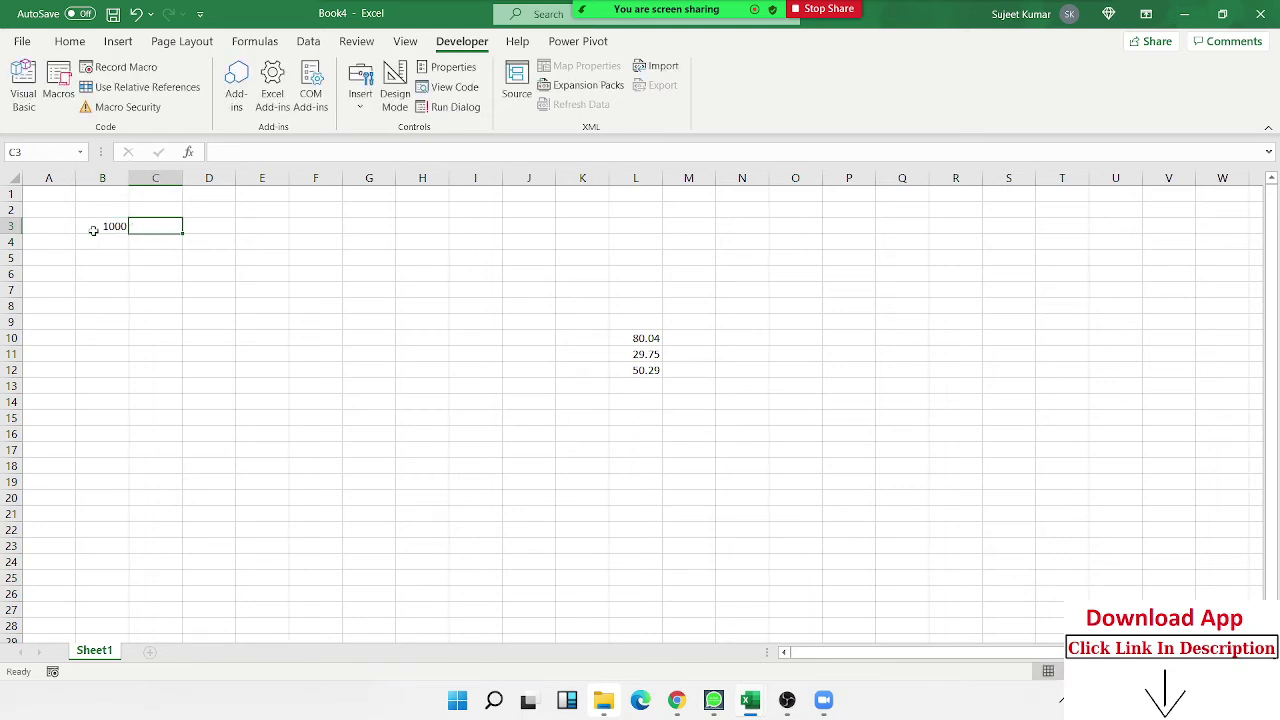
{"action": "type", "text": "20"}
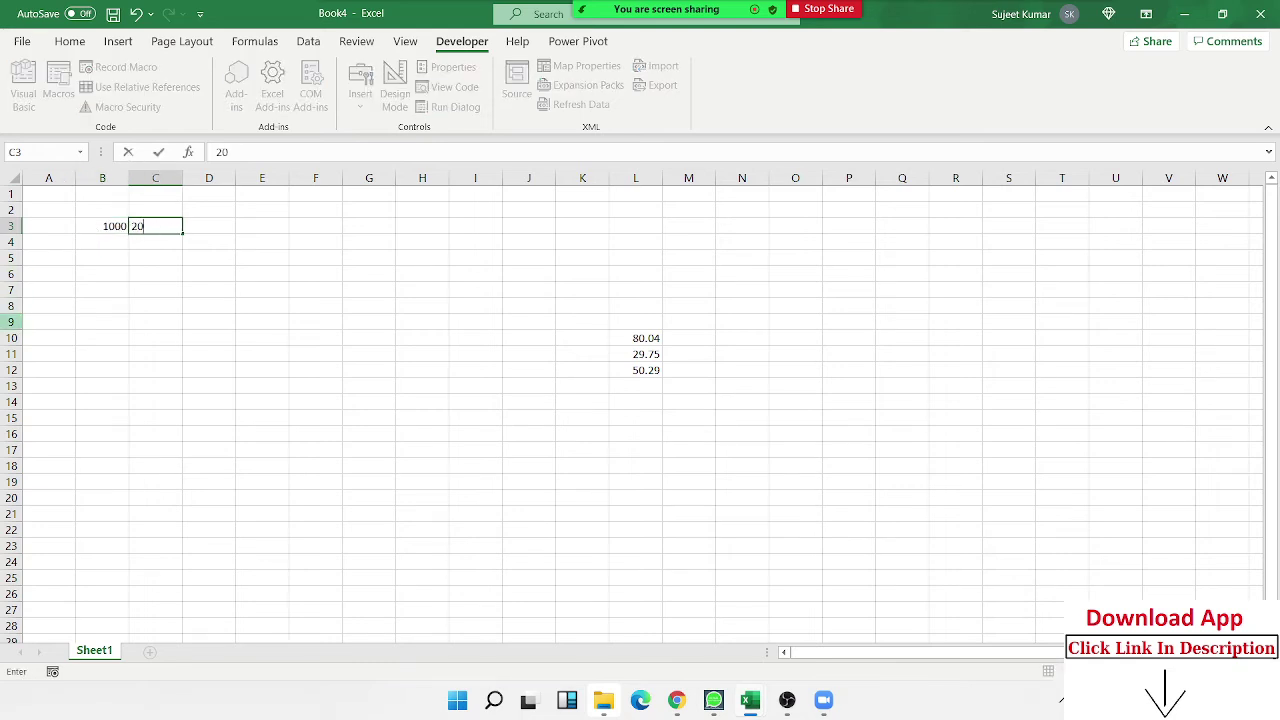
{"action": "type", "text": "0"}
{"action": "key", "text": "Return"}
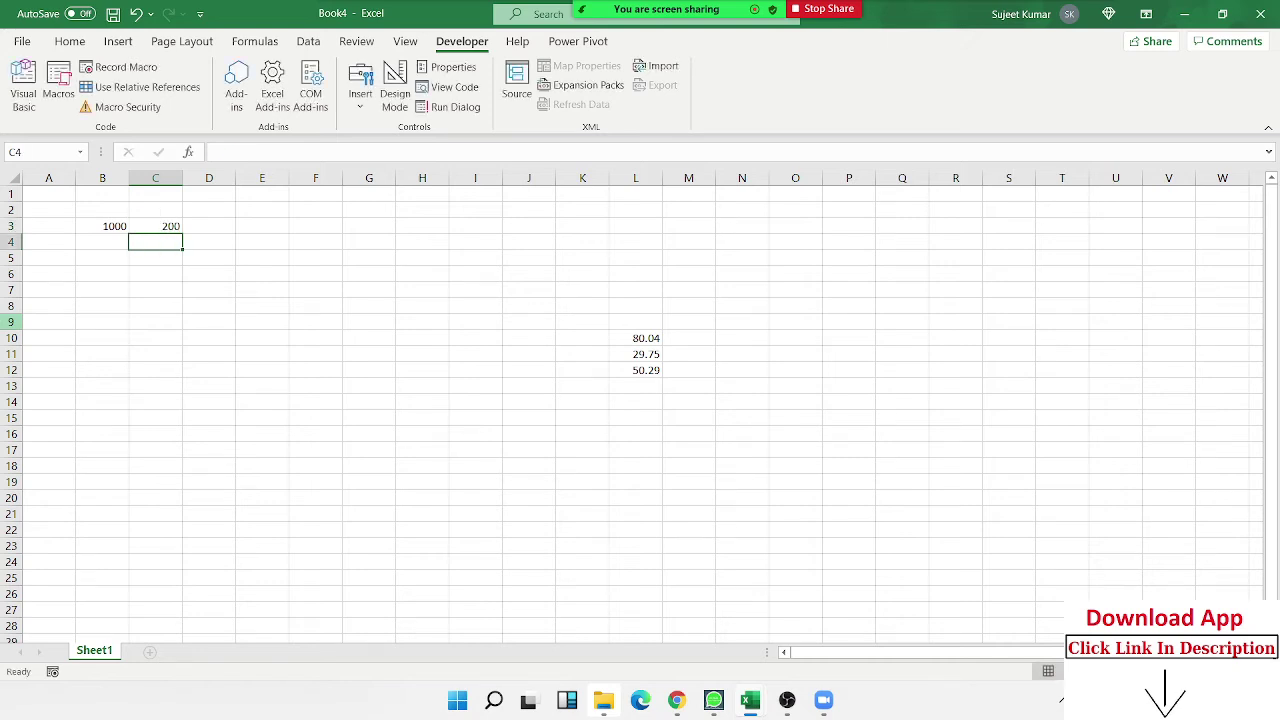
Enter the formula =C3/B3 in cell C4.
{"action": "left_click", "coordinate": [155, 226]}
{"action": "left_click", "coordinate": [155, 242]}
{"action": "type", "text": "="}
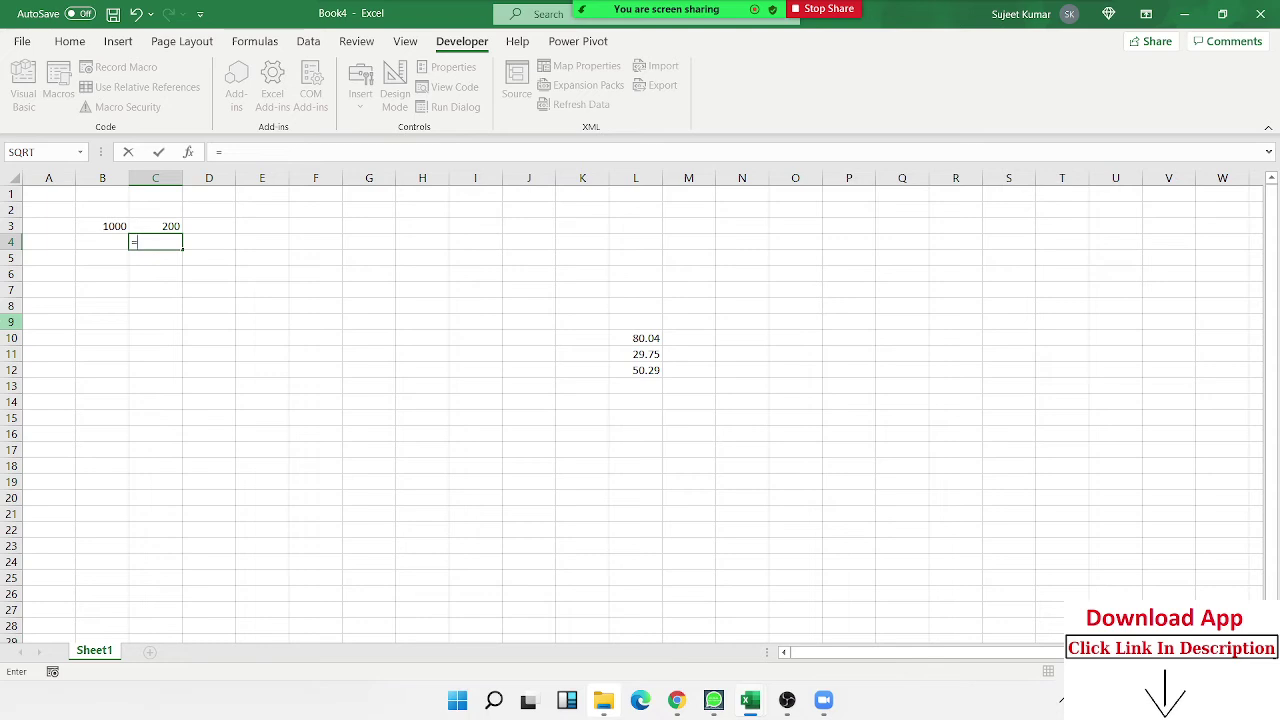
{"action": "left_click", "coordinate": [155, 226]}
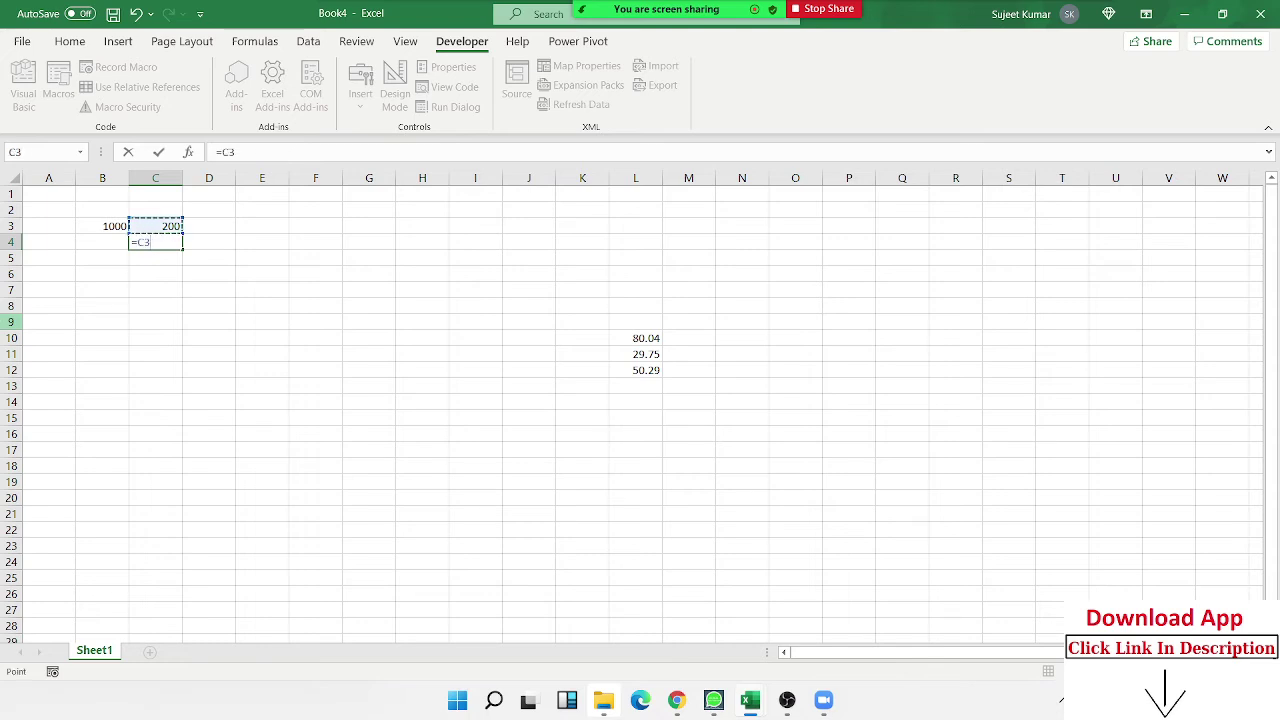
{"action": "type", "text": "/"}
{"action": "left_click", "coordinate": [155, 226]}
{"action": "left_click", "coordinate": [102, 226]}
{"action": "key", "text": "Return"}
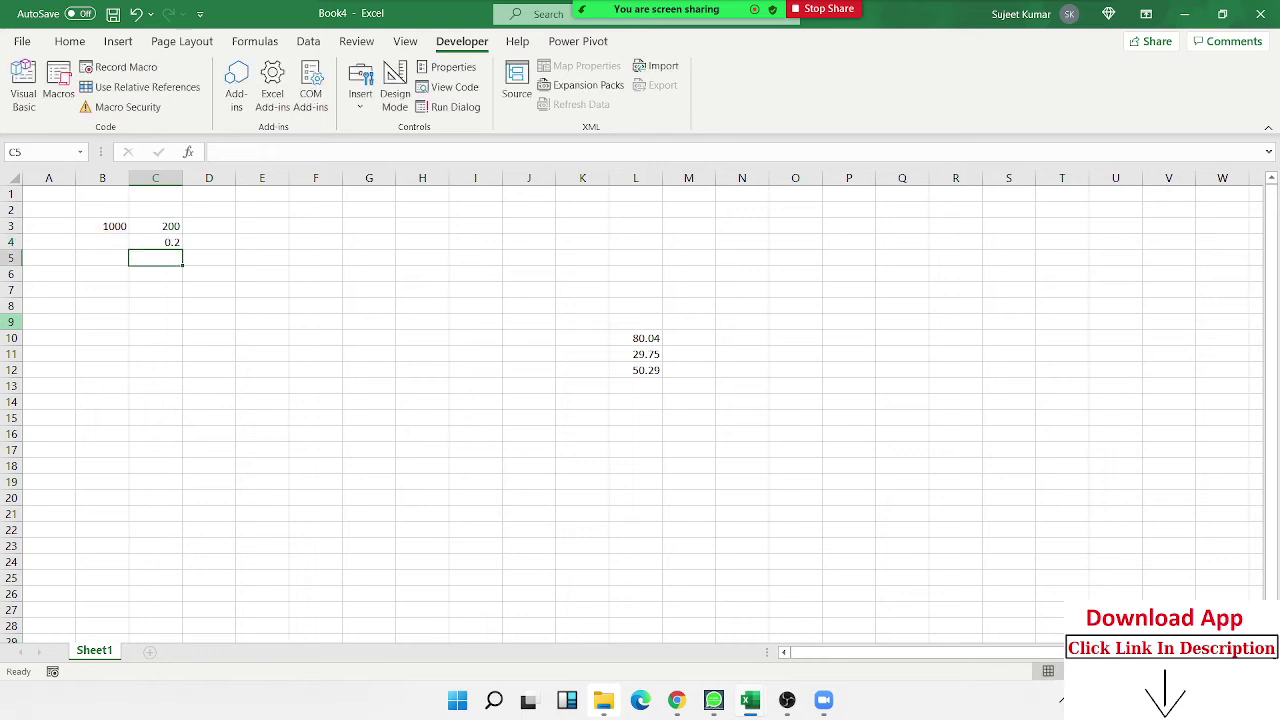
Format C4 with Percent Style so it shows 20%.
{"action": "left_click", "coordinate": [155, 242]}
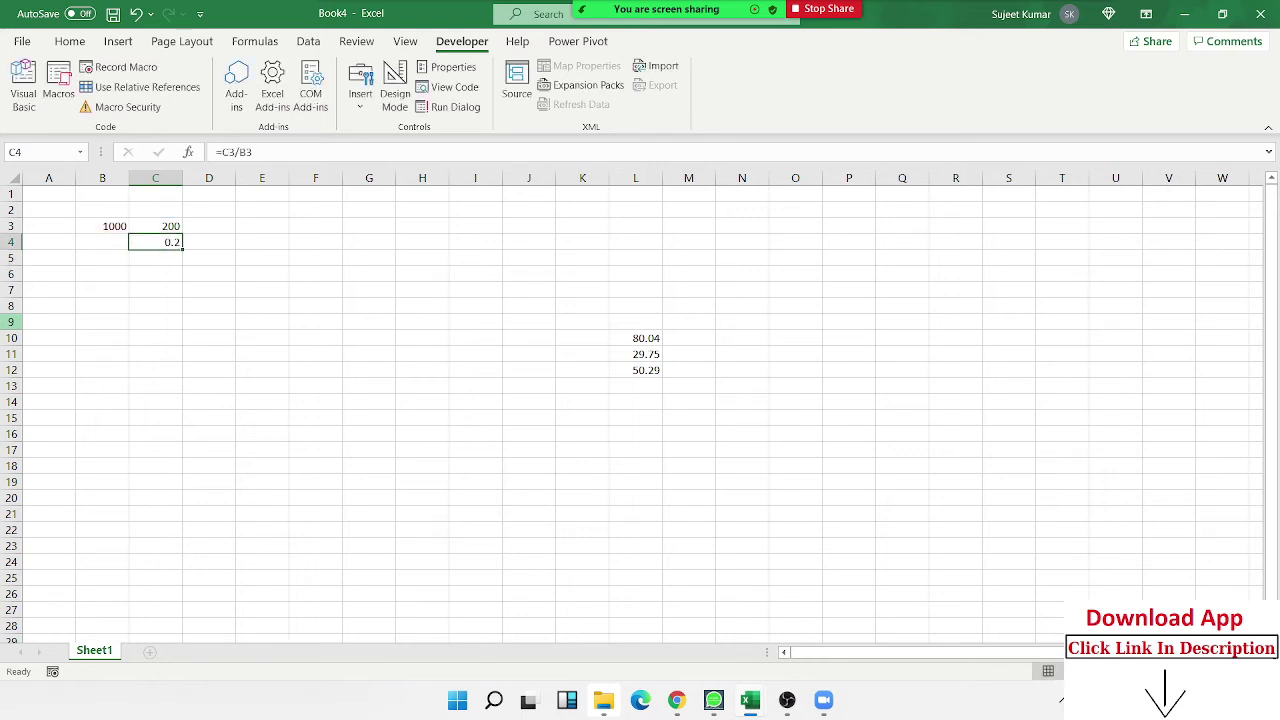
{"action": "left_click", "coordinate": [68, 44]}
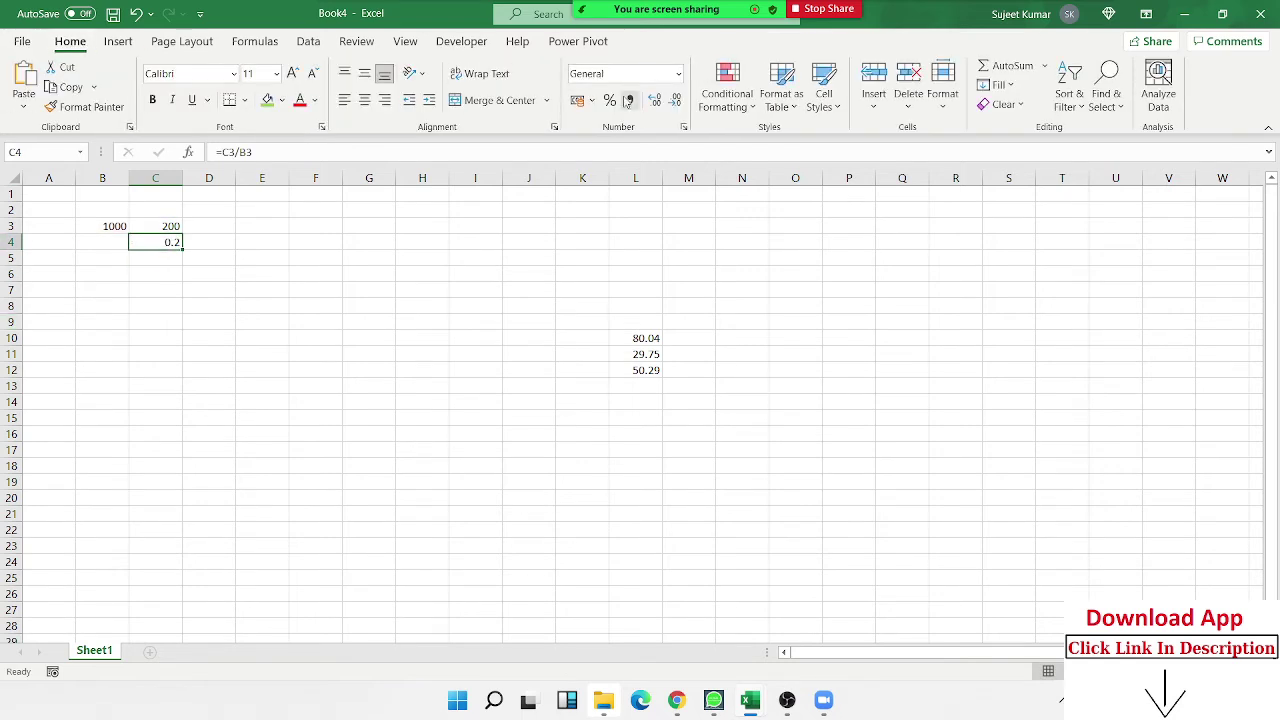
{"action": "left_click", "coordinate": [610, 100]}
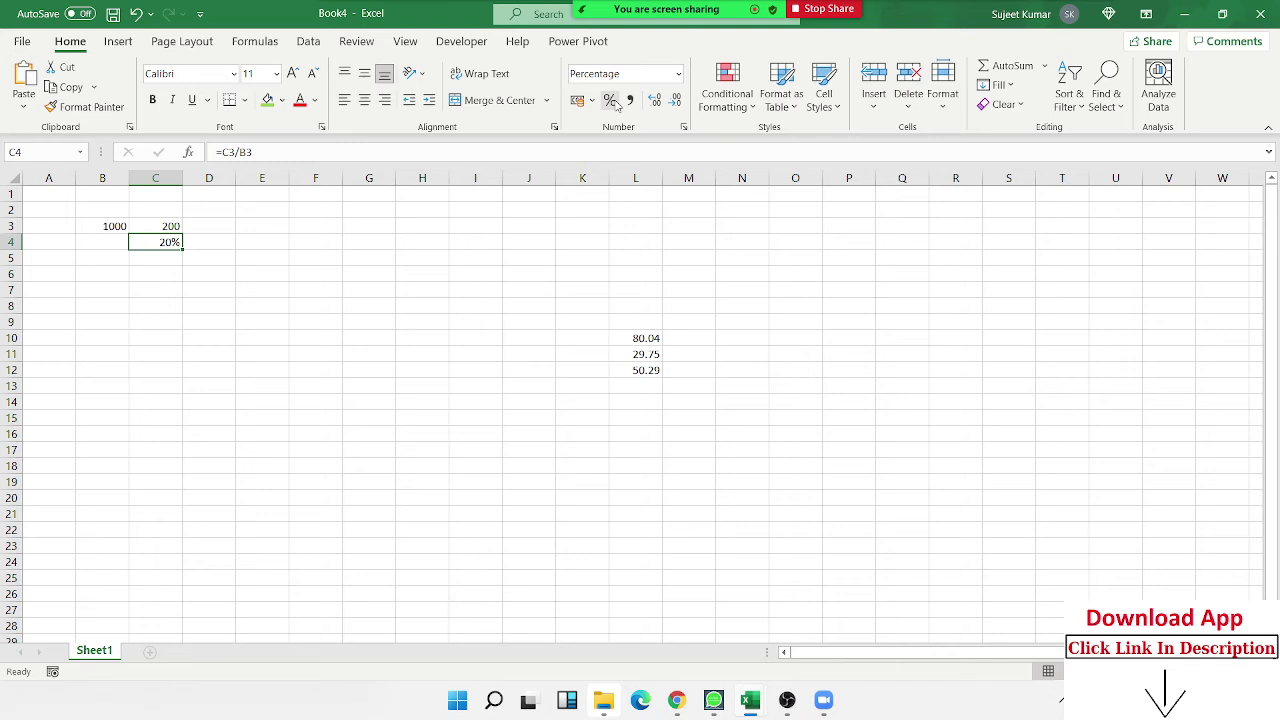
{"action": "key", "text": "Up"}
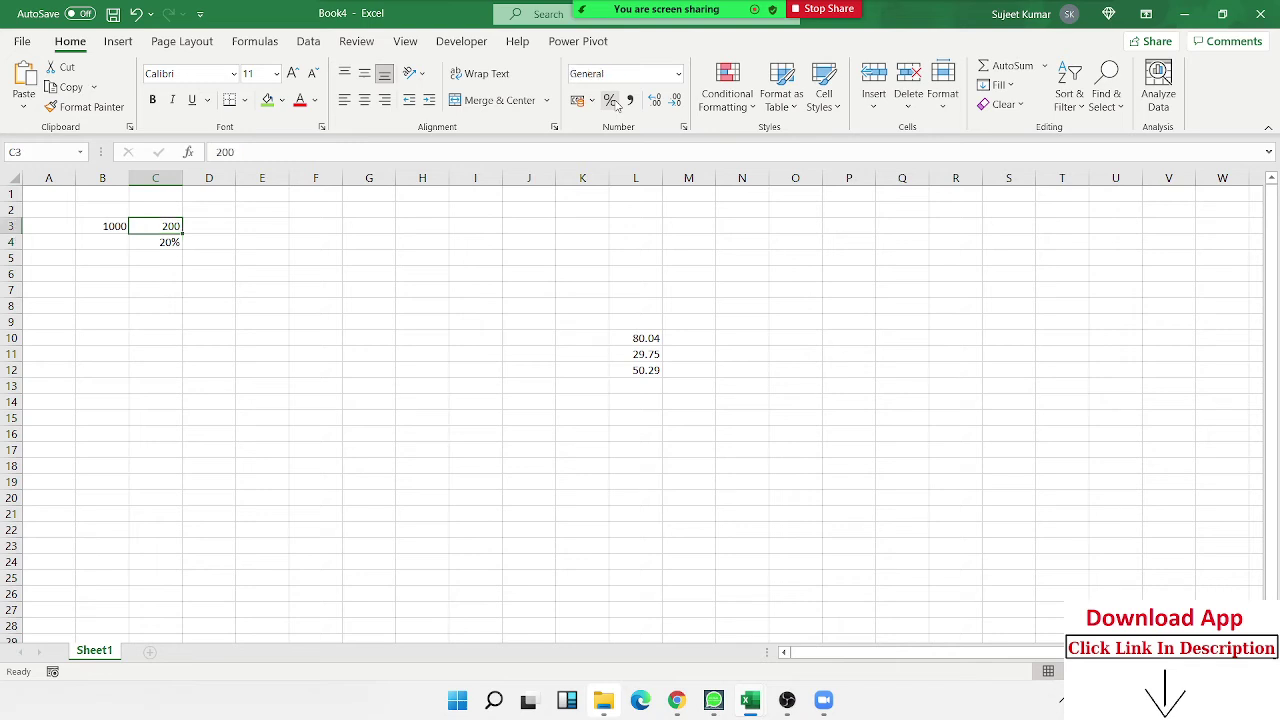
{"action": "key", "text": "Left"}
{"action": "key", "text": "Right"}
{"action": "key", "text": "Right"}
{"action": "key", "text": "Right"}
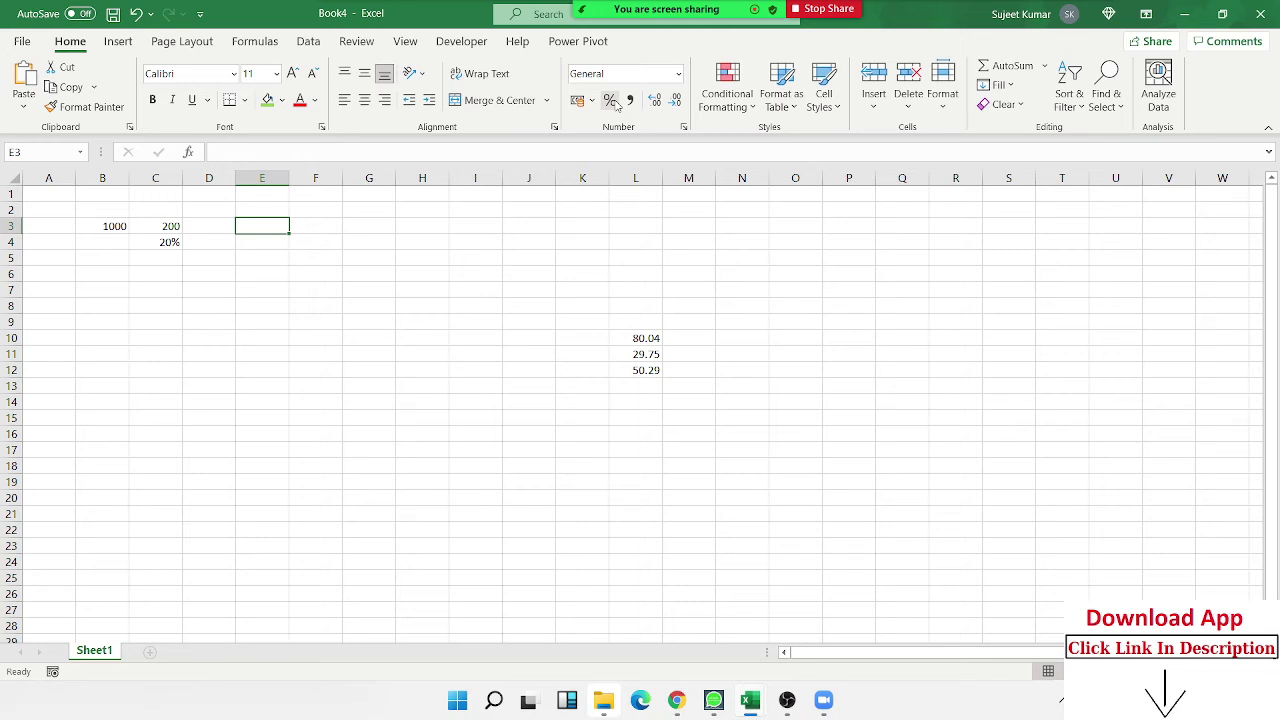
Enter 1000 in cell E3, replacing the stray 1.
{"action": "type", "text": "1"}
{"action": "key", "text": "Tab"}
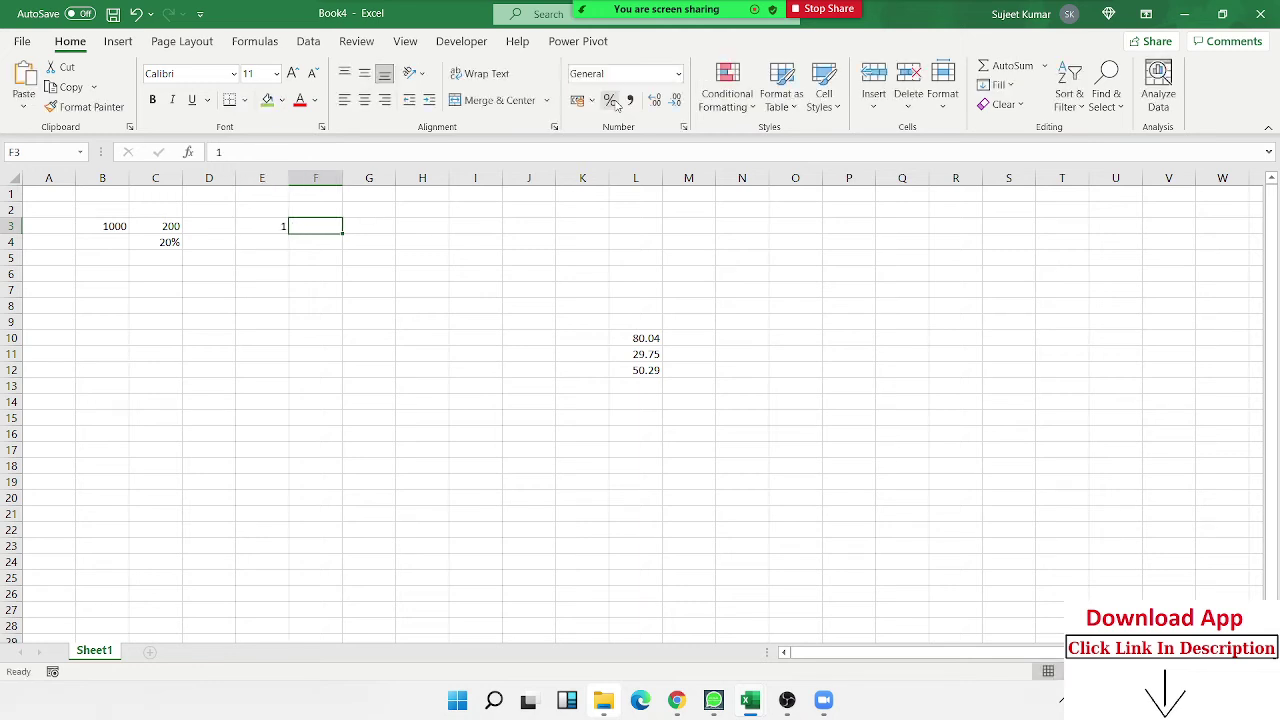
{"action": "key", "text": "Left"}
{"action": "key", "text": "Left"}
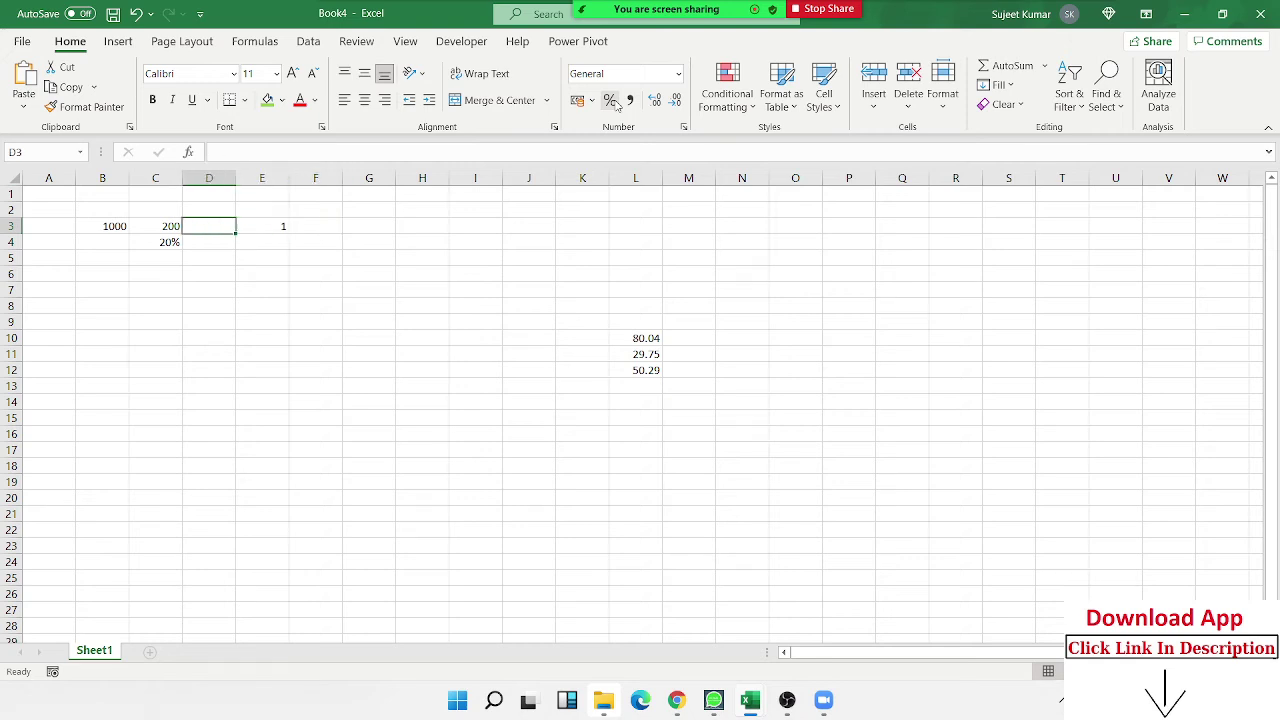
{"action": "key", "text": "Left"}
{"action": "key", "text": "Right"}
{"action": "key", "text": "Right"}
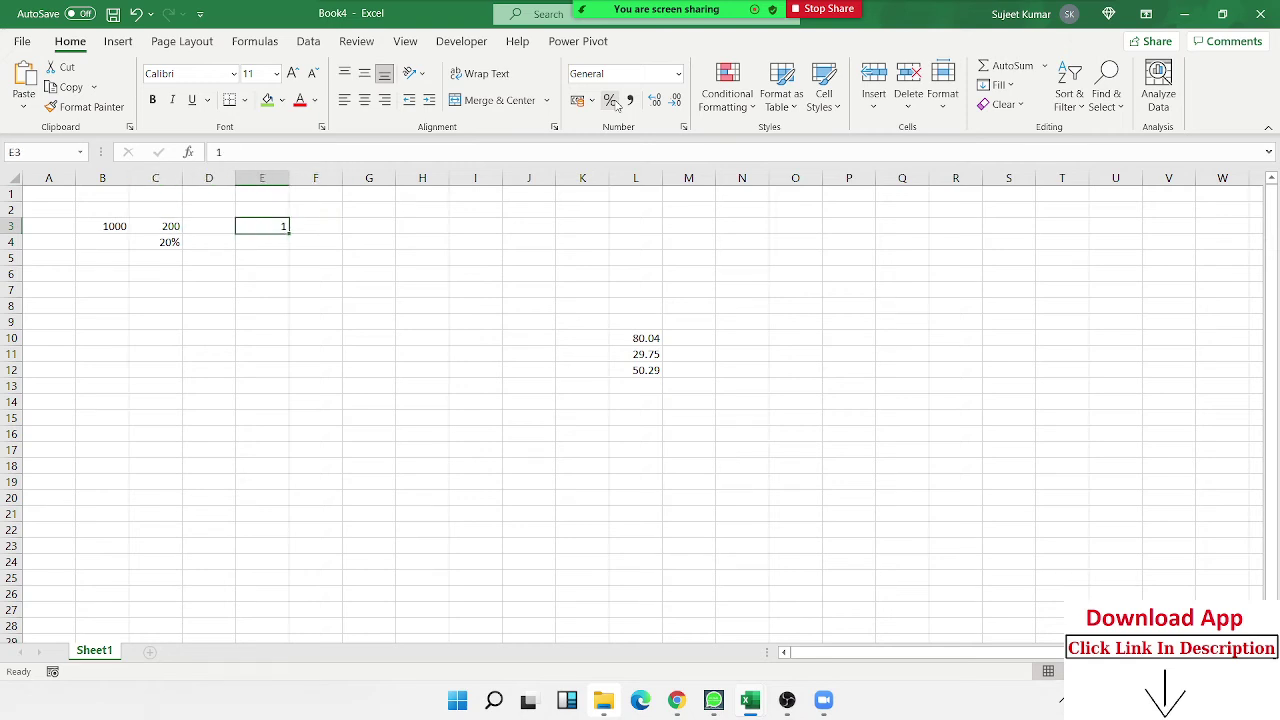
{"action": "key", "text": "Left"}
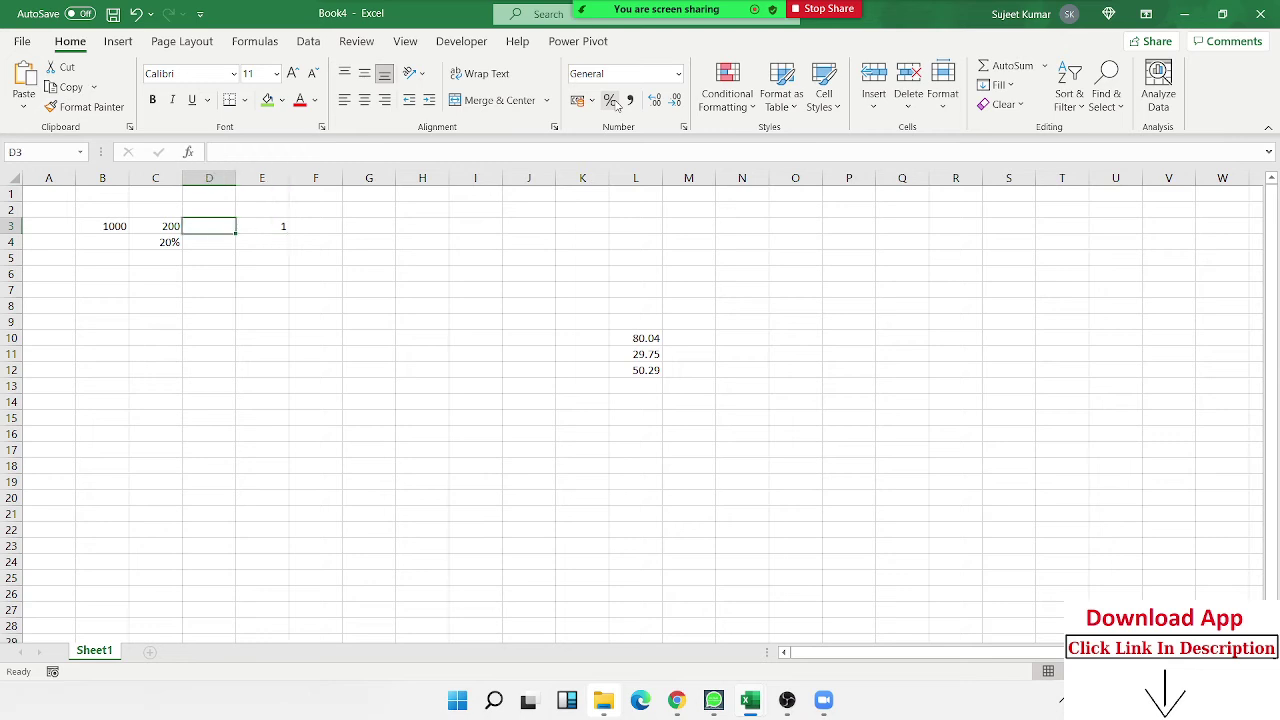
{"action": "key", "text": "Left"}
{"action": "key", "text": "Left"}
{"action": "key", "text": "Right"}
{"action": "key", "text": "Right"}
{"action": "key", "text": "Right"}
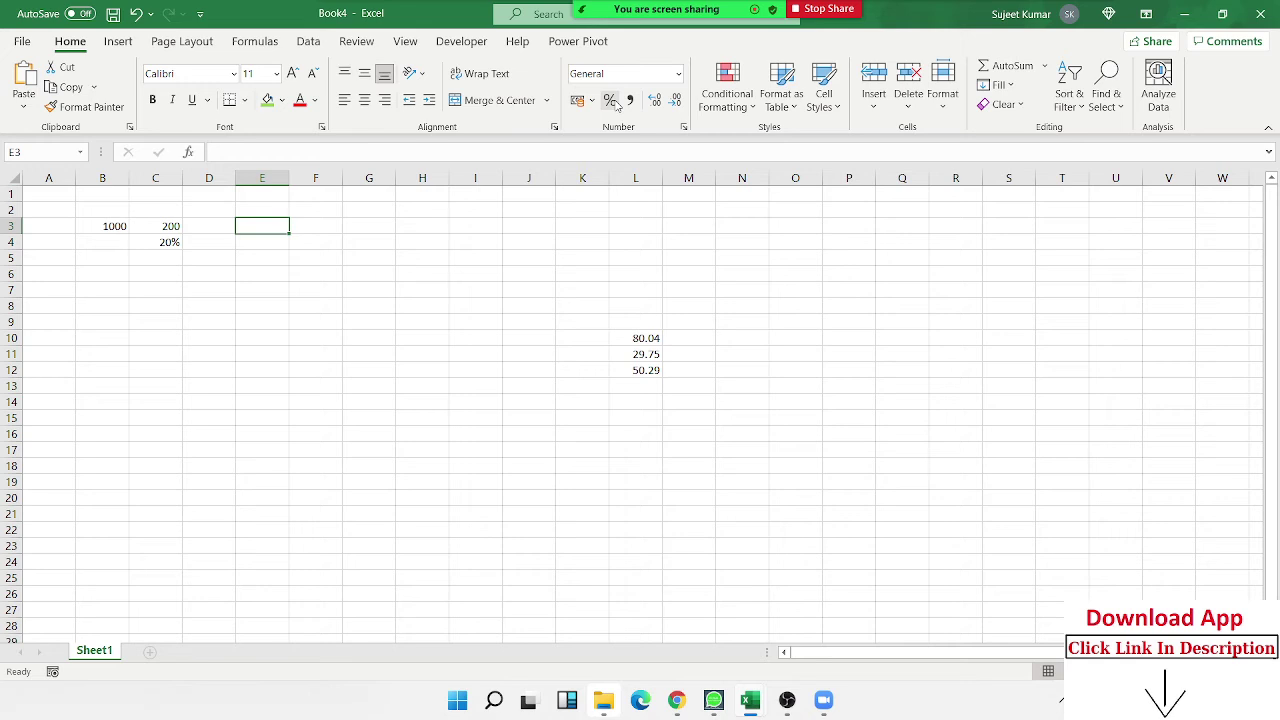
{"action": "key", "text": "Left"}
{"action": "key", "text": "Left"}
{"action": "key", "text": "Left"}
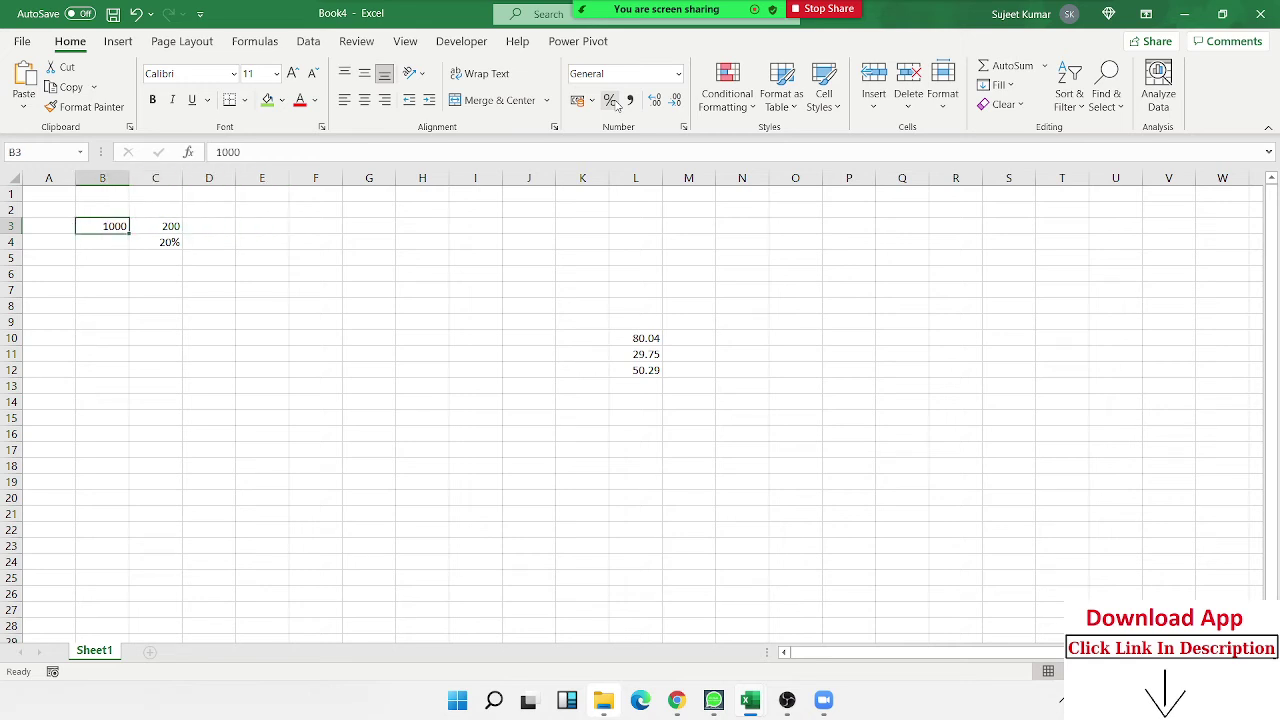
{"action": "key", "text": "Right"}
{"action": "key", "text": "Down"}
{"action": "key", "text": "Right"}
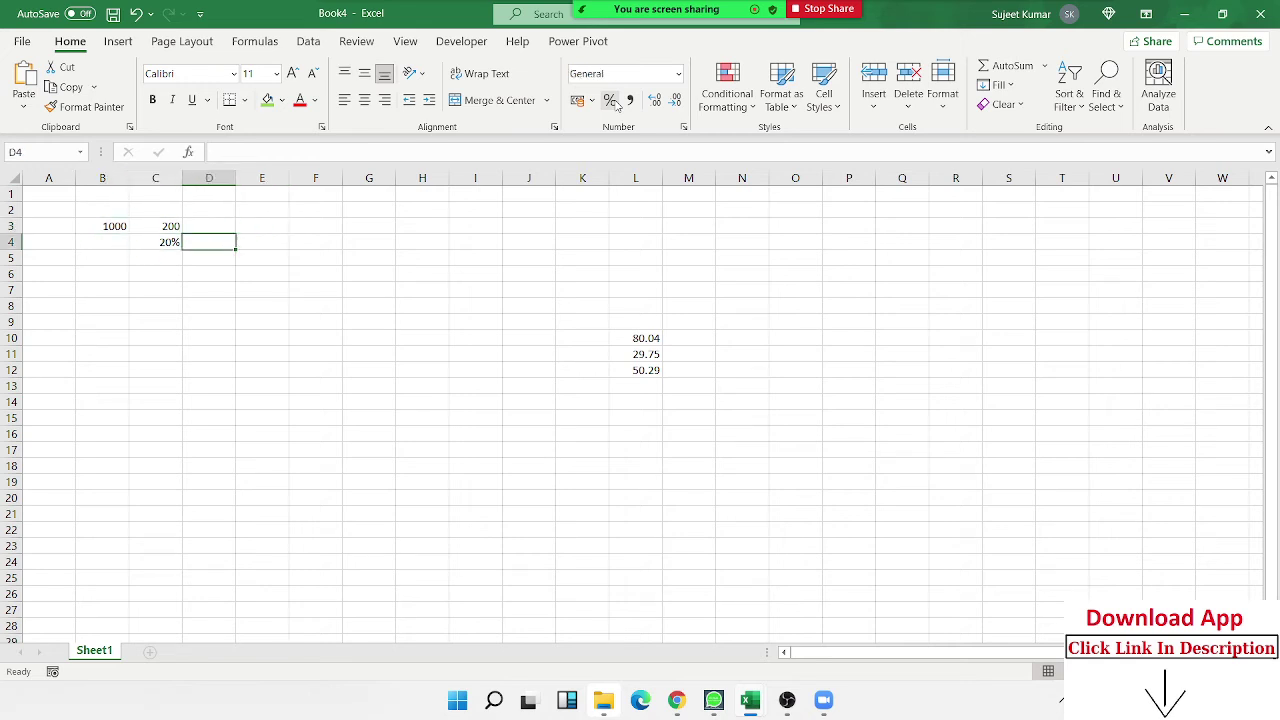
{"action": "key", "text": "Up"}
{"action": "key", "text": "Left"}
{"action": "key", "text": "Right"}
{"action": "key", "text": "Right"}
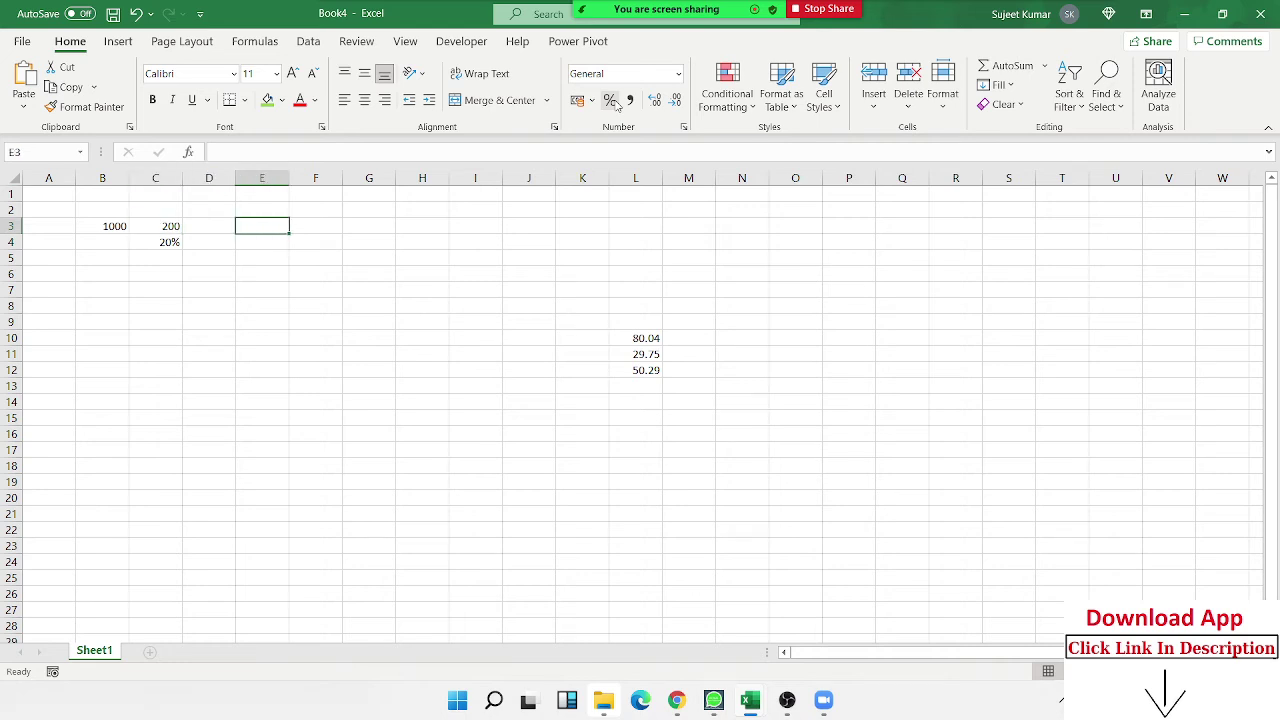
{"action": "type", "text": "1000"}
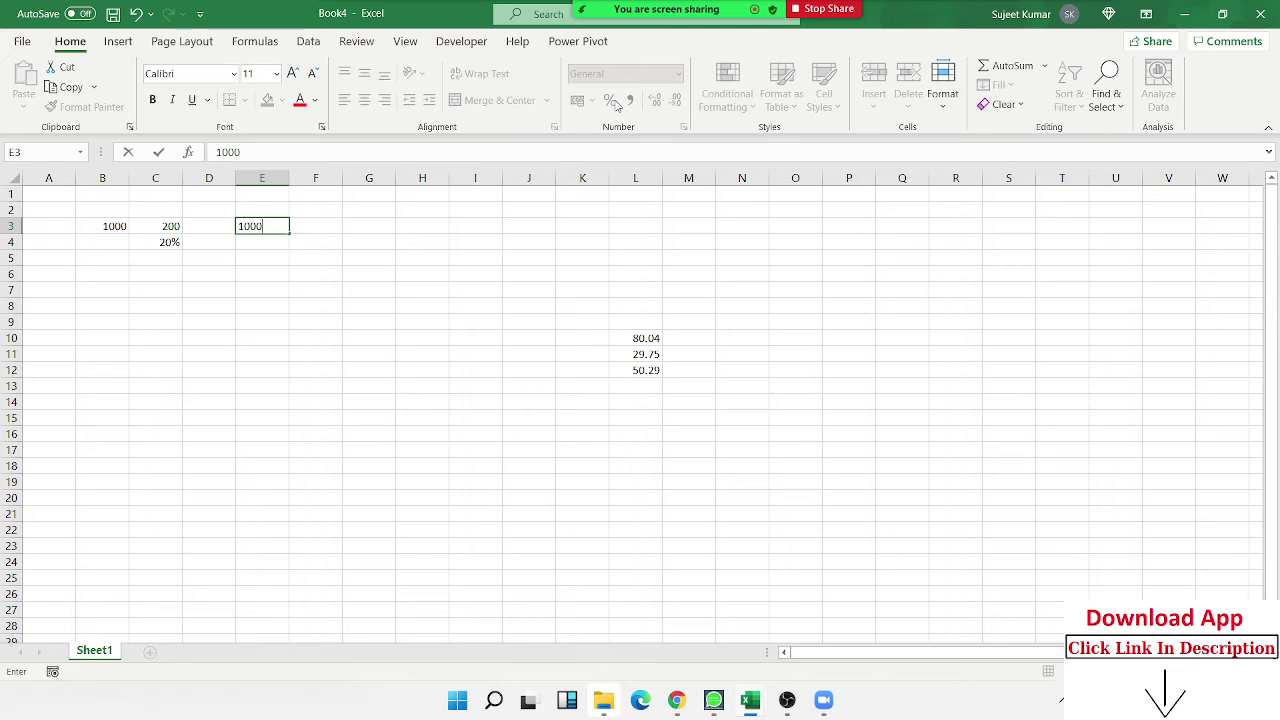
{"action": "key", "text": "Return"}
Enter 100 in F3, discarding the mistaken 15.
{"action": "key", "text": "Up"}
{"action": "key", "text": "Right"}
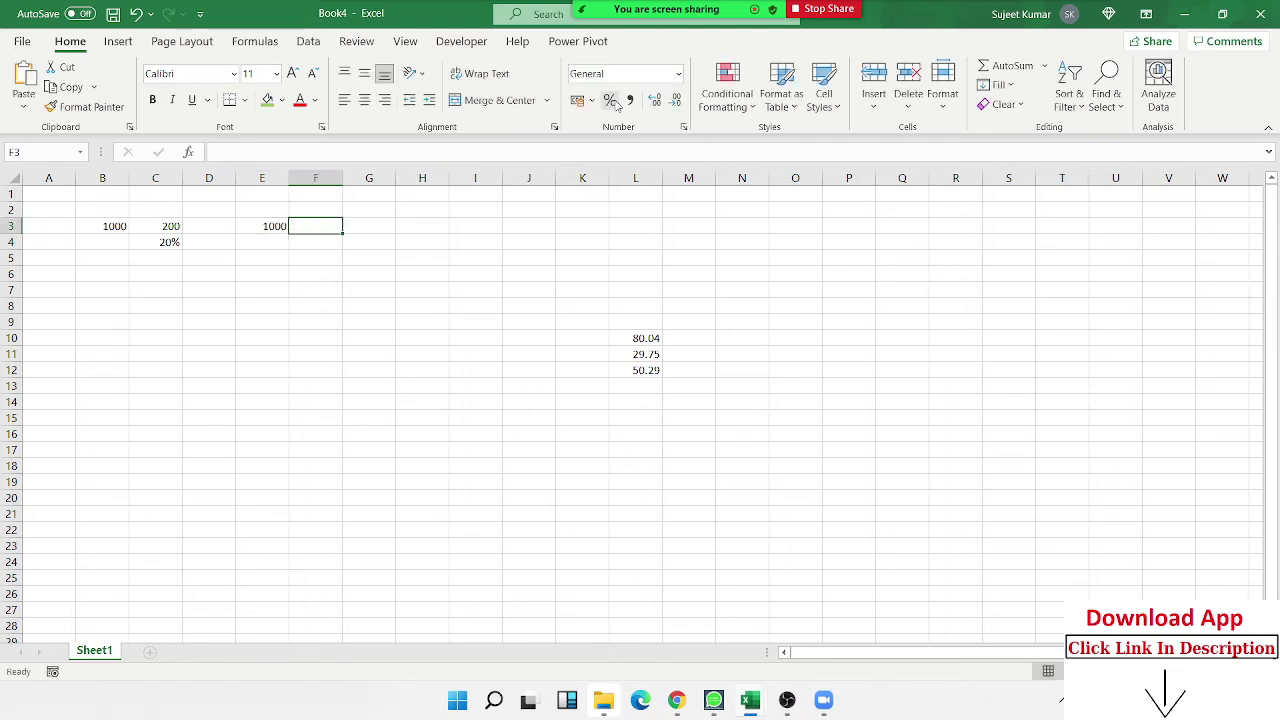
{"action": "type", "text": "15"}
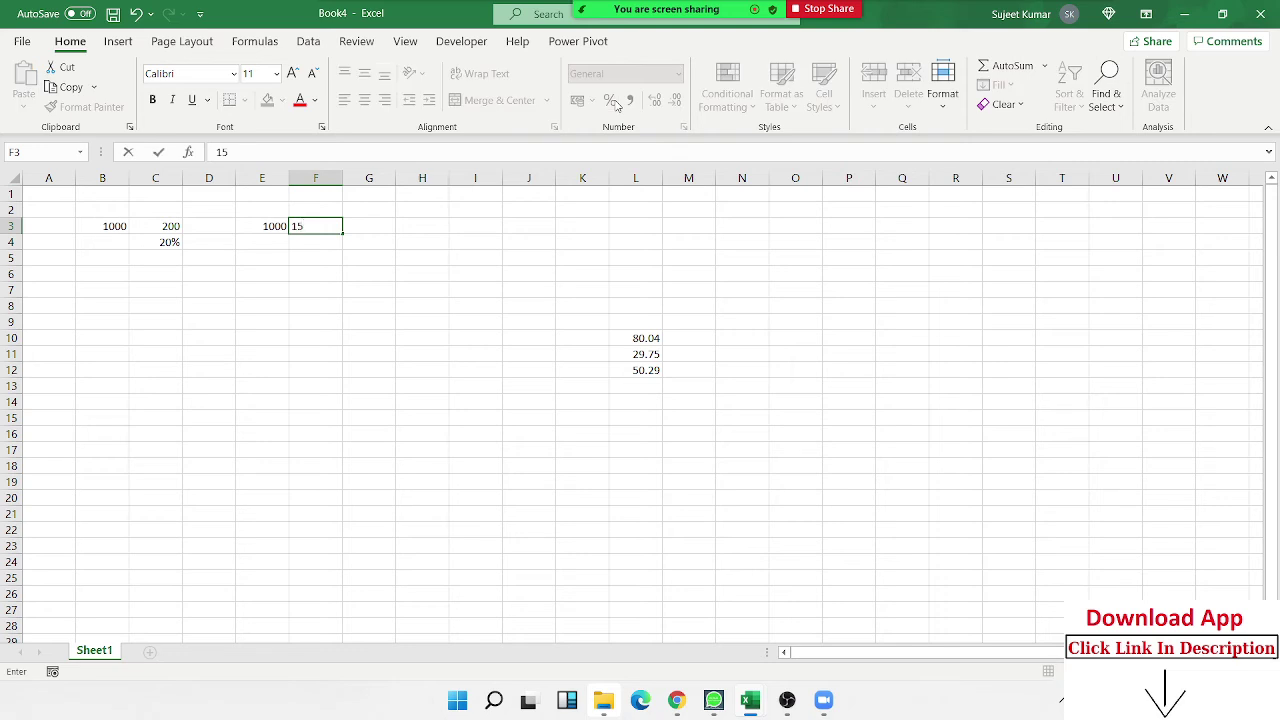
{"action": "key", "text": "Escape"}
{"action": "type", "text": "100"}
{"action": "key", "text": "Return"}
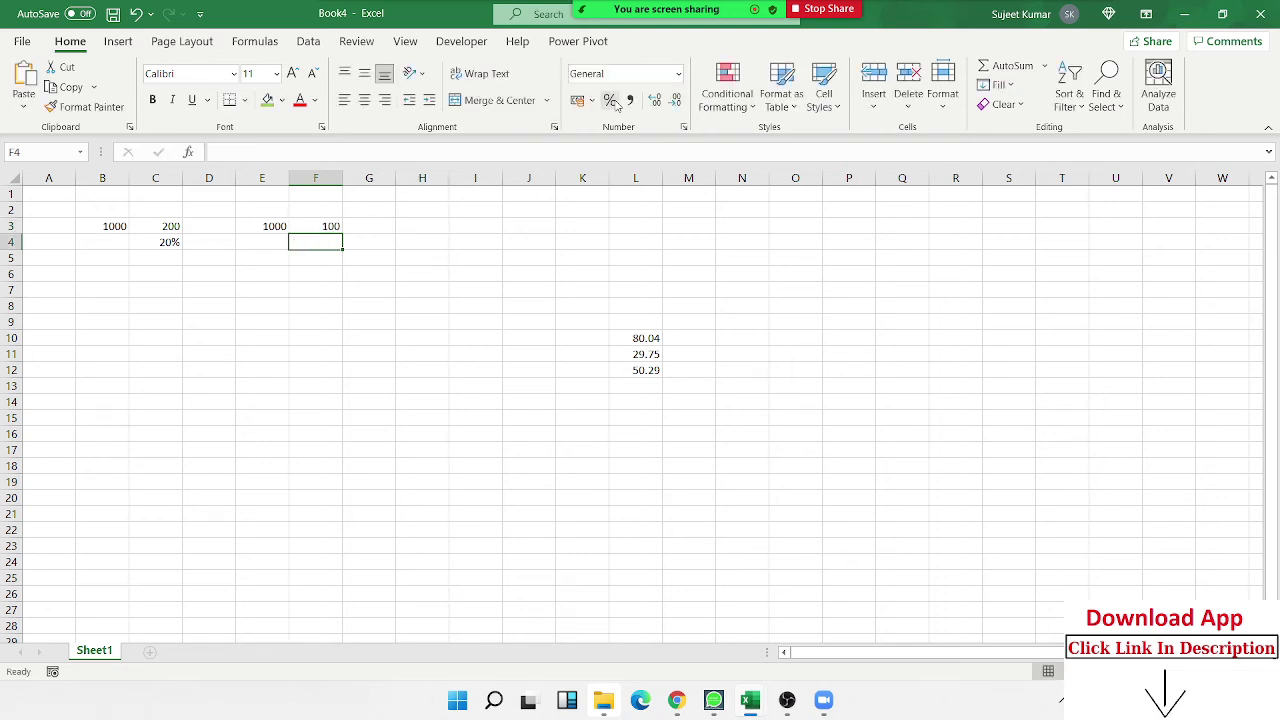
{"action": "key", "text": "Up"}
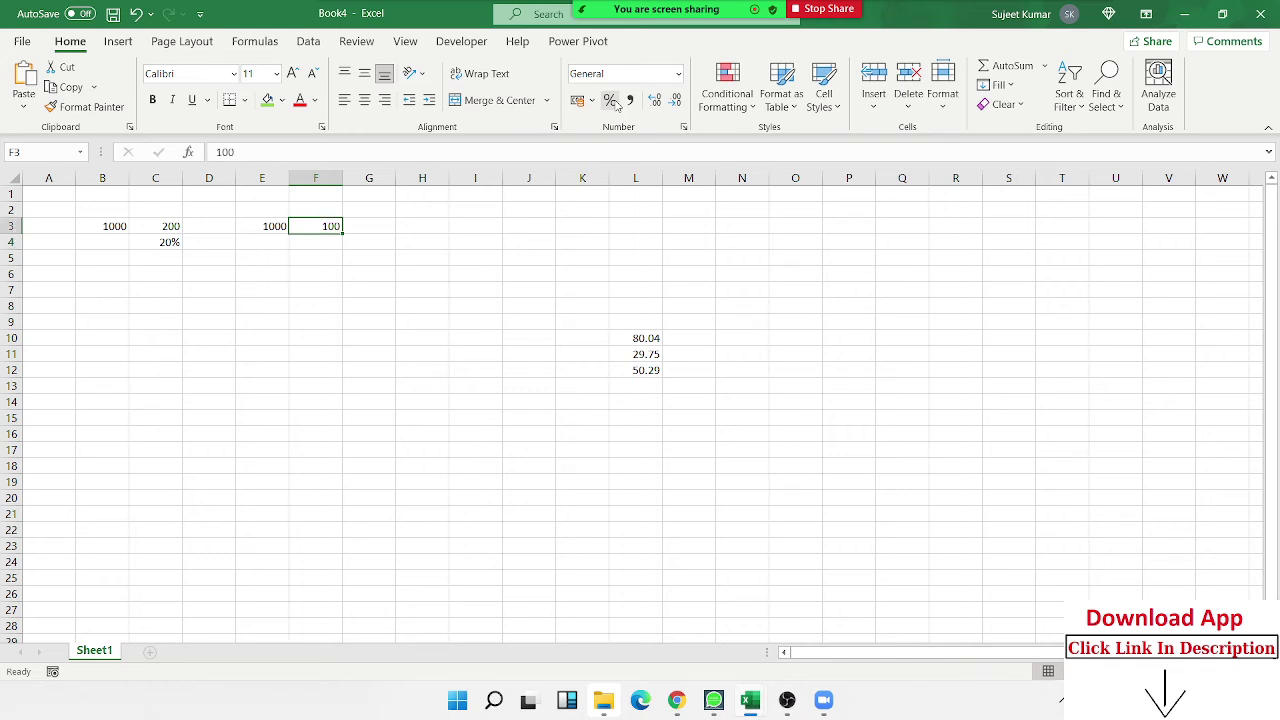
{"action": "key", "text": "Left"}
{"action": "key", "text": "Left"}
{"action": "key", "text": "Left"}
{"action": "key", "text": "Left"}
Fill B6–E6 with 1000, 200, 100 and 100, correcting D6's extra zero.
{"action": "key", "text": "Down"}
{"action": "key", "text": "Down"}
{"action": "key", "text": "Down"}
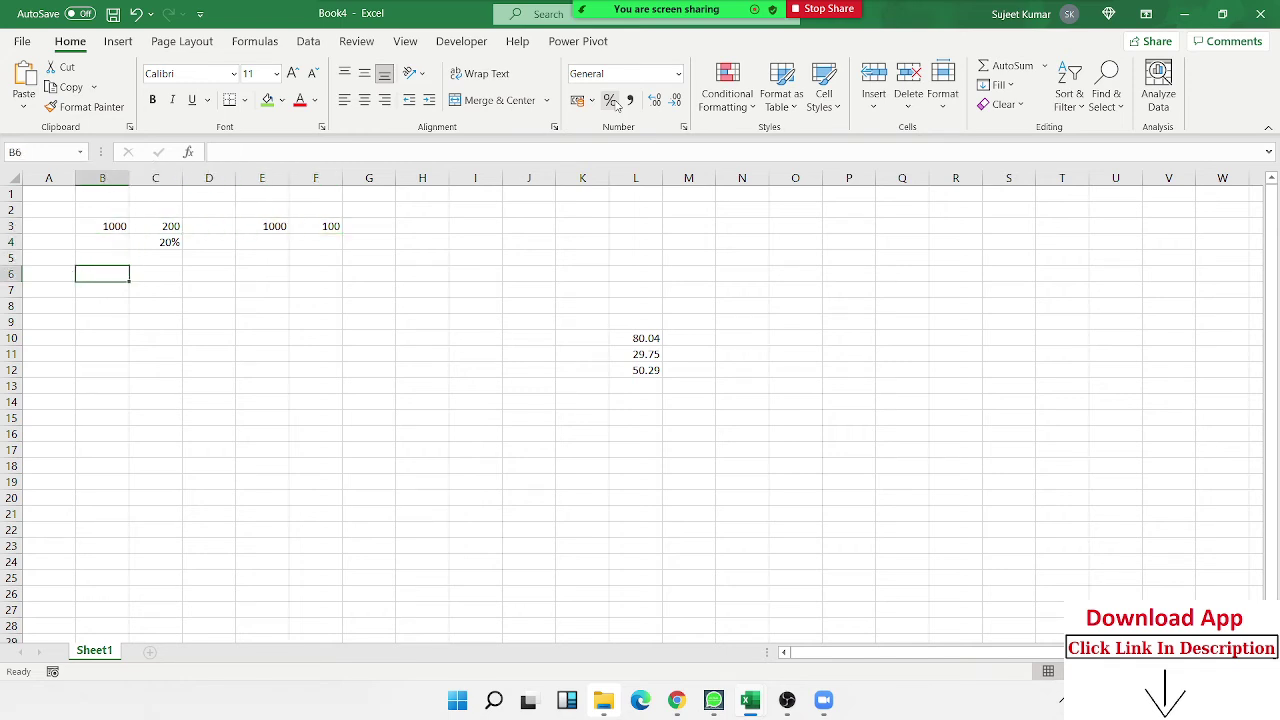
{"action": "type", "text": "1000"}
{"action": "key", "text": "Tab"}
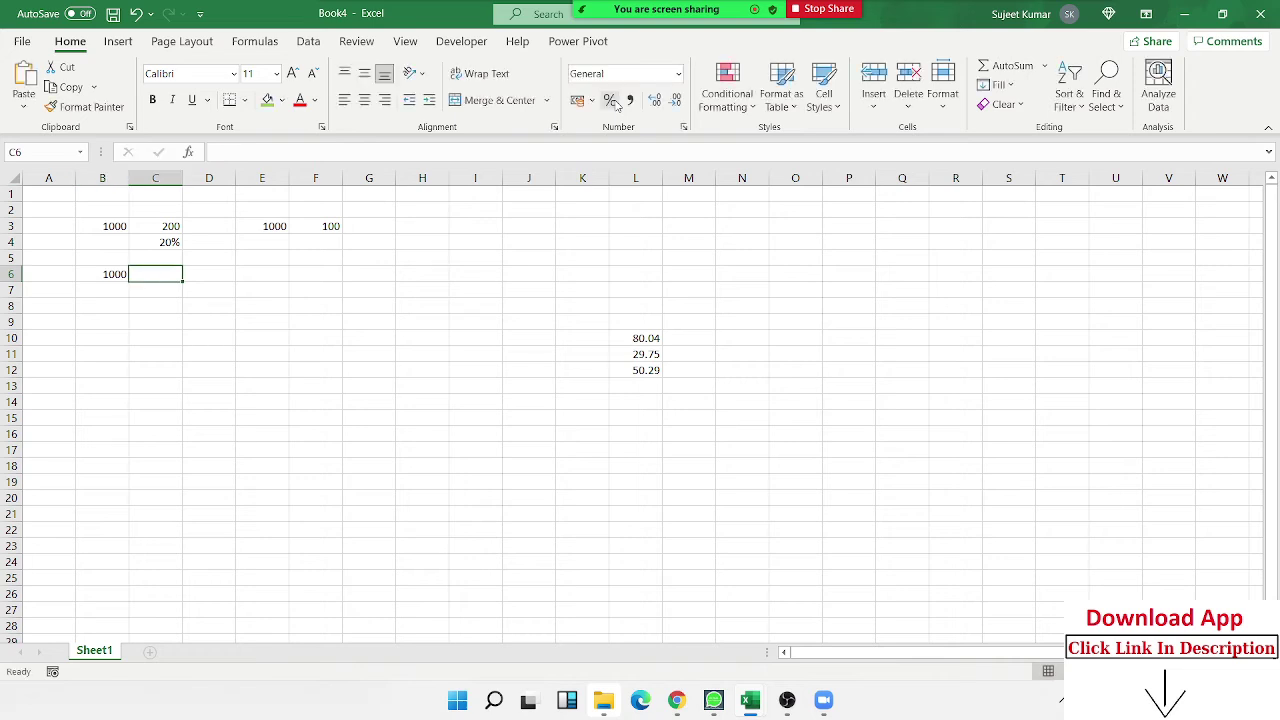
{"action": "type", "text": "200"}
{"action": "key", "text": "Tab"}
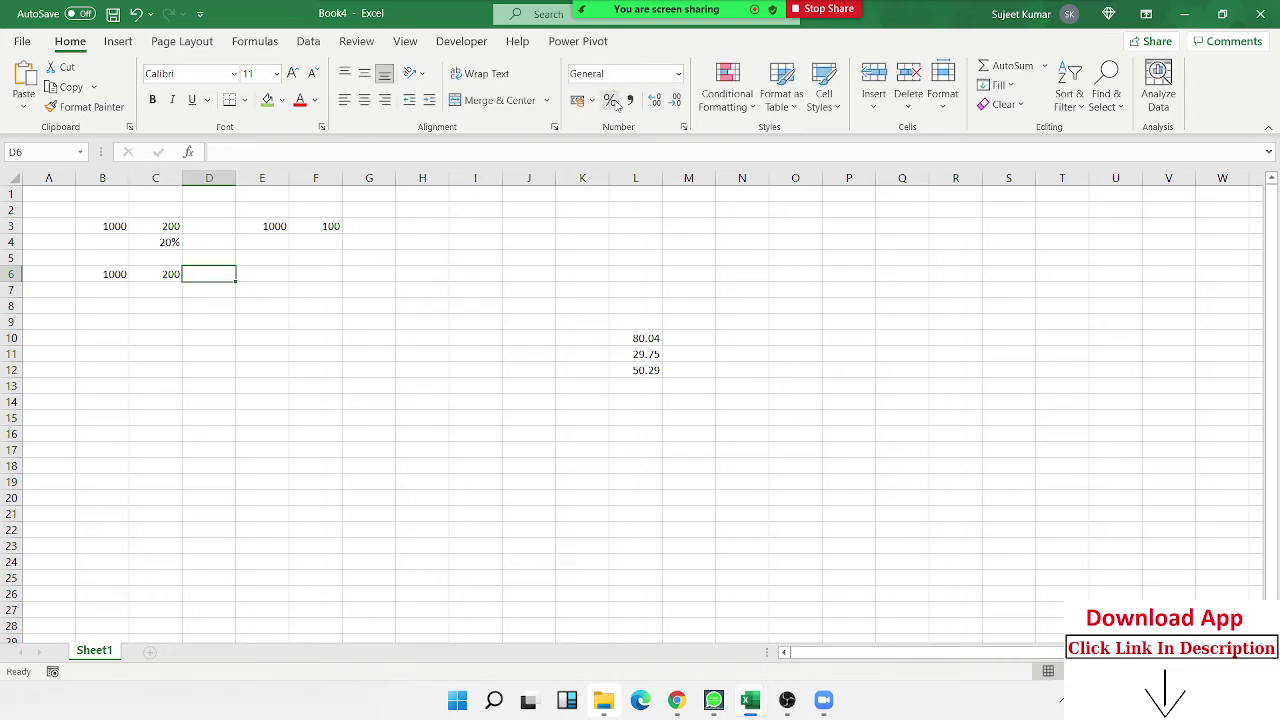
{"action": "type", "text": "1000"}
{"action": "key", "text": "Tab"}
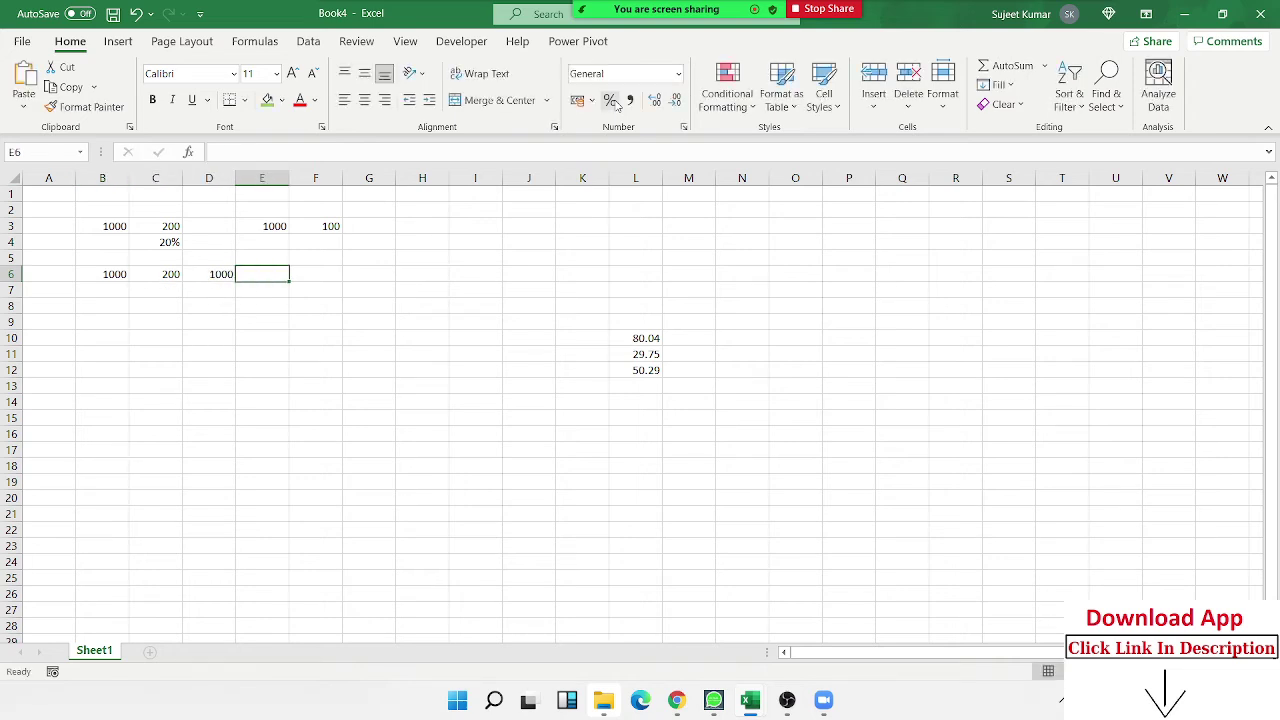
{"action": "key", "text": "Left"}
{"action": "key", "text": "F2"}
{"action": "key", "text": "BackSpace"}
{"action": "key", "text": "Tab"}
{"action": "type", "text": "100"}
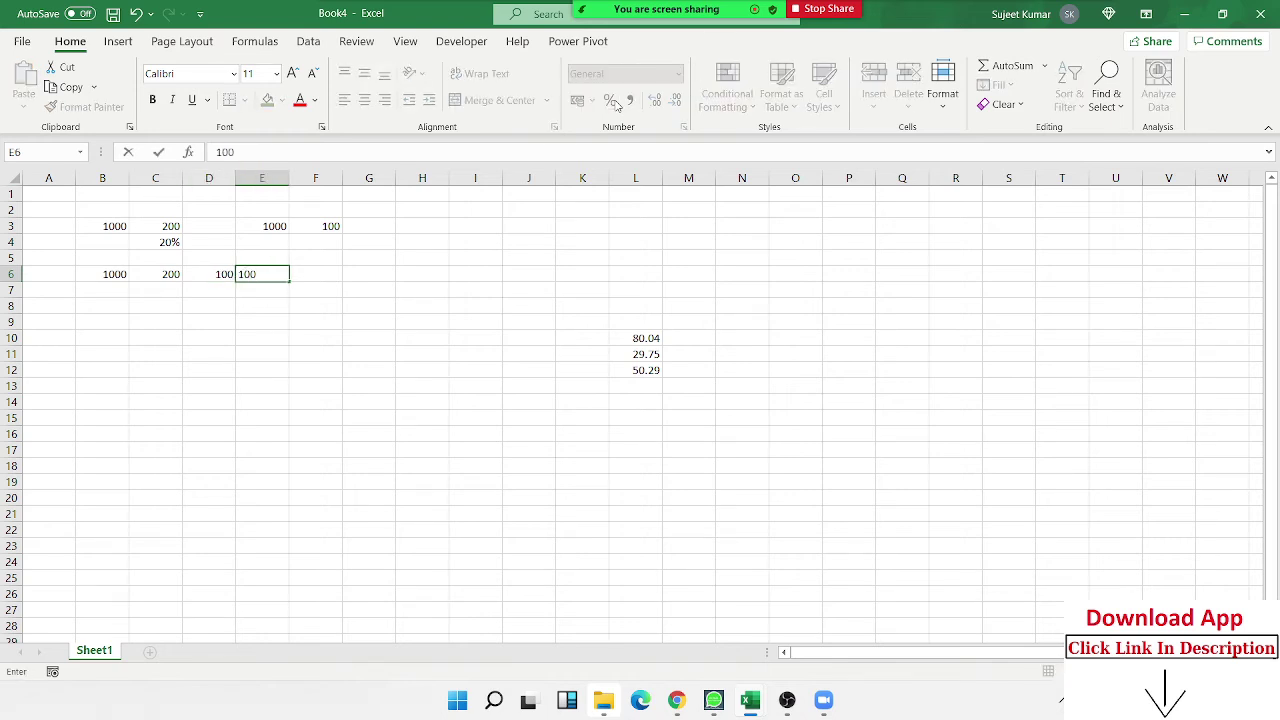
{"action": "key", "text": "Up"}
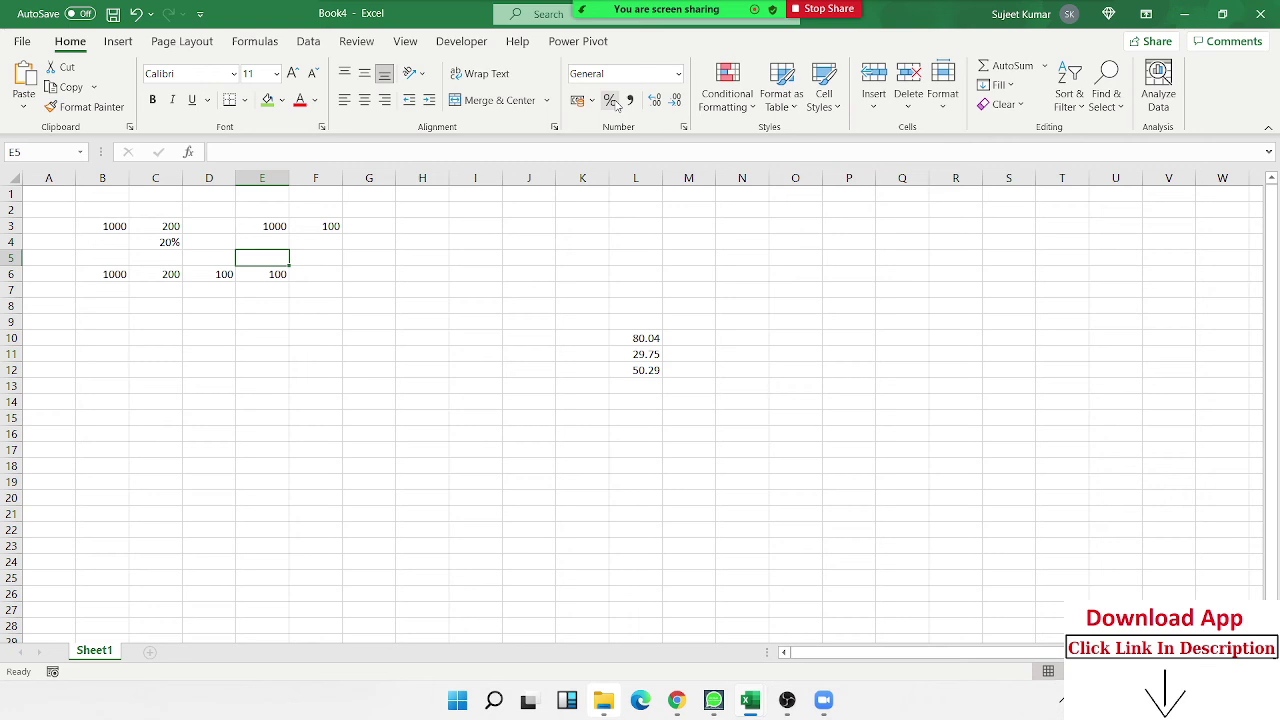
Change B6 to 3000.
{"action": "key", "text": "Left"}
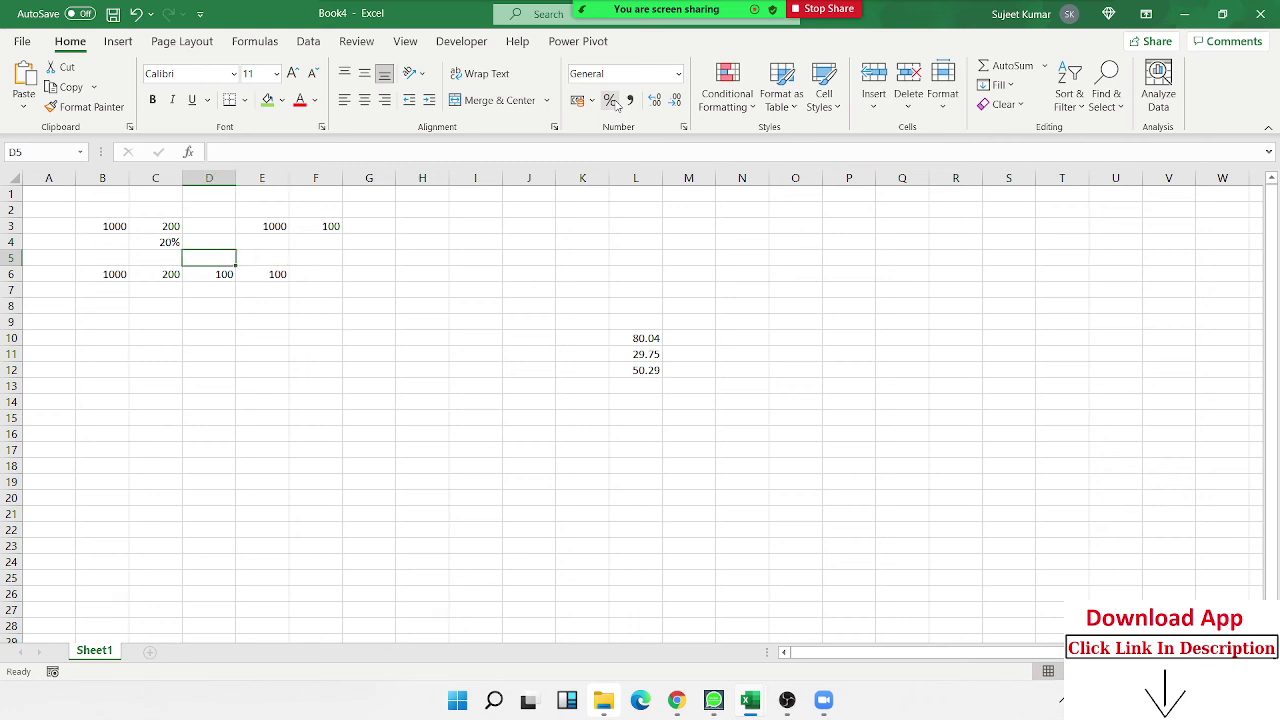
{"action": "key", "text": "Left"}
{"action": "key", "text": "Left"}
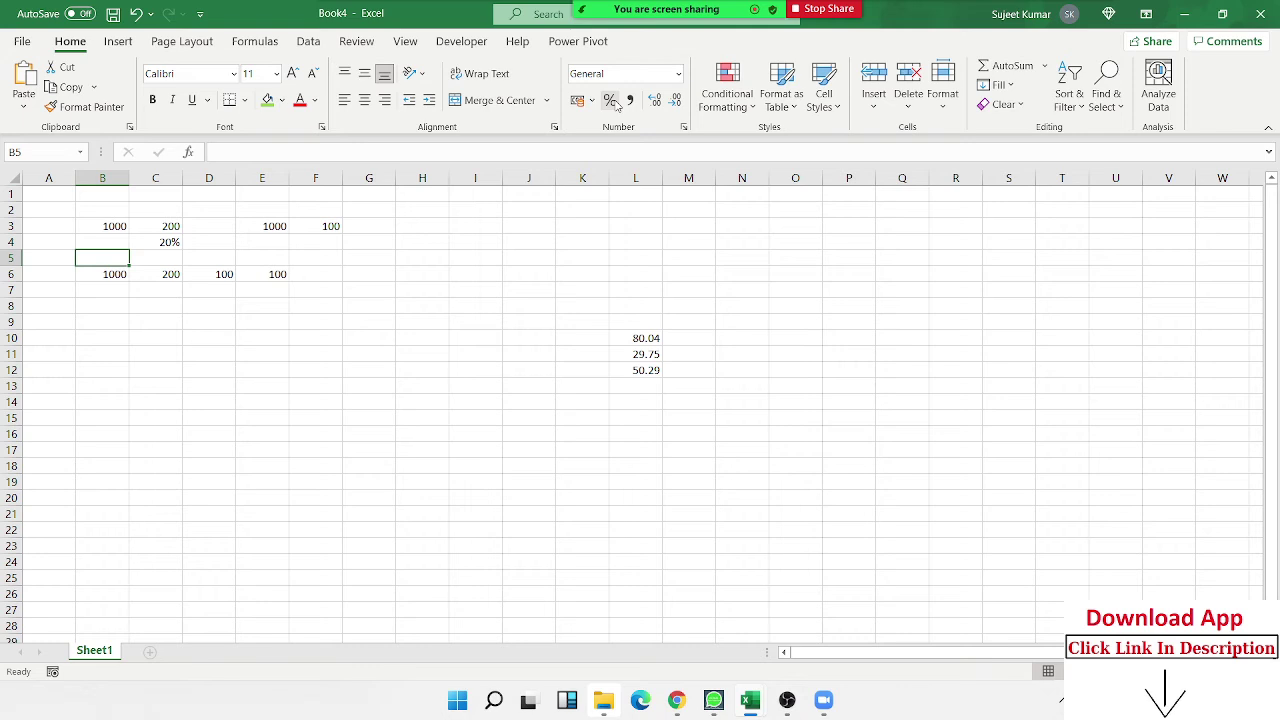
{"action": "key", "text": "Right"}
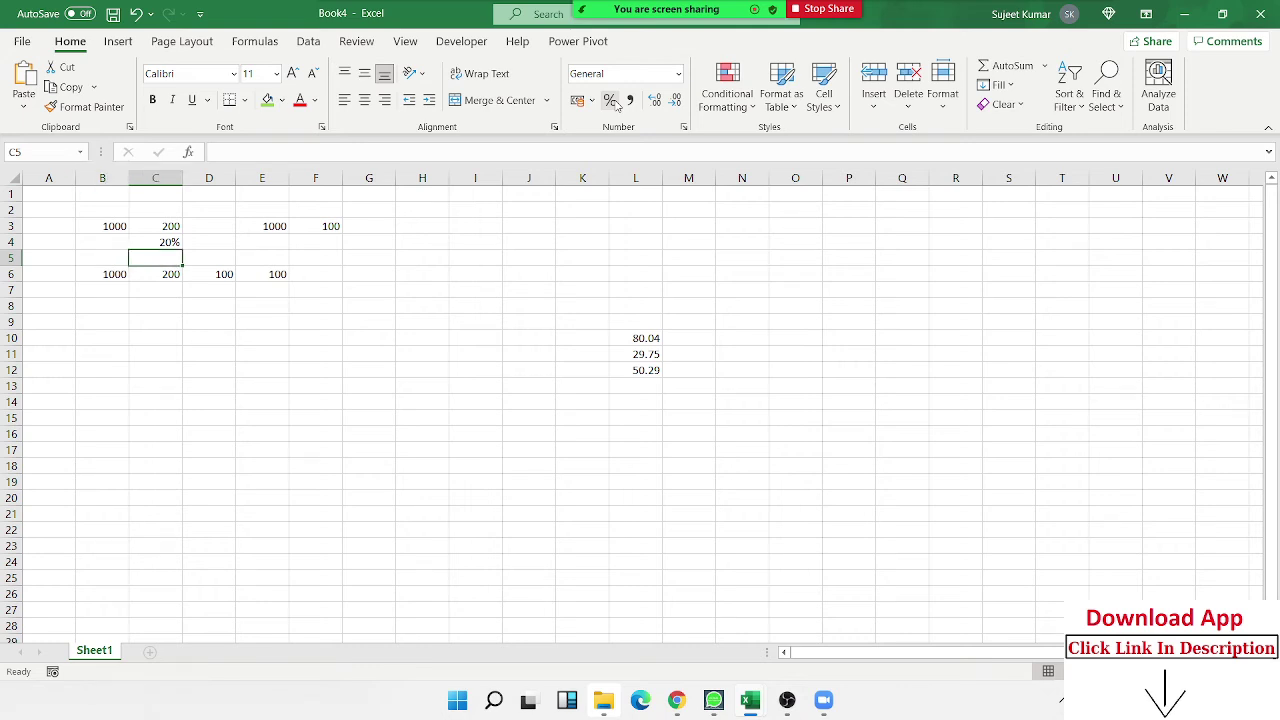
{"action": "key", "text": "Right"}
{"action": "key", "text": "Right"}
{"action": "key", "text": "Down"}
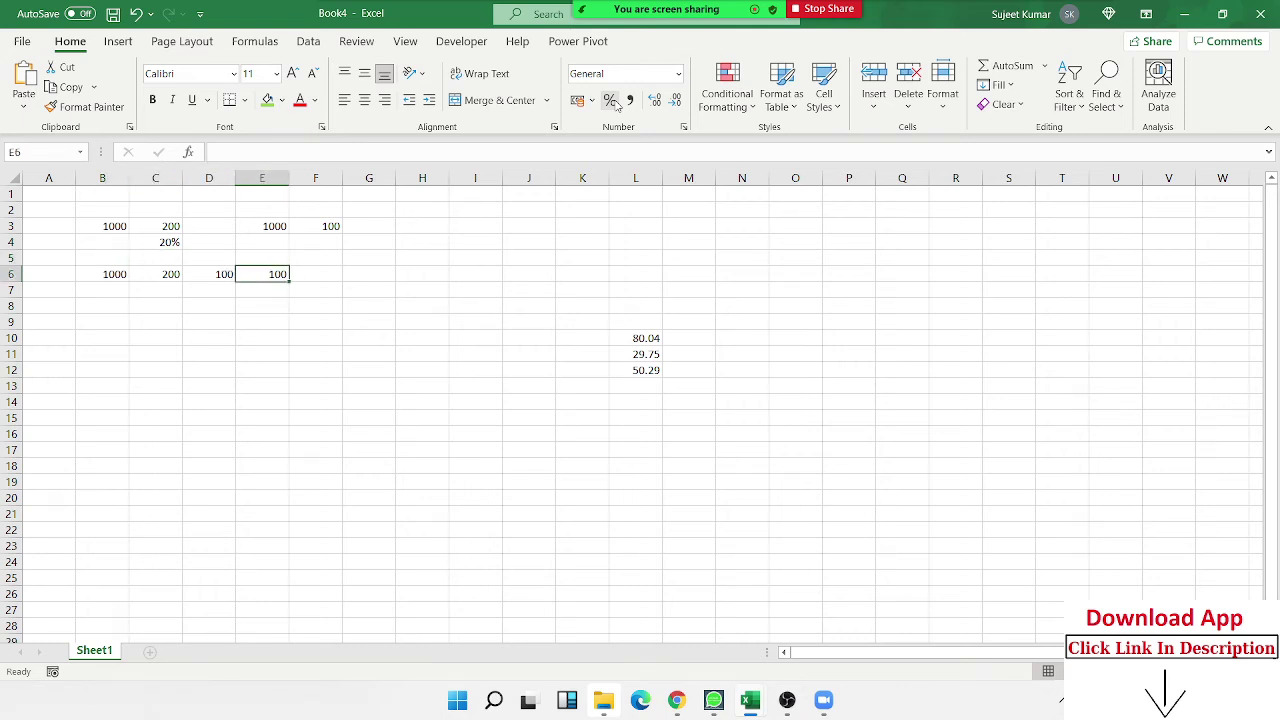
{"action": "key", "text": "Left"}
{"action": "key", "text": "Left"}
{"action": "key", "text": "Left"}
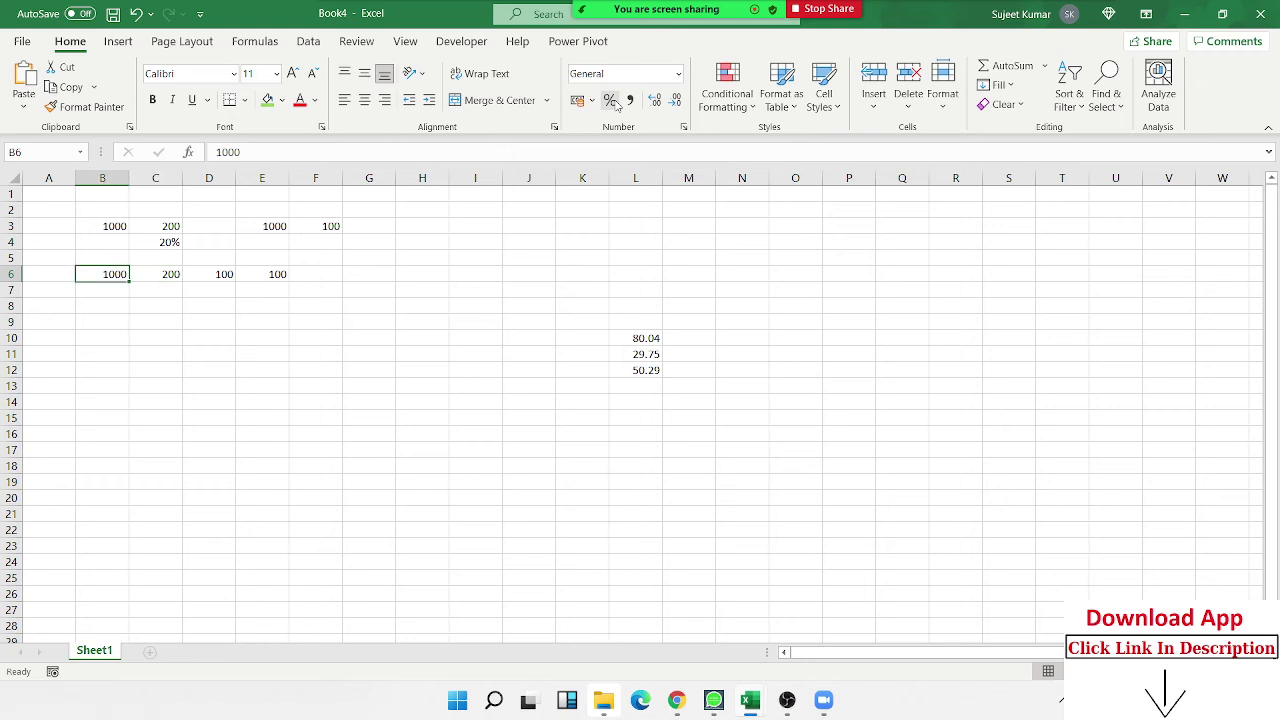
{"action": "type", "text": "300"}
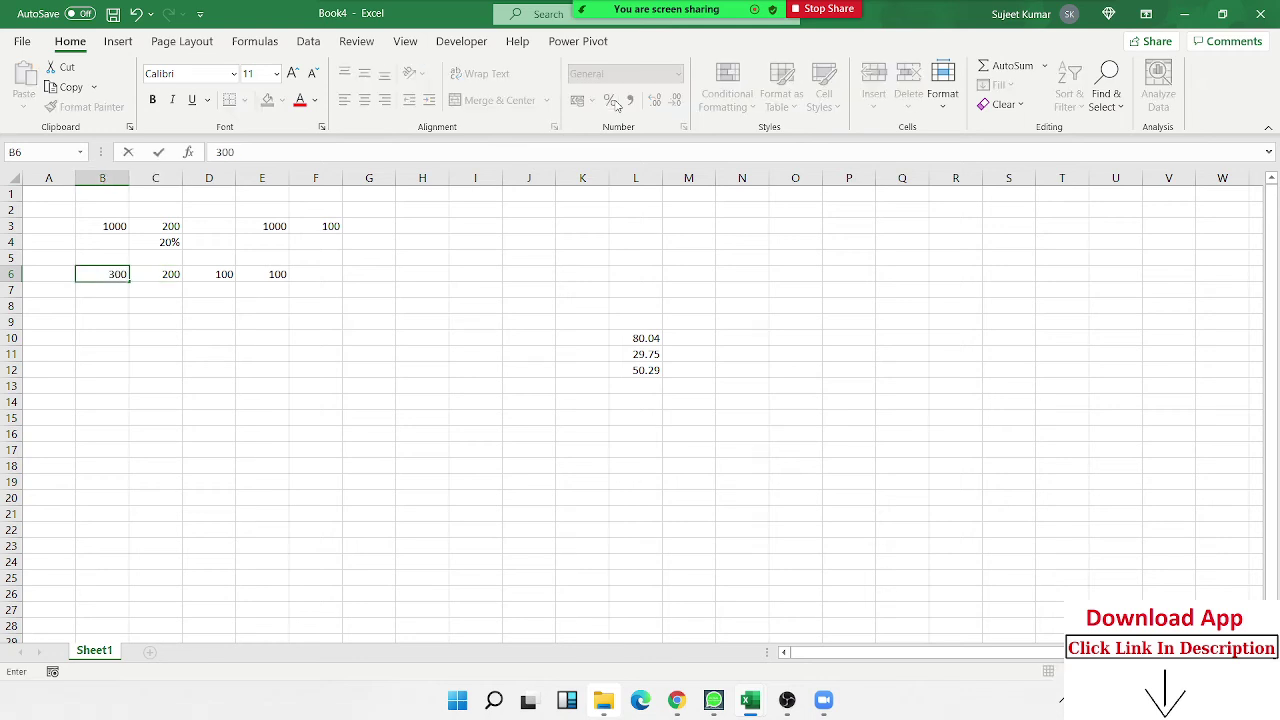
{"action": "type", "text": "0"}
{"action": "key", "text": "Right"}
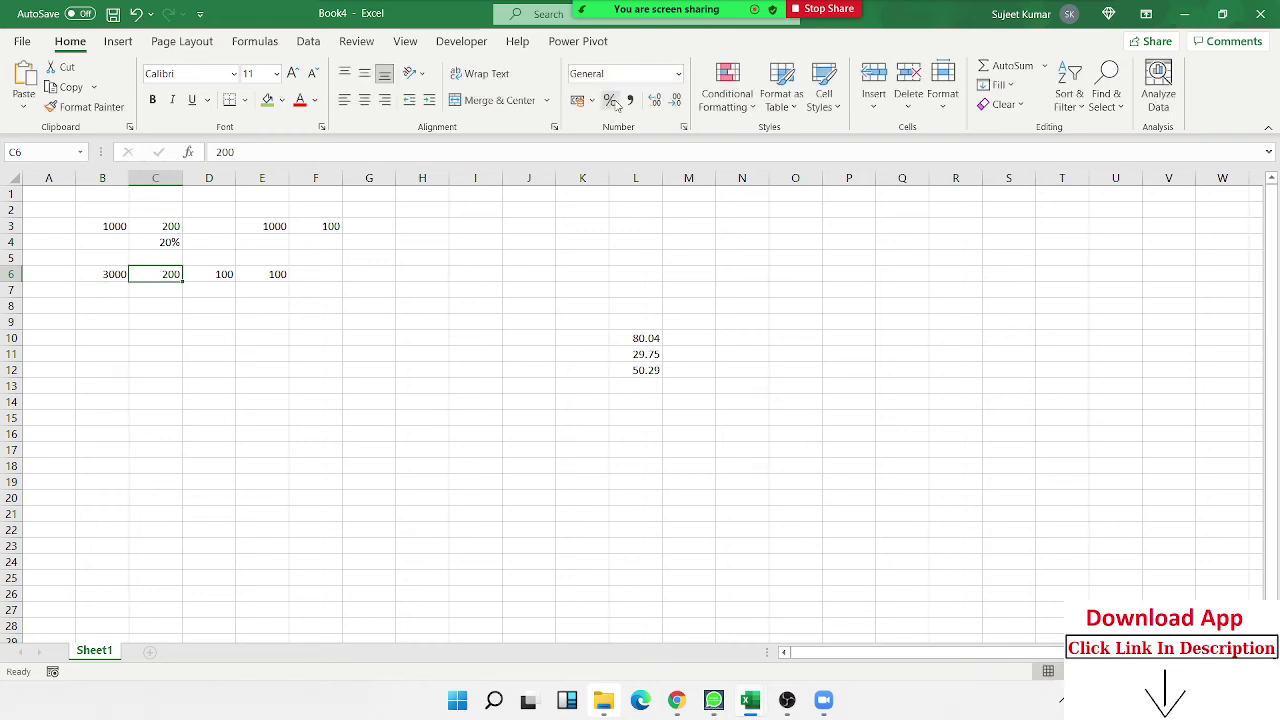
Make C6 the formula =B6*20%, giving 600.
{"action": "type", "text": "="}
{"action": "key", "text": "Left"}
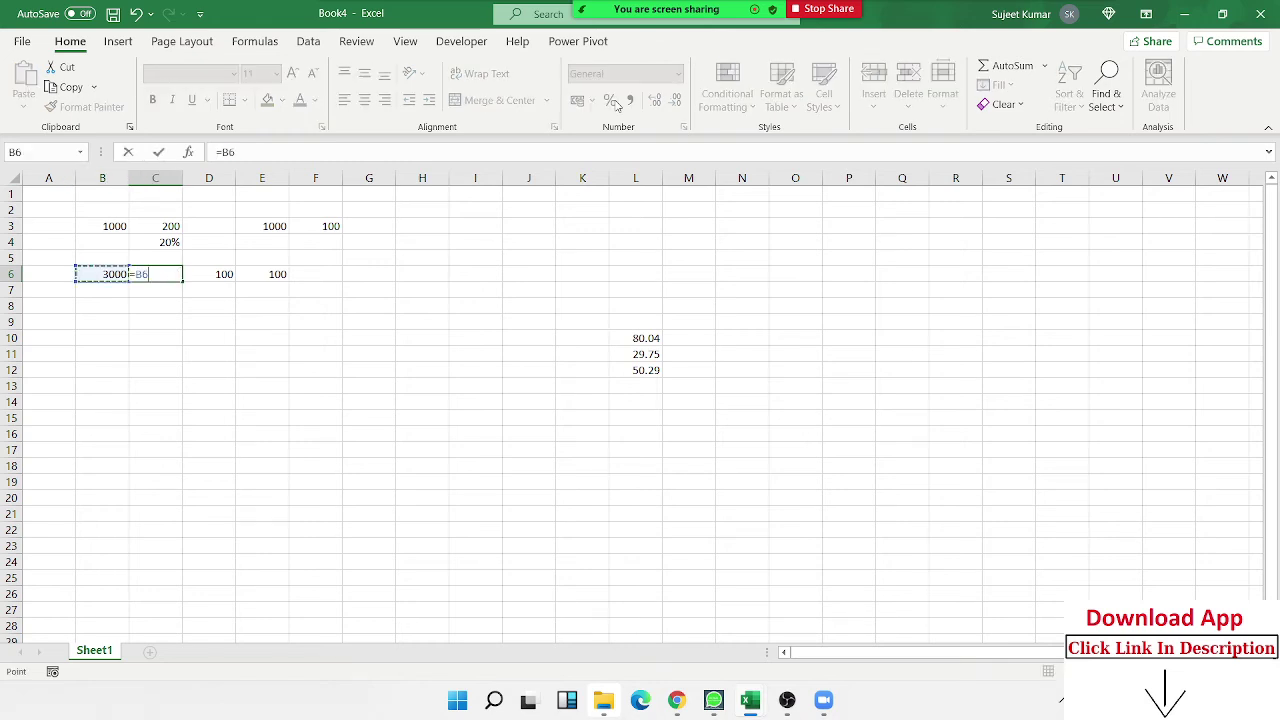
{"action": "type", "text": "*"}
{"action": "type", "text": "20"}
{"action": "type", "text": "%"}
{"action": "key", "text": "Return"}
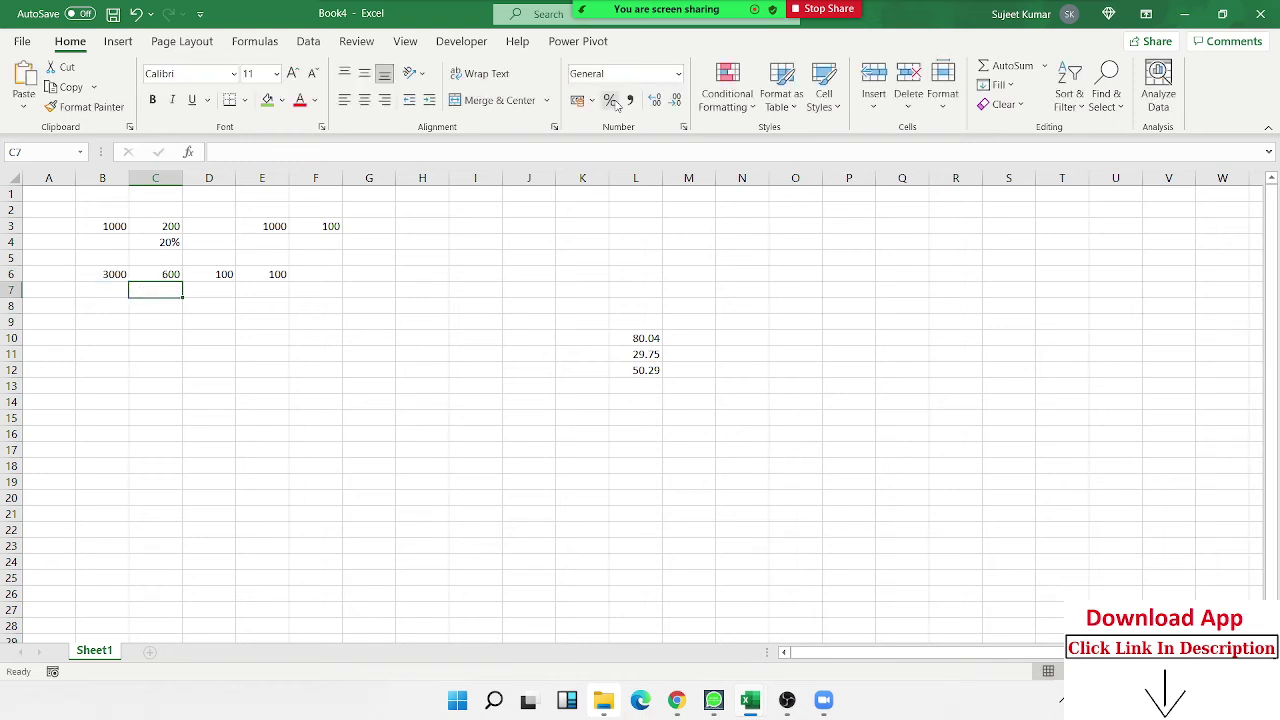
{"action": "key", "text": "Up"}
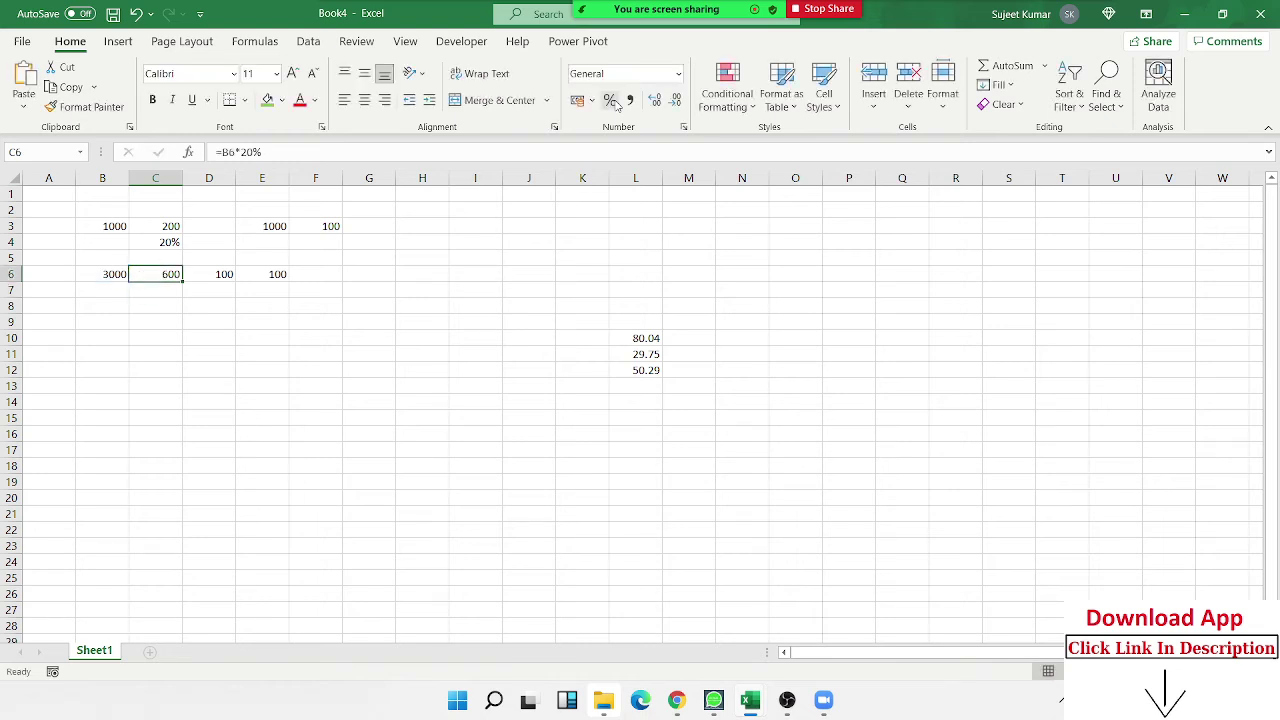
Change D6 to 200 and E6 to 300.
{"action": "key", "text": "Right"}
{"action": "key", "text": "Right"}
{"action": "key", "text": "Up"}
{"action": "key", "text": "Up"}
{"action": "key", "text": "Up"}
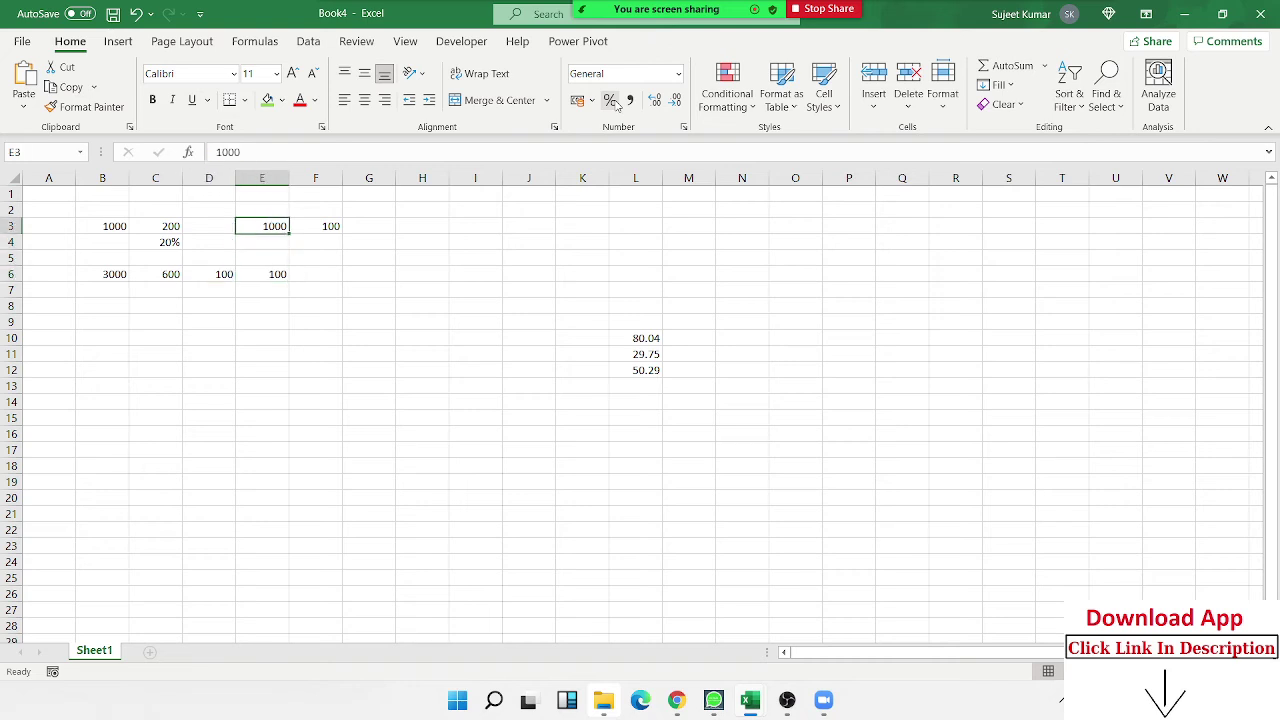
{"action": "key", "text": "Right"}
{"action": "key", "text": "Down"}
{"action": "key", "text": "Up"}
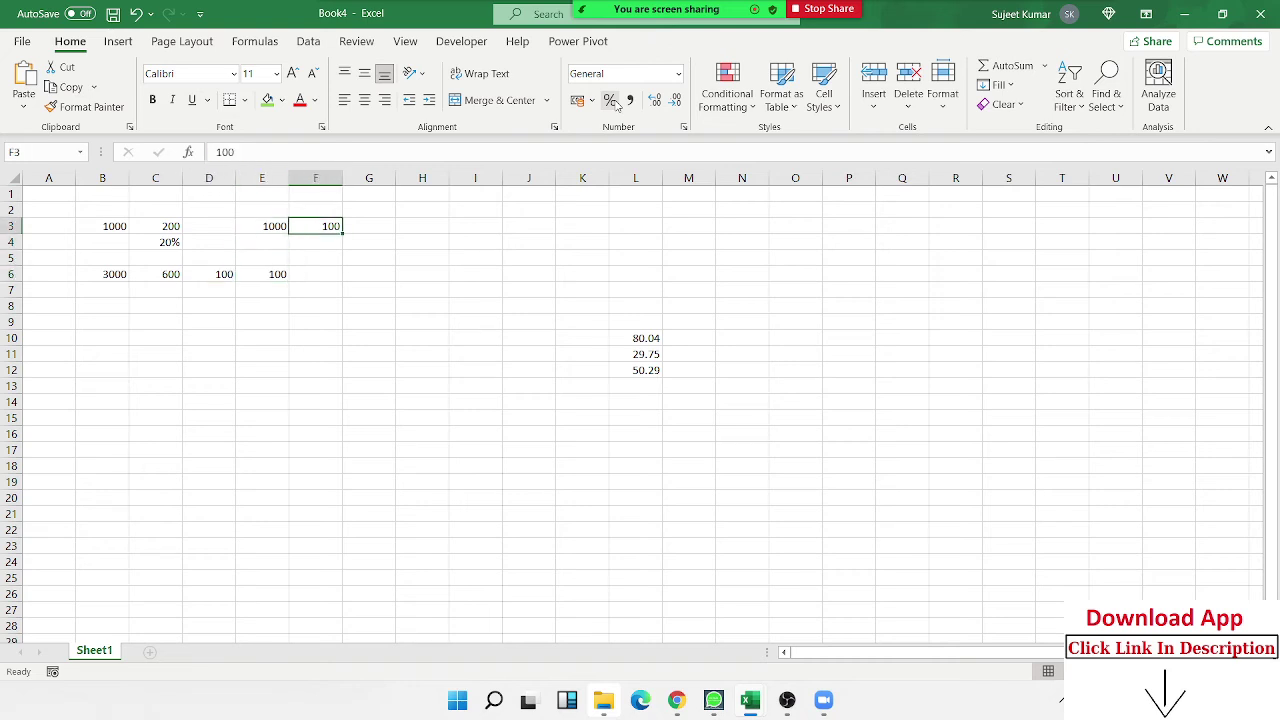
{"action": "key", "text": "Left"}
{"action": "key", "text": "Right"}
{"action": "key", "text": "Down"}
{"action": "key", "text": "Left"}
{"action": "key", "text": "Left"}
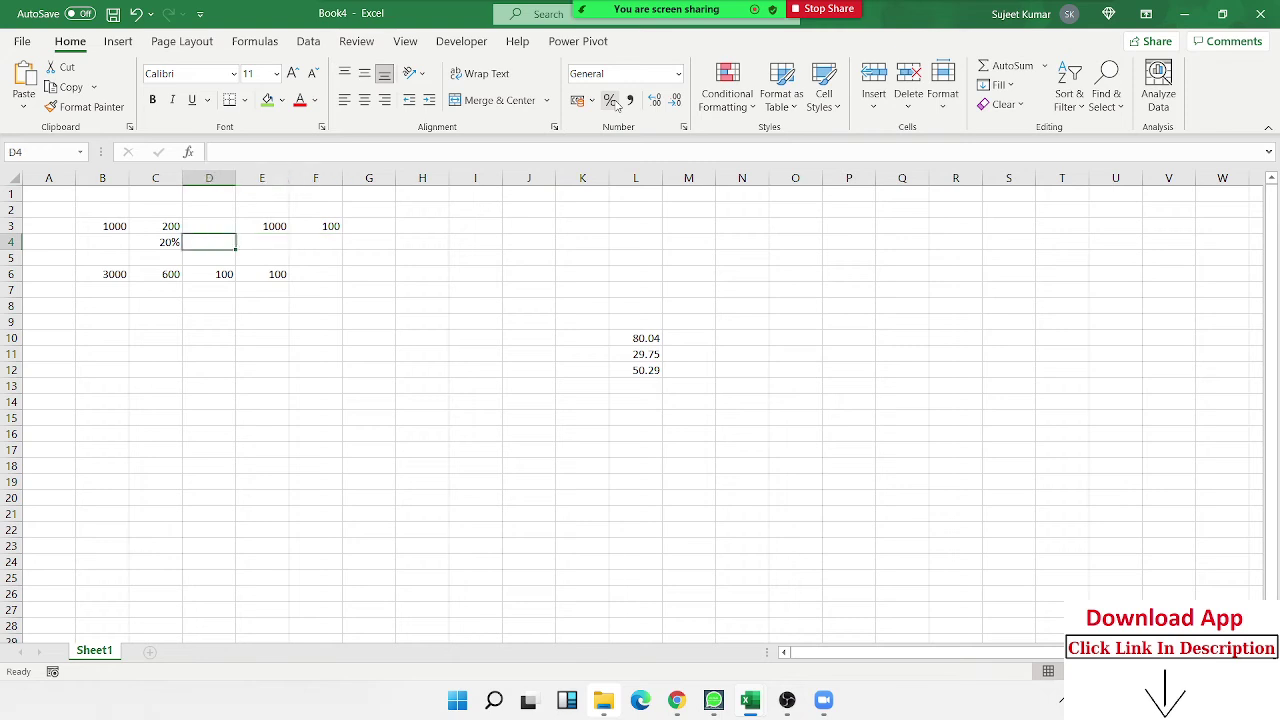
{"action": "key", "text": "Down"}
{"action": "key", "text": "Down"}
{"action": "type", "text": "2000"}
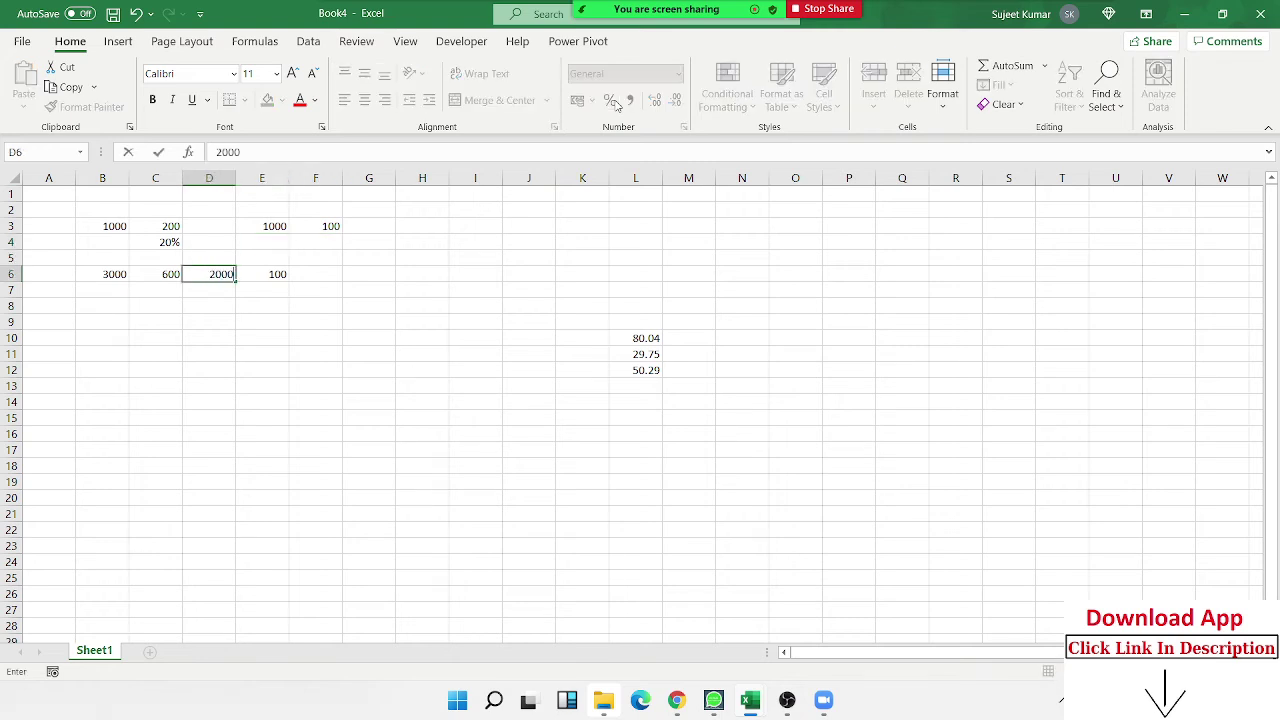
{"action": "key", "text": "BackSpace"}
{"action": "key", "text": "Tab"}
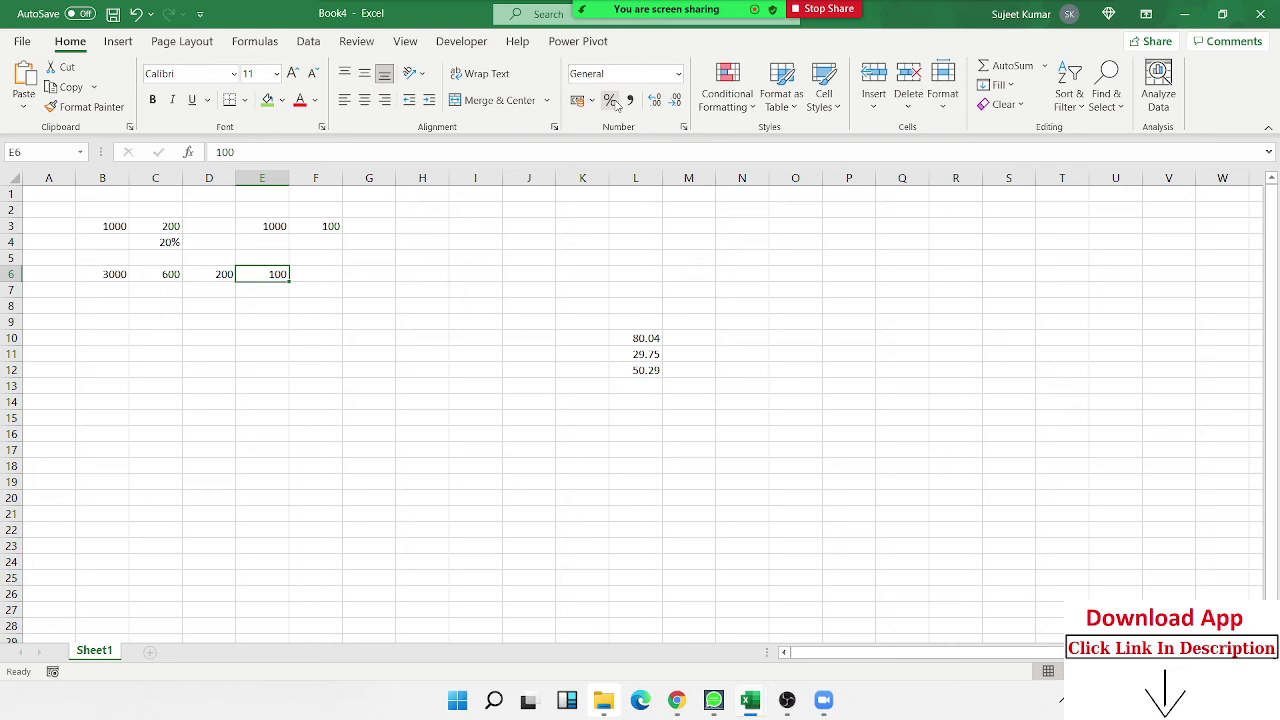
{"action": "type", "text": "300"}
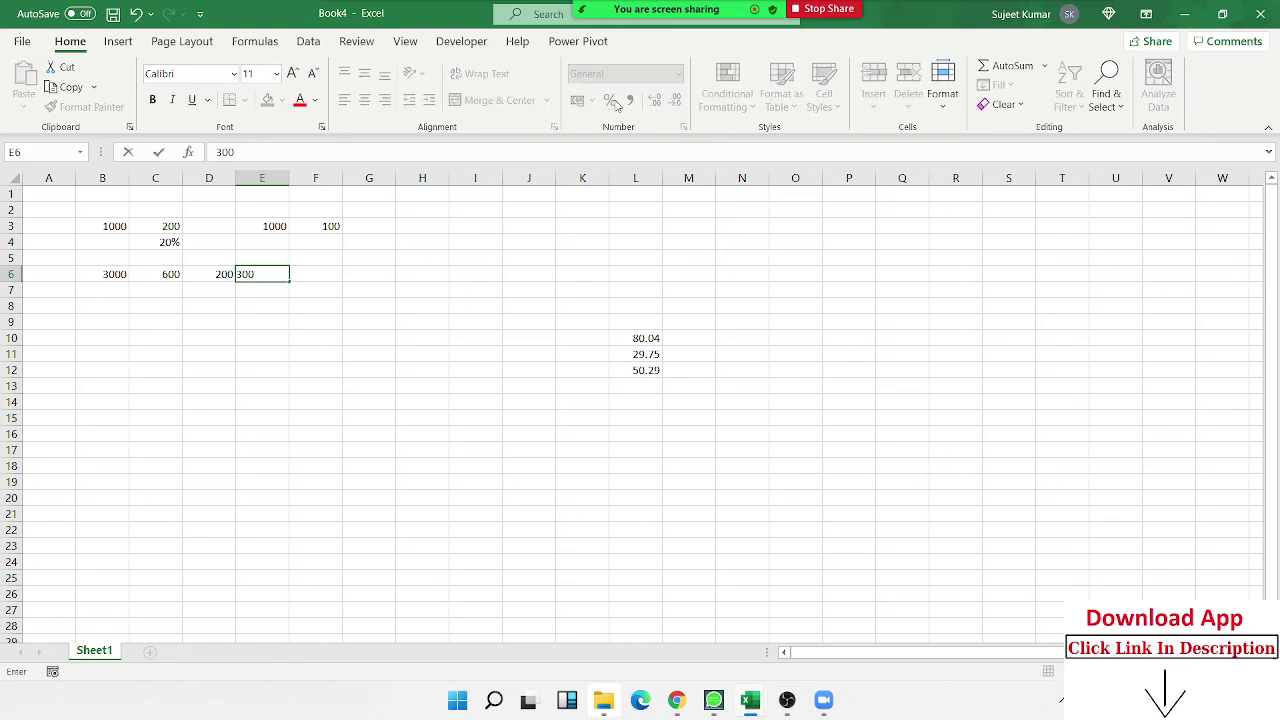
{"action": "key", "text": "Return"}
{"action": "key", "text": "Up"}
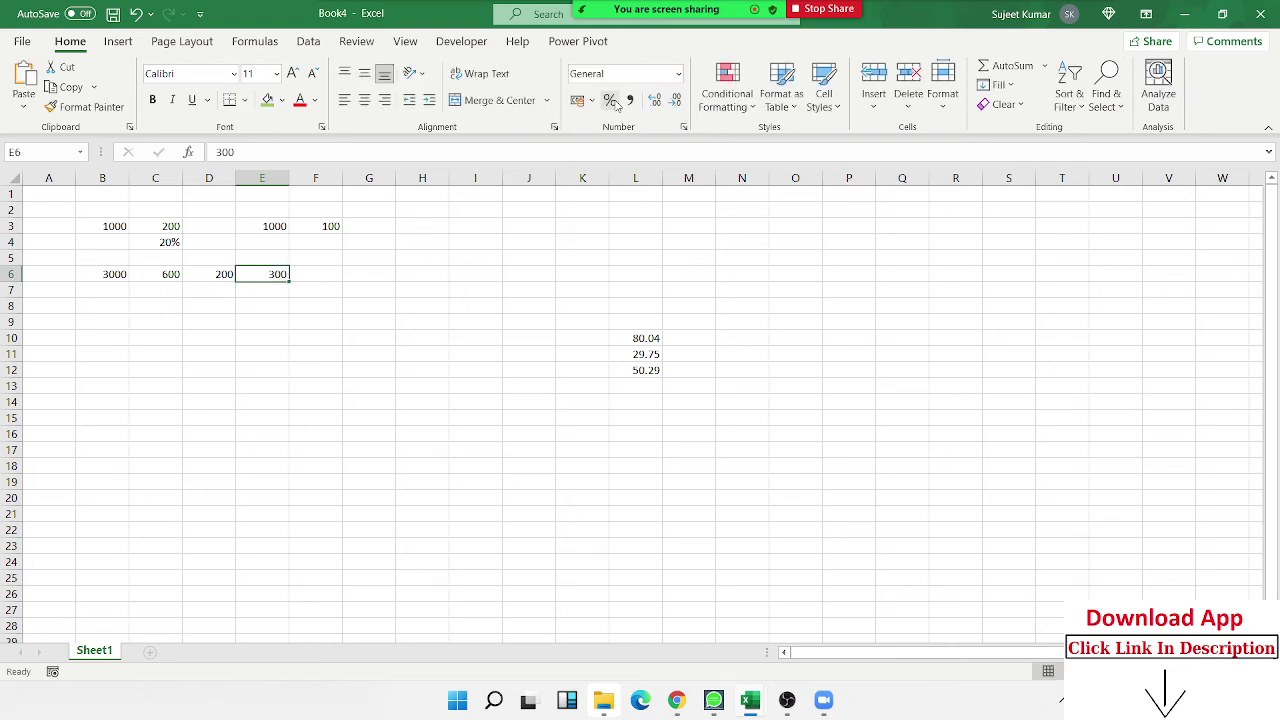
Review the values in rows 3–6 and move to cell A6.
{"action": "key", "text": "Left"}
{"action": "key", "text": "Left"}
{"action": "key", "text": "Left"}
{"action": "key", "text": "Up"}
{"action": "key", "text": "Up"}
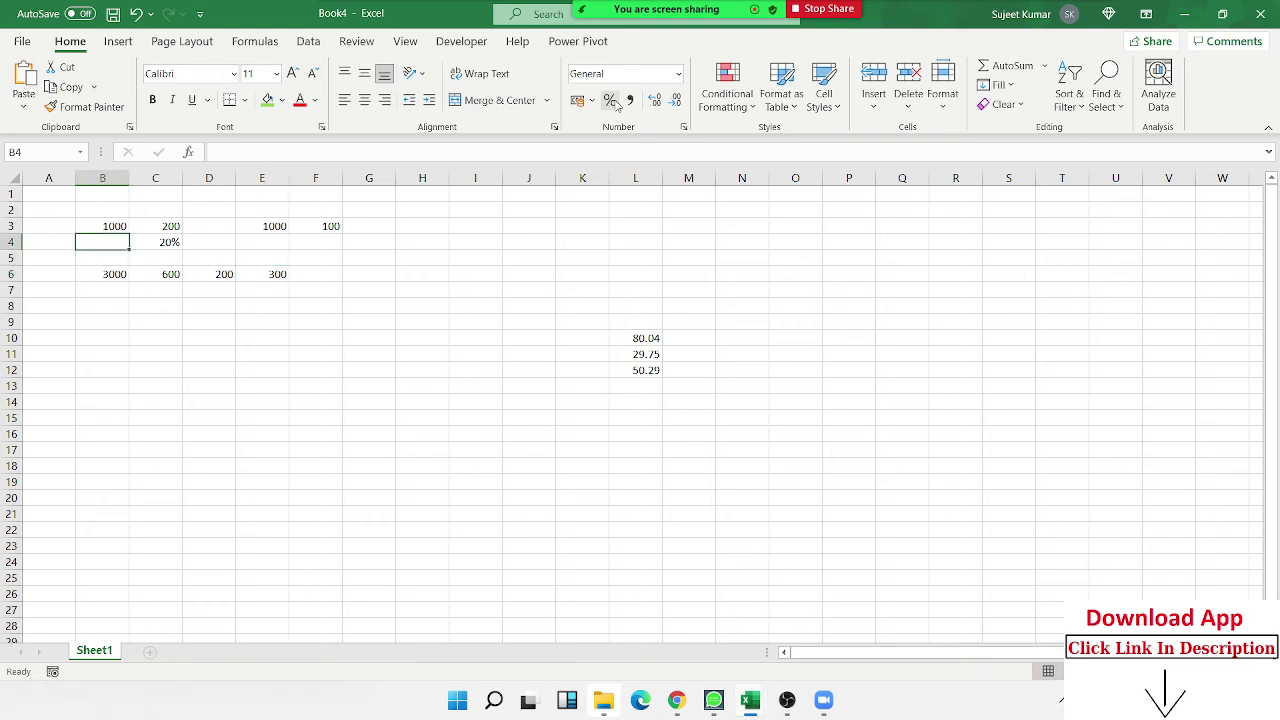
{"action": "key", "text": "Up"}
{"action": "key", "text": "Right"}
{"action": "key", "text": "Down"}
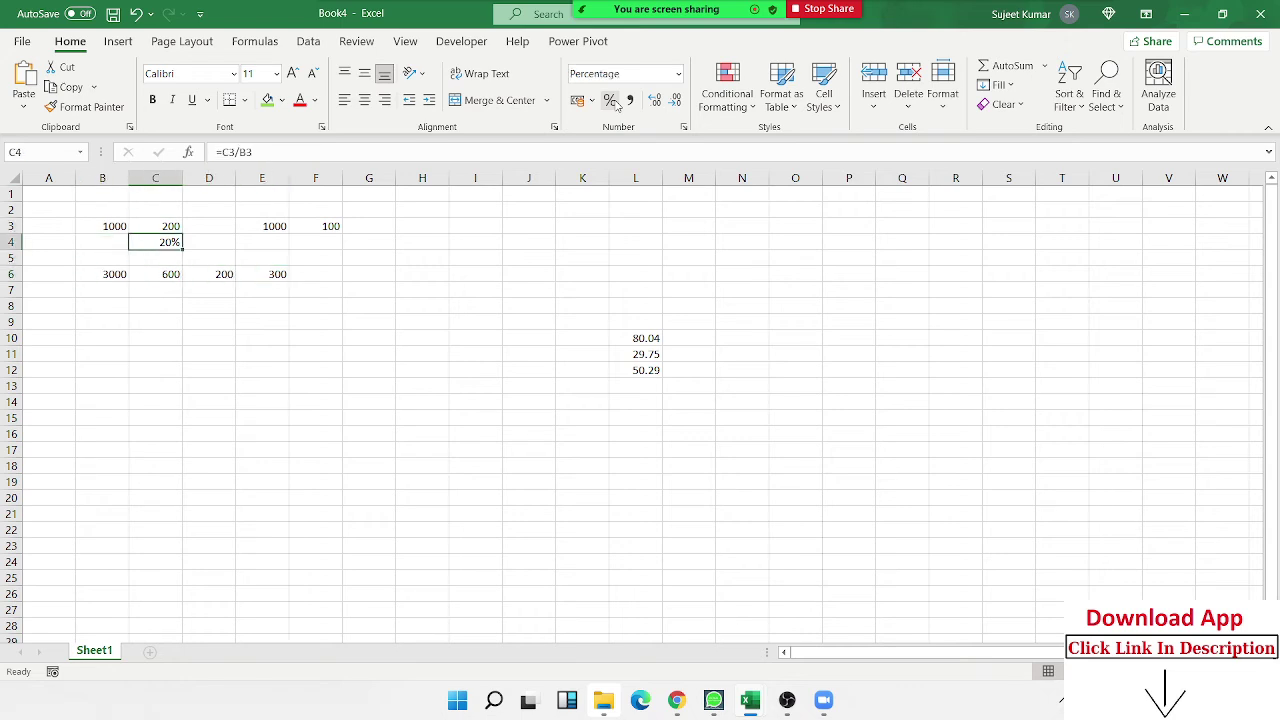
{"action": "key", "text": "Down"}
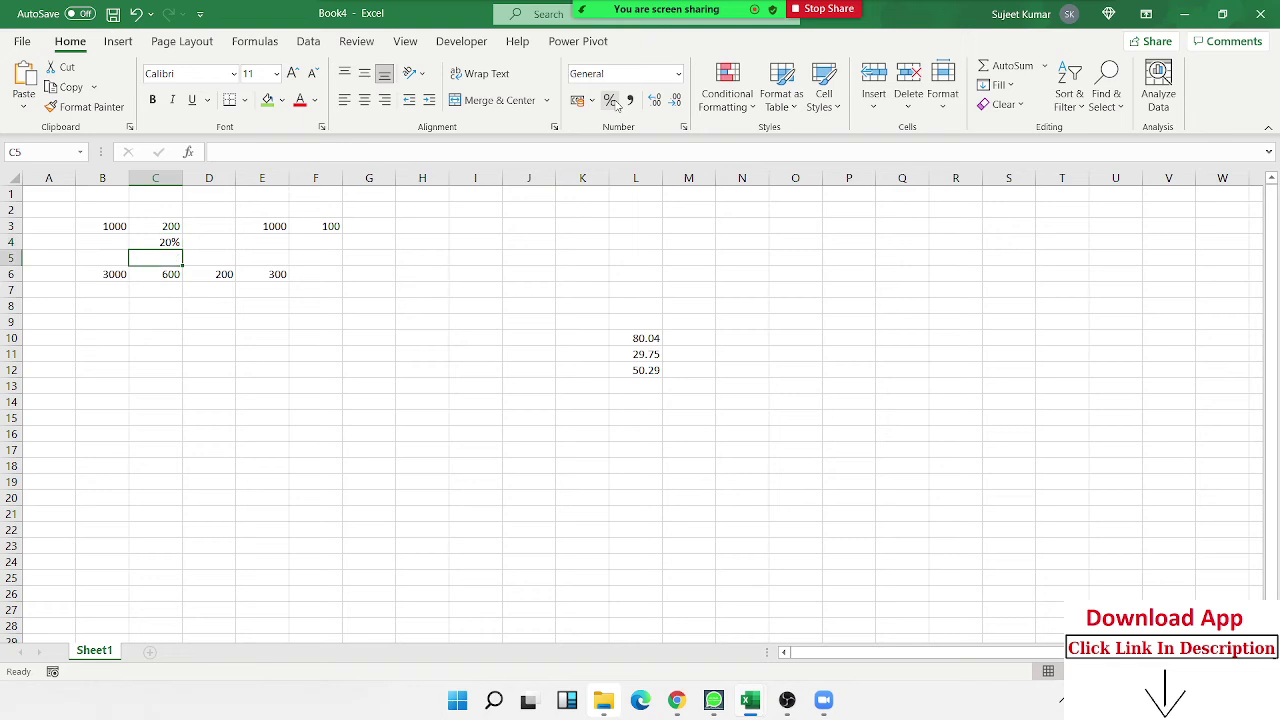
{"action": "key", "text": "Right"}
{"action": "key", "text": "Right"}
{"action": "key", "text": "Up"}
{"action": "key", "text": "Up"}
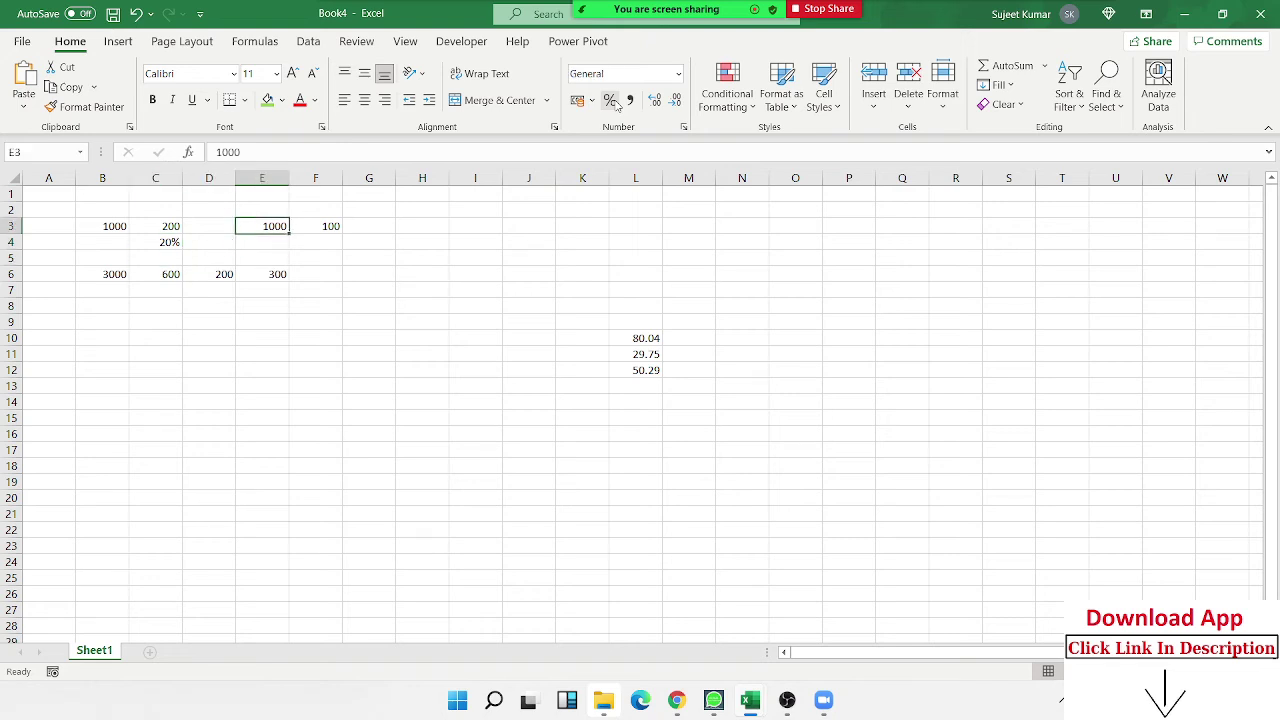
{"action": "key", "text": "Right"}
{"action": "key", "text": "Left"}
{"action": "key", "text": "Left"}
{"action": "key", "text": "Left"}
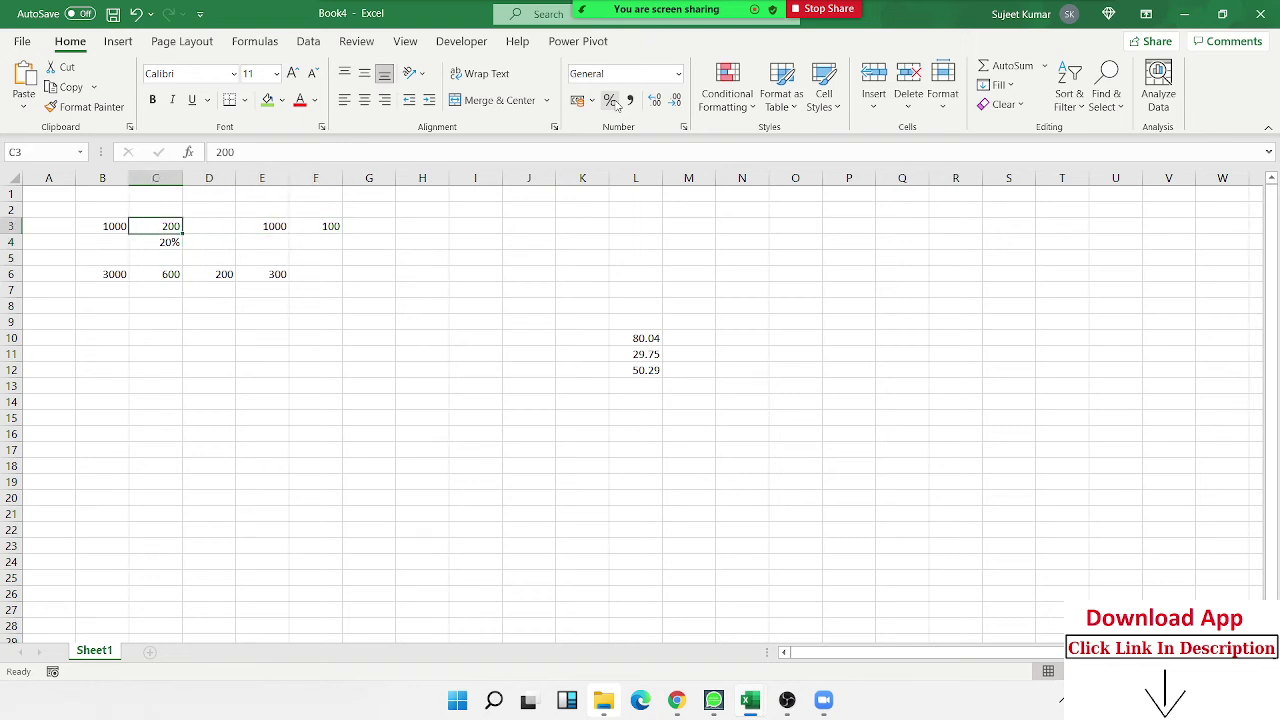
{"action": "key", "text": "Down"}
{"action": "key", "text": "Down"}
{"action": "key", "text": "Down"}
{"action": "key", "text": "Left"}
{"action": "key", "text": "Left"}
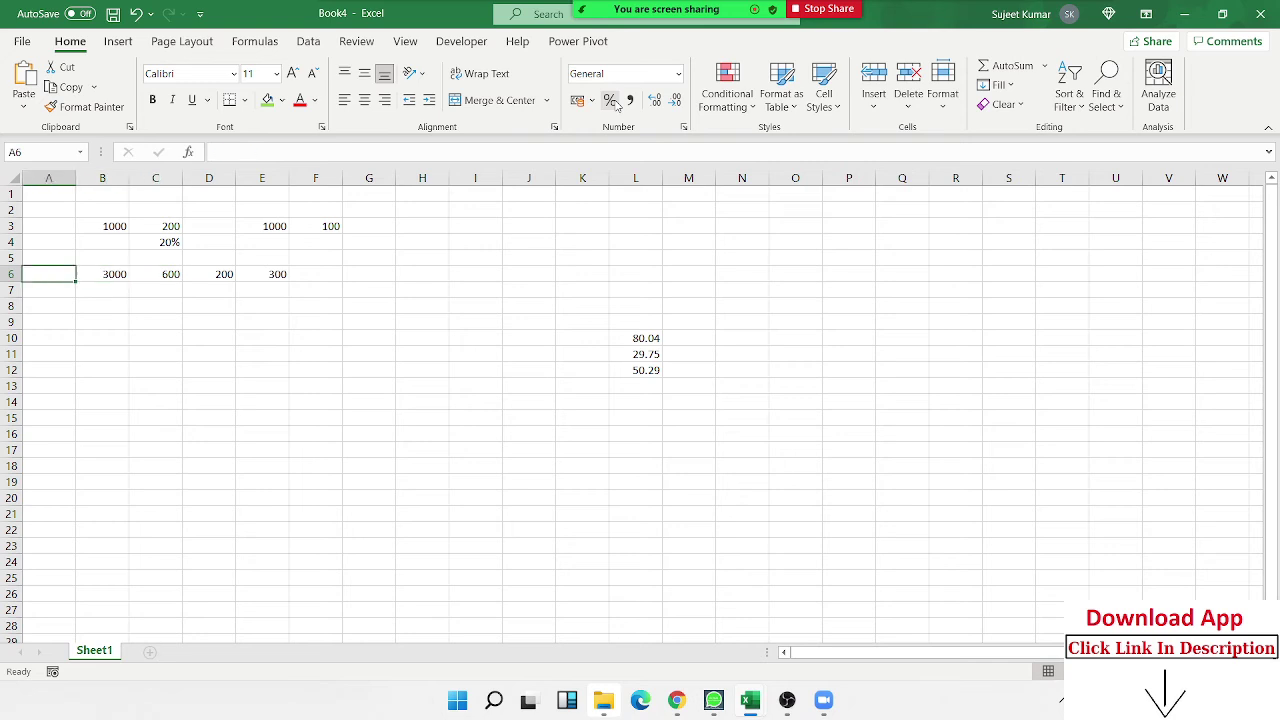
{"action": "key", "text": "Up"}
{"action": "key", "text": "Down"}
Label row 6 'Target' in A6 and review its values.
{"action": "type", "text": "Ta"}
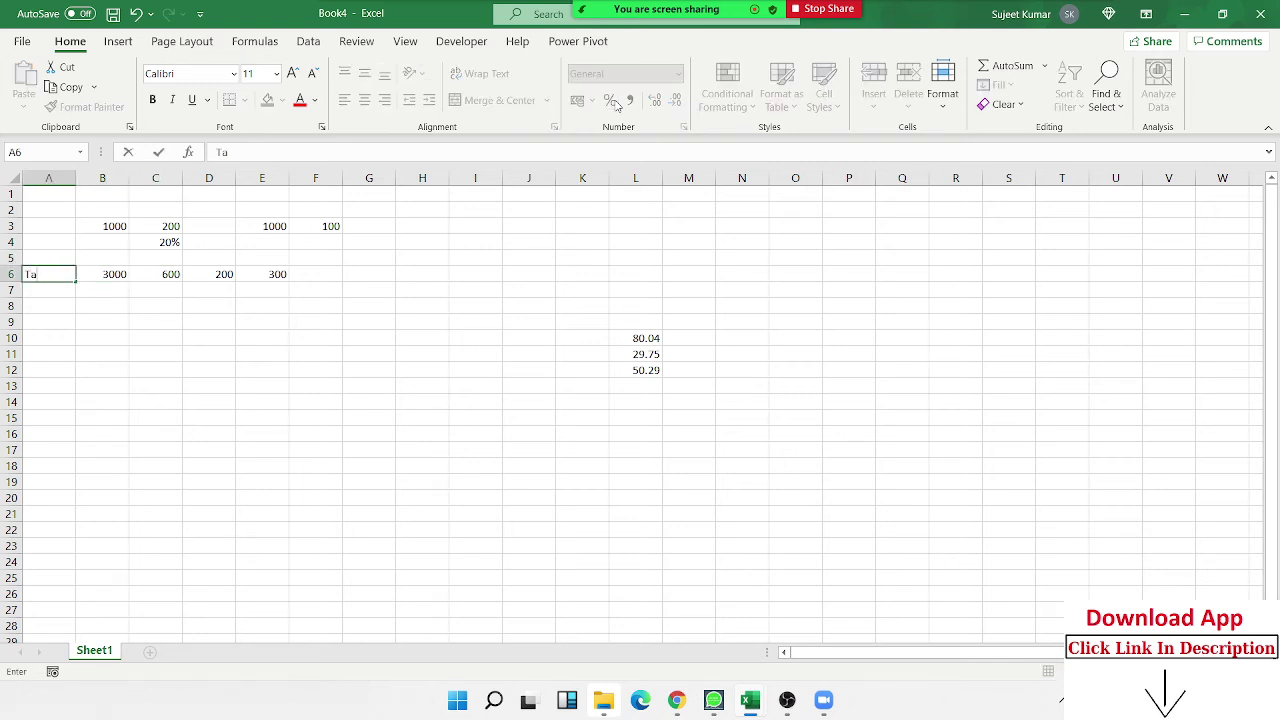
{"action": "type", "text": "rget"}
{"action": "key", "text": "Return"}
{"action": "key", "text": "Up"}
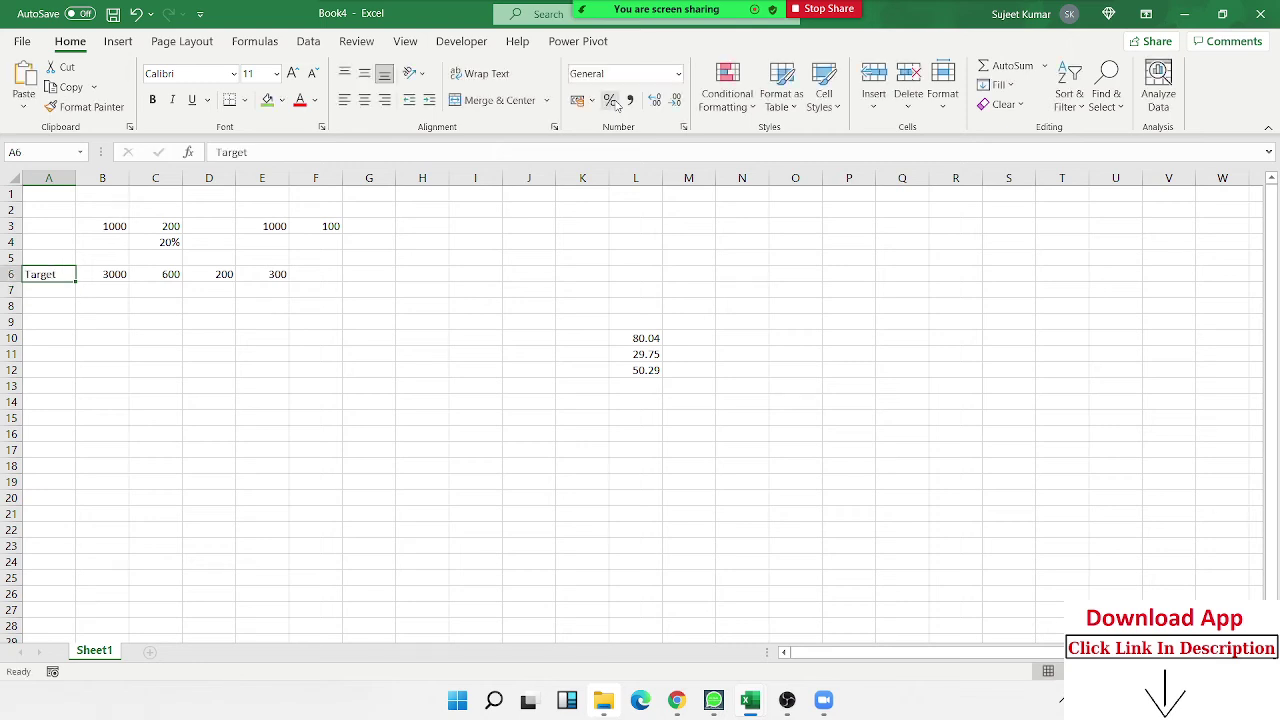
{"action": "key", "text": "Right"}
{"action": "key", "text": "Right"}
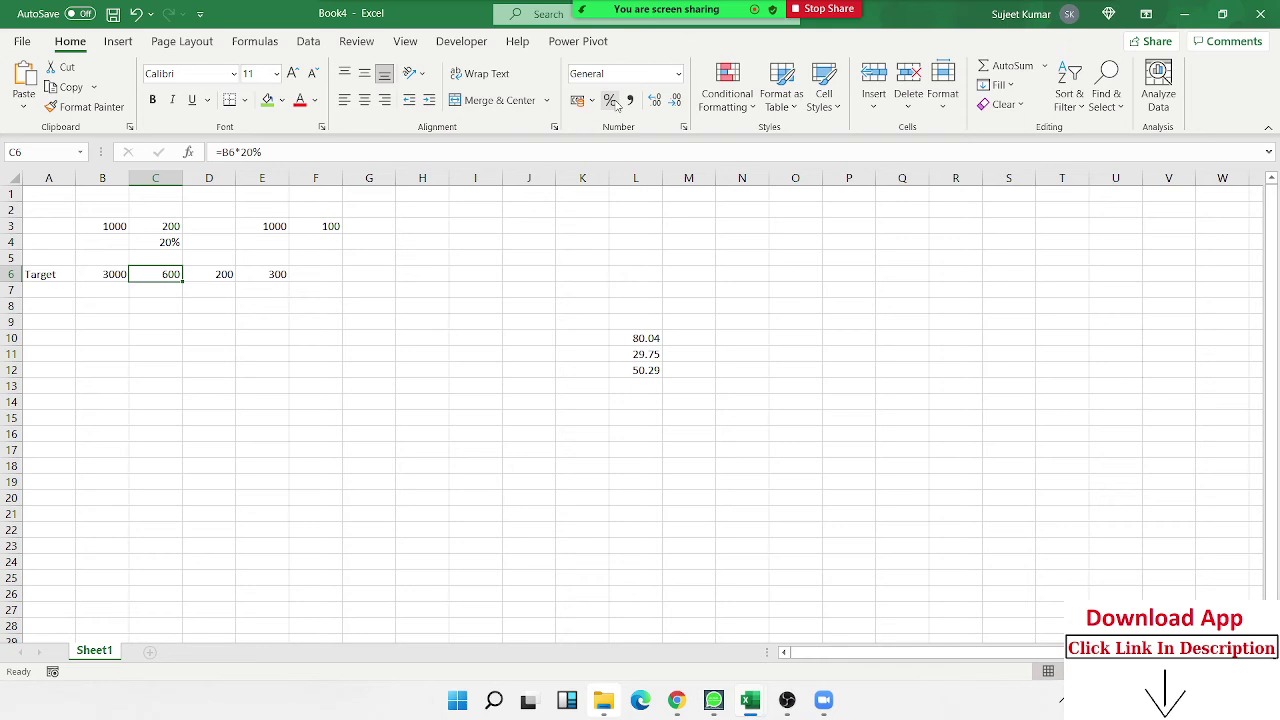
{"action": "key", "text": "Right"}
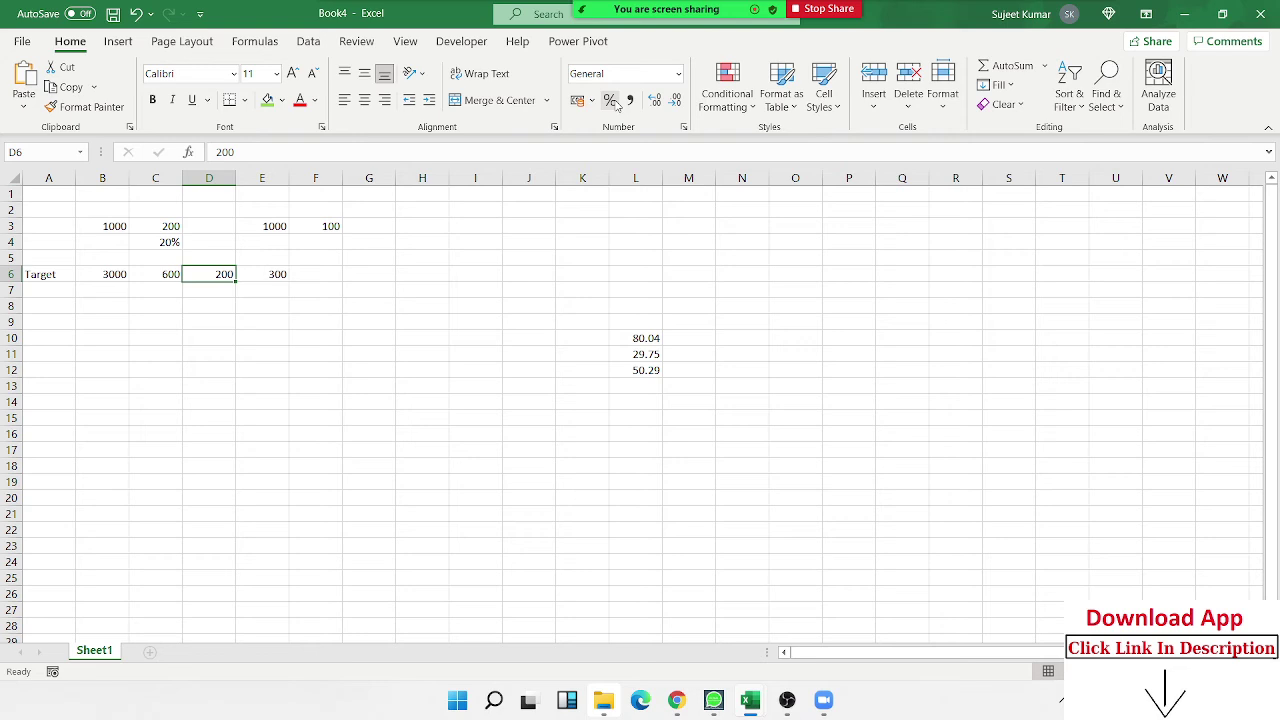
{"action": "key", "text": "Right"}
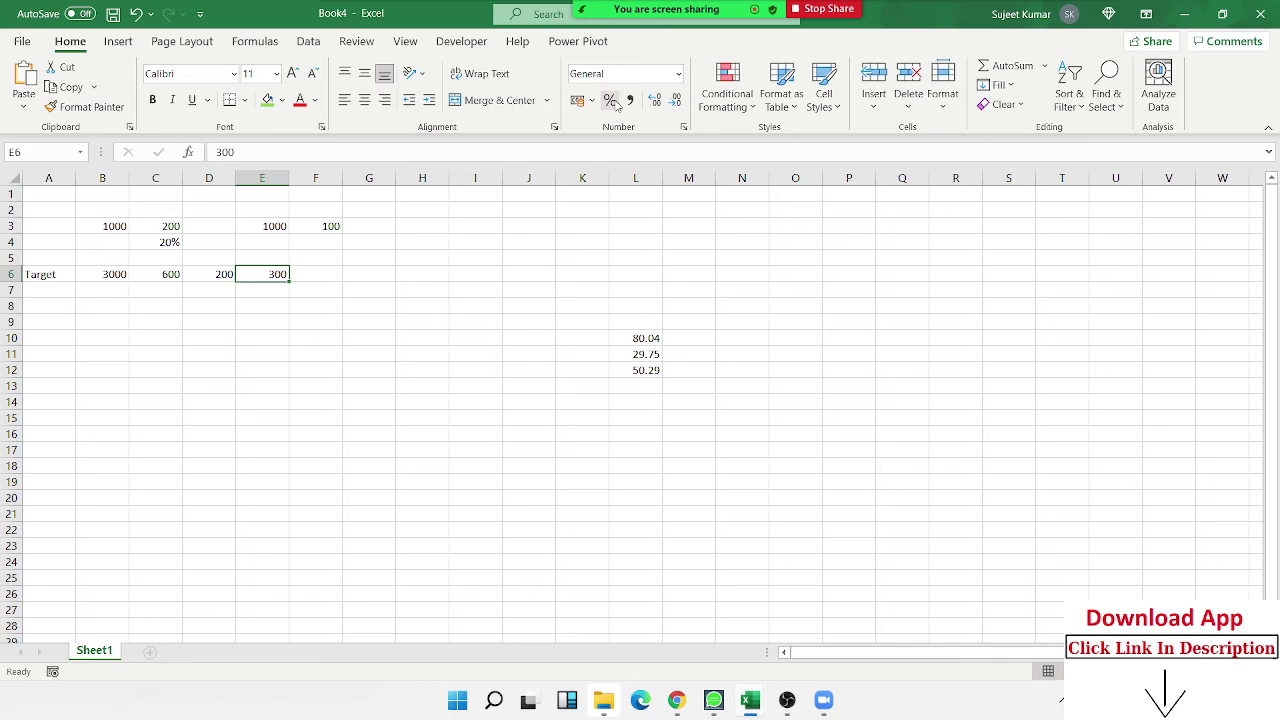
Enter 100 in cell F6.
{"action": "key", "text": "Up"}
{"action": "key", "text": "Up"}
{"action": "key", "text": "Up"}
{"action": "key", "text": "Left"}
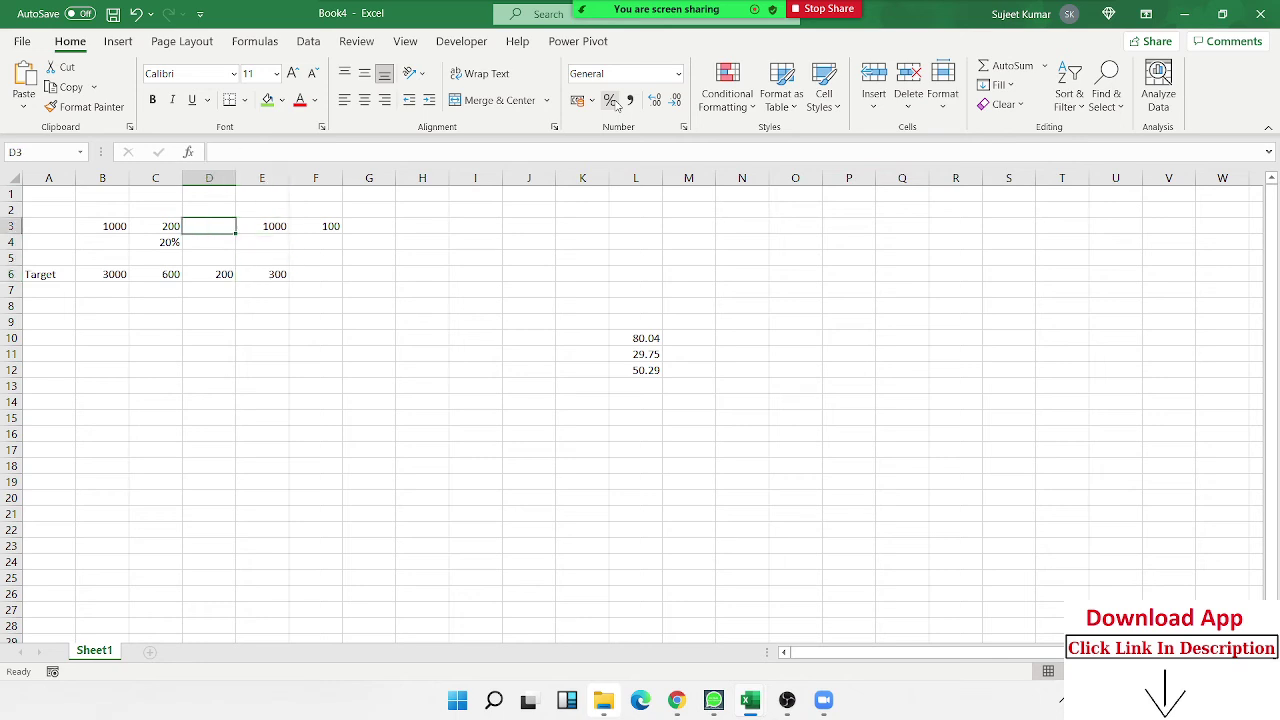
{"action": "key", "text": "Left"}
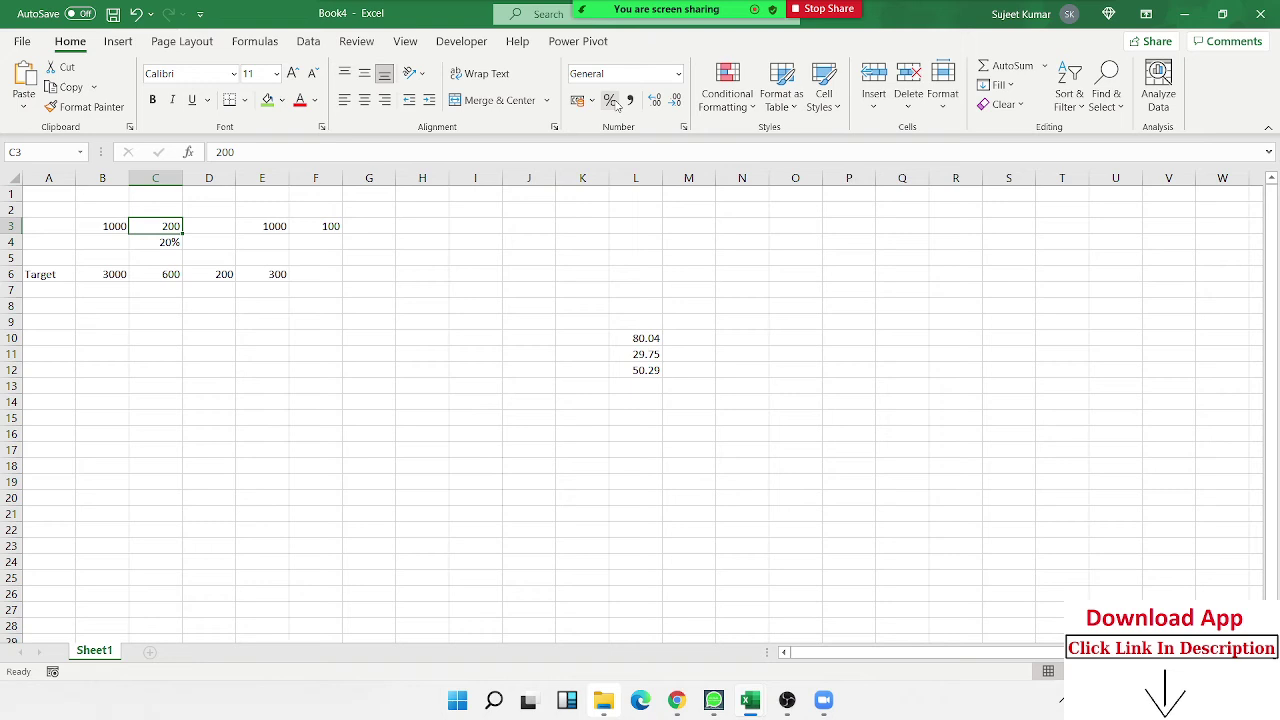
{"action": "key", "text": "Right"}
{"action": "key", "text": "Right"}
{"action": "key", "text": "Right"}
{"action": "key", "text": "Right"}
{"action": "key", "text": "Down"}
{"action": "key", "text": "Down"}
{"action": "key", "text": "Down"}
{"action": "key", "text": "Left"}
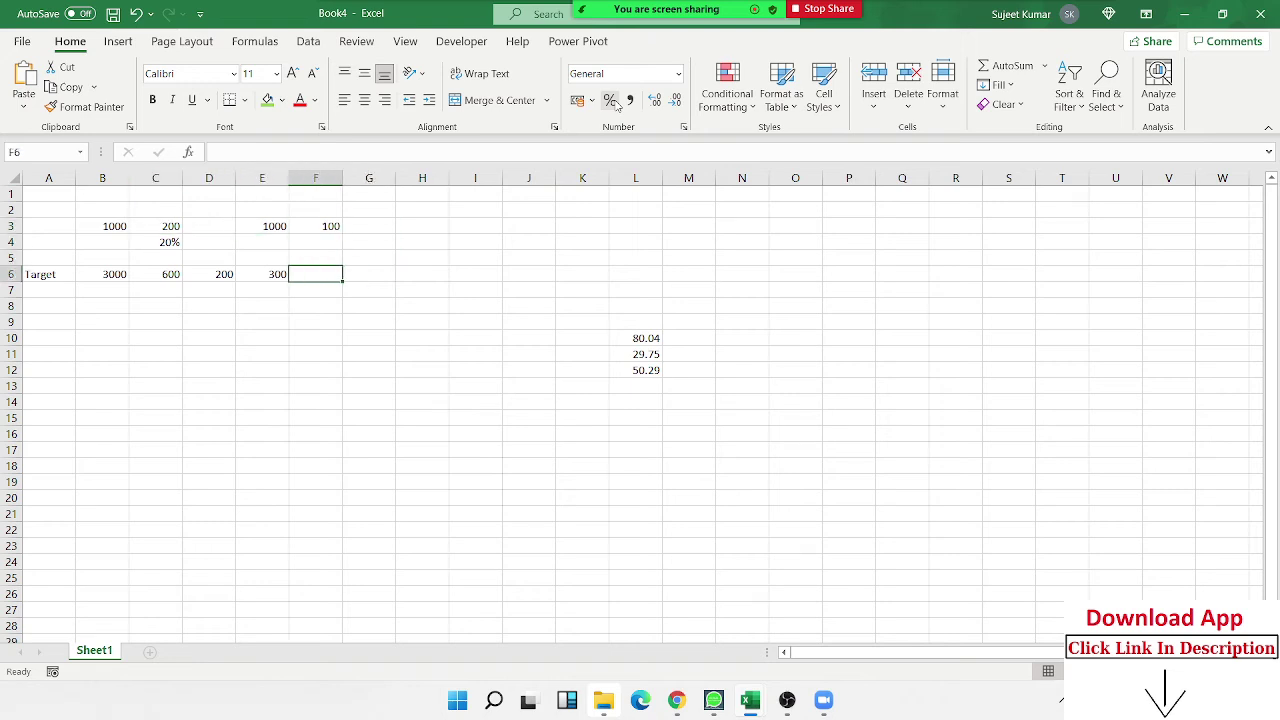
{"action": "type", "text": "100"}
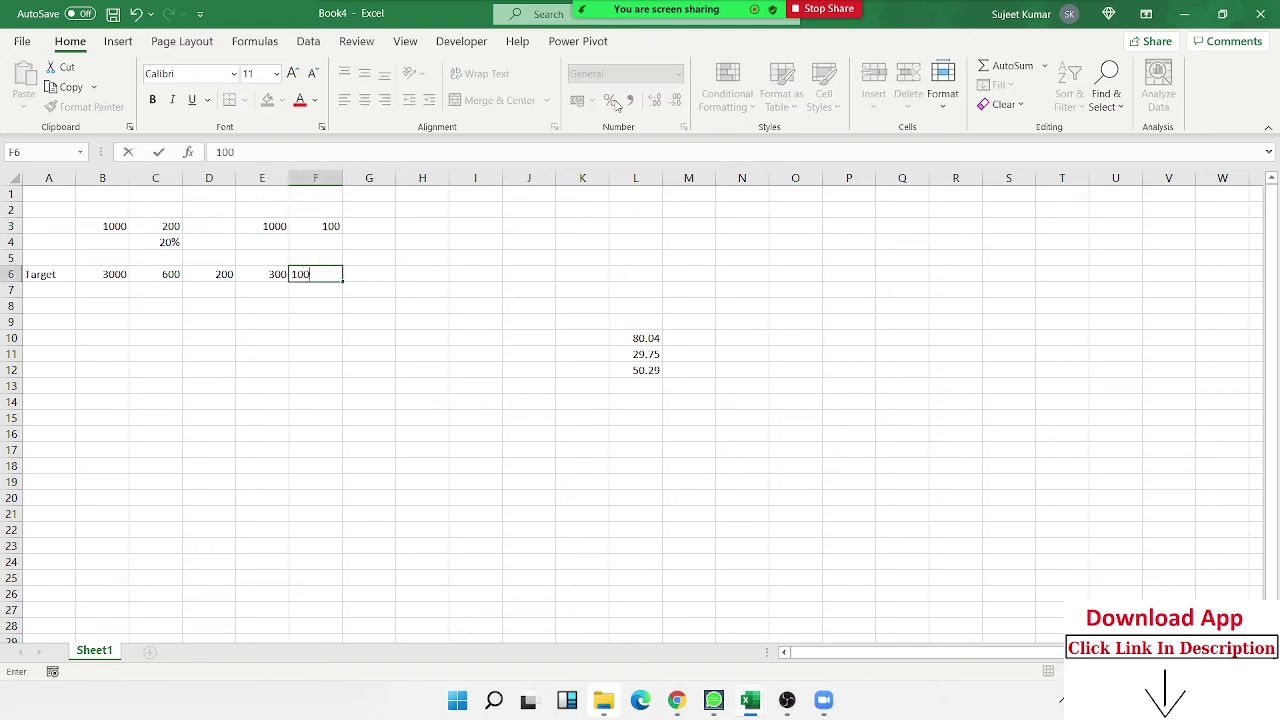
{"action": "key", "text": "Return"}
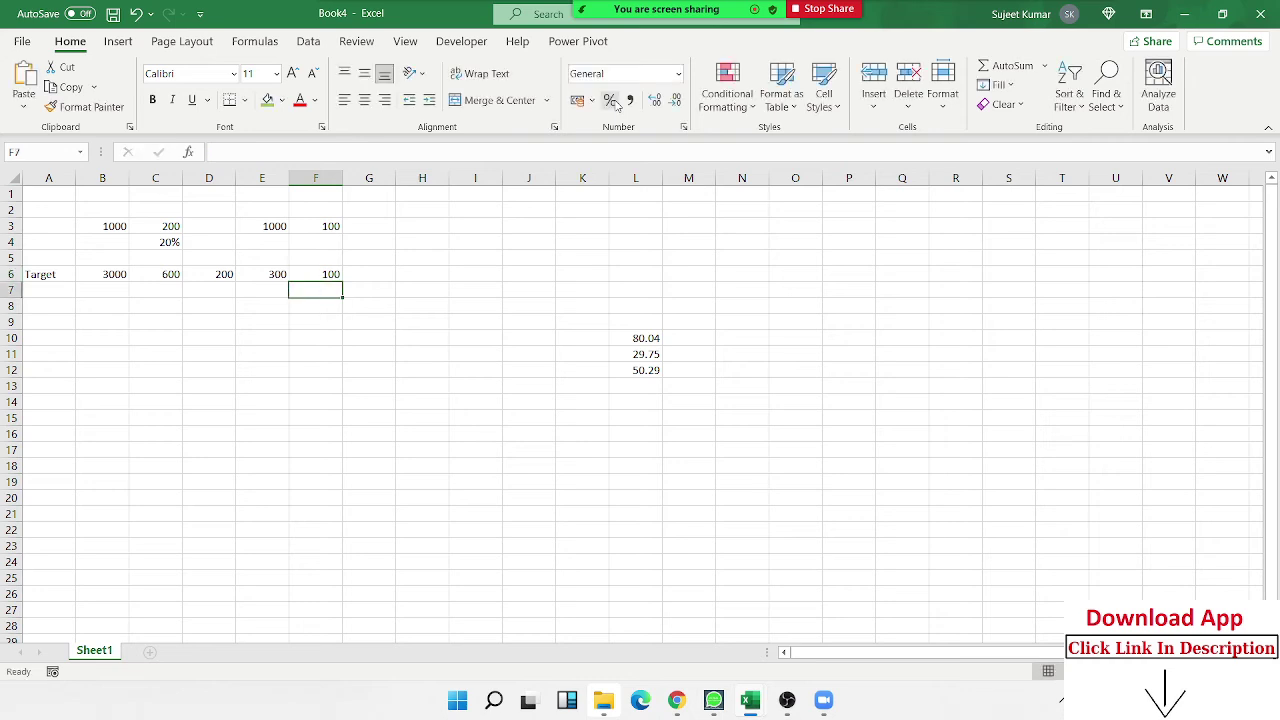
Add the heading 'Extra' in F5 above the 100.
{"action": "key", "text": "Up"}
{"action": "key", "text": "Up"}
{"action": "type", "text": "E"}
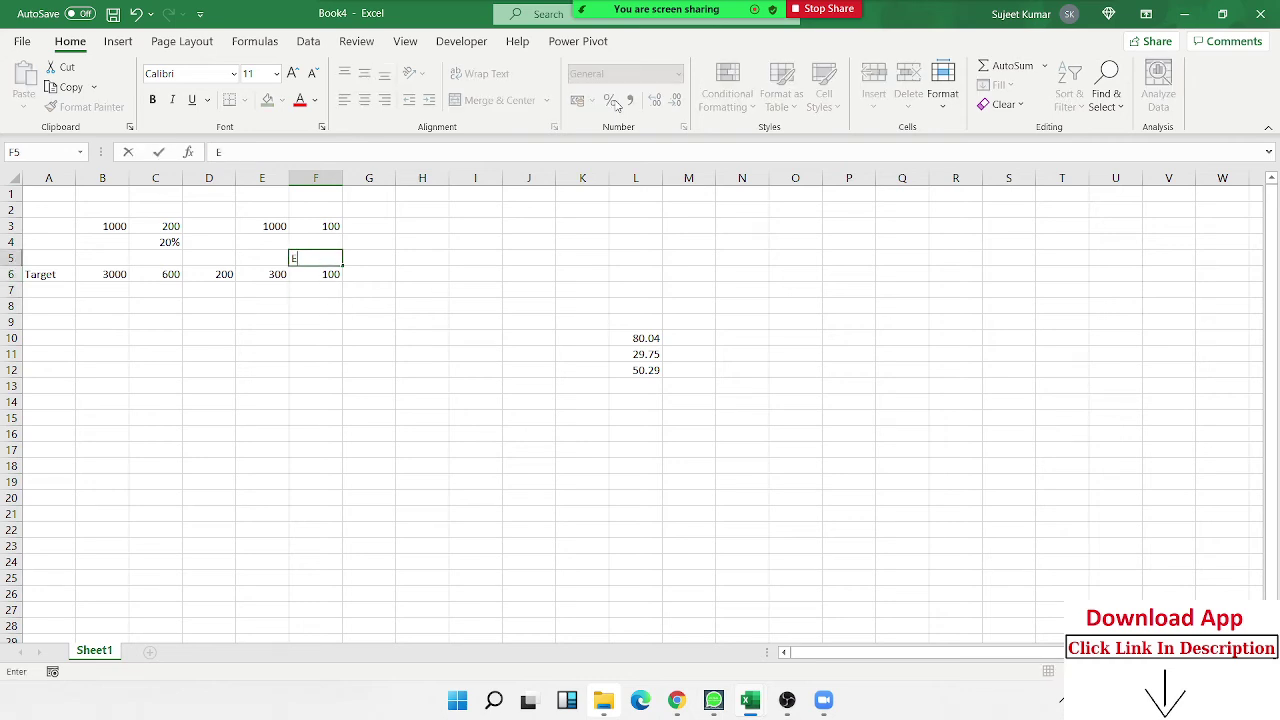
{"action": "type", "text": "xtr"}
{"action": "type", "text": "a"}
{"action": "key", "text": "Return"}
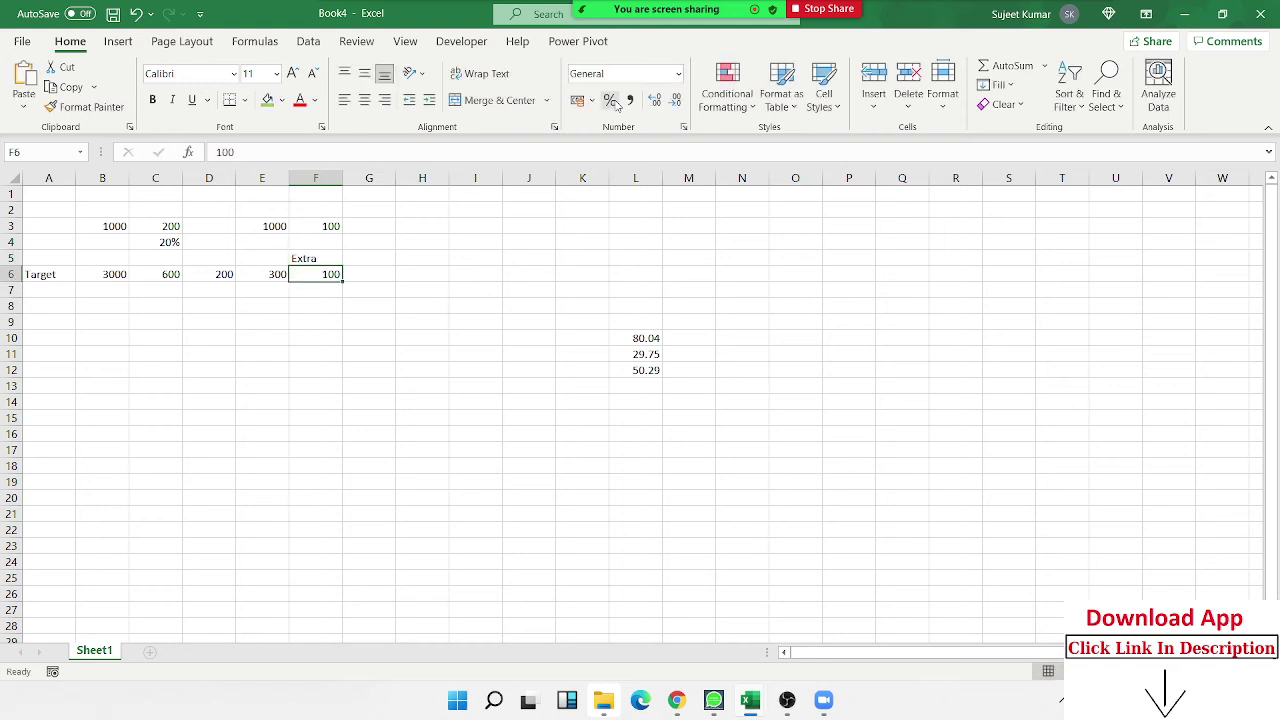
{"action": "key", "text": "Left"}
{"action": "key", "text": "Left"}
{"action": "key", "text": "Left"}
{"action": "key", "text": "Left"}
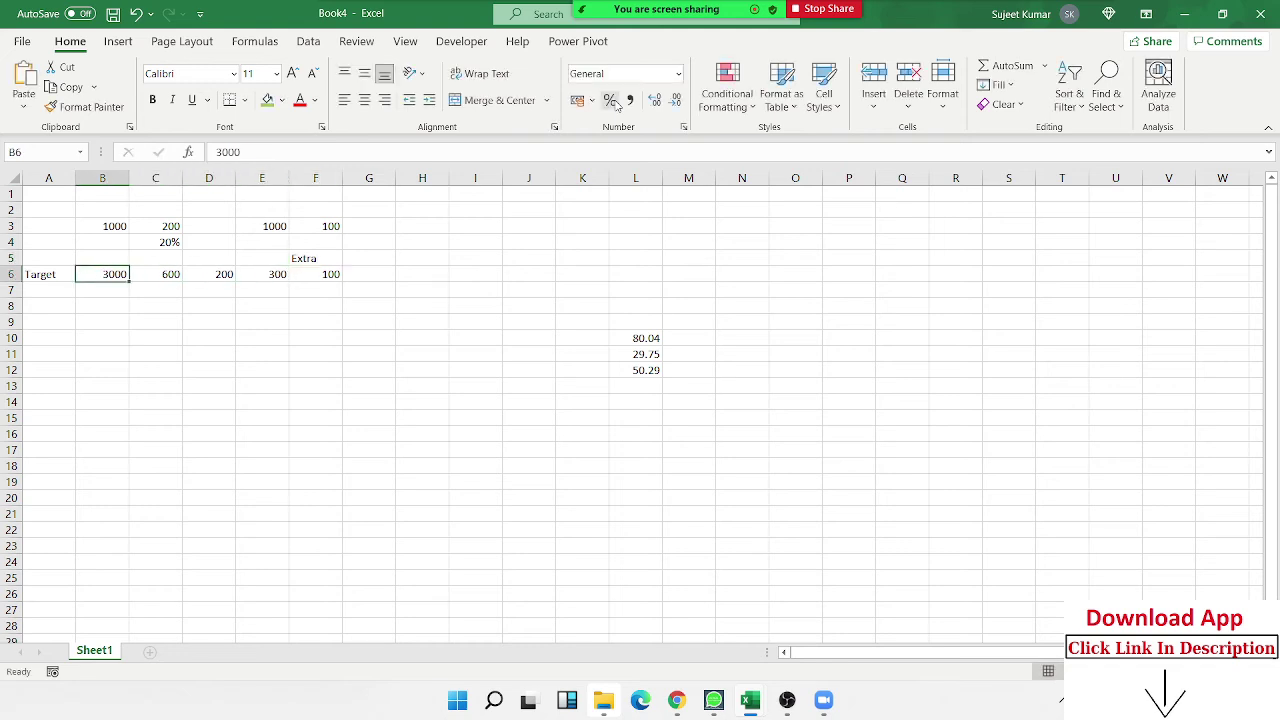
{"action": "key", "text": "Right"}
{"action": "key", "text": "Right"}
{"action": "key", "text": "Right"}
{"action": "key", "text": "Right"}
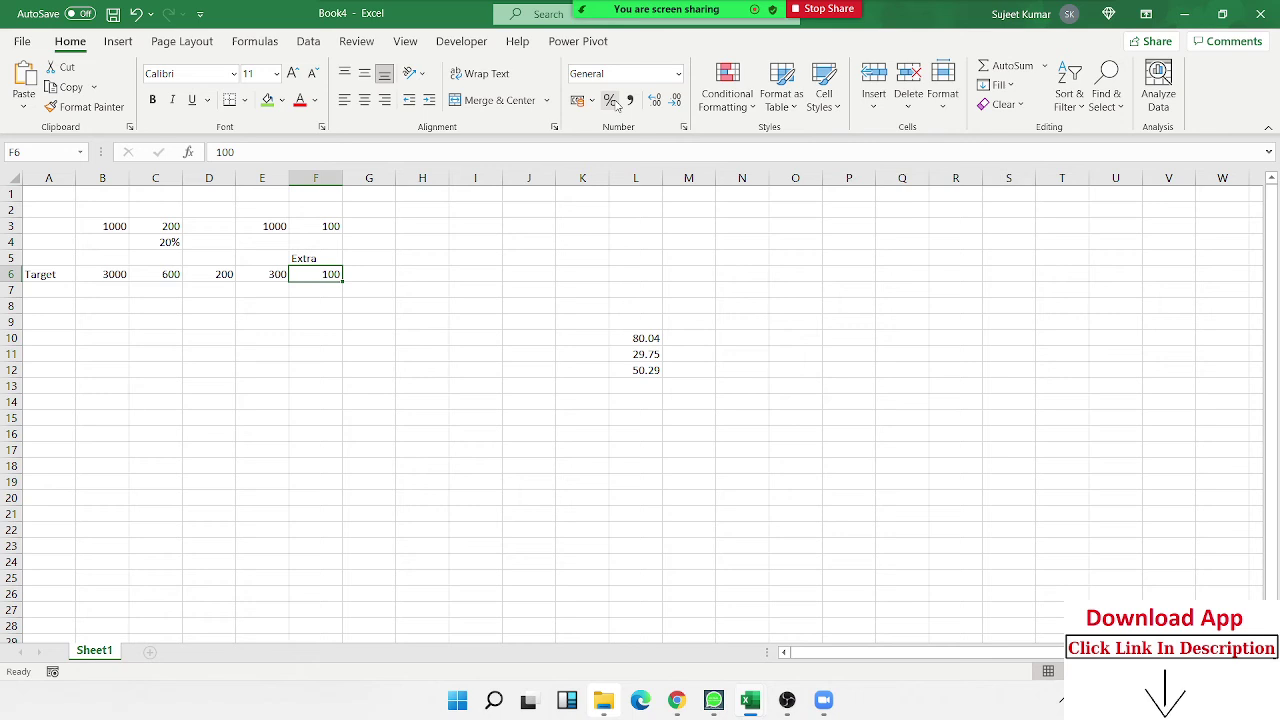
{"action": "key", "text": "Up"}
{"action": "key", "text": "Up"}
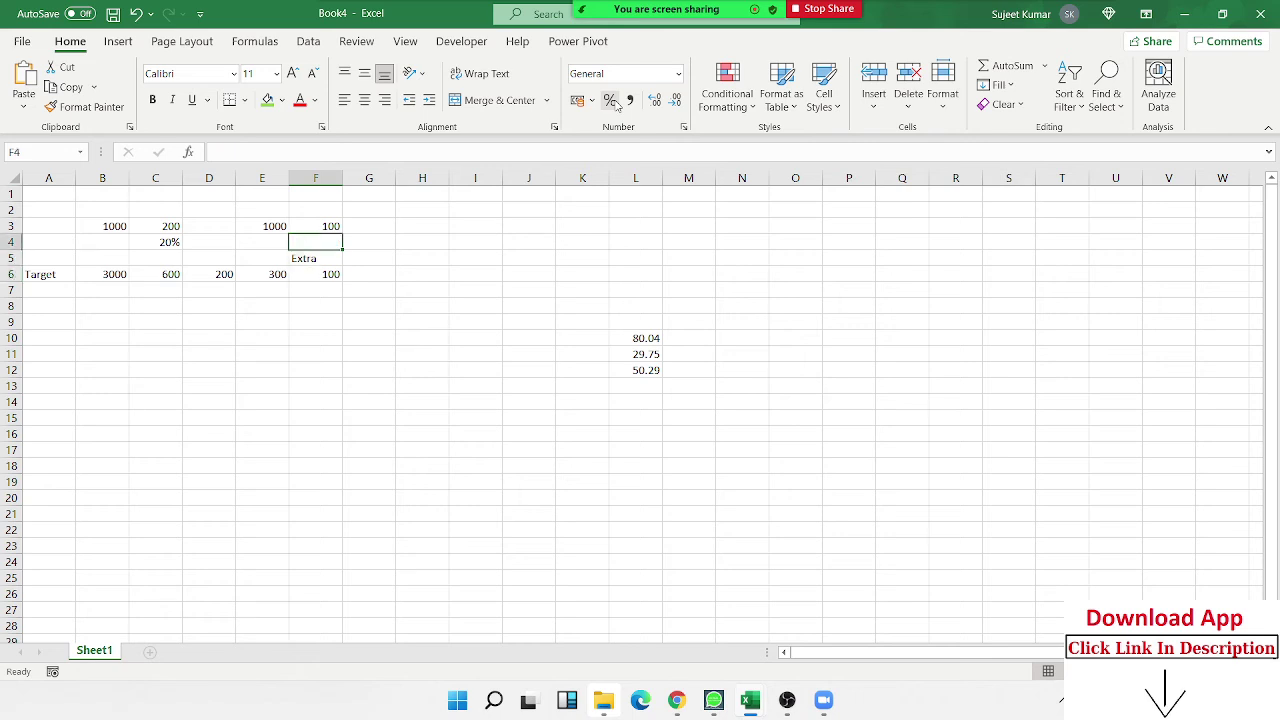
{"action": "key", "text": "Left"}
{"action": "key", "text": "Left"}
{"action": "key", "text": "Left"}
{"action": "key", "text": "Up"}
Select the 1000 and 200 values in row 3, then the Target row values B6 to F6.
{"action": "key", "text": "Left"}
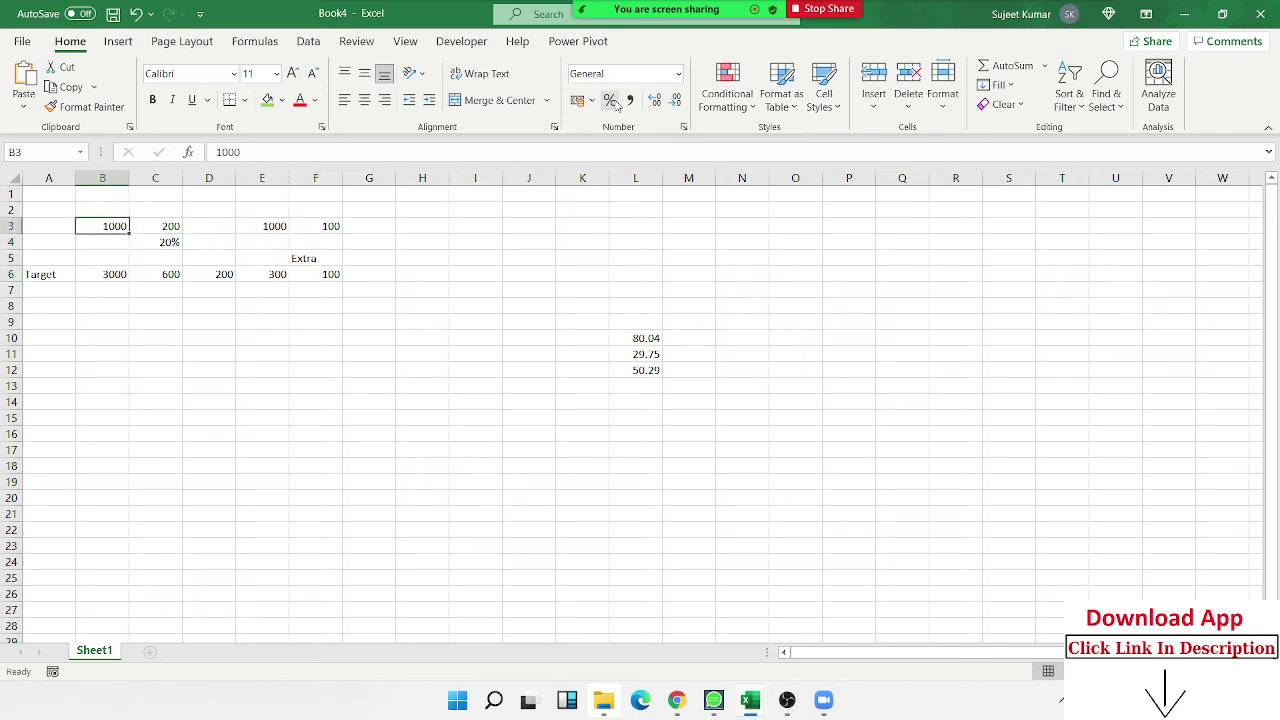
{"action": "key", "text": "shift+Right"}
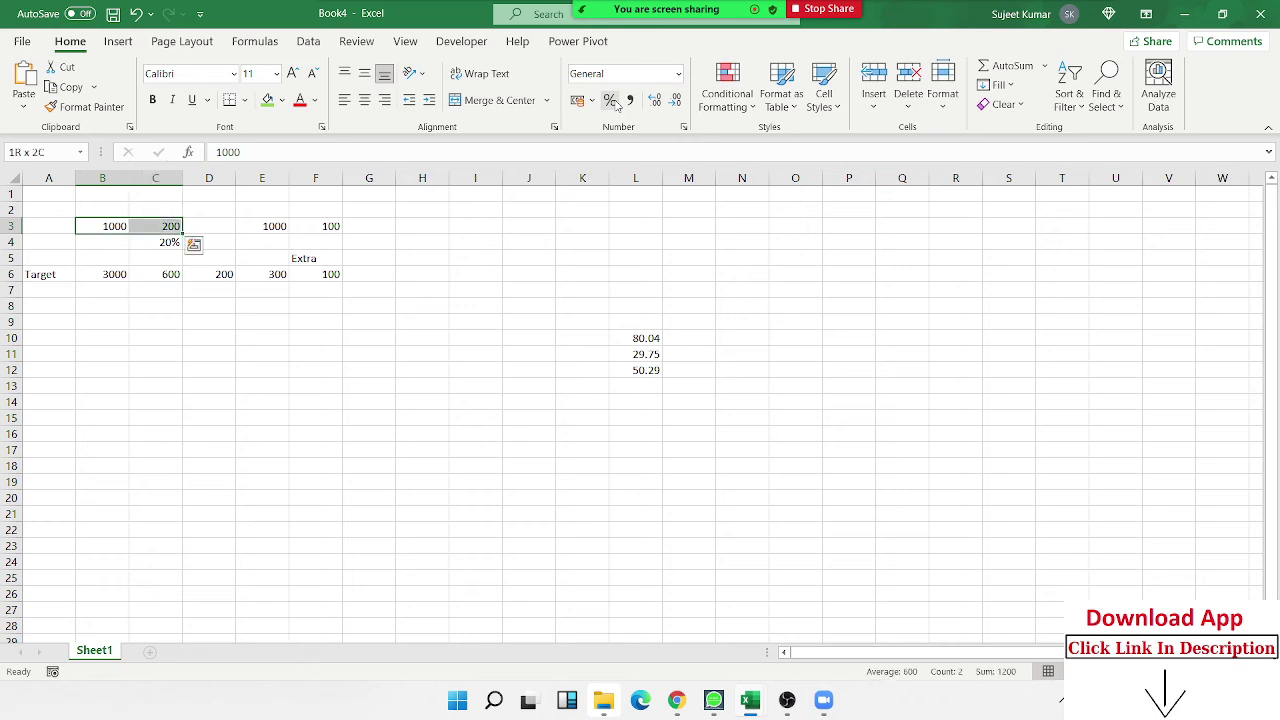
{"action": "key", "text": "shift+Down"}
{"action": "key", "text": "Down"}
{"action": "key", "text": "Down"}
{"action": "key", "text": "Down"}
{"action": "key", "text": "shift+Right"}
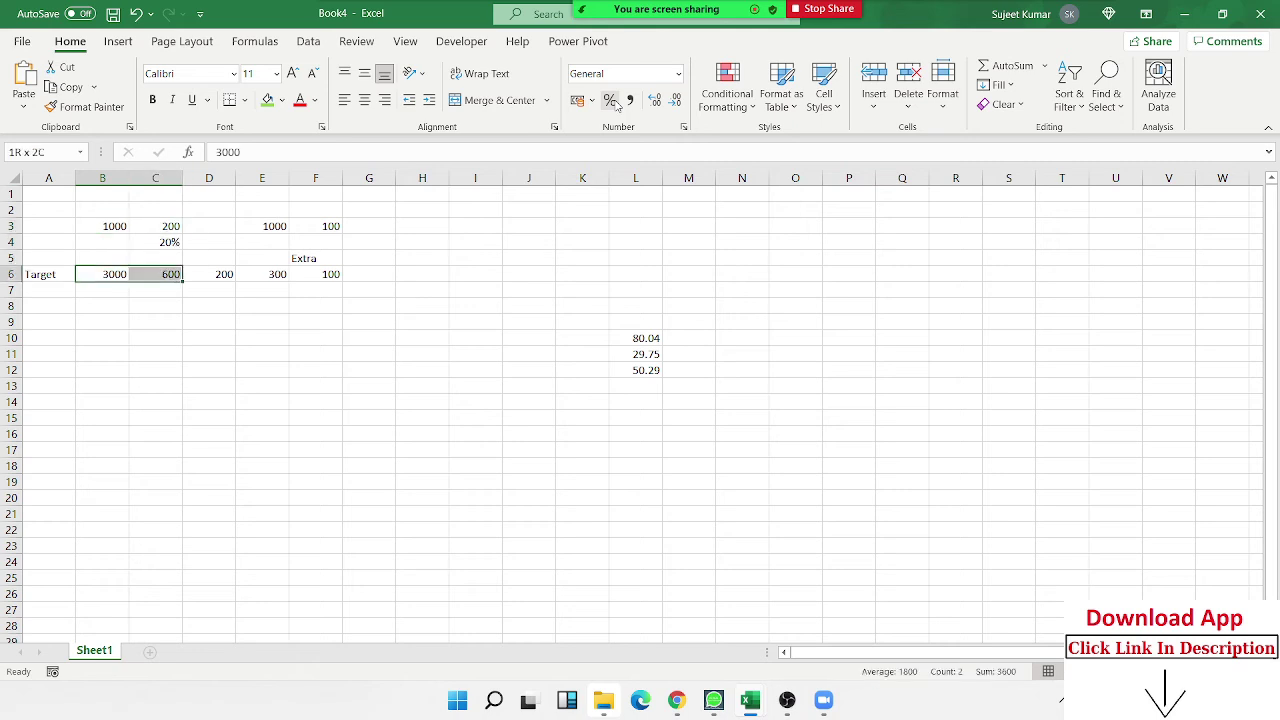
{"action": "key", "text": "shift+Right"}
{"action": "key", "text": "shift+Right"}
{"action": "key", "text": "shift+Right"}
{"action": "key", "text": "shift+Down"}
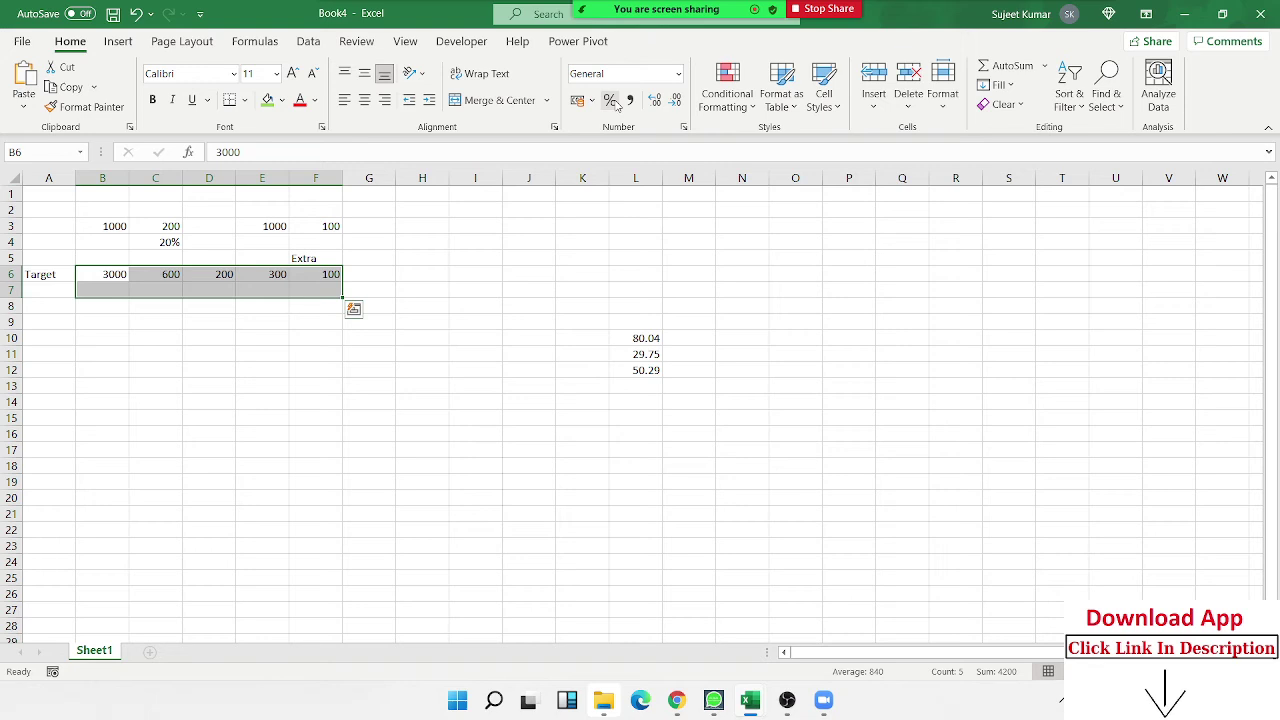
{"action": "key", "text": "Down"}
{"action": "key", "text": "Down"}
{"action": "key", "text": "Down"}
{"action": "key", "text": "Left"}
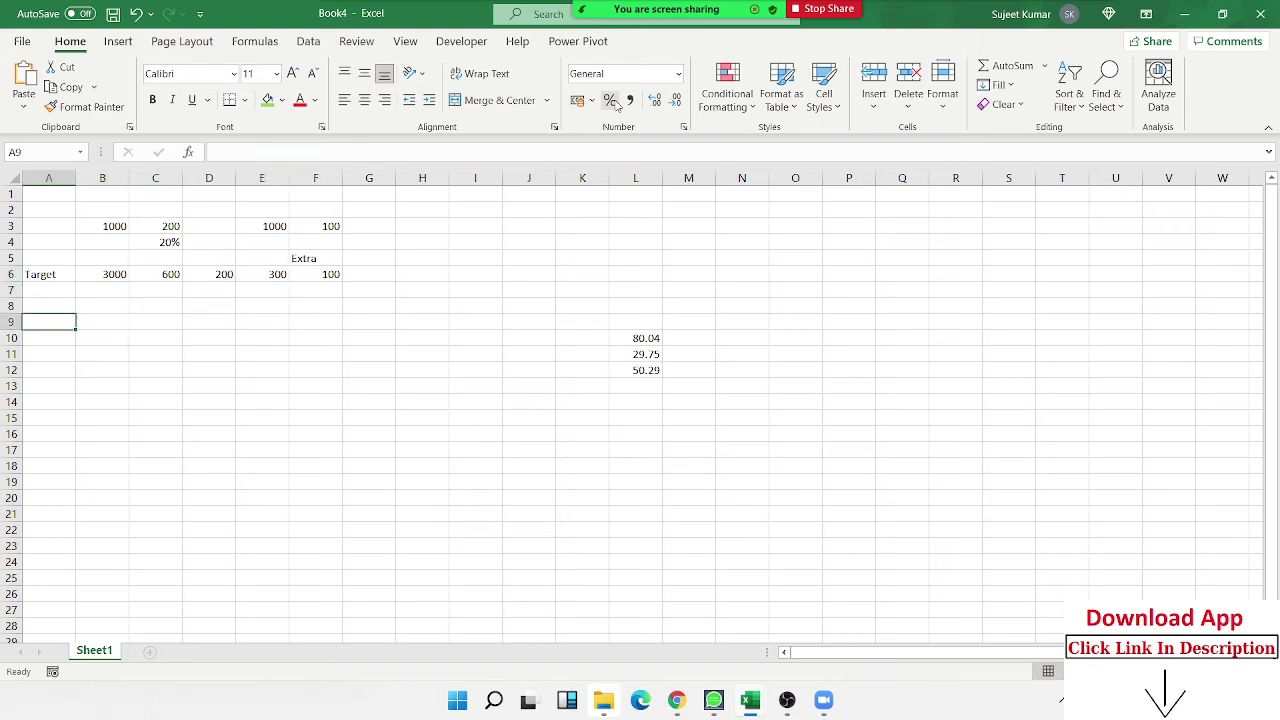
Enter the label Compired in A8, two rows below the Target row.
{"action": "key", "text": "Up"}
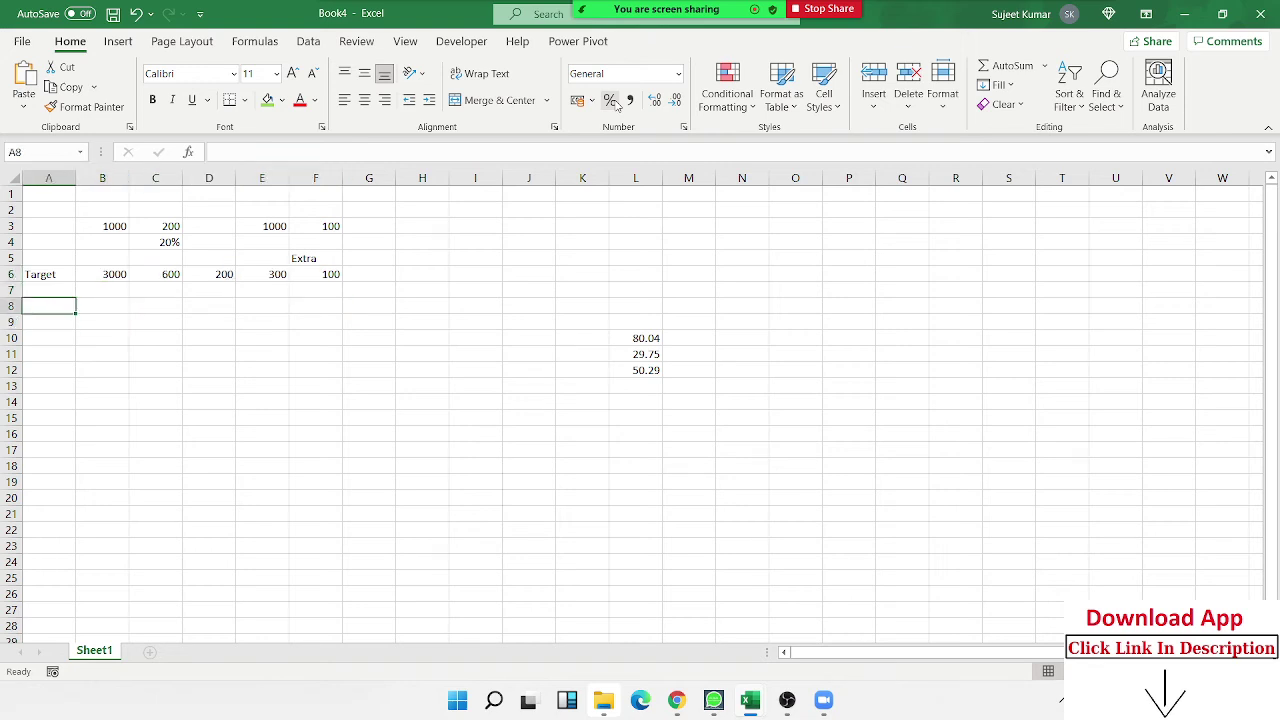
{"action": "type", "text": "Co"}
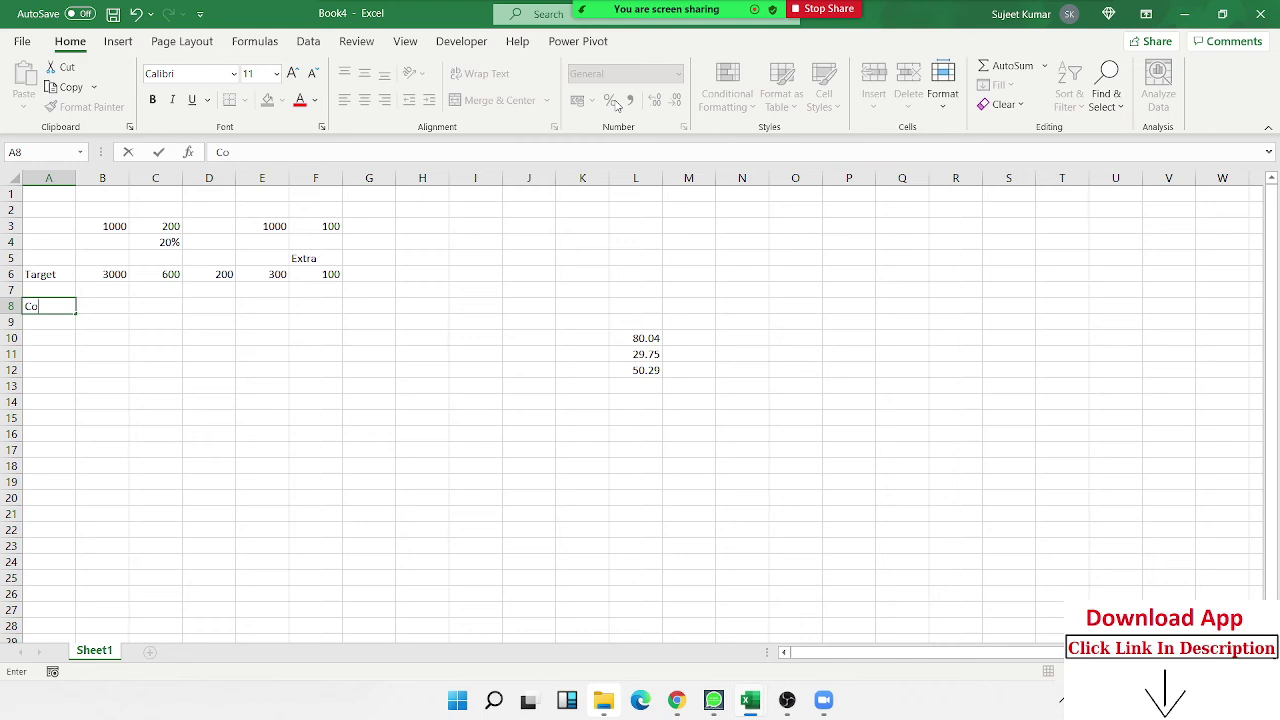
{"action": "type", "text": "mpired"}
{"action": "key", "text": "Return"}
Review the column B and Target row values across to F6, returning toward row 8.
{"action": "key", "text": "Up"}
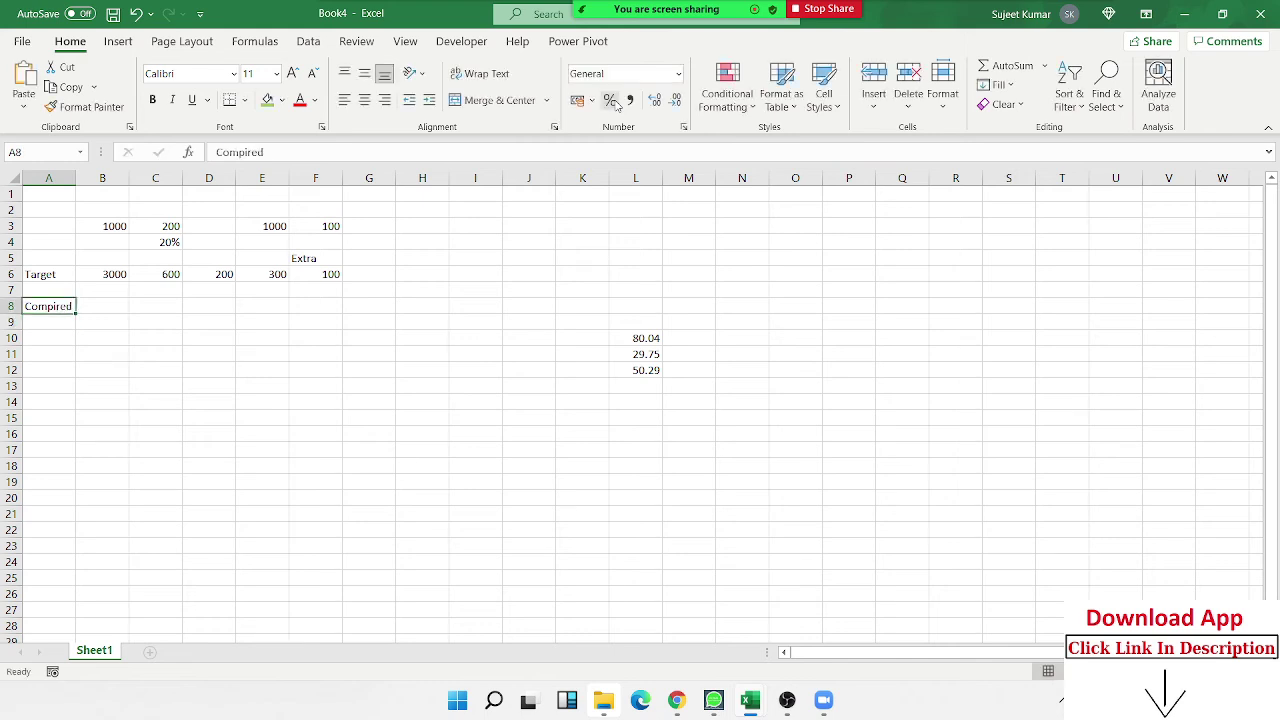
{"action": "key", "text": "Right"}
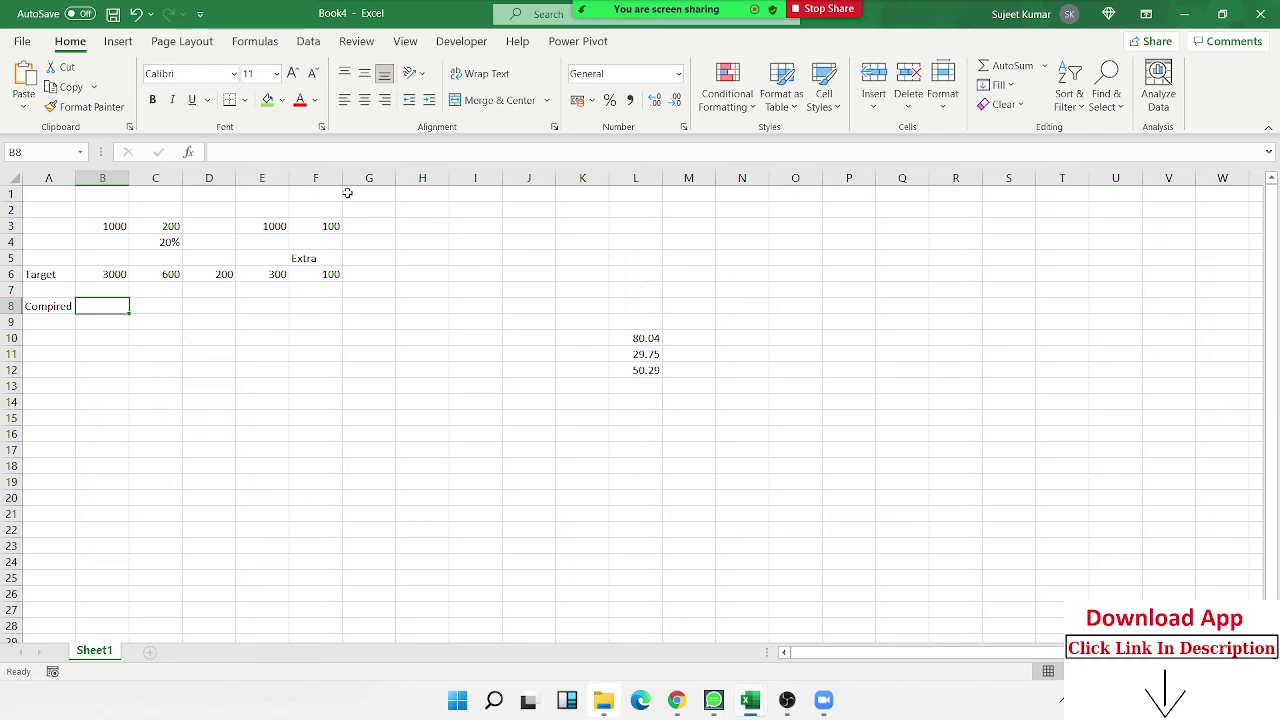
{"action": "key", "text": "Up"}
{"action": "key", "text": "Up"}
{"action": "key", "text": "Up"}
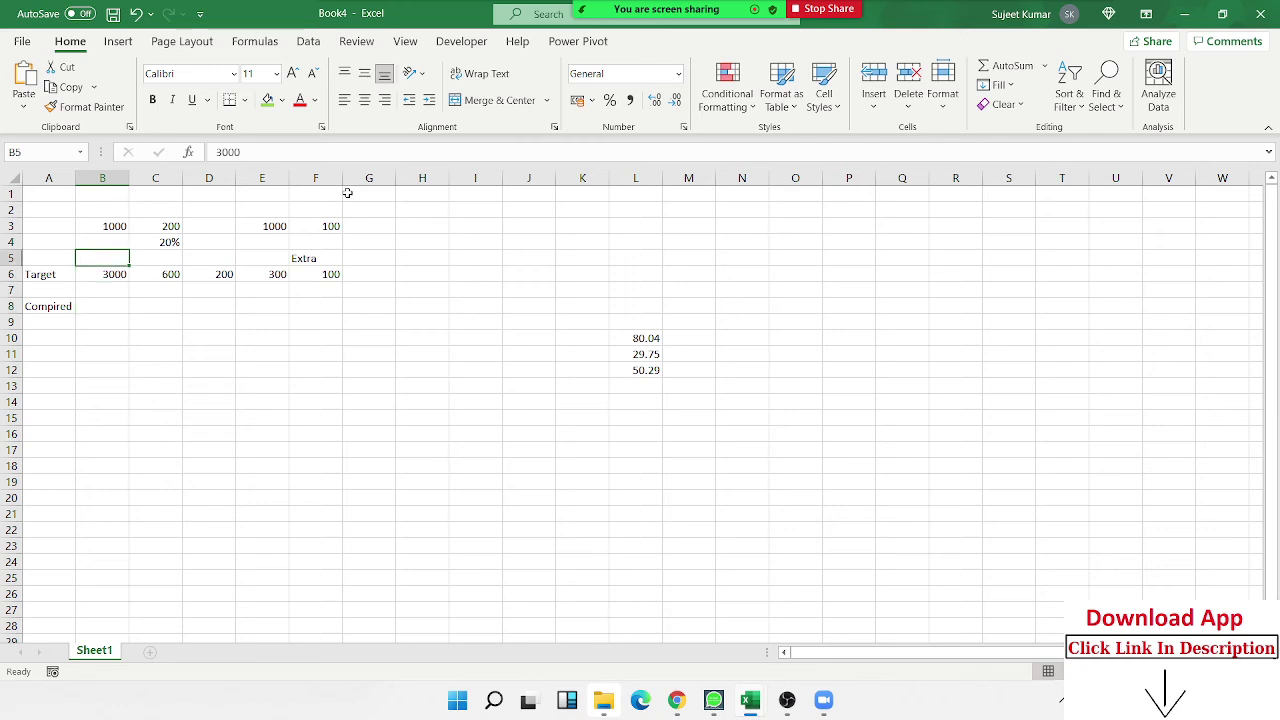
{"action": "key", "text": "Up"}
{"action": "key", "text": "Down"}
{"action": "key", "text": "Down"}
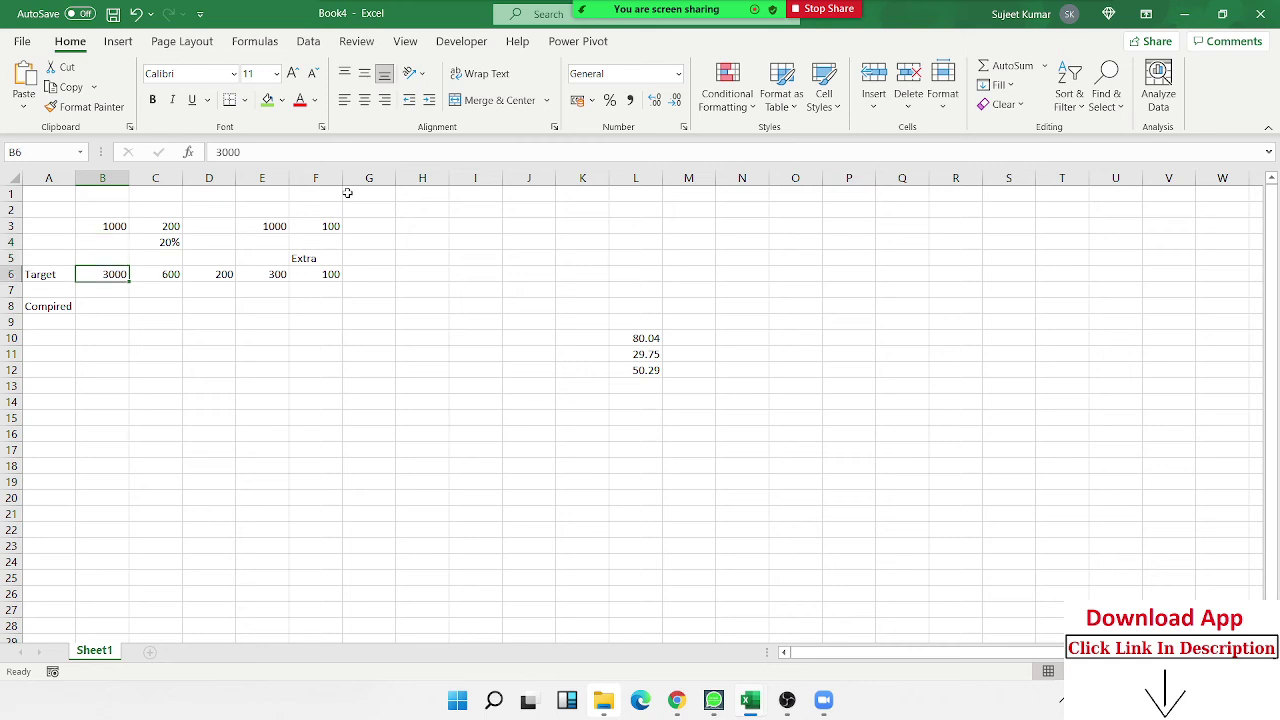
{"action": "key", "text": "Right"}
{"action": "key", "text": "Right"}
{"action": "key", "text": "Right"}
{"action": "key", "text": "Right"}
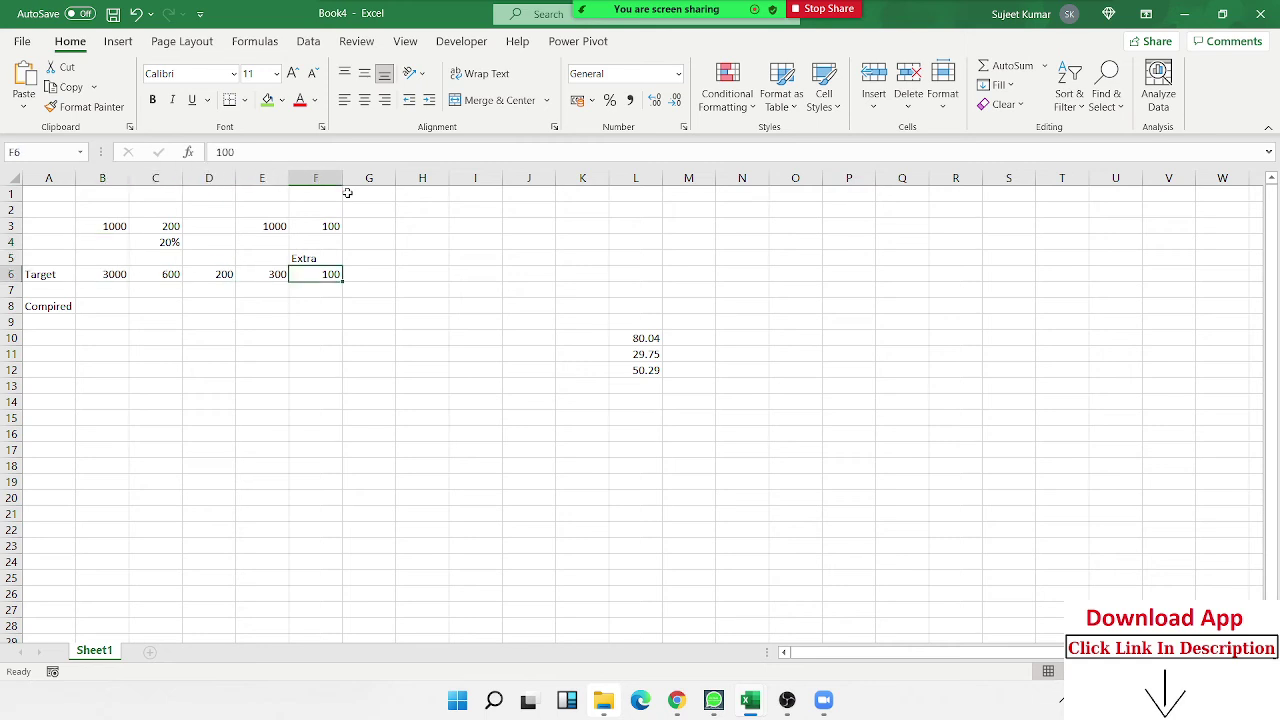
{"action": "key", "text": "Up"}
{"action": "key", "text": "Down"}
{"action": "key", "text": "Down"}
{"action": "key", "text": "Down"}
Enter 31 in B8, B9 and B10, removing stray characters typed after the first 31.
{"action": "key", "text": "Left"}
{"action": "key", "text": "Left"}
{"action": "key", "text": "Left"}
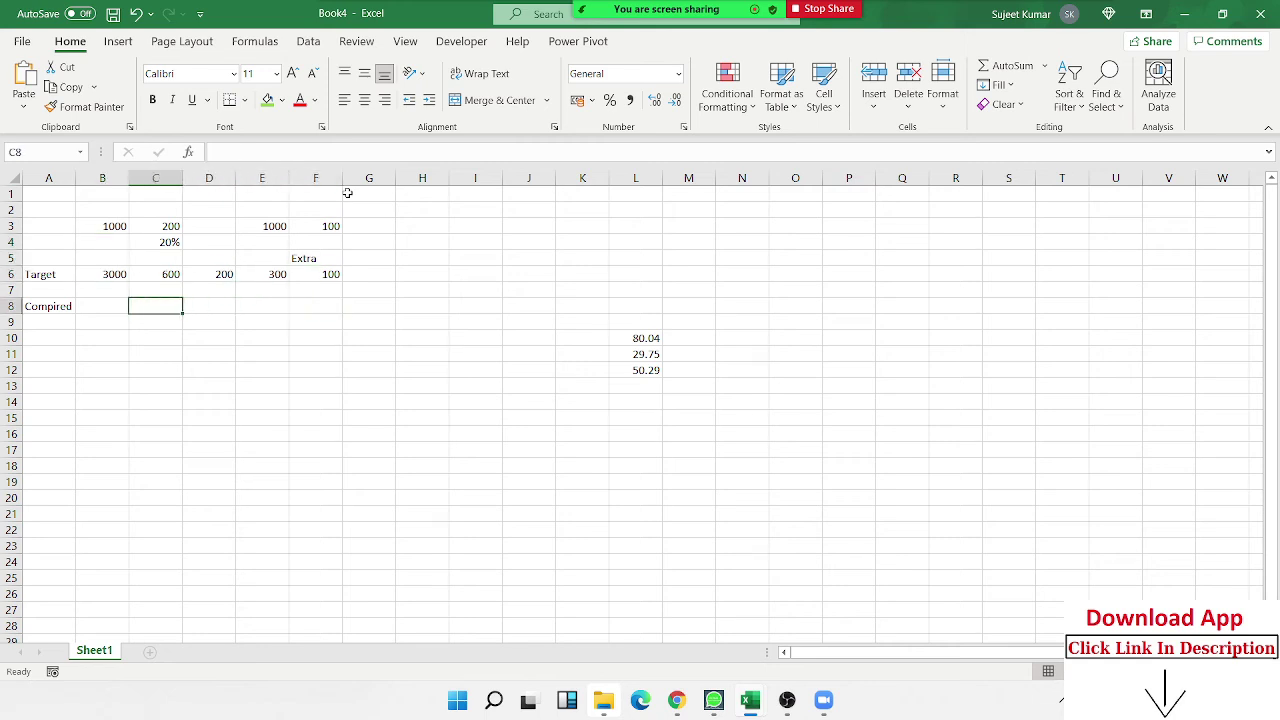
{"action": "key", "text": "Left"}
{"action": "type", "text": "3"}
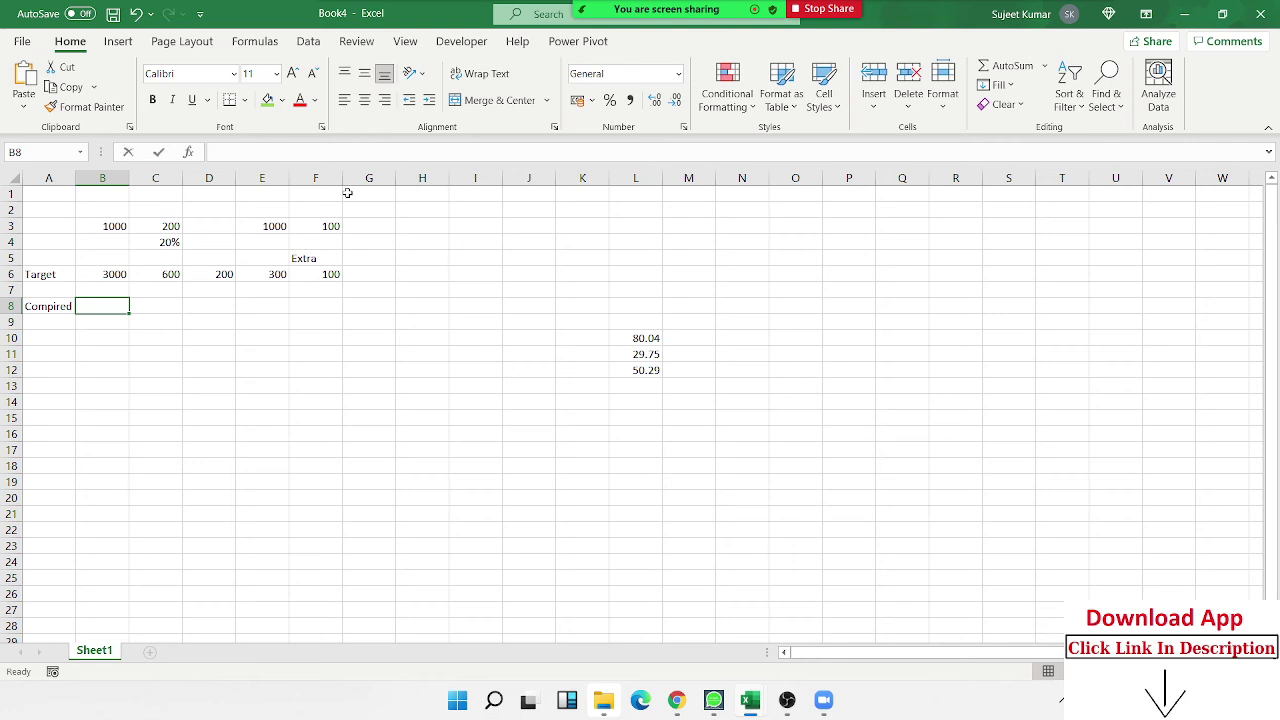
{"action": "type", "text": "1\""}
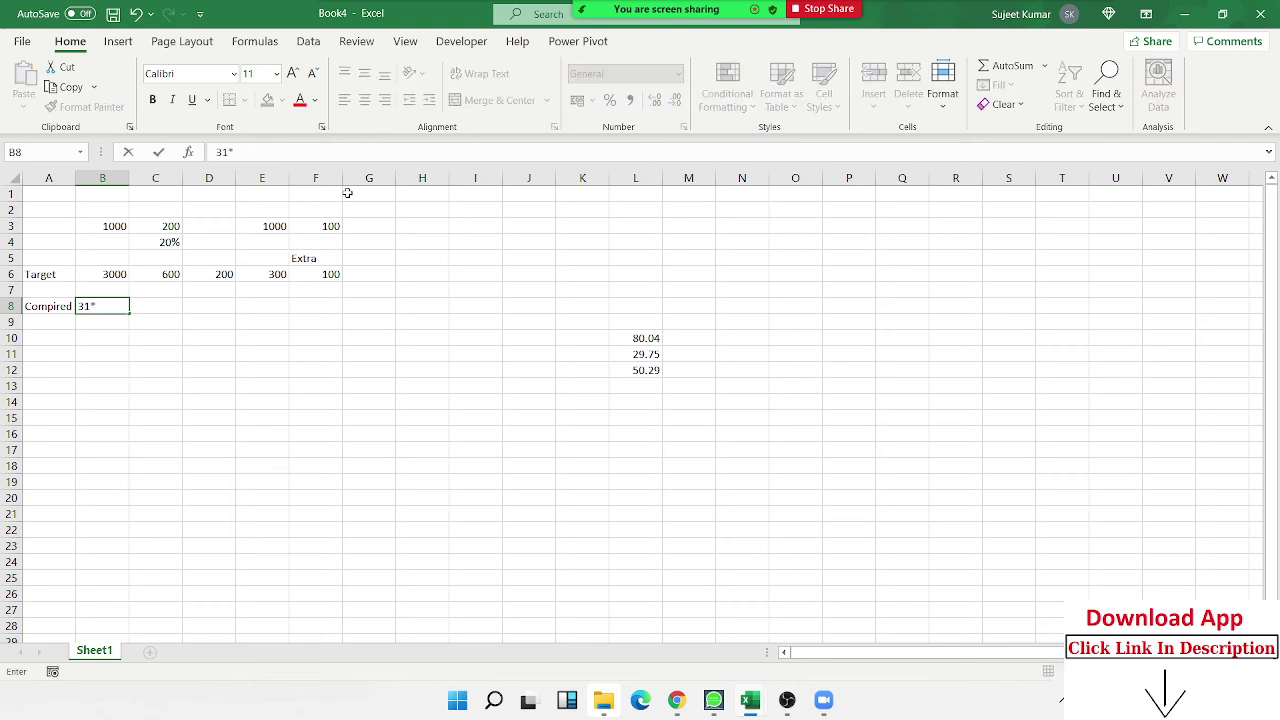
{"action": "type", "text": "/"}
{"action": "key", "text": "BackSpace"}
{"action": "key", "text": "BackSpace"}
{"action": "key", "text": "Return"}
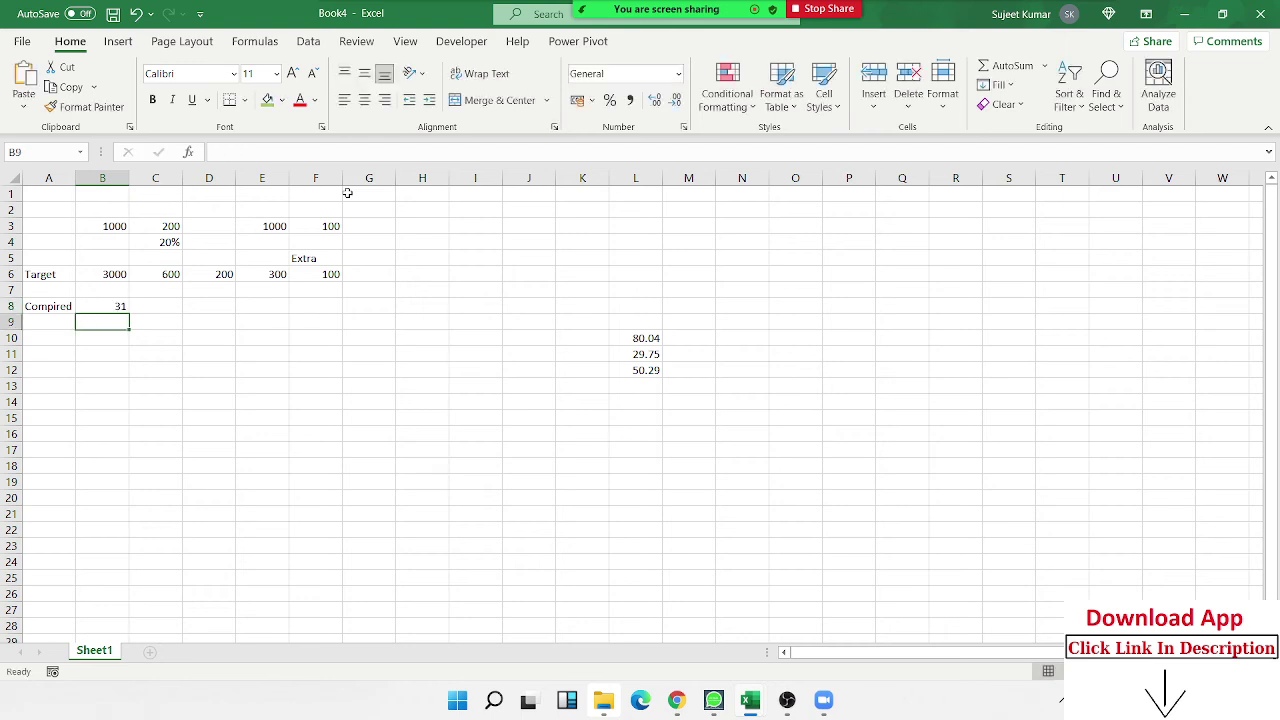
{"action": "type", "text": "31"}
{"action": "key", "text": "Return"}
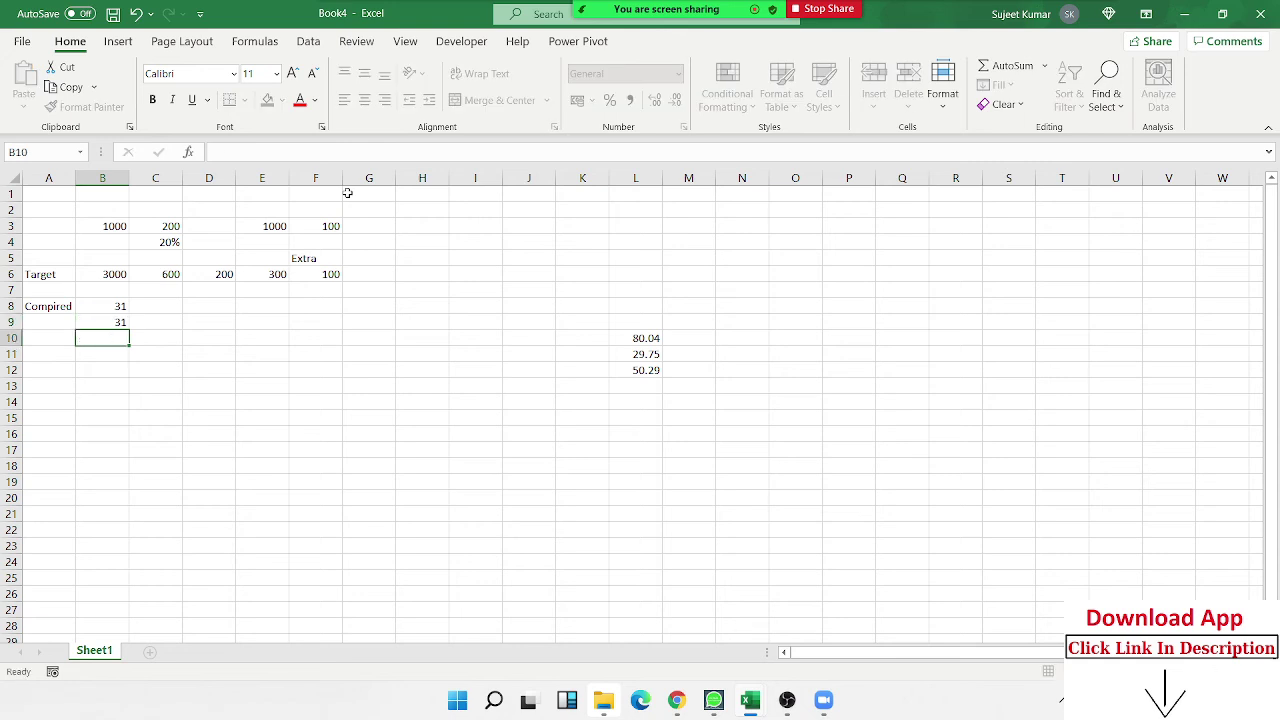
{"action": "type", "text": "31"}
{"action": "key", "text": "Return"}
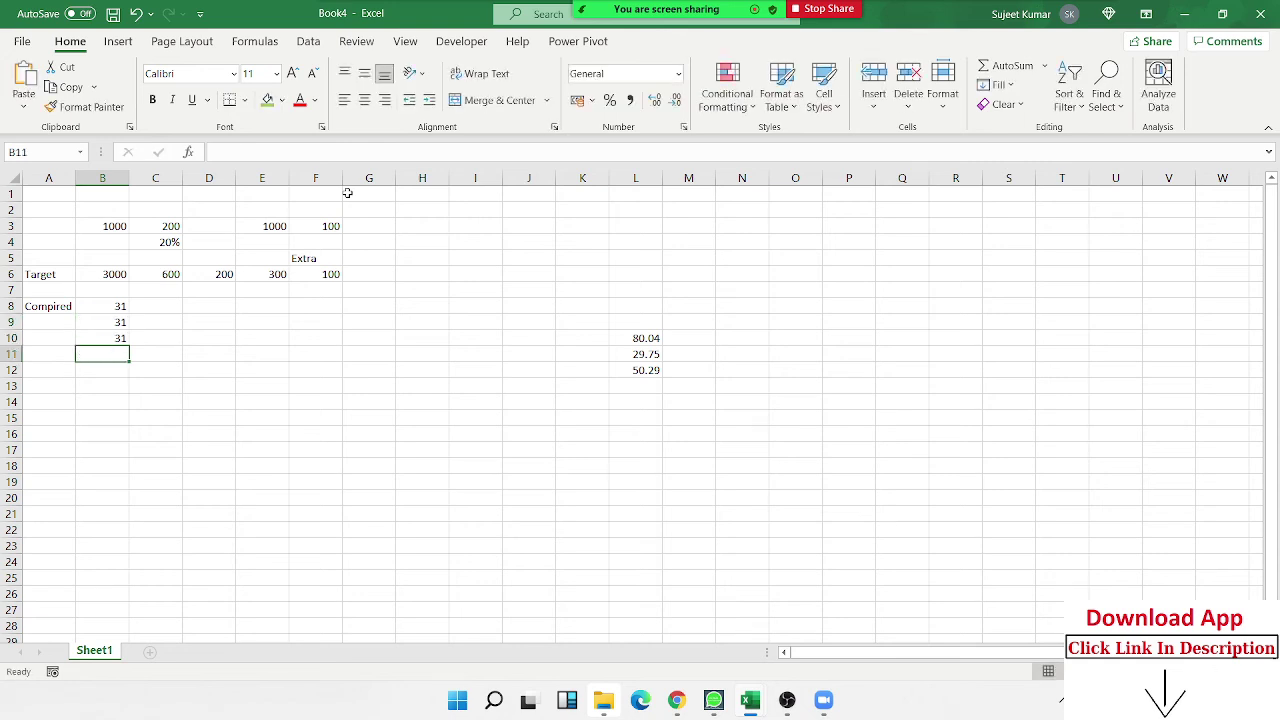
{"action": "key", "text": "Up"}
{"action": "key", "text": "Up"}
{"action": "key", "text": "Up"}
{"action": "key", "text": "Right"}
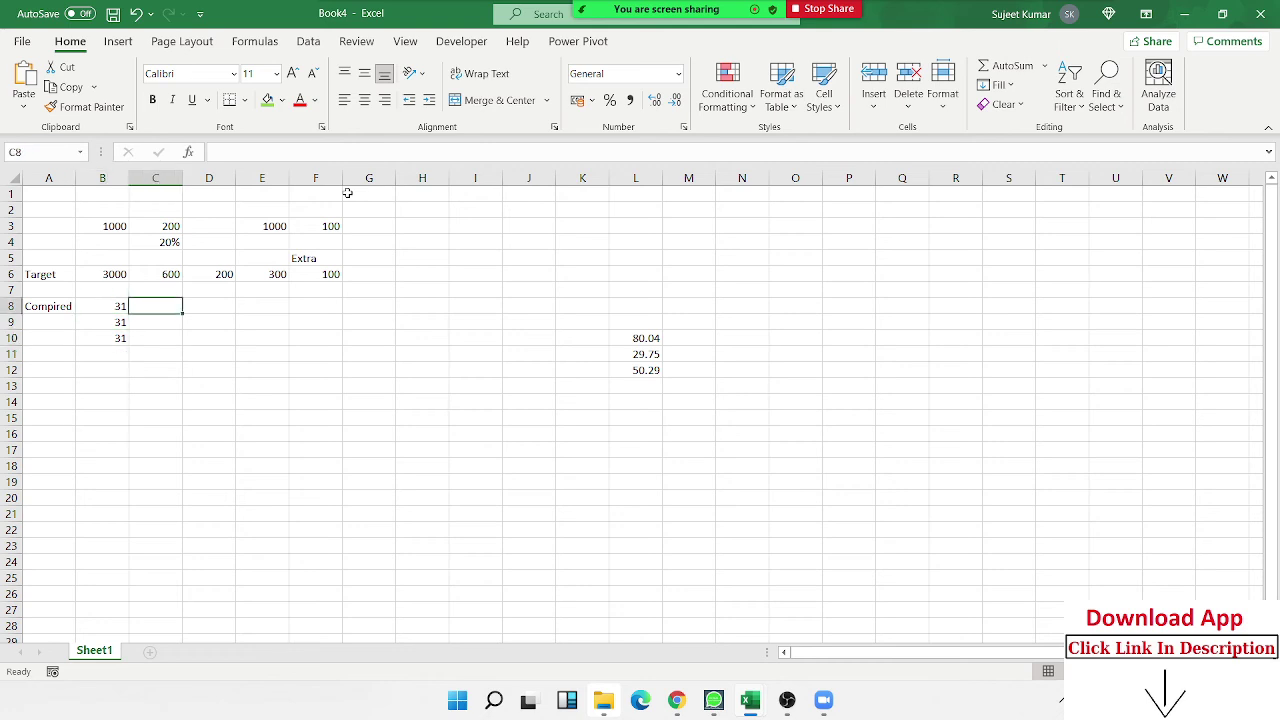
Type Aug in C8, Jul in C9 and Jul-pr in C10.
{"action": "type", "text": "Aug"}
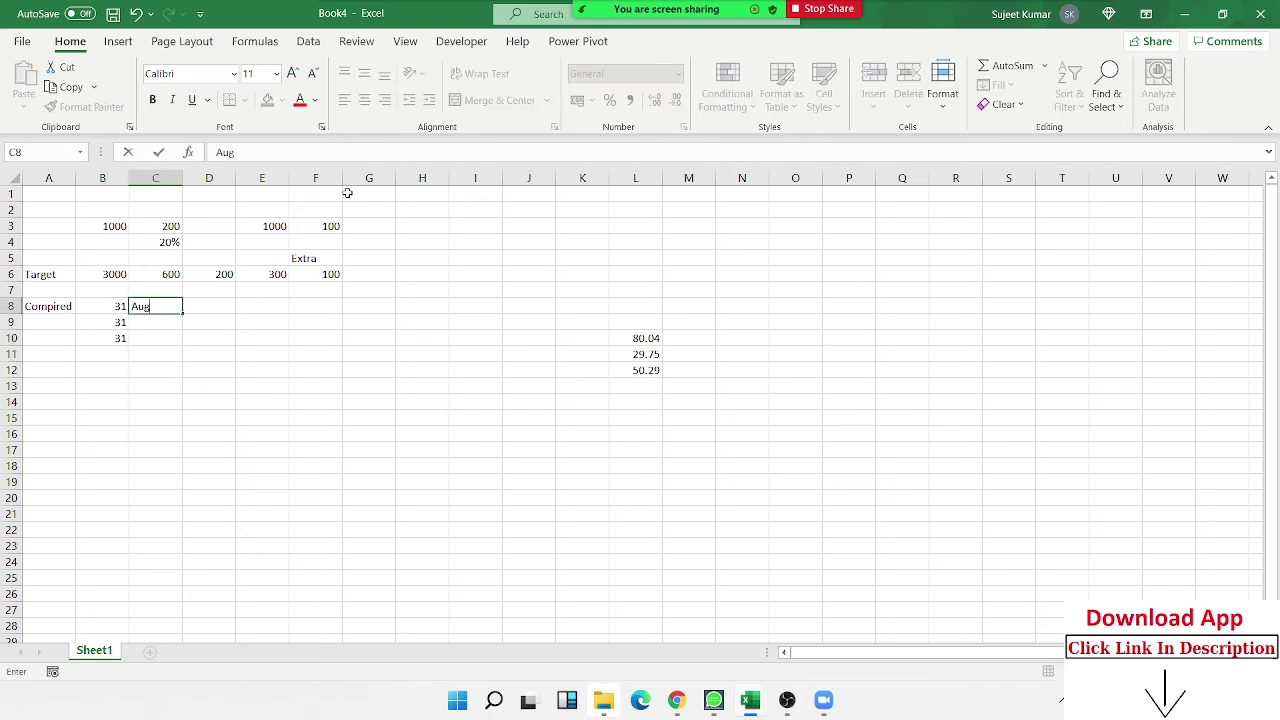
{"action": "key", "text": "Return"}
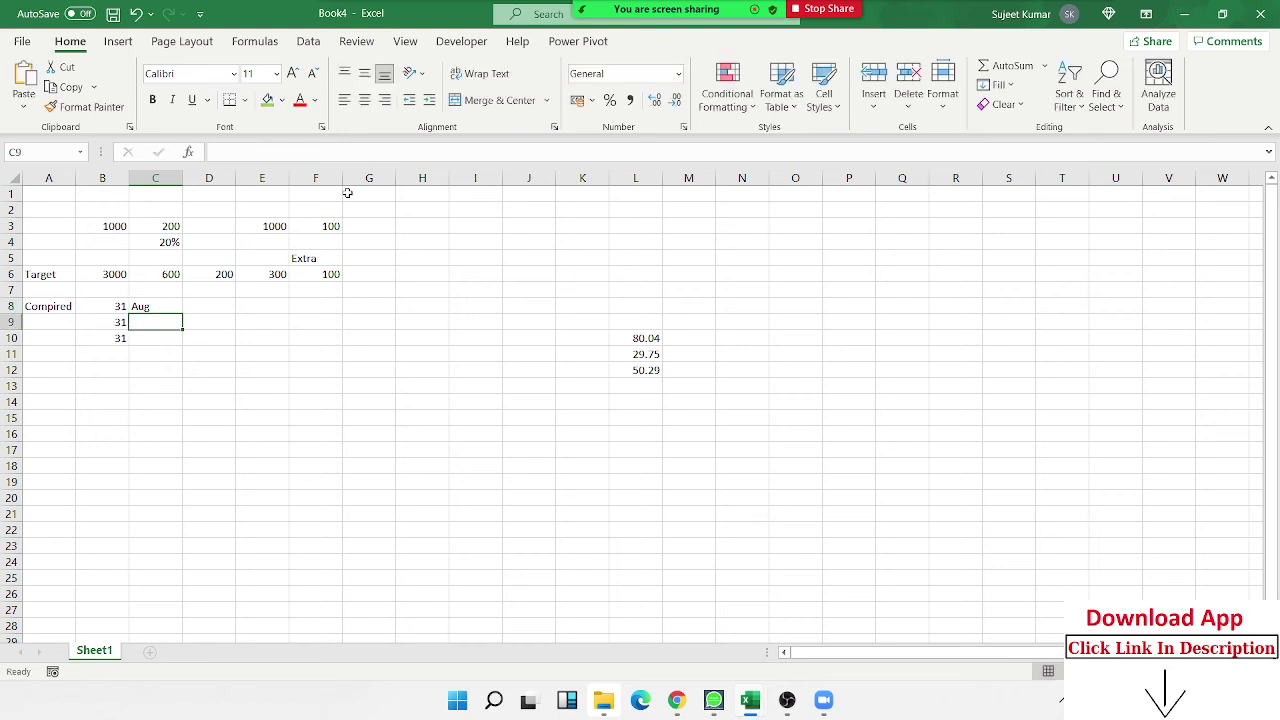
{"action": "type", "text": "Jul"}
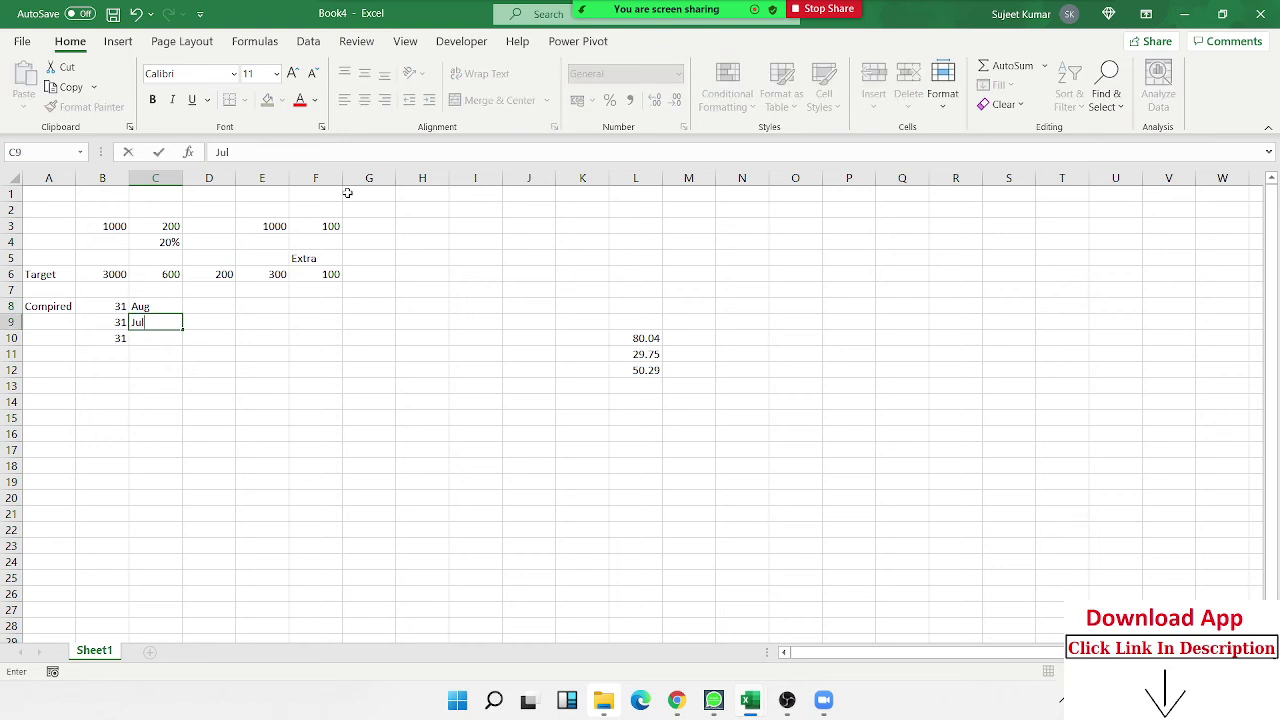
{"action": "key", "text": "Return"}
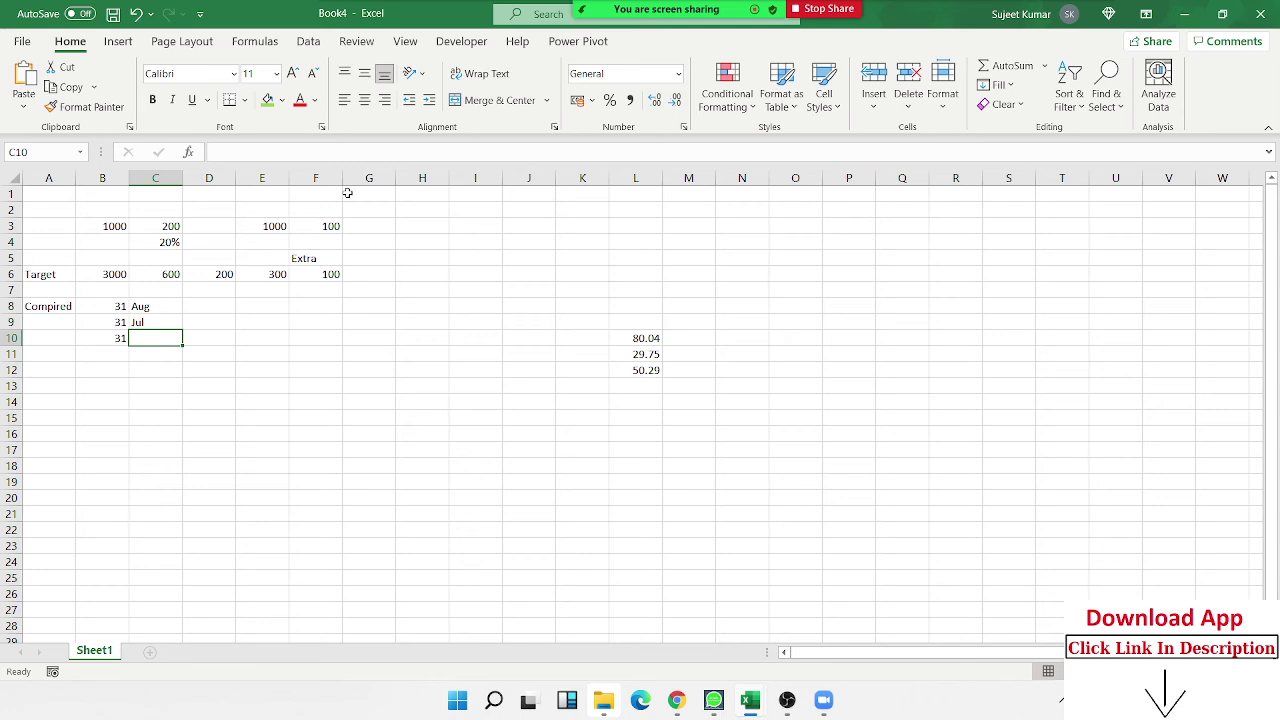
{"action": "type", "text": "Jul"}
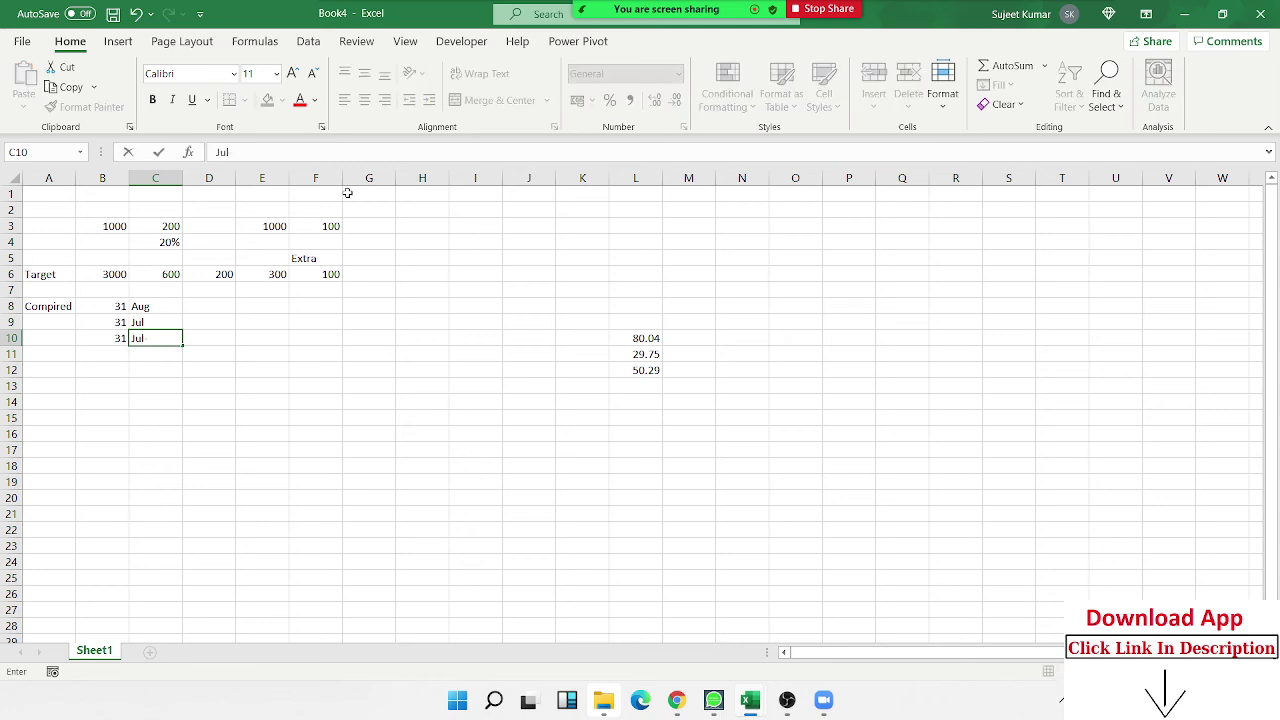
{"action": "type", "text": "-pr"}
{"action": "key", "text": "Return"}
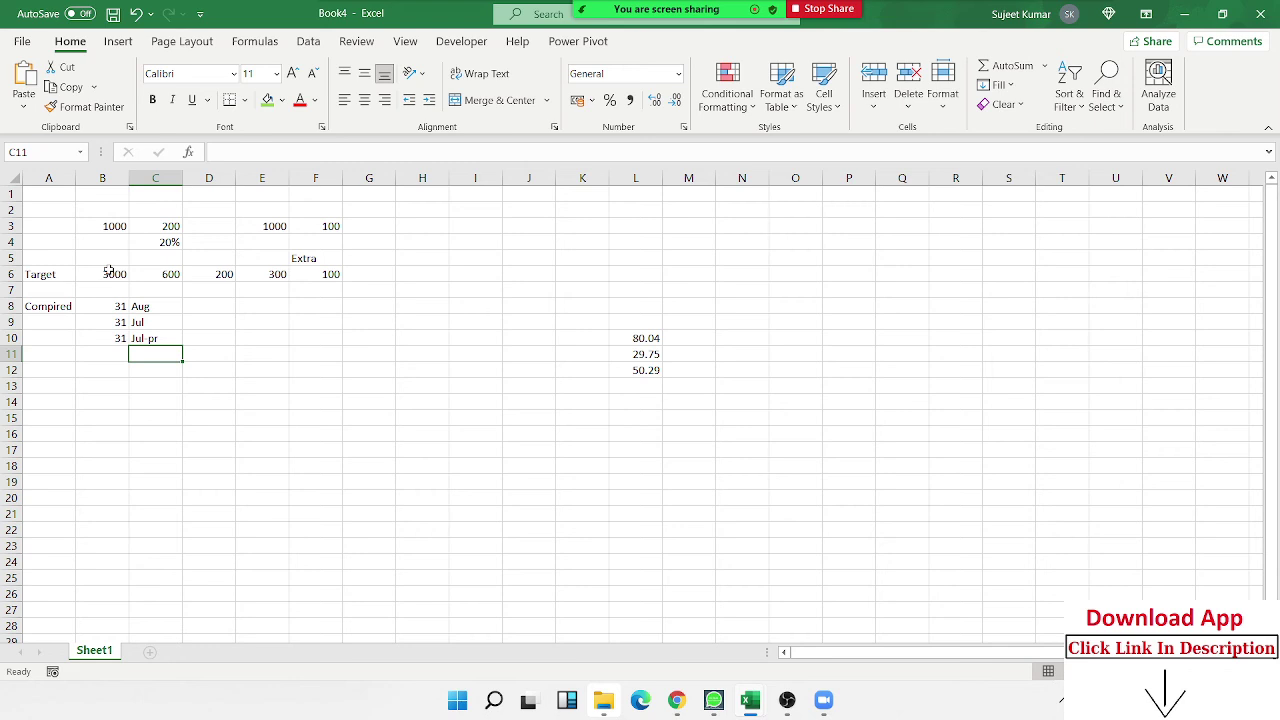
Change B10's day number from 31 to 1 and relabel C10 as 'Aug pr'.
{"action": "left_click", "coordinate": [208, 308]}
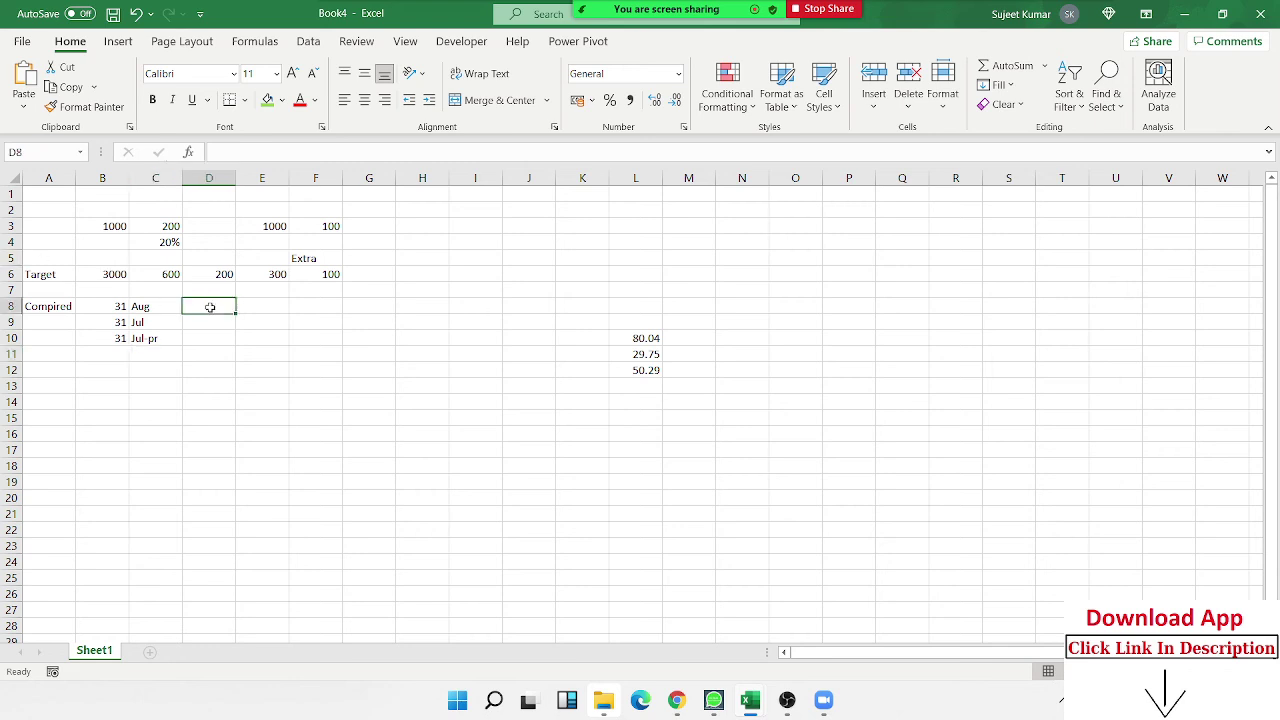
{"action": "left_click", "coordinate": [122, 326]}
{"action": "left_click", "coordinate": [125, 335]}
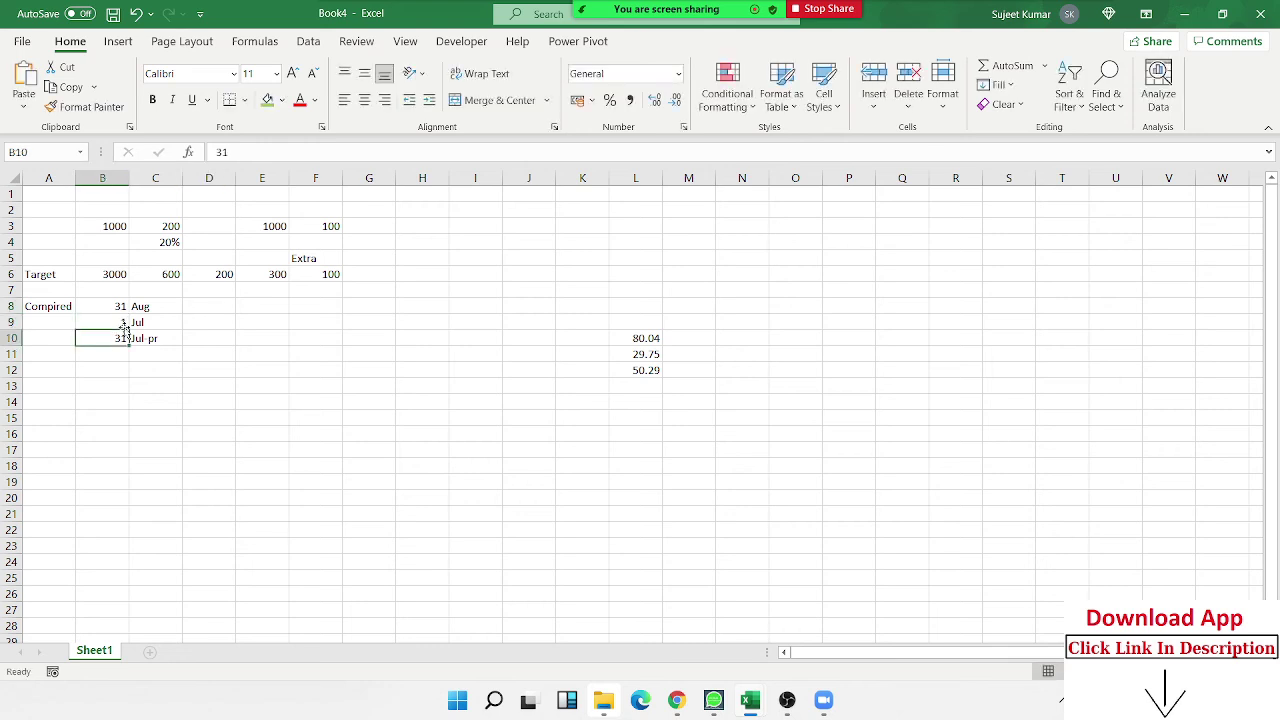
{"action": "type", "text": "1"}
{"action": "key", "text": "Return"}
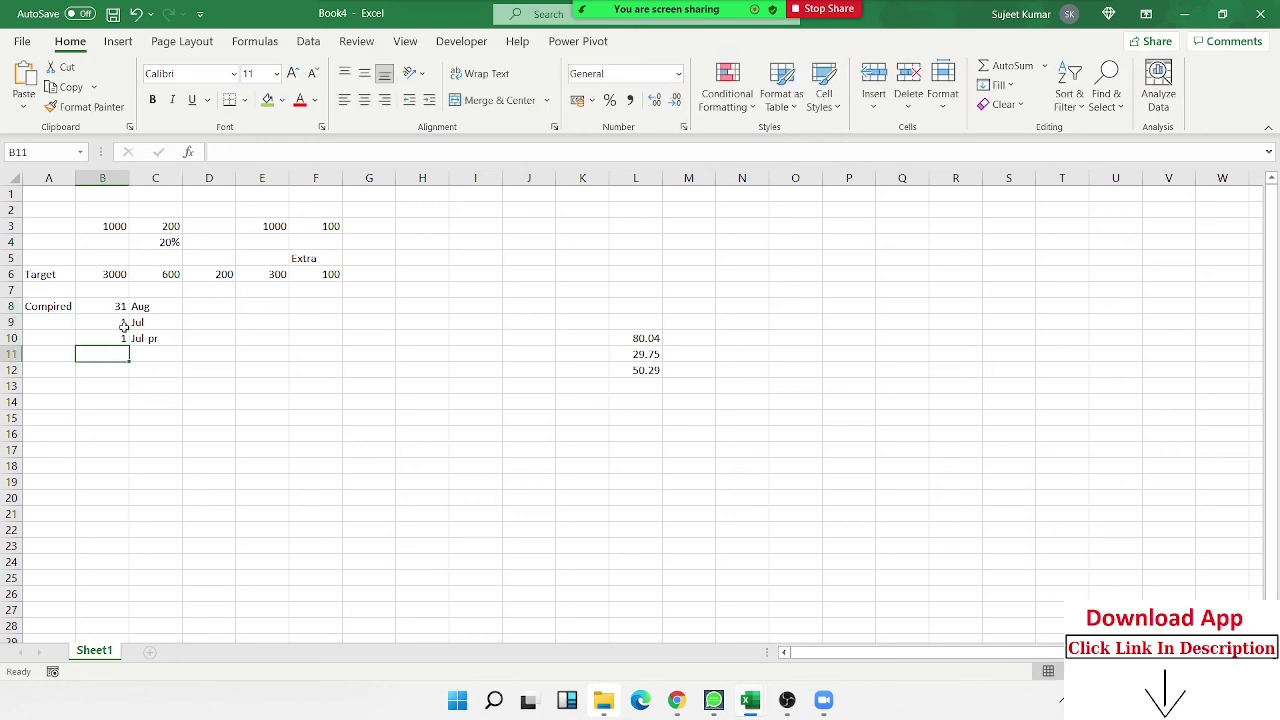
{"action": "left_click", "coordinate": [123, 326]}
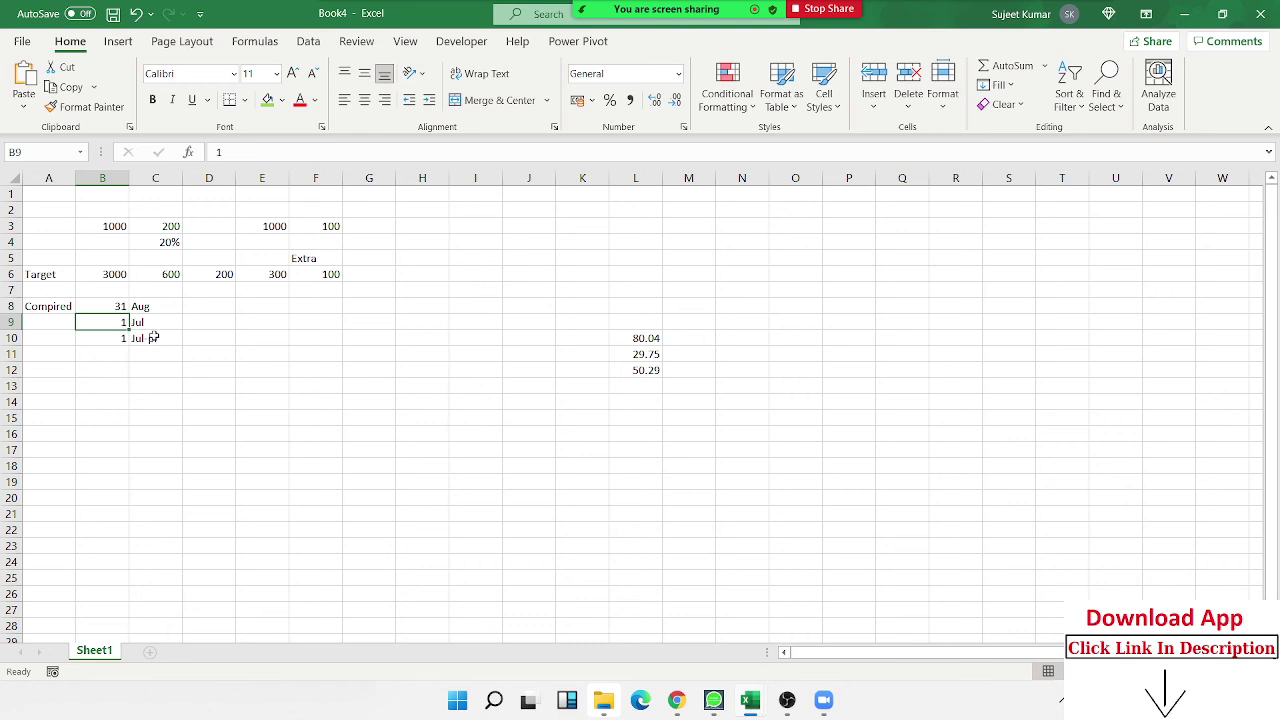
{"action": "left_click", "coordinate": [142, 338]}
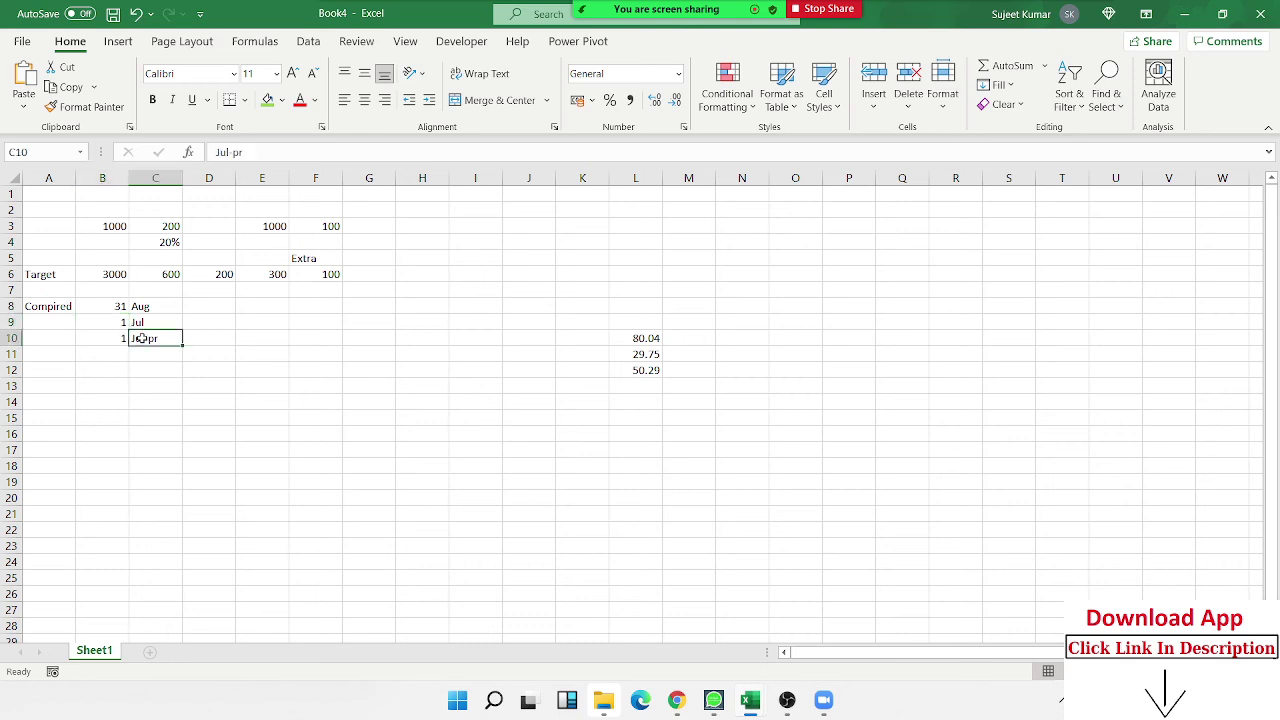
{"action": "type", "text": "Aug"}
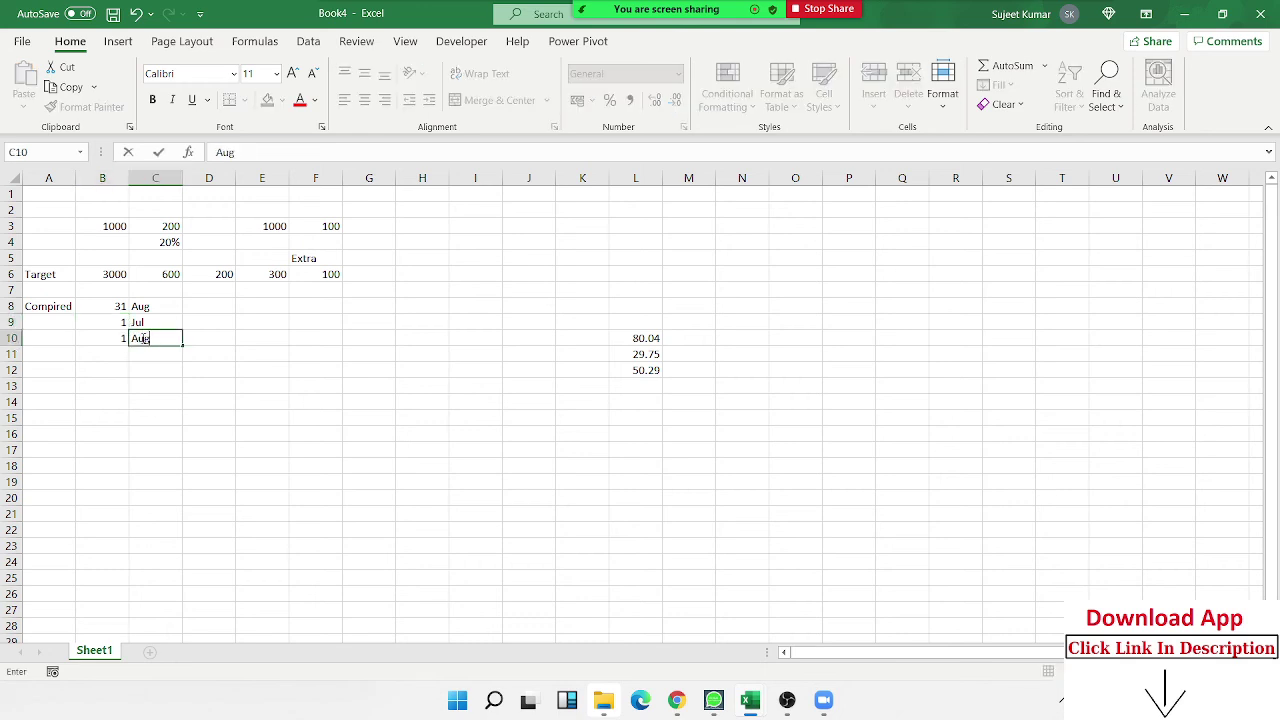
{"action": "type", "text": " p"}
{"action": "type", "text": "r"}
{"action": "key", "text": "Return"}
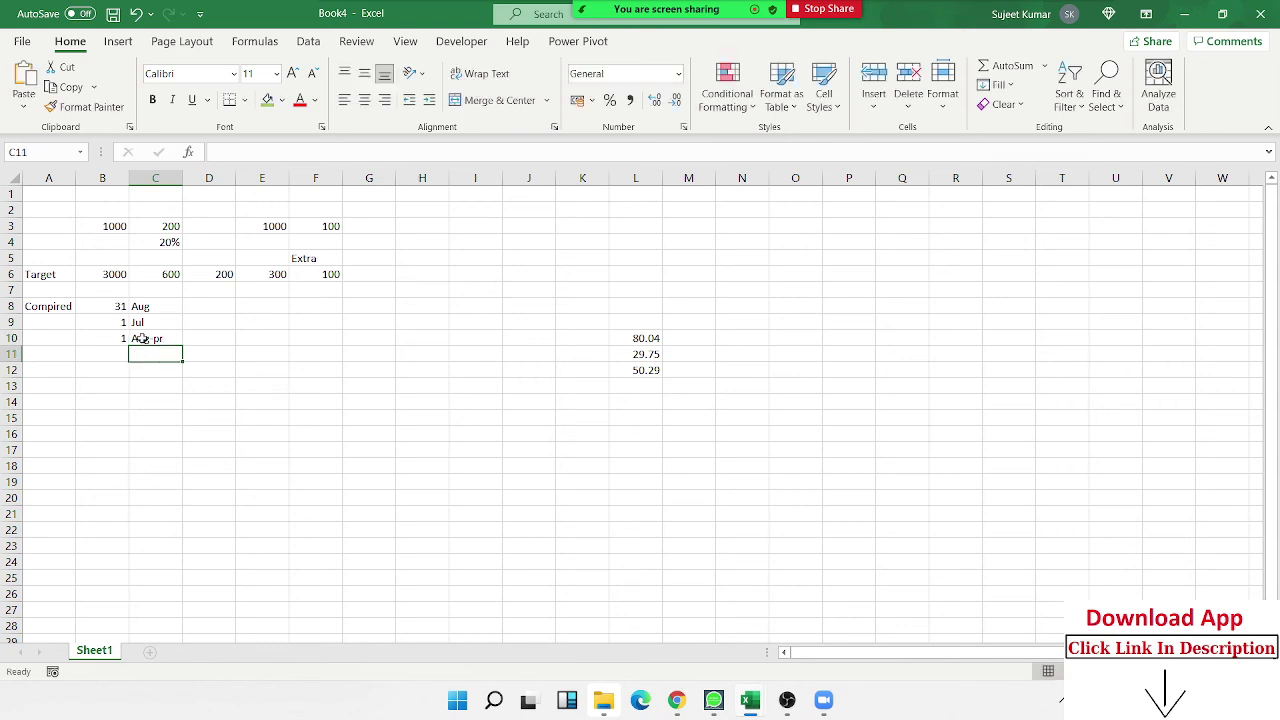
Enter 1500 in D8 beside the Aug label.
{"action": "key", "text": "Up"}
{"action": "key", "text": "Up"}
{"action": "key", "text": "Up"}
{"action": "key", "text": "Right"}
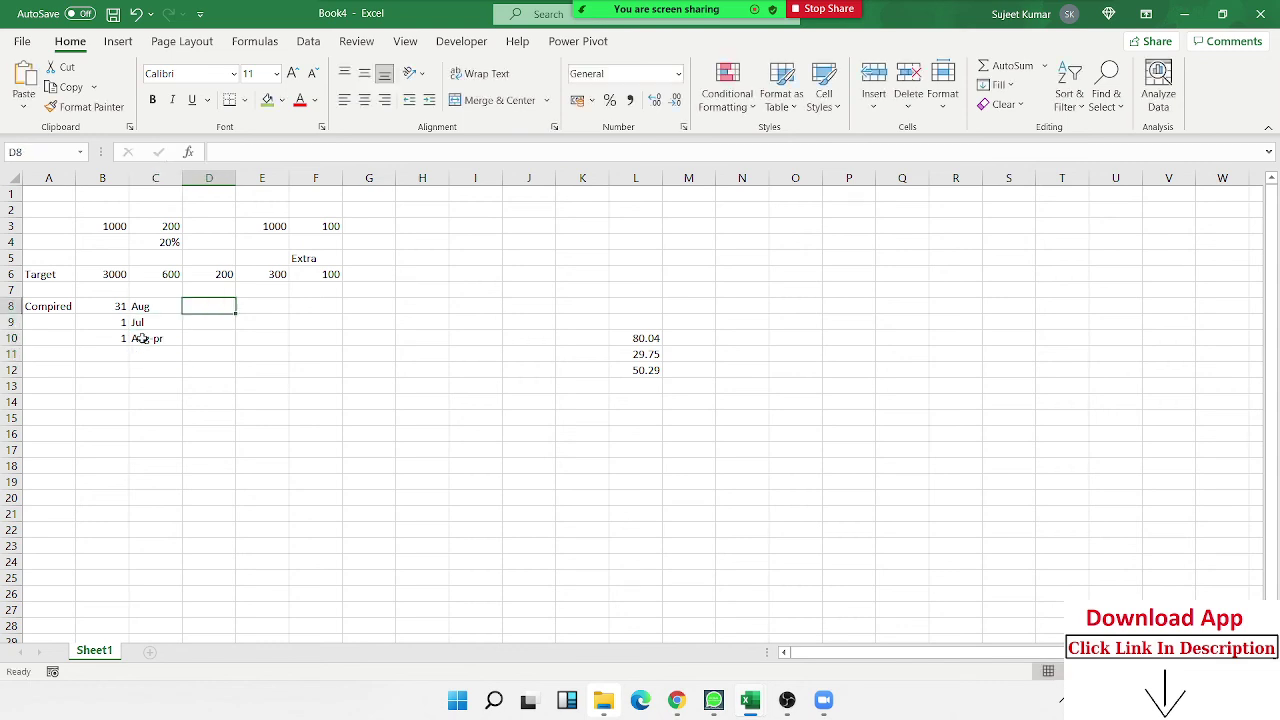
{"action": "type", "text": "1500"}
{"action": "key", "text": "Return"}
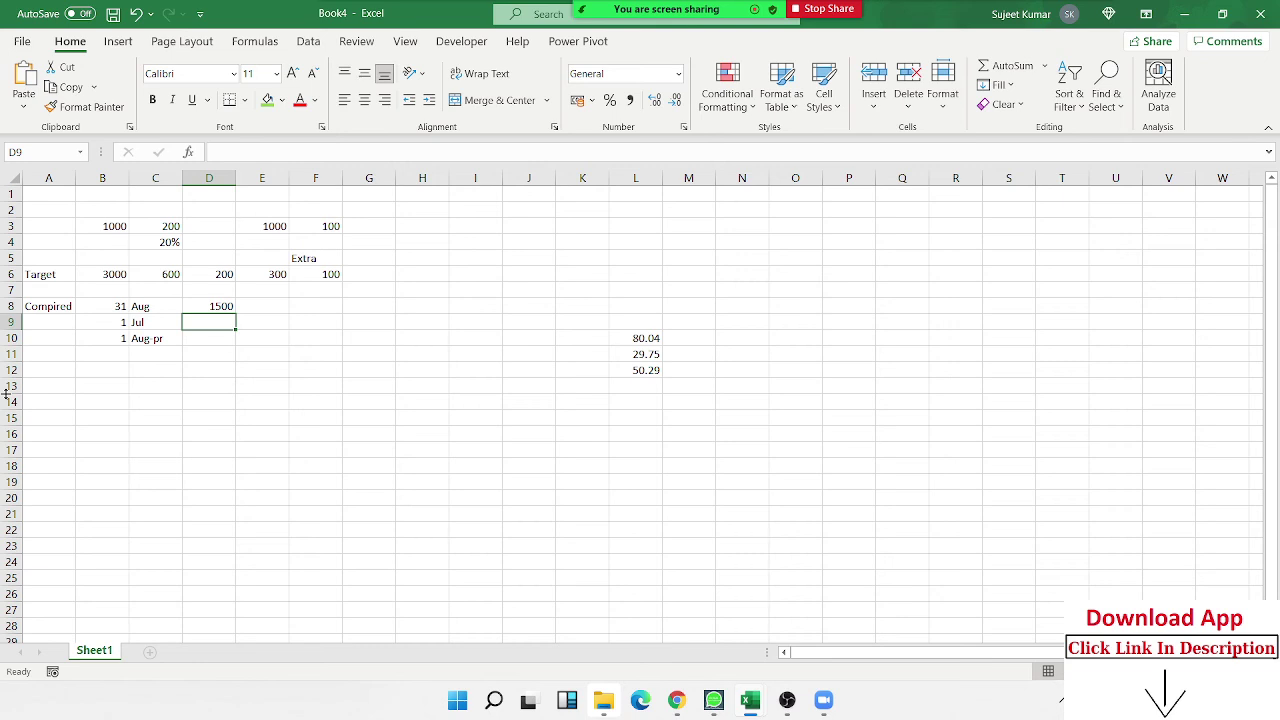
Enter 1800 in D9 and 1700 in D10 below the 1500.
{"action": "type", "text": "18"}
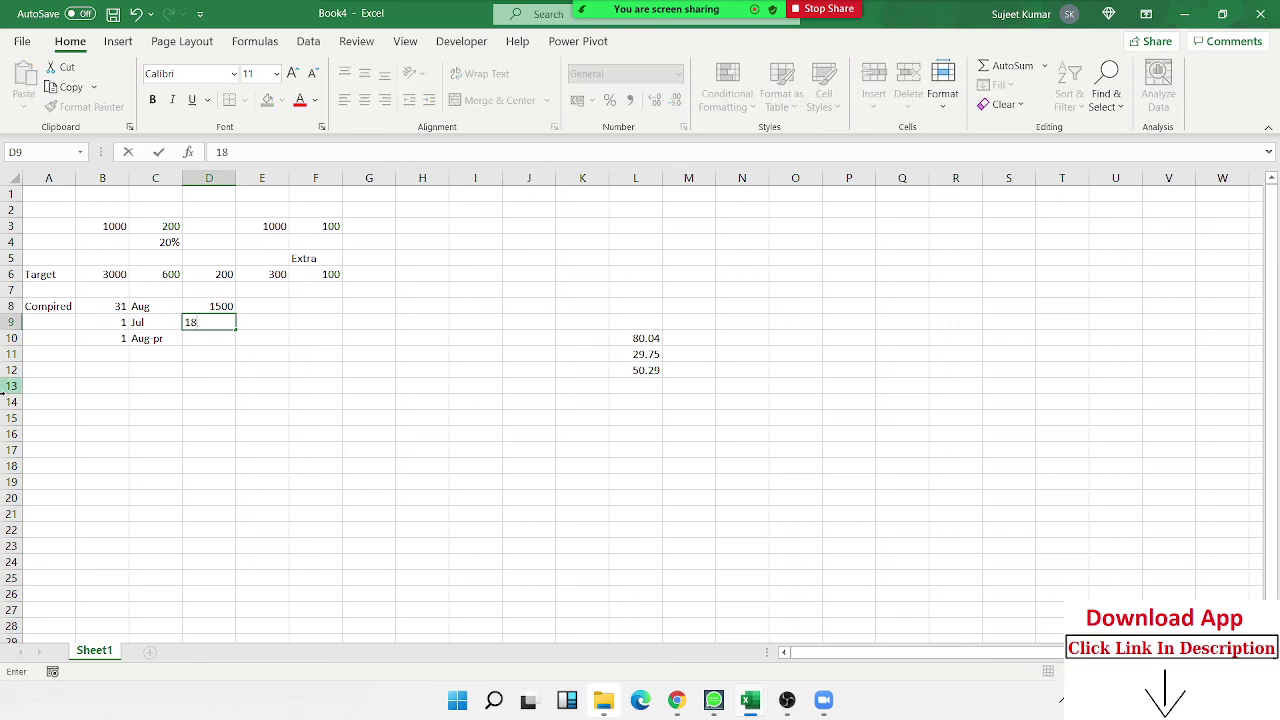
{"action": "type", "text": "00"}
{"action": "key", "text": "Return"}
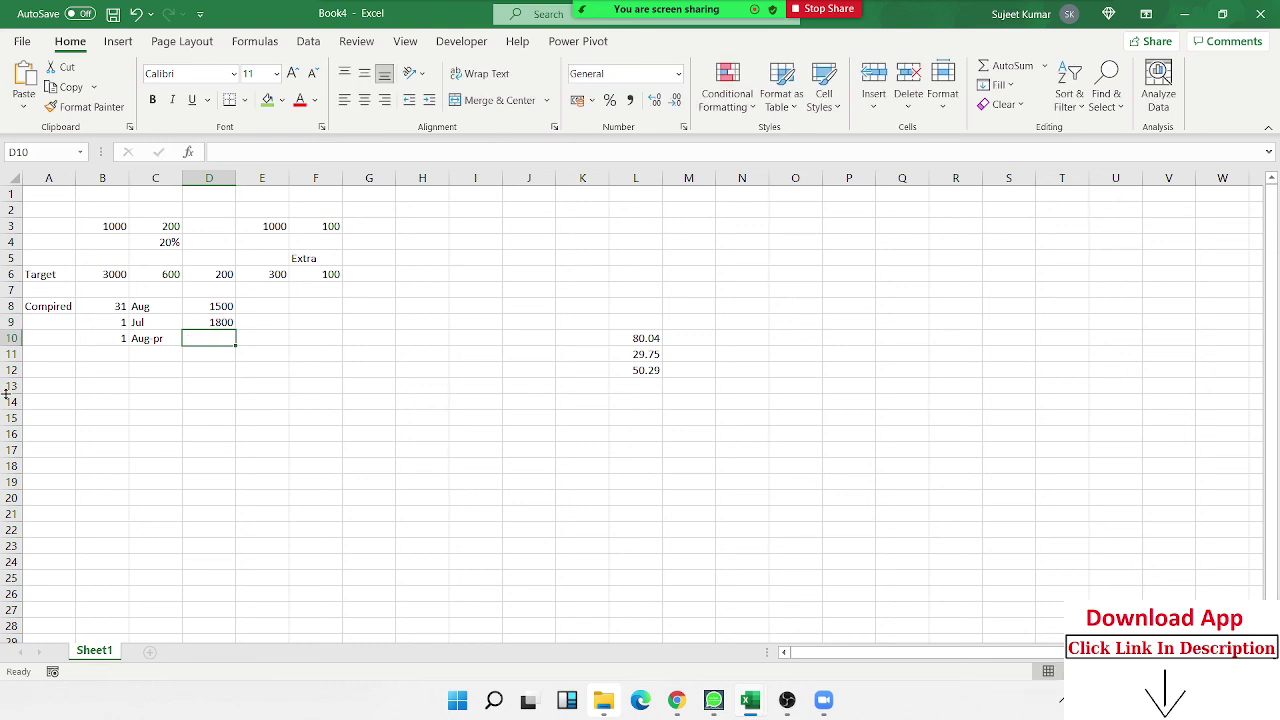
{"action": "type", "text": "1"}
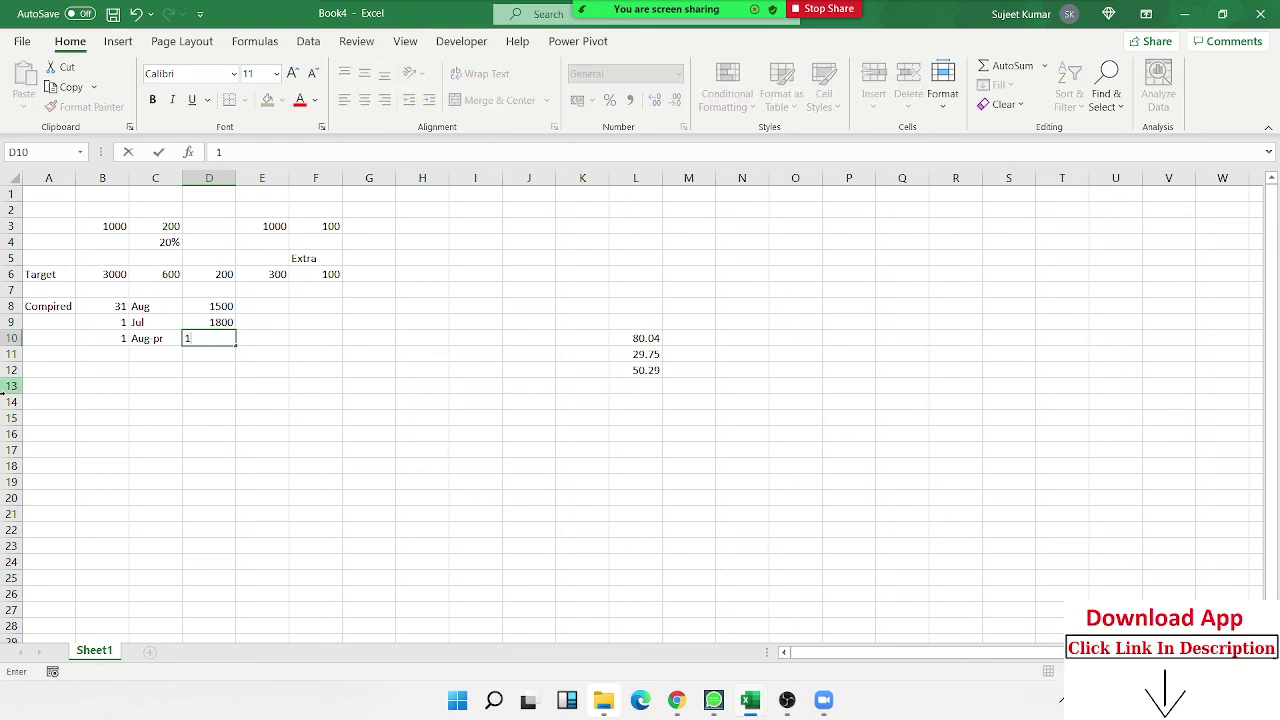
{"action": "type", "text": "700"}
{"action": "key", "text": "Return"}
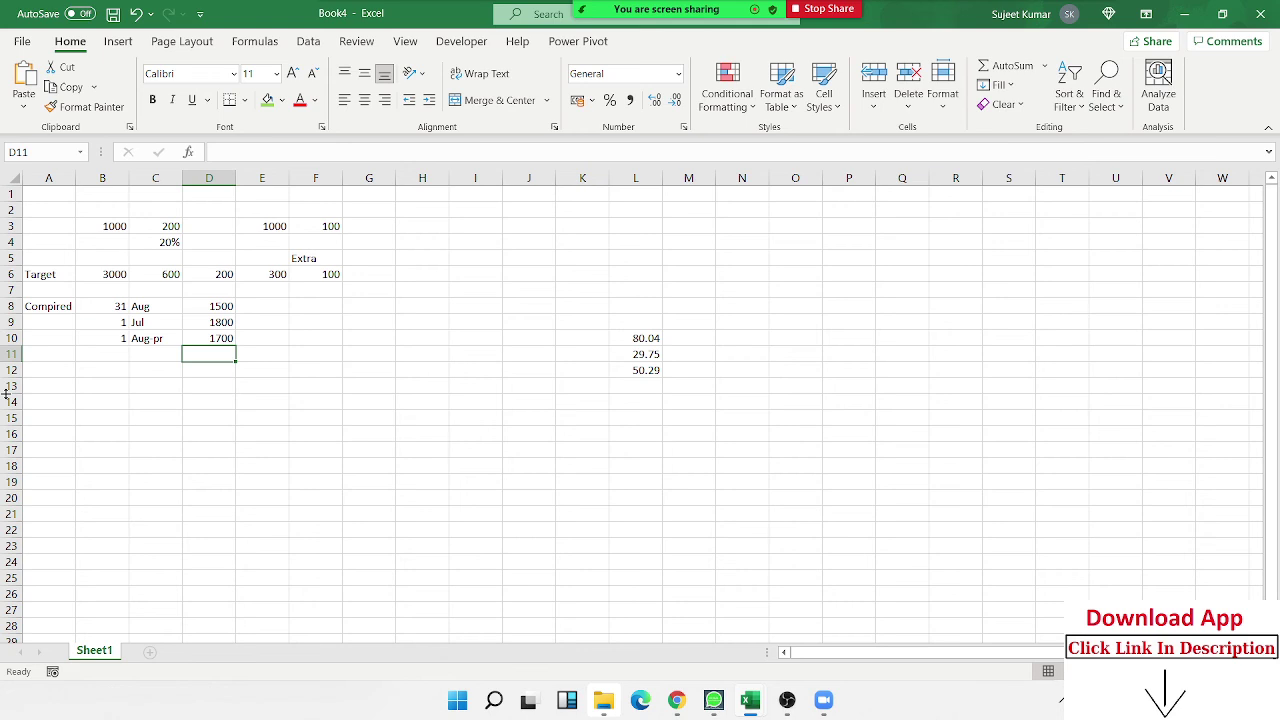
{"action": "key", "text": "Up"}
{"action": "key", "text": "Up"}
{"action": "key", "text": "Up"}
Fill row 8 with 1500 in E8 (corrected from 500) and 100 in F8.
{"action": "key", "text": "Right"}
{"action": "type", "text": "5"}
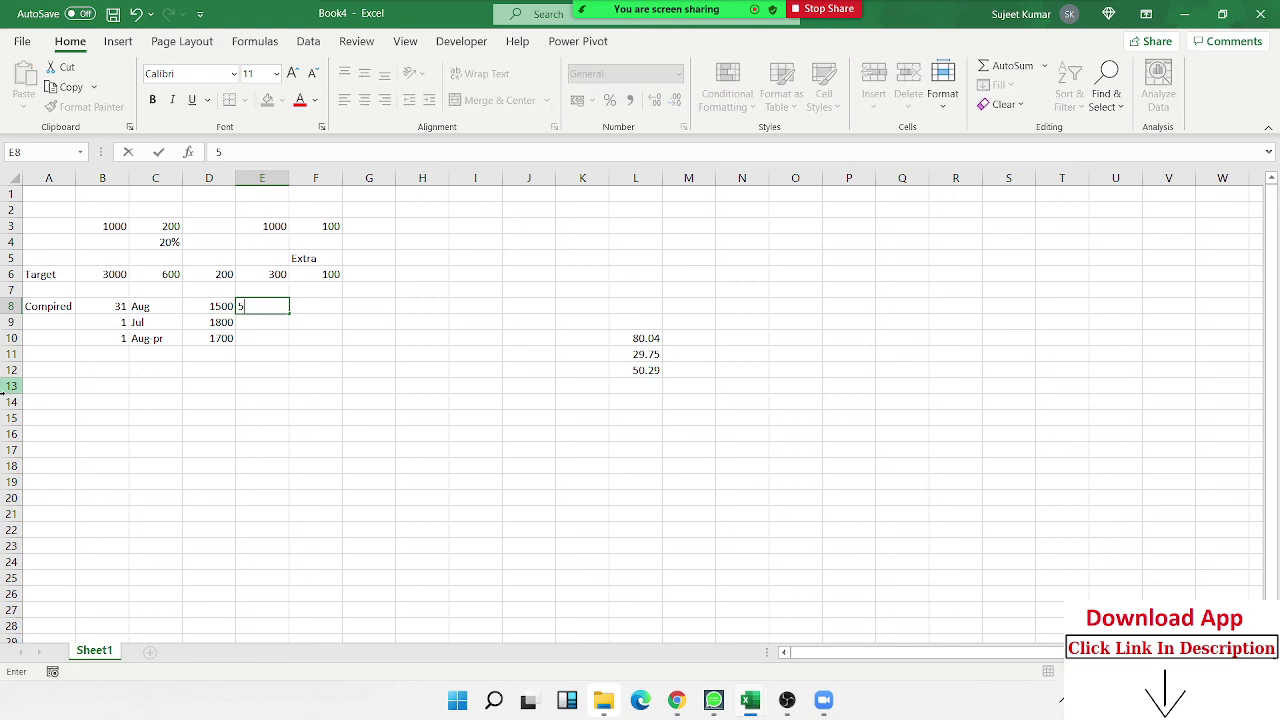
{"action": "type", "text": "00"}
{"action": "key", "text": "Right"}
{"action": "type", "text": "1"}
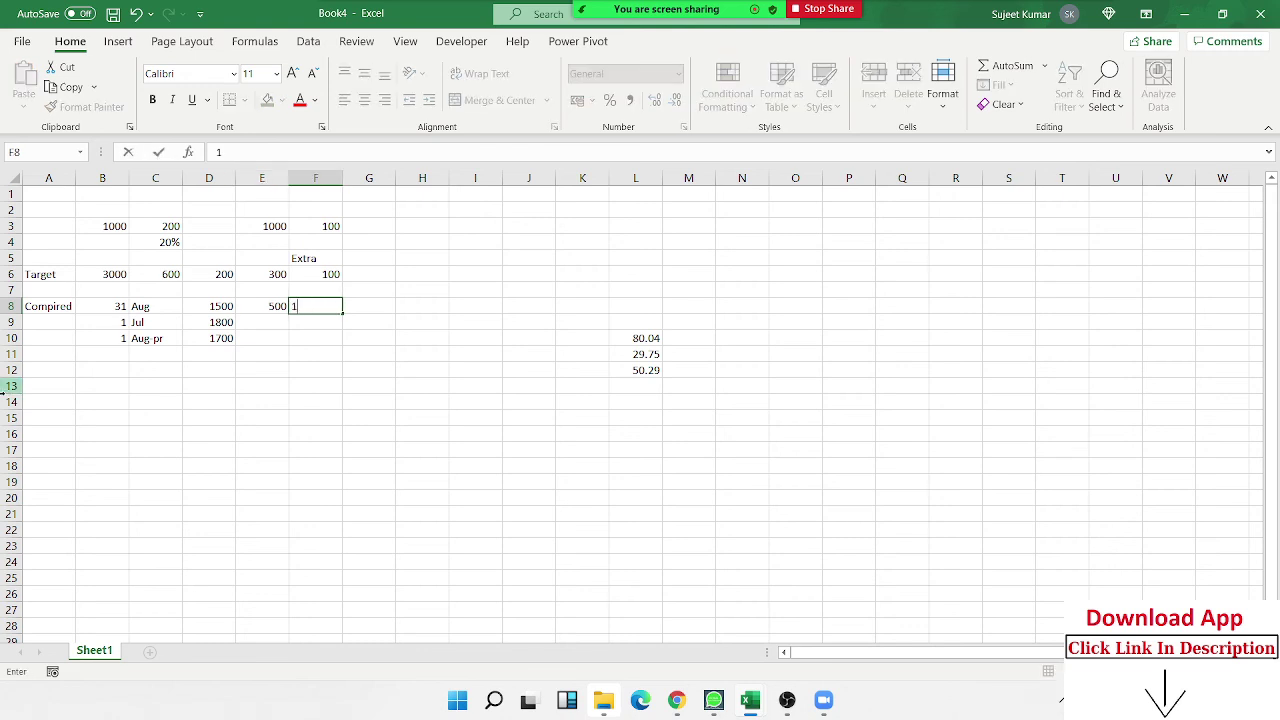
{"action": "type", "text": "00"}
{"action": "key", "text": "Return"}
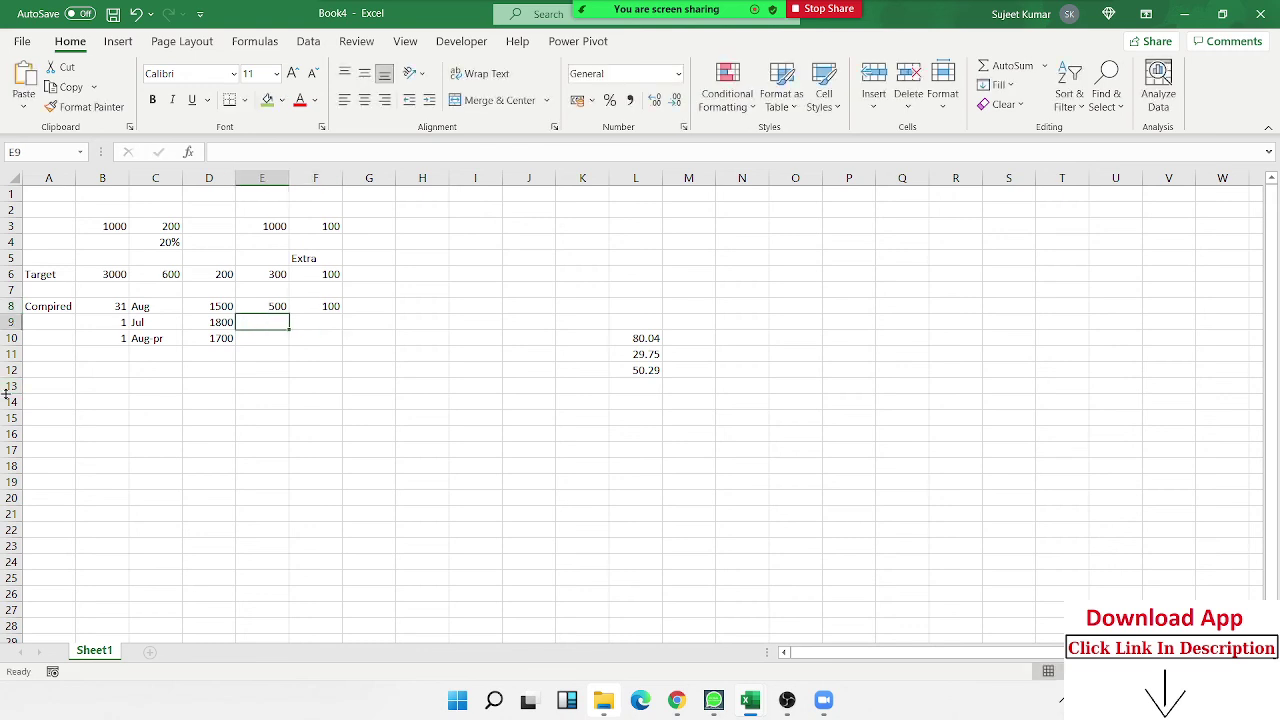
{"action": "key", "text": "Up"}
{"action": "type", "text": "1"}
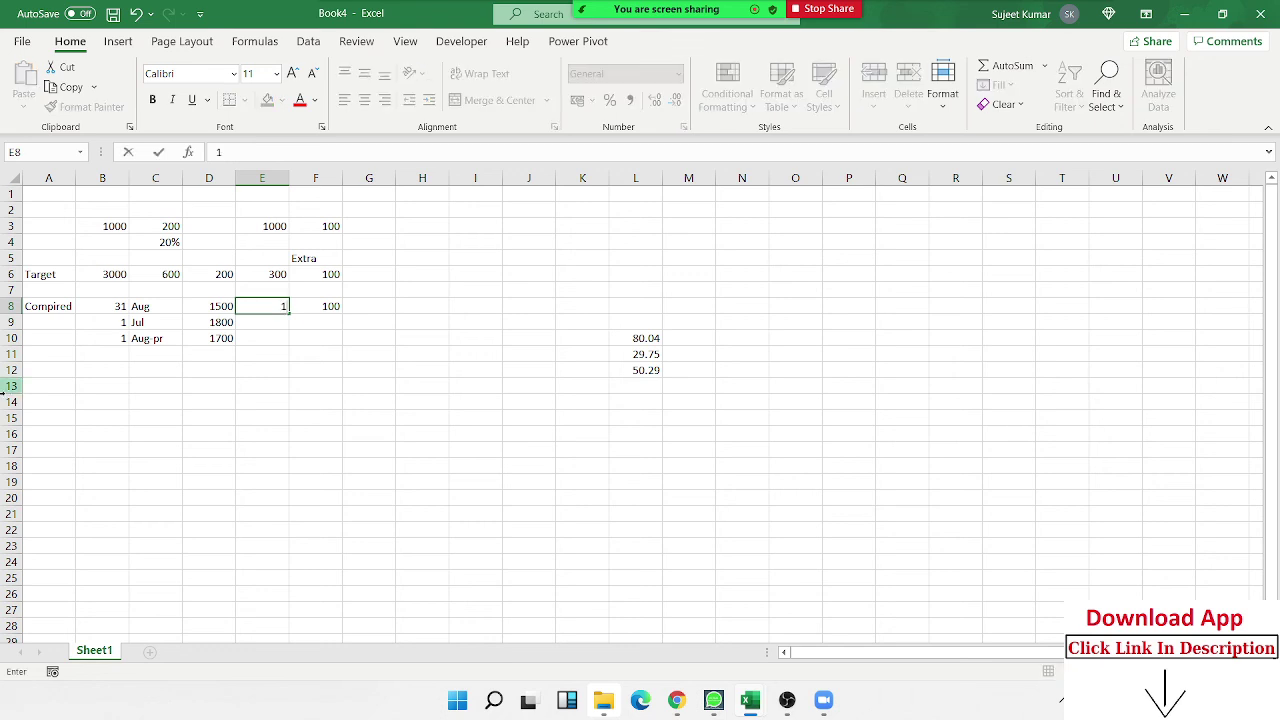
{"action": "type", "text": "500"}
{"action": "key", "text": "Return"}
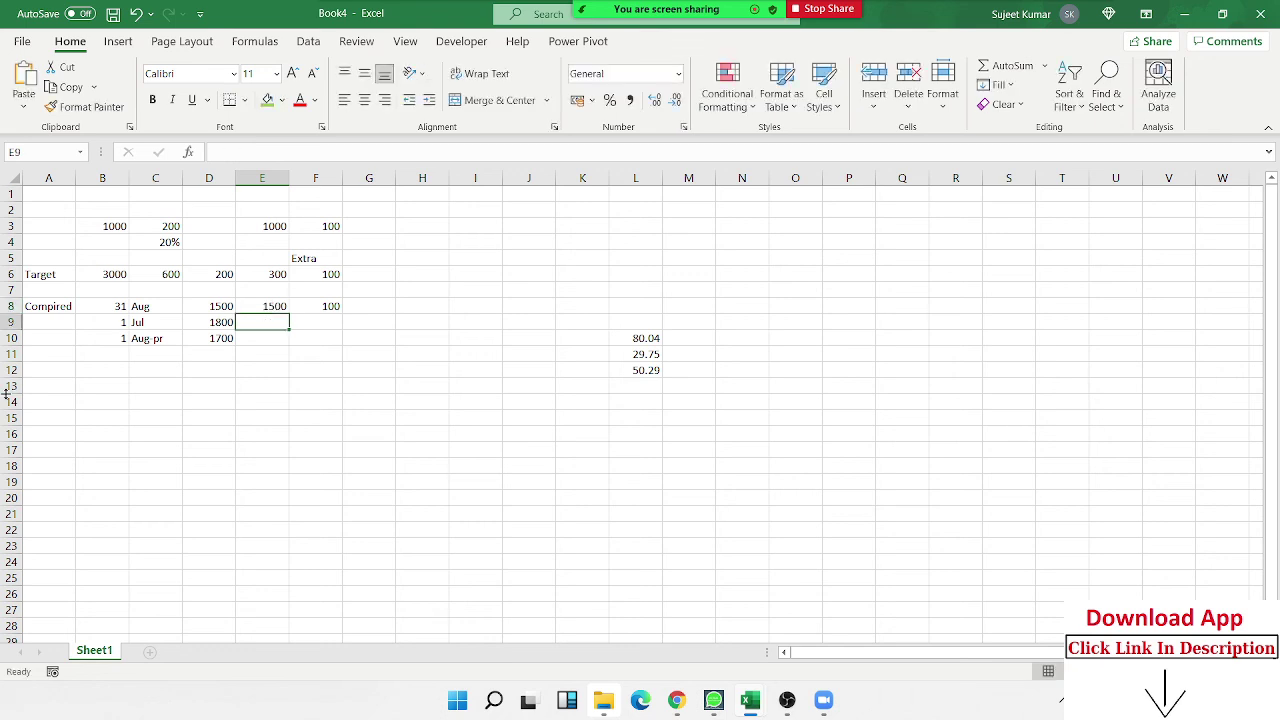
Enter 2000 and 100 in row 9, then 2500 and 100 in row 10.
{"action": "type", "text": "2000"}
{"action": "key", "text": "Tab"}
{"action": "type", "text": "1"}
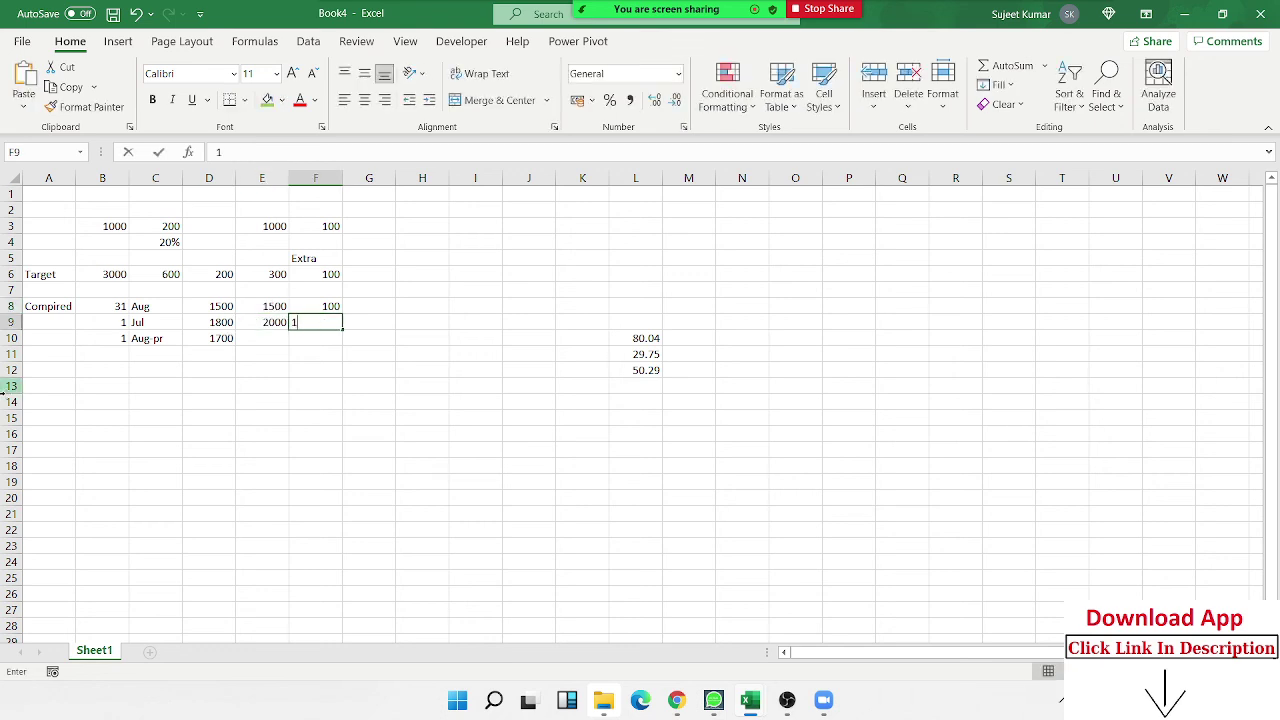
{"action": "type", "text": "00"}
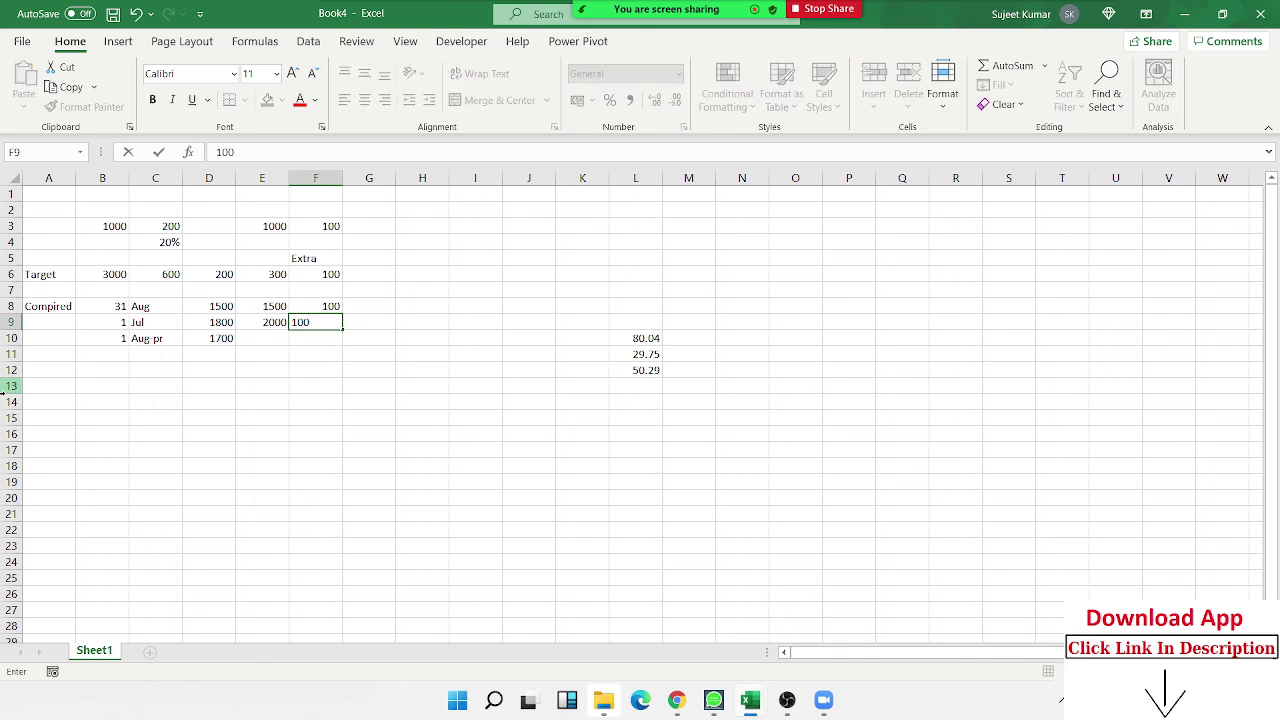
{"action": "key", "text": "Return"}
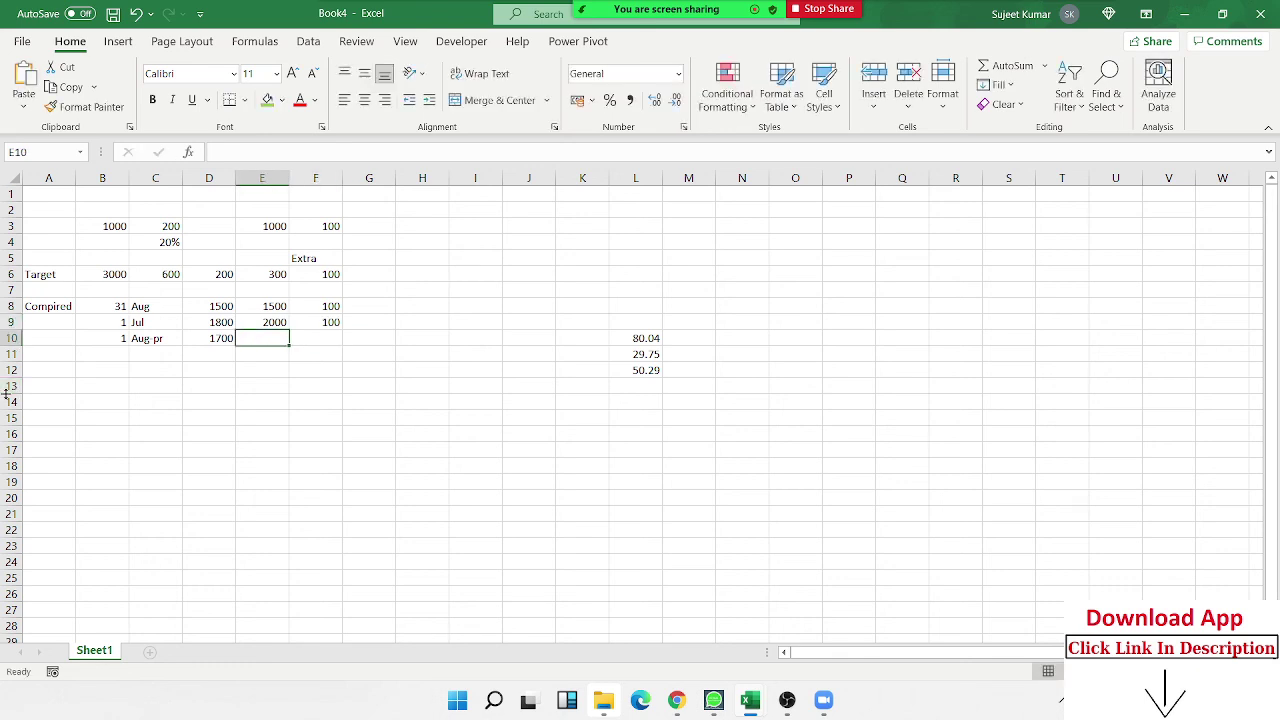
{"action": "type", "text": "25"}
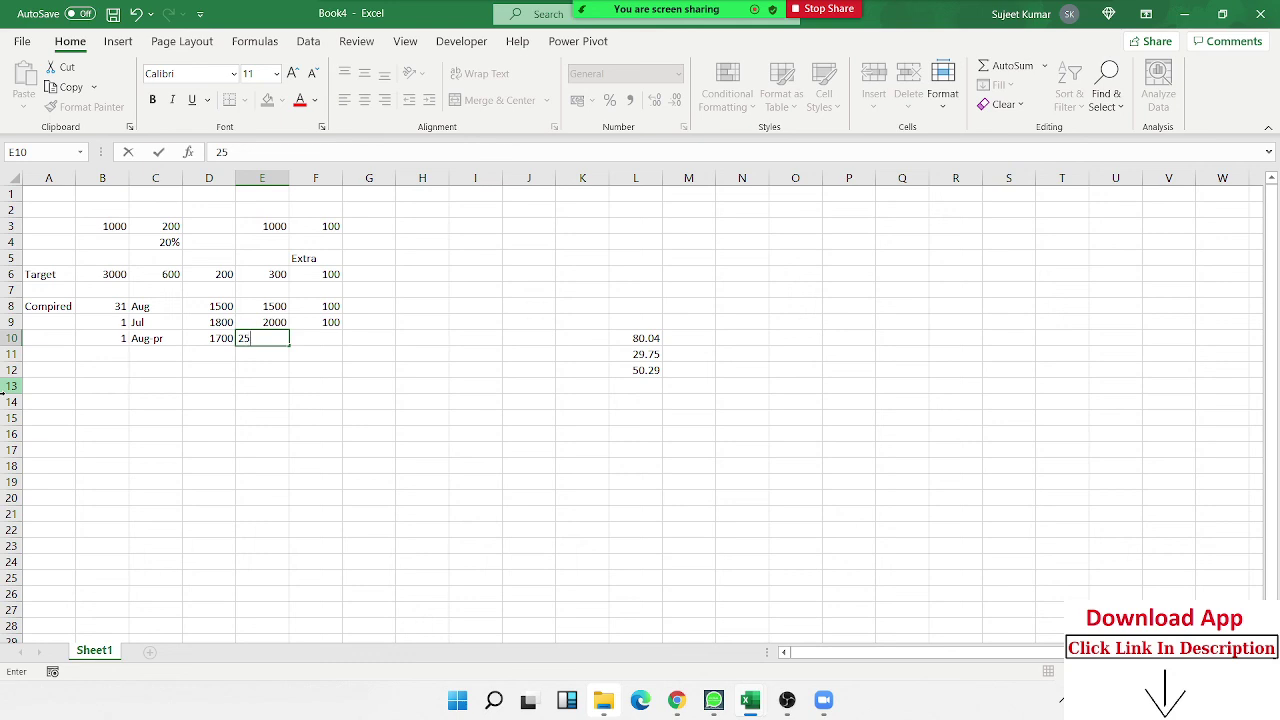
{"action": "type", "text": "00"}
{"action": "key", "text": "Tab"}
{"action": "type", "text": "100"}
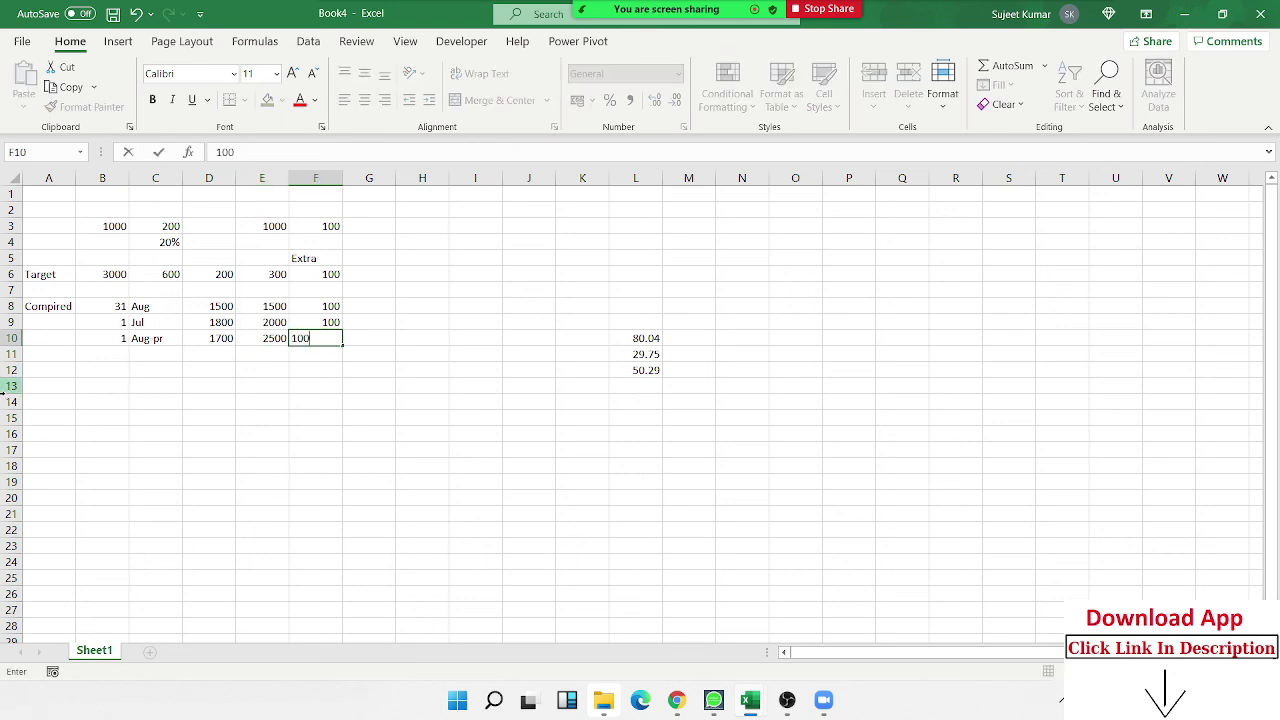
{"action": "key", "text": "Up"}
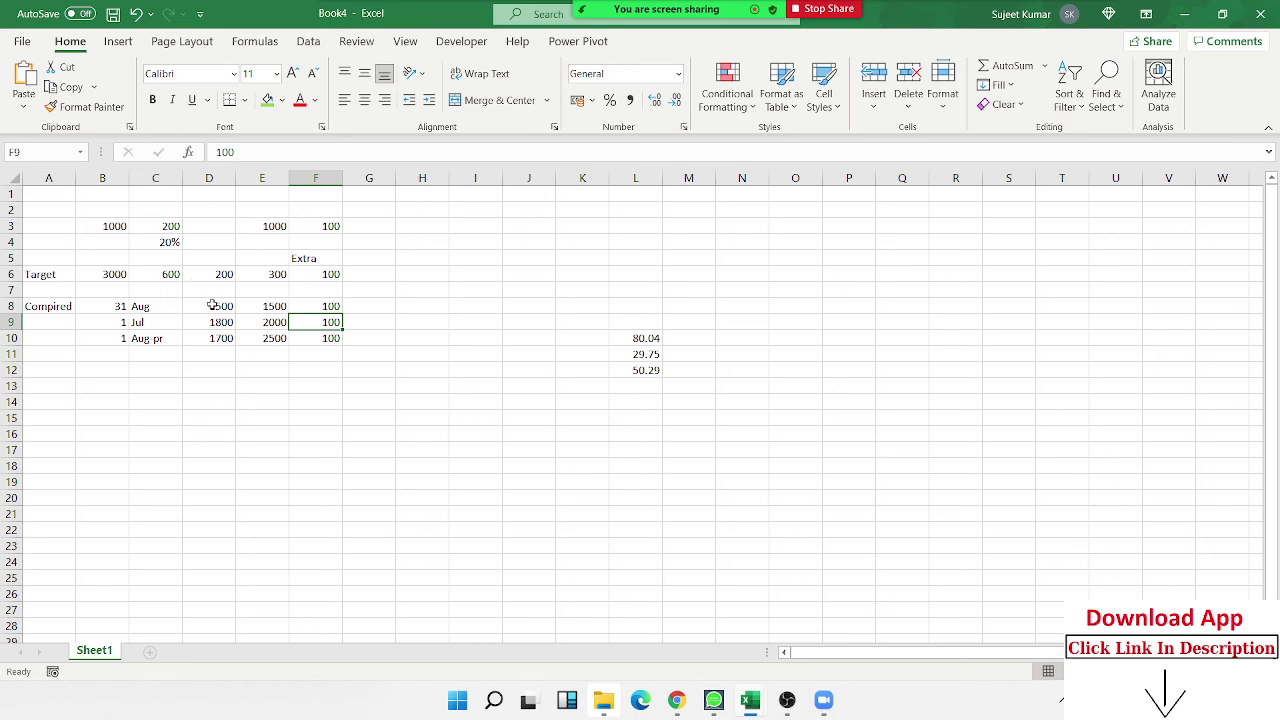
{"action": "left_click", "coordinate": [212, 305]}
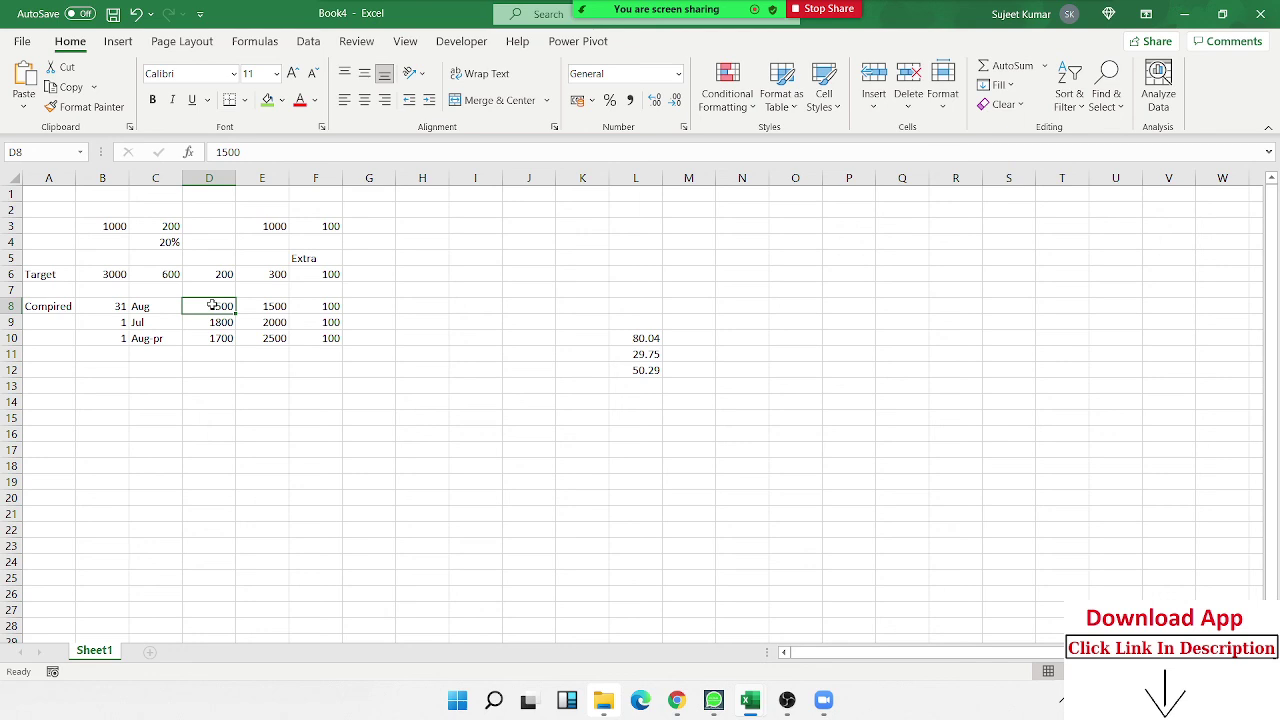
{"action": "key", "text": "Up"}
{"action": "key", "text": "Up"}
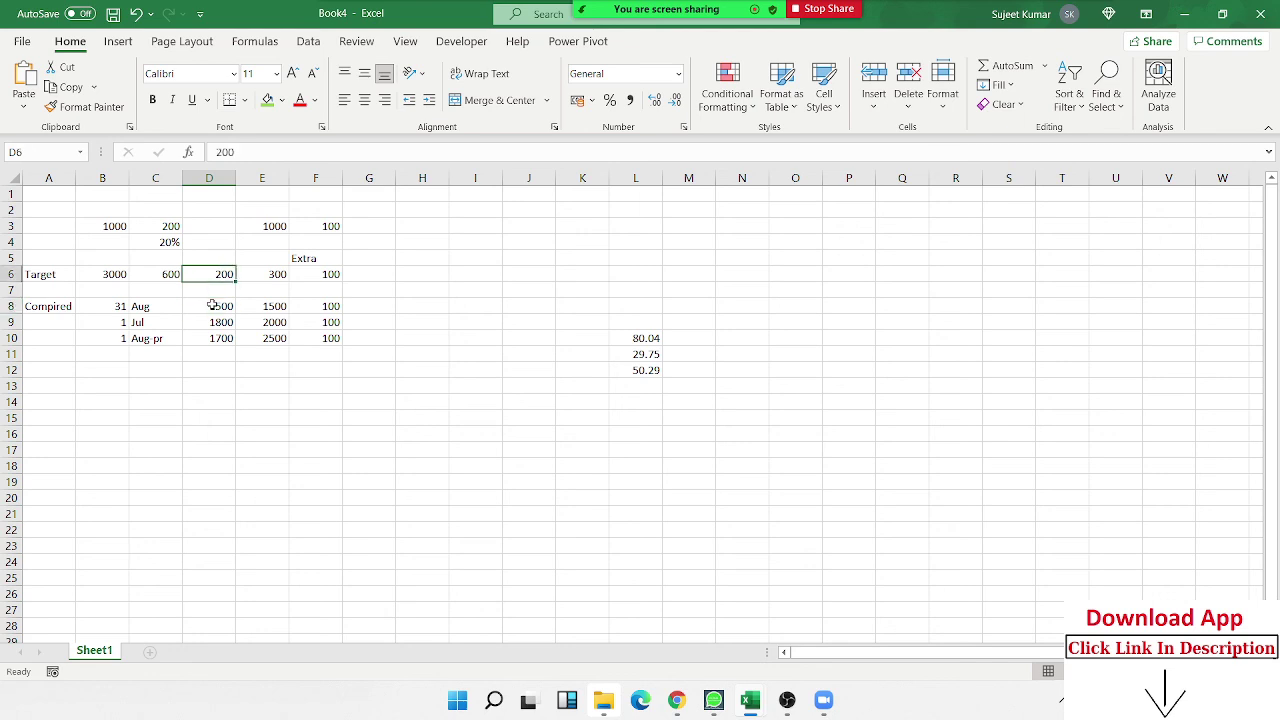
{"action": "key", "text": "Up"}
{"action": "key", "text": "Up"}
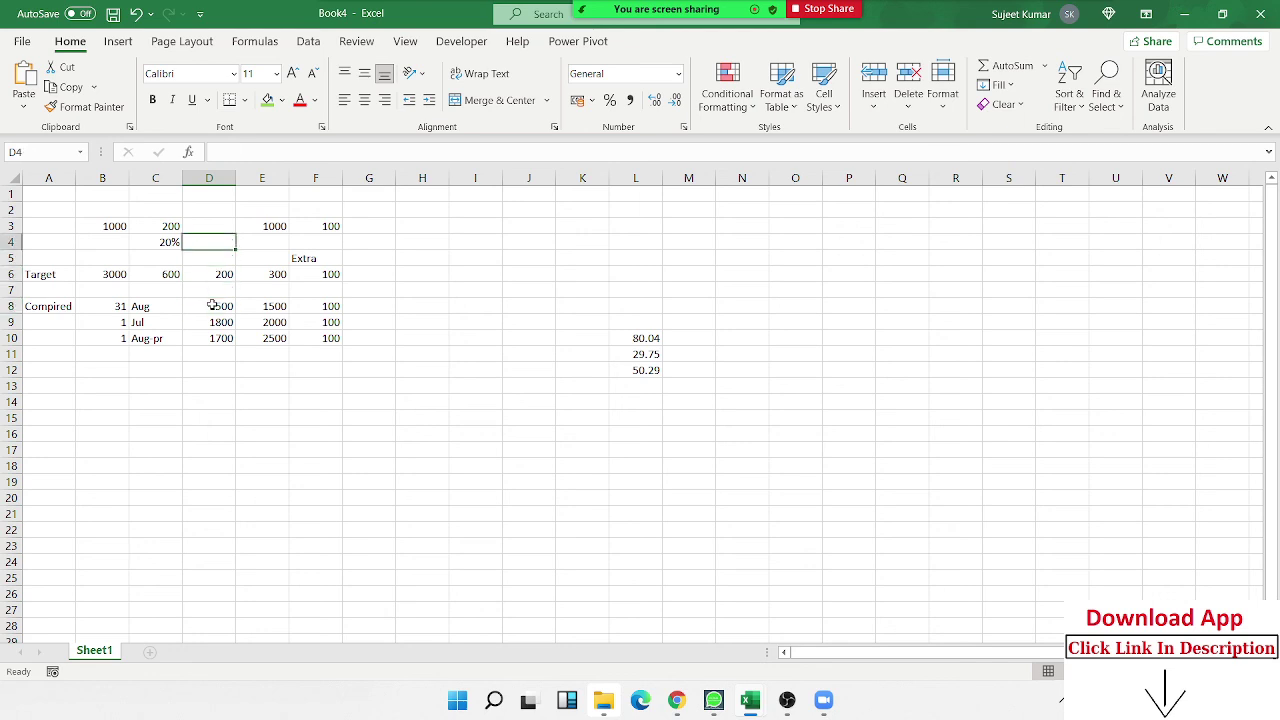
{"action": "key", "text": "Up"}
{"action": "key", "text": "Right"}
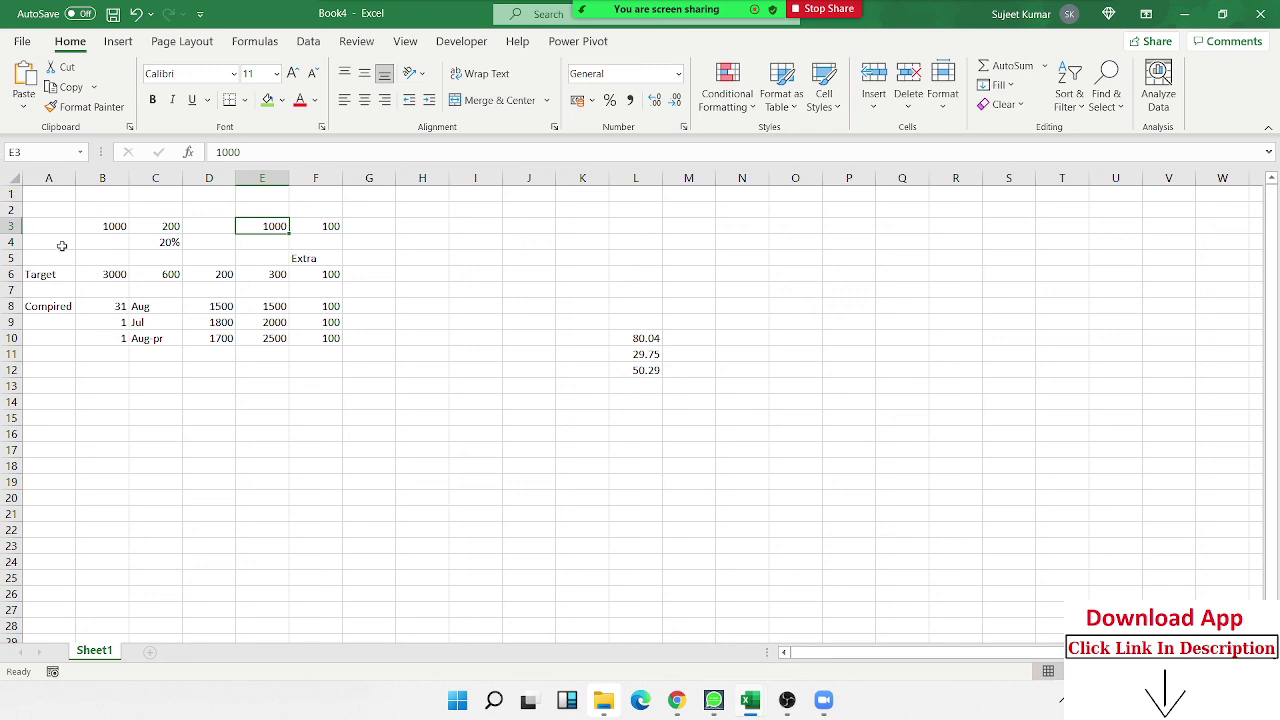
{"action": "left_click", "coordinate": [84, 274]}
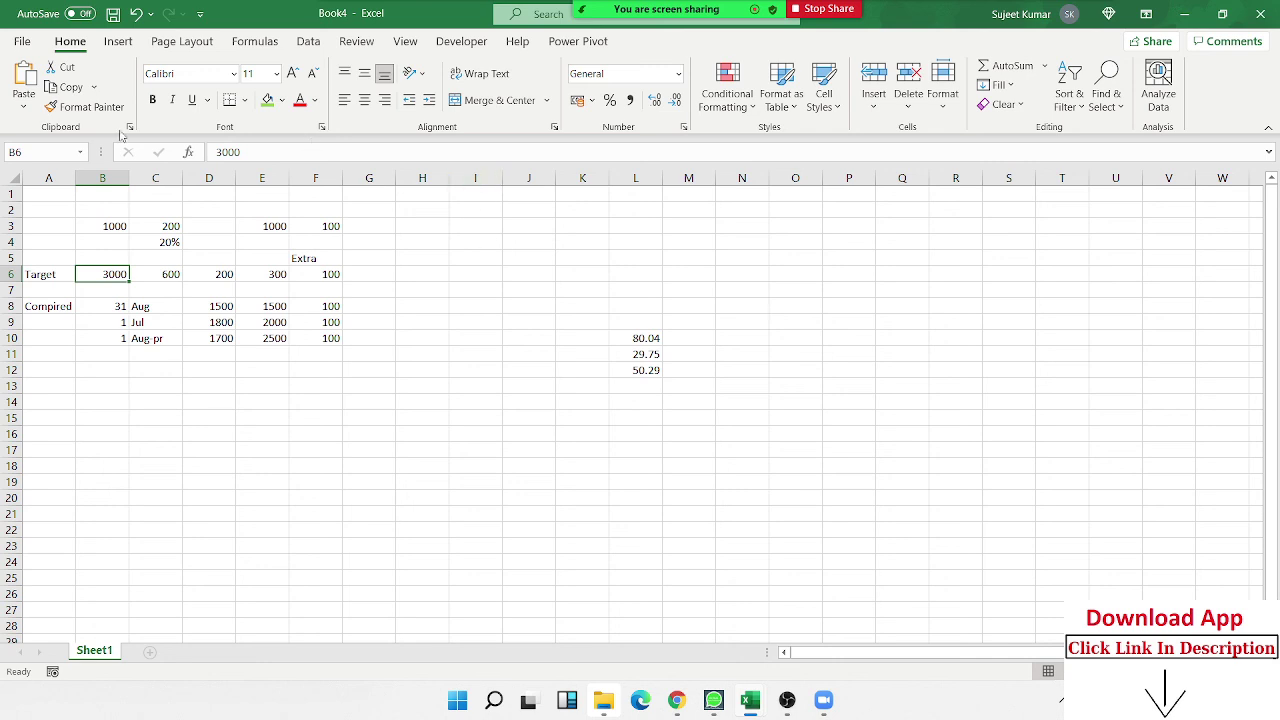
{"action": "left_click", "coordinate": [105, 228]}
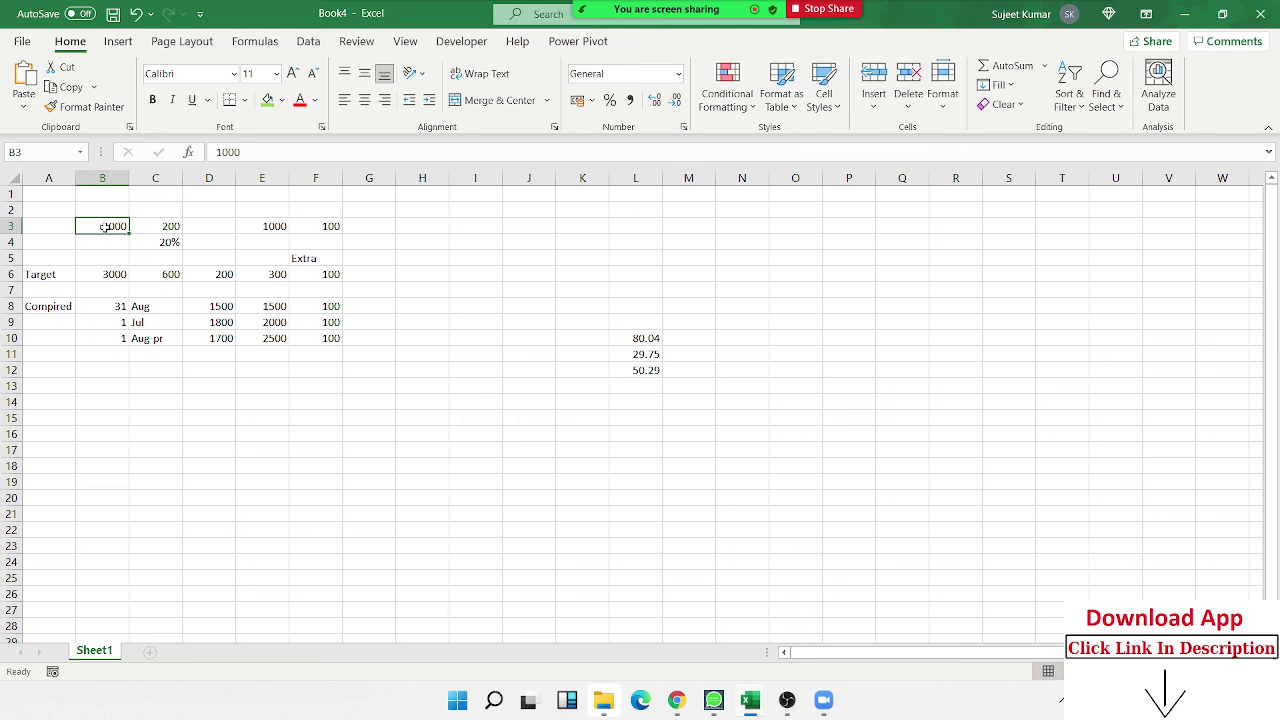